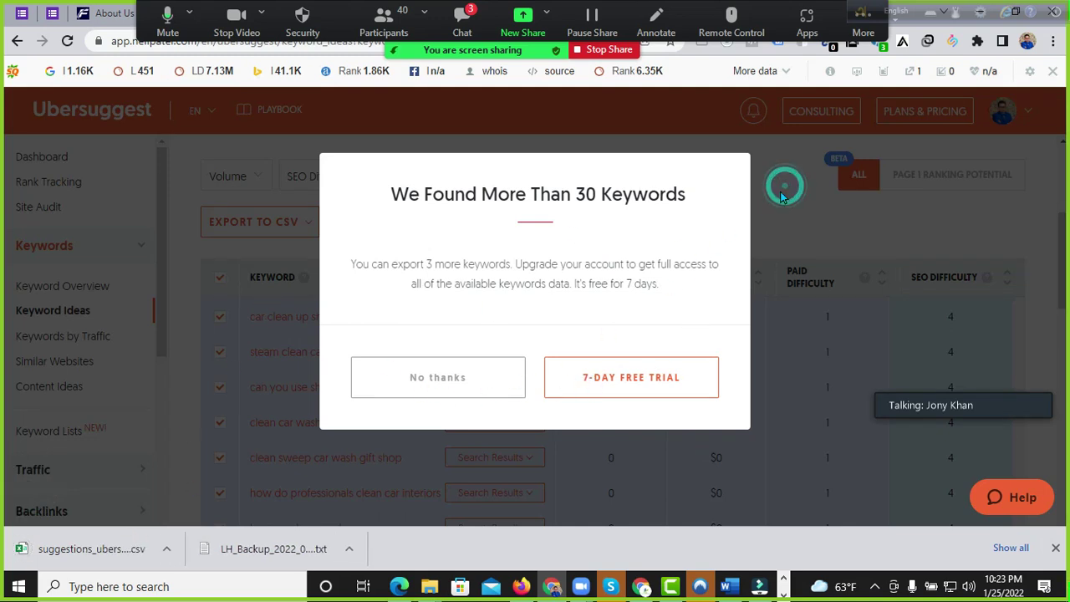
Step: Decline the 7-day free trial offer and look through the selected keyword ideas
left_click(430, 388)
scroll(338, 331, "down", 5)
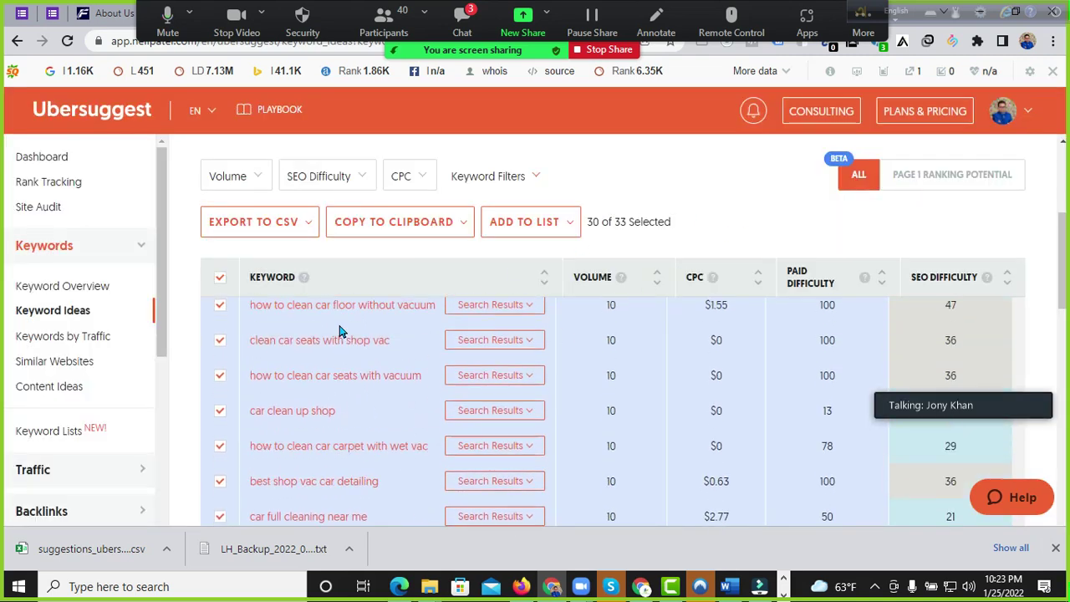
scroll(335, 316, "up", 5)
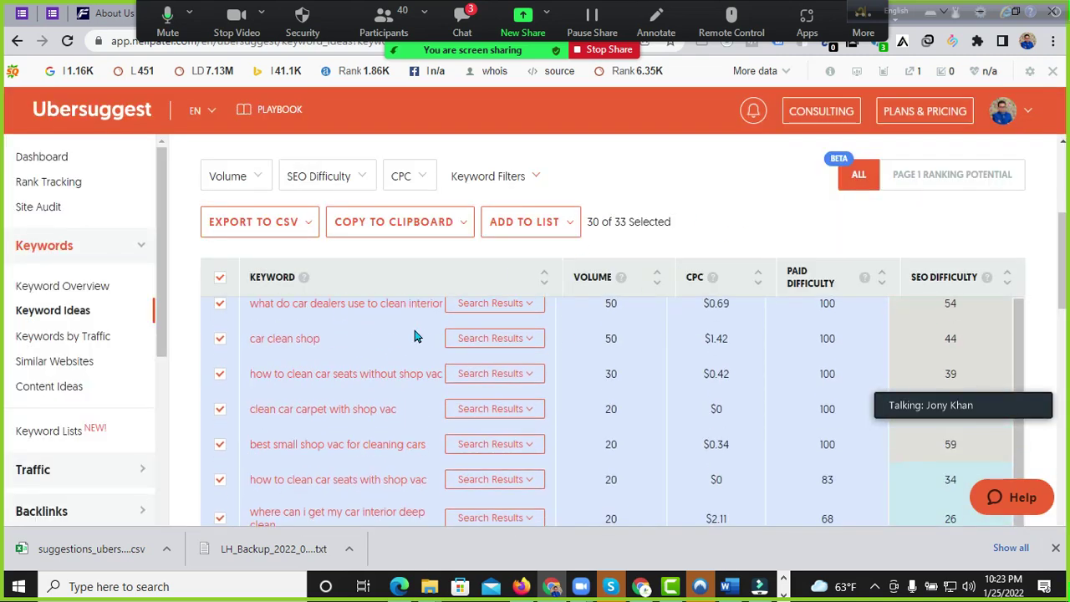
scroll(414, 336, "down", 5)
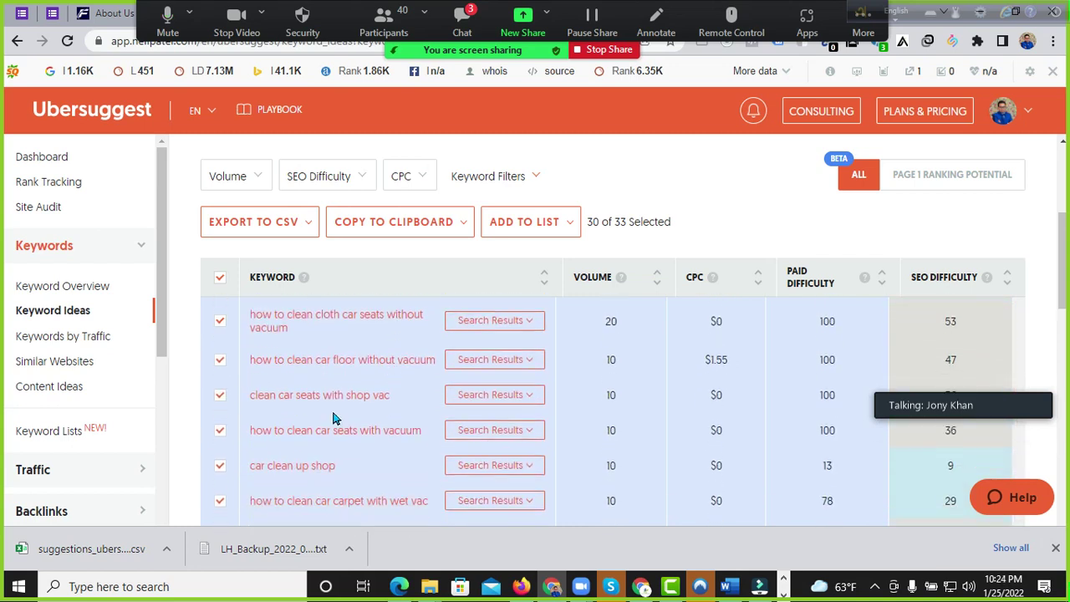
Step: Show the downloaded Ubersuggest suggestions CSV in its folder and open the Car_Clean_shop file in Excel
left_click(166, 548)
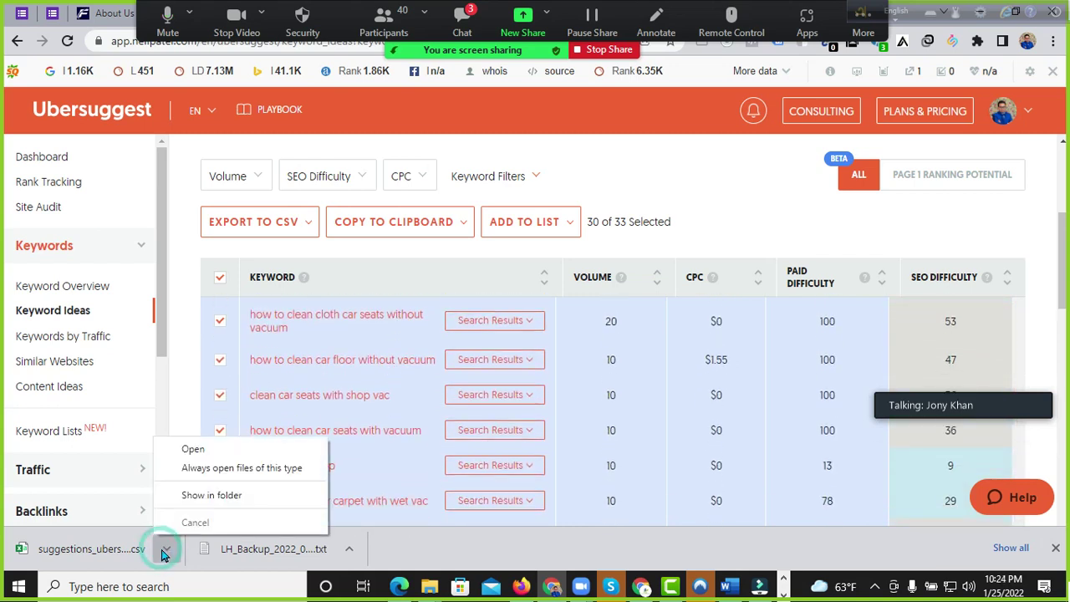
left_click(234, 494)
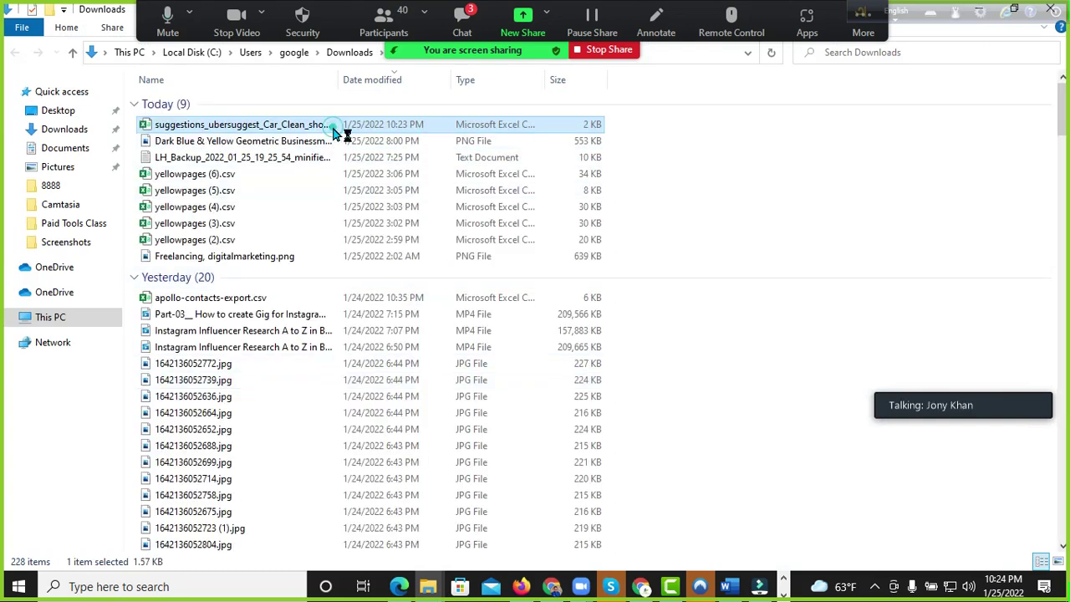
double_click(332, 125)
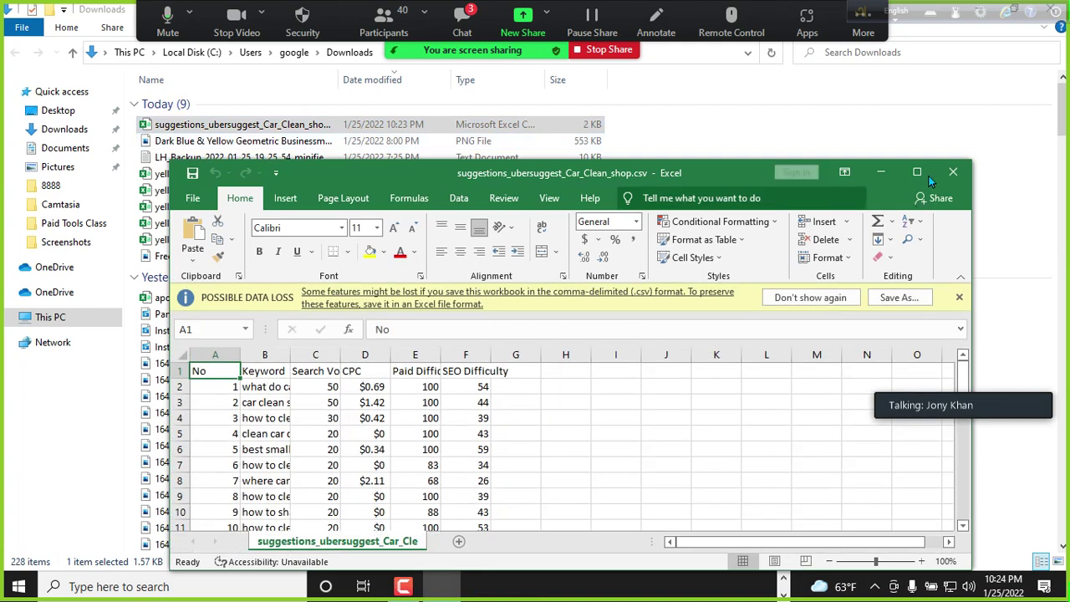
Step: Maximize the workbook window and dismiss the notification bars above the sheet
left_click(916, 171)
left_click(1057, 134)
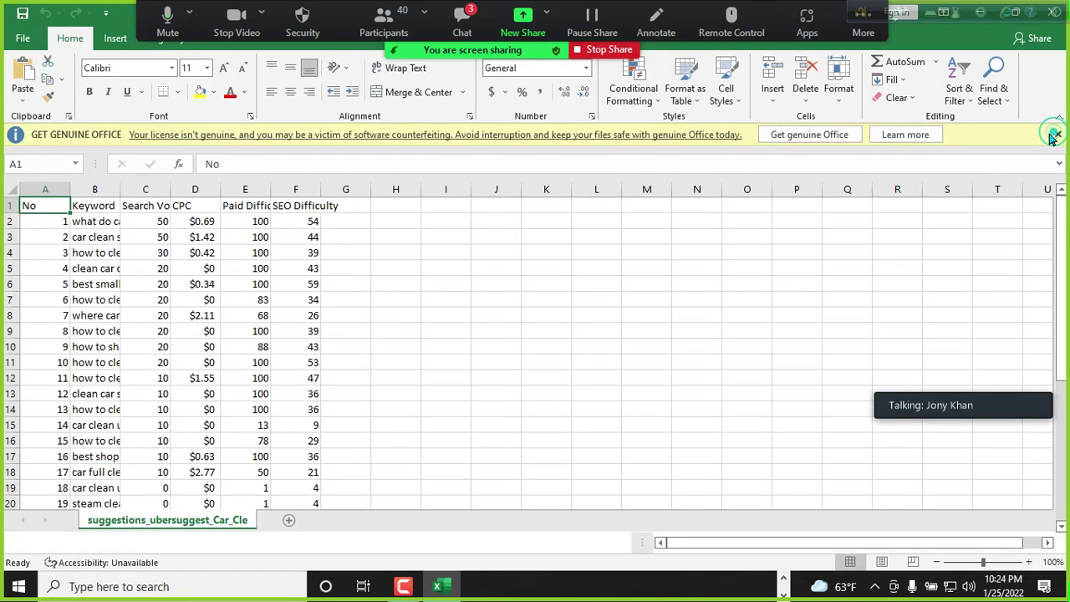
left_click(1058, 134)
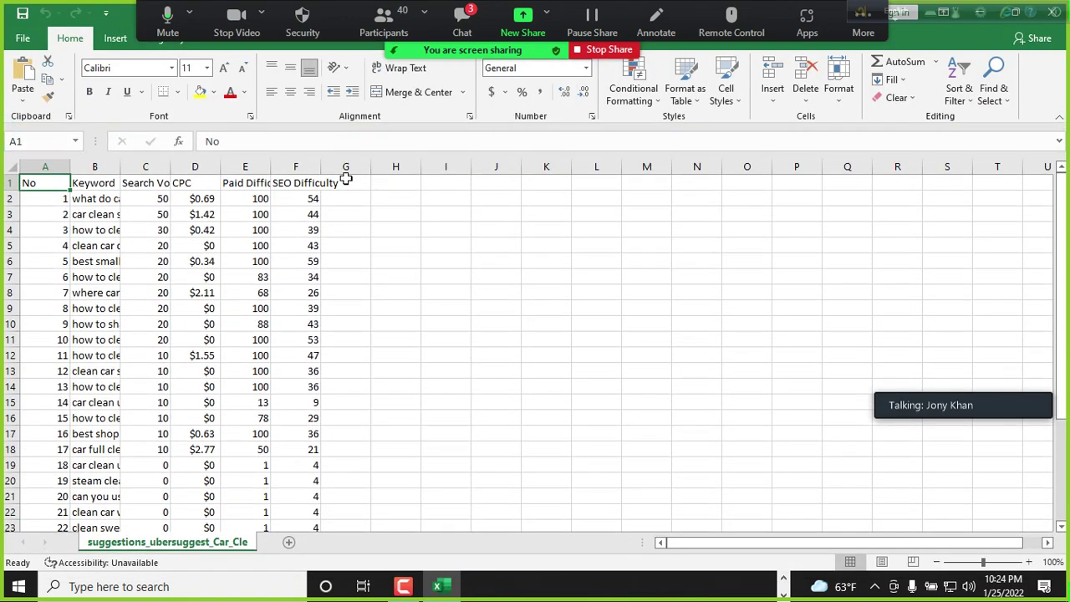
Step: Fit the Paid Difficulty, CPC and Search Volume columns to their contents and widen the Keyword column
double_click(270, 166)
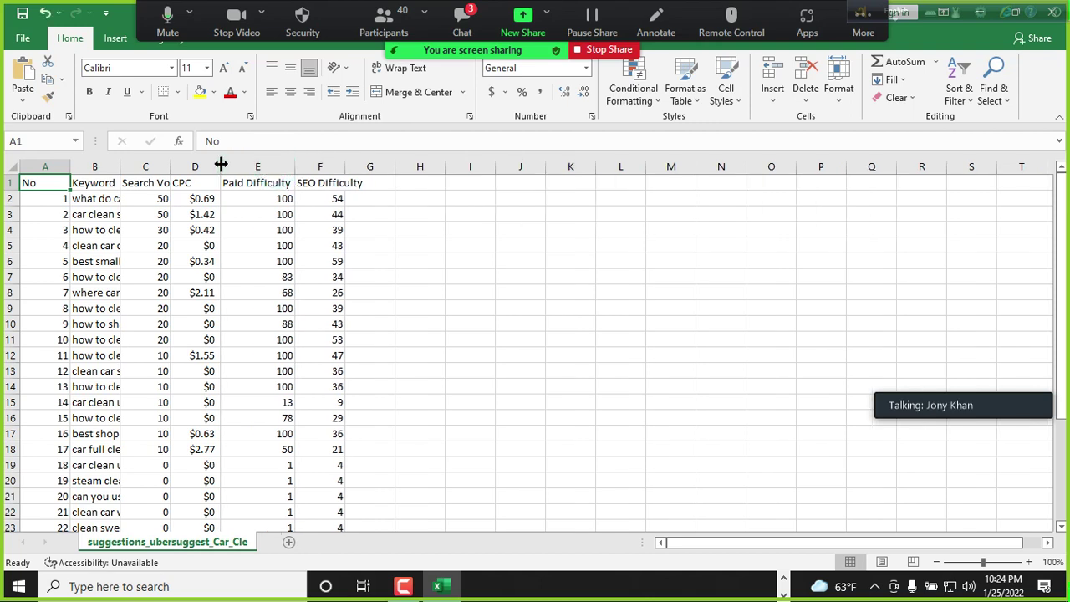
double_click(220, 166)
left_click(163, 167)
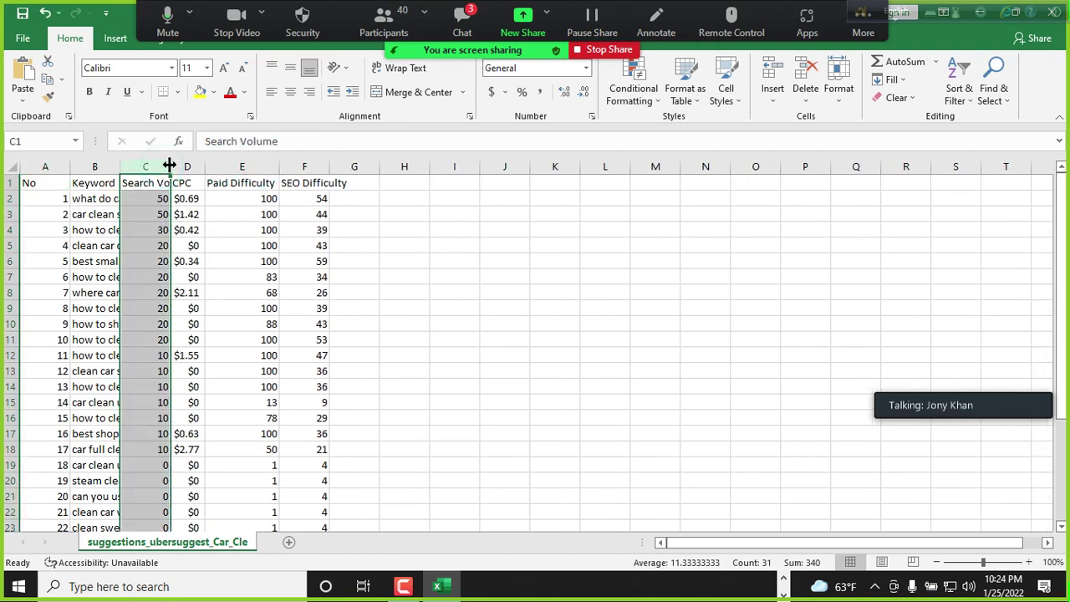
double_click(171, 166)
left_click_drag(117, 173, 222, 173)
Step: Look through the Keyword column's entries and widen the Search Volume column
left_click(122, 183)
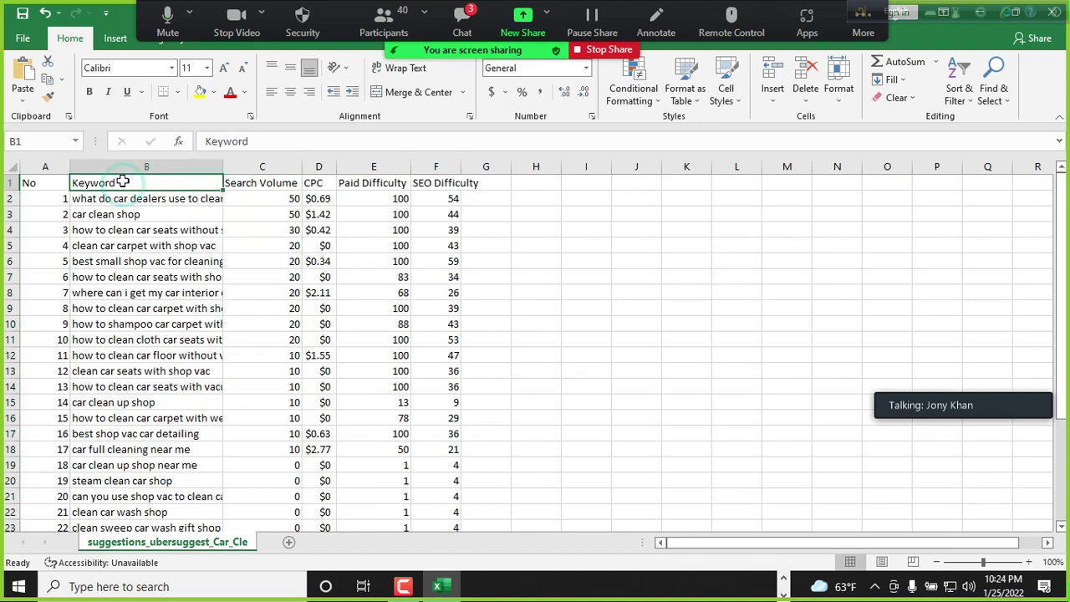
left_click(130, 167)
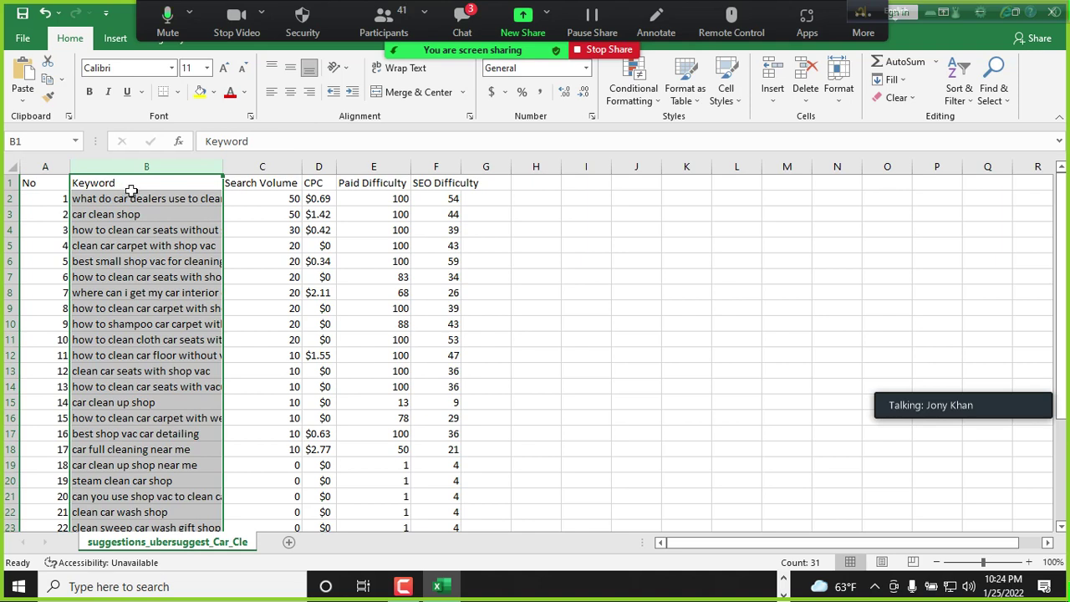
left_click(156, 166)
scroll(133, 402, "down", 4)
scroll(134, 399, "up", 2)
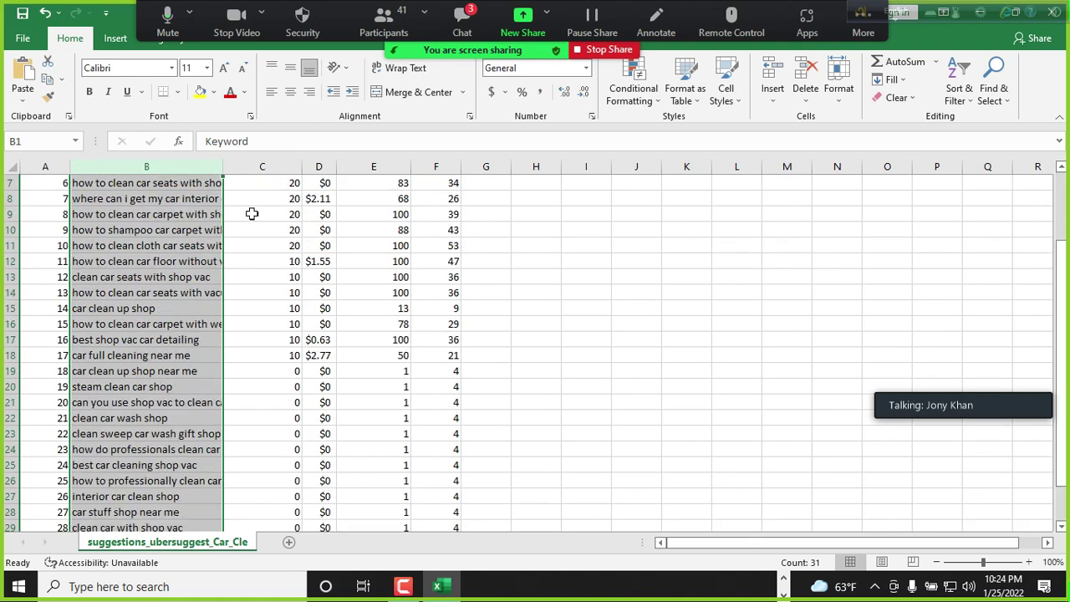
left_click_drag(301, 166, 380, 168)
scroll(211, 290, "up", 2)
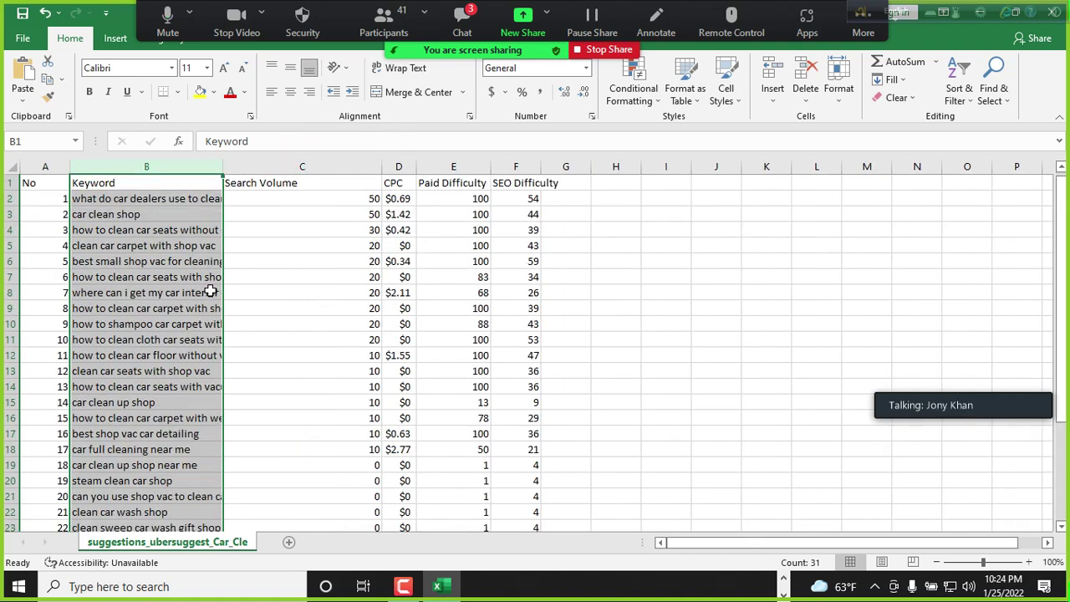
Step: Enlarge the header row's font to size 16 and widen the CPC and Paid Difficulty columns
left_click(12, 182)
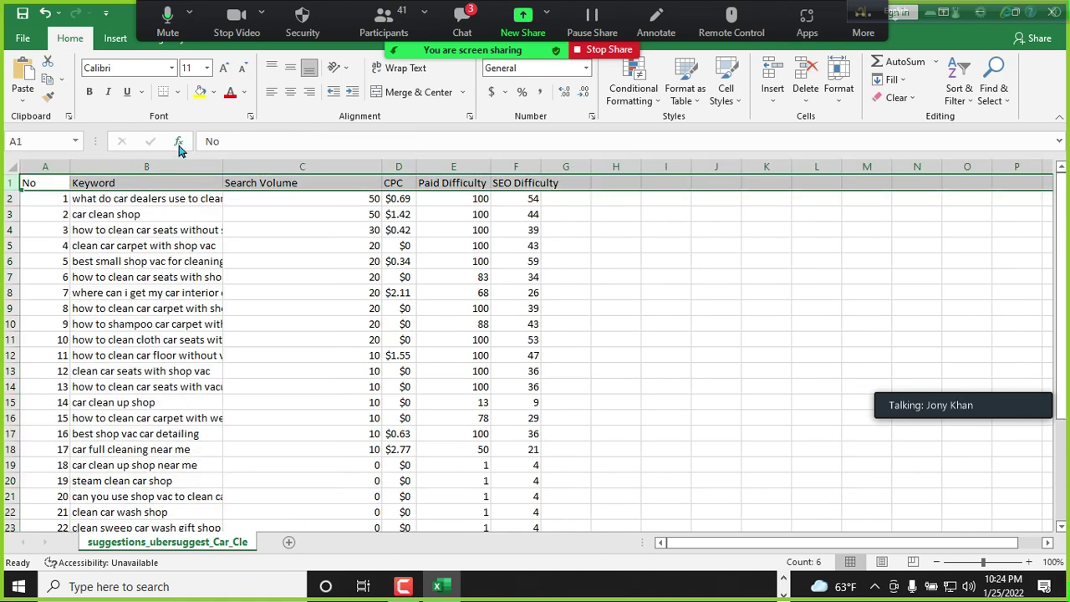
left_click(223, 68)
left_click(224, 68)
left_click(223, 67)
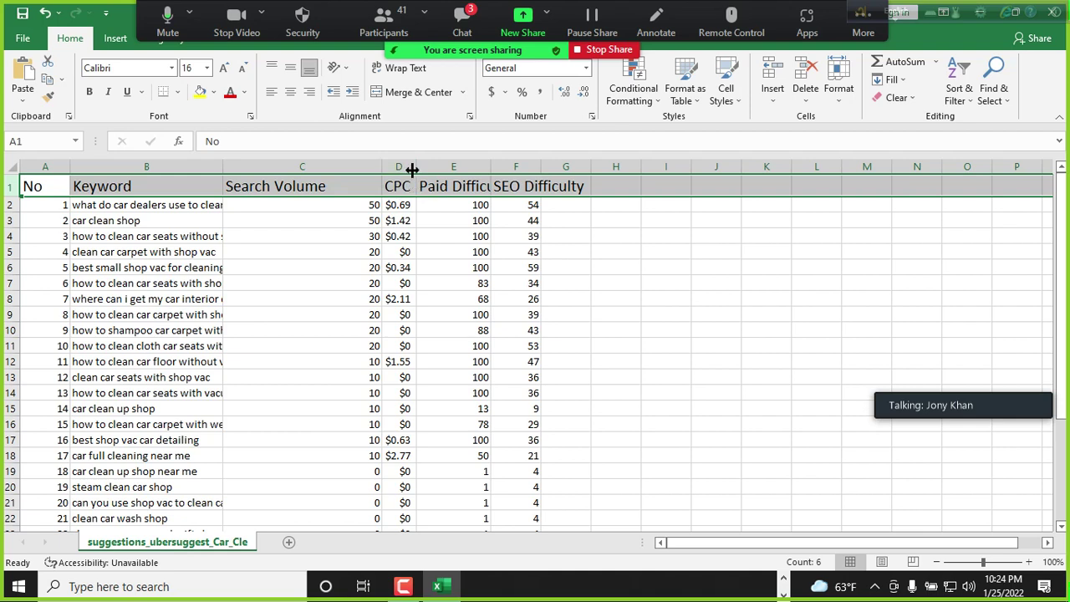
left_click_drag(415, 170, 447, 168)
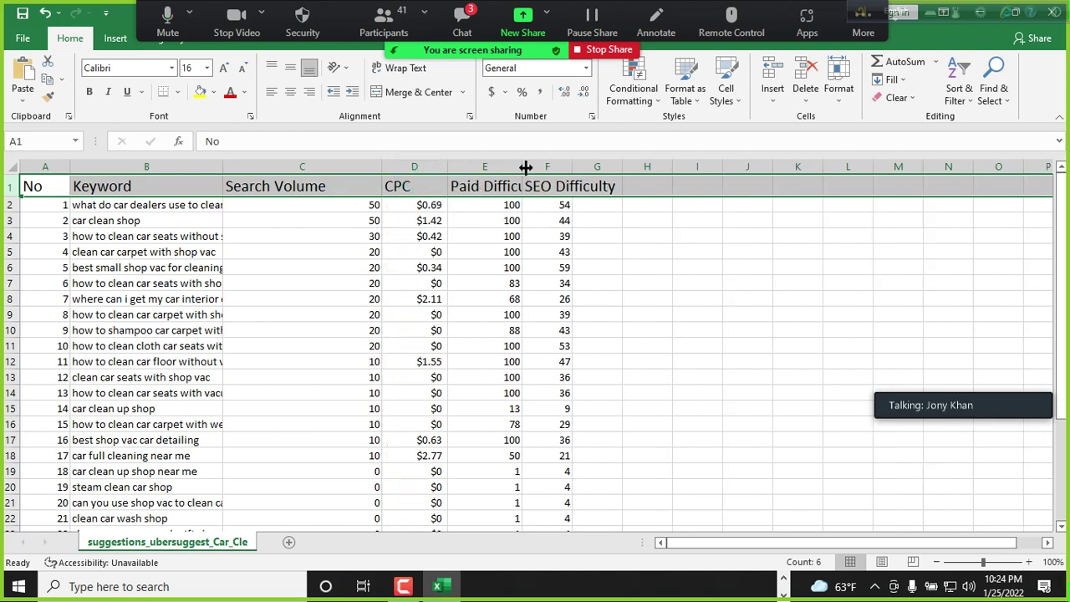
left_click_drag(525, 166, 659, 170)
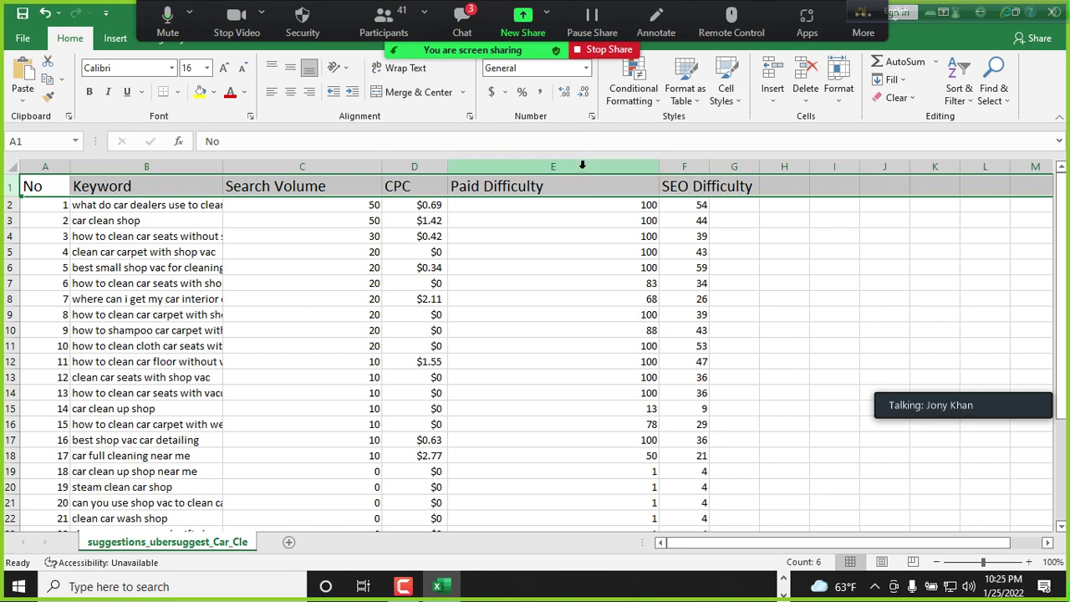
Step: Delete the Paid Difficulty column and fit the SEO Difficulty column to its header
left_click(583, 165)
right_click(583, 165)
left_click(648, 294)
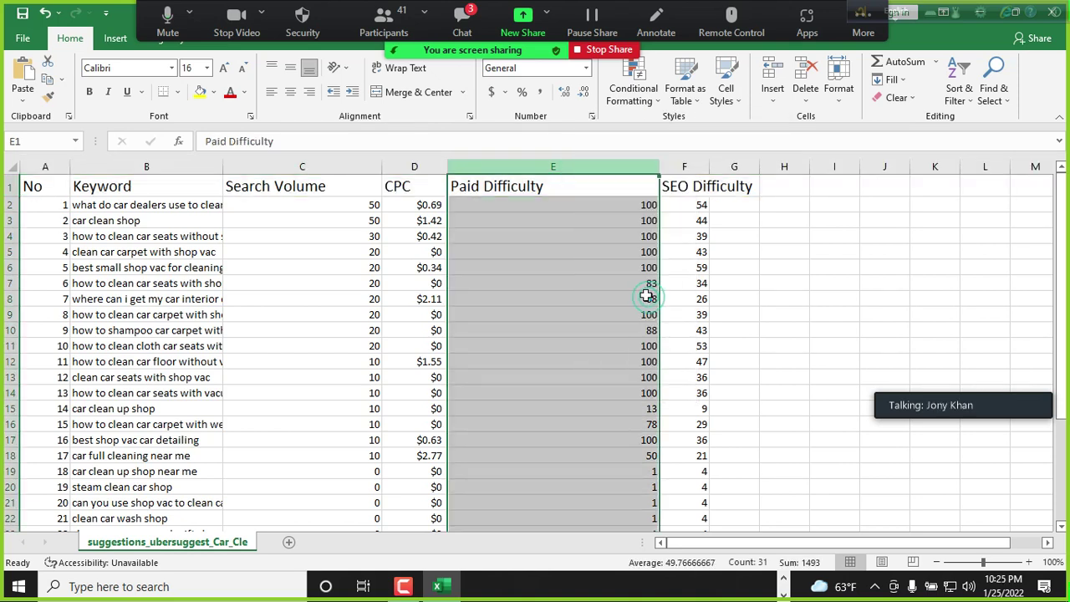
left_click(540, 236)
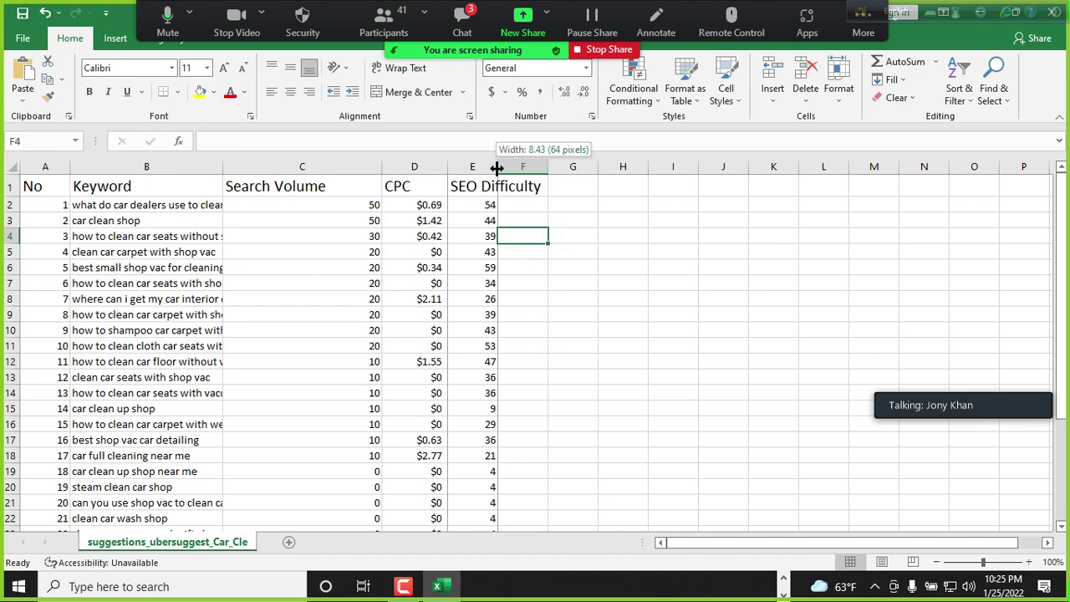
double_click(496, 168)
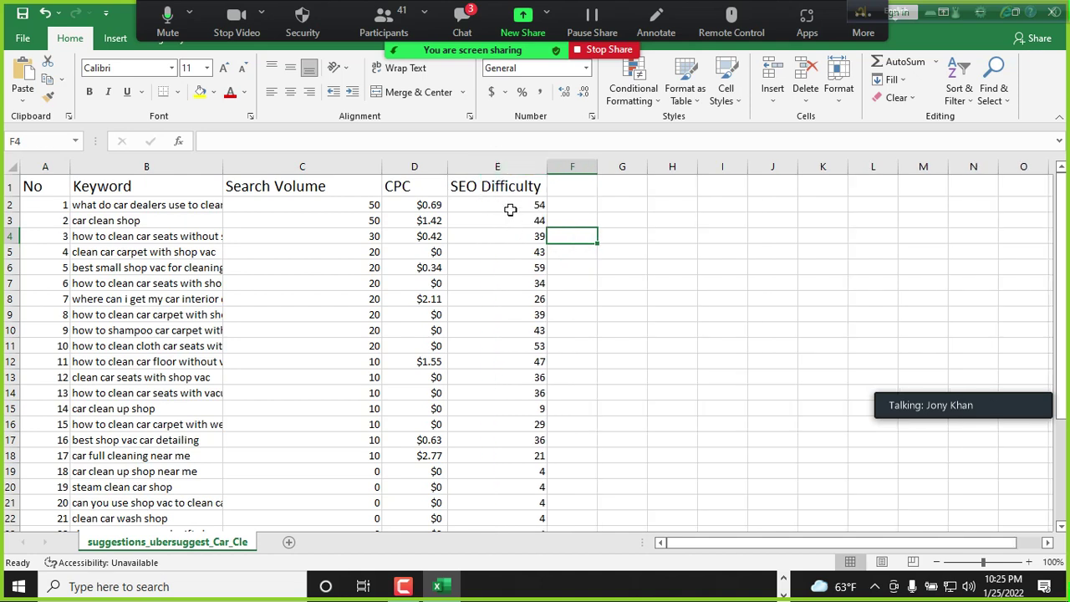
Step: Change the SEO Difficulty header to "KD+SEO Difficulty" and fit the column to the new text
double_click(497, 184)
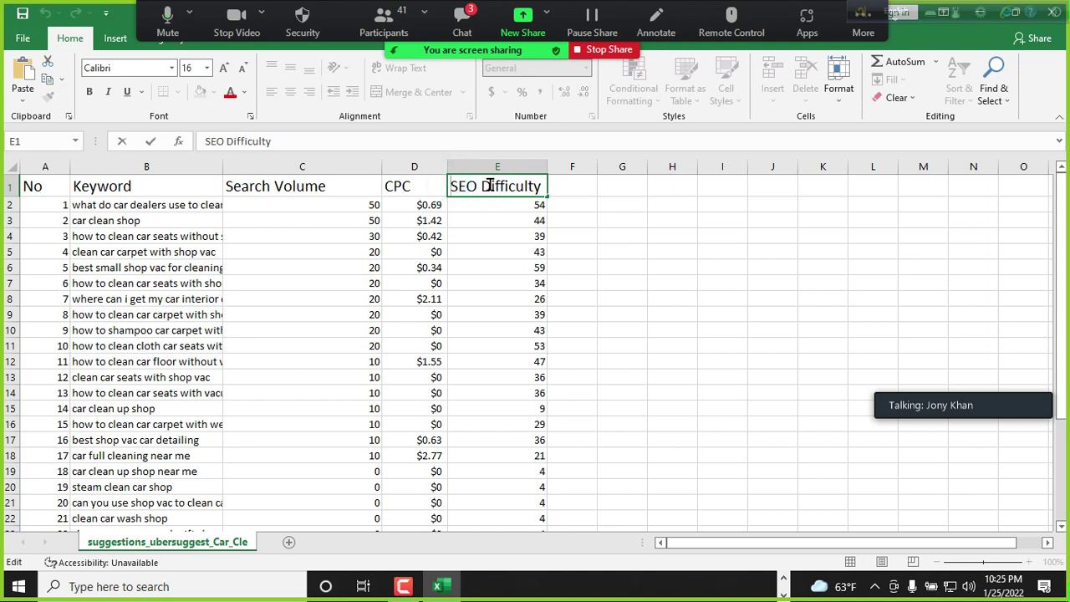
type("KD")
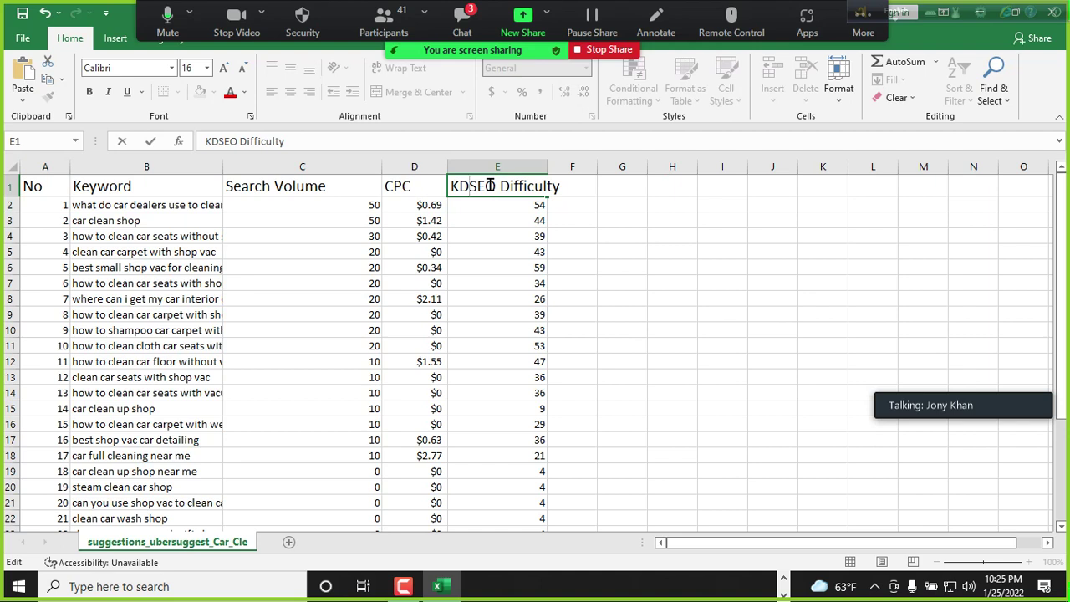
type("+")
key("BackSpace")
type("+")
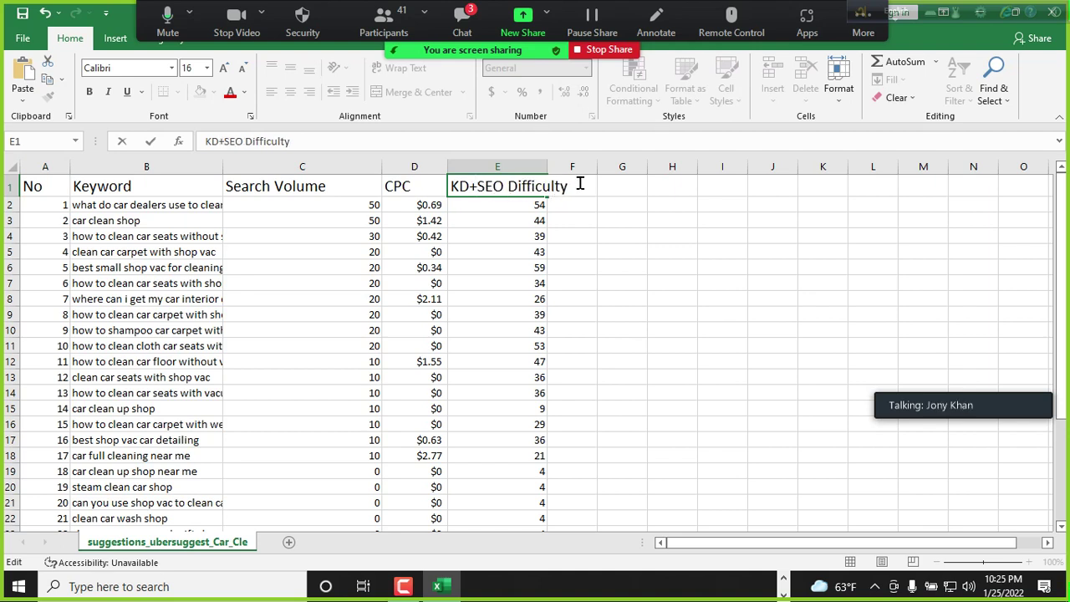
left_click(543, 167)
double_click(546, 167)
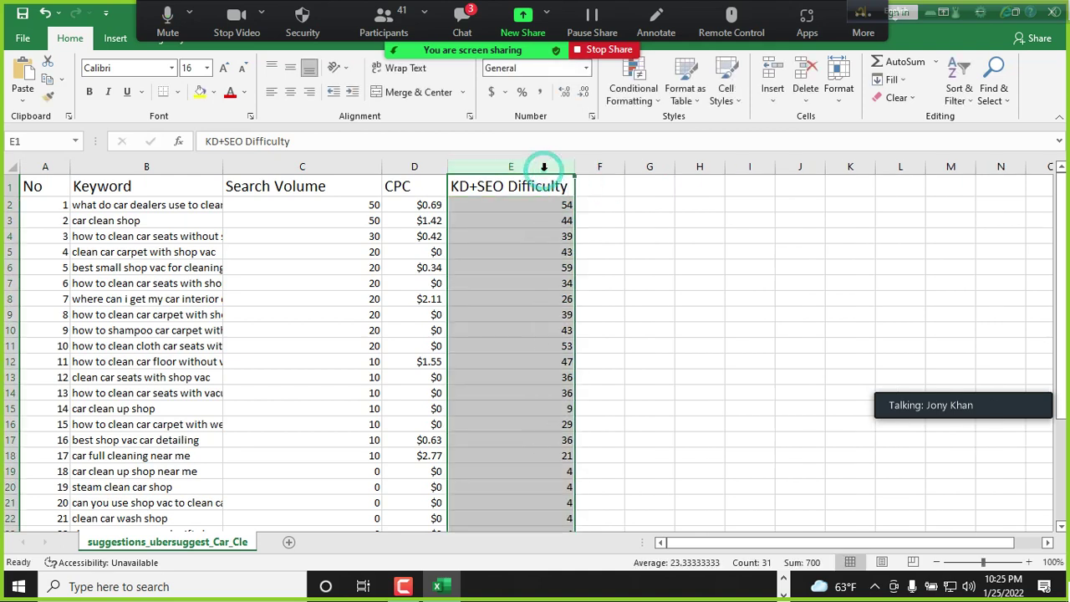
Step: Widen the Search Volume column further
left_click(707, 234)
left_click(532, 219)
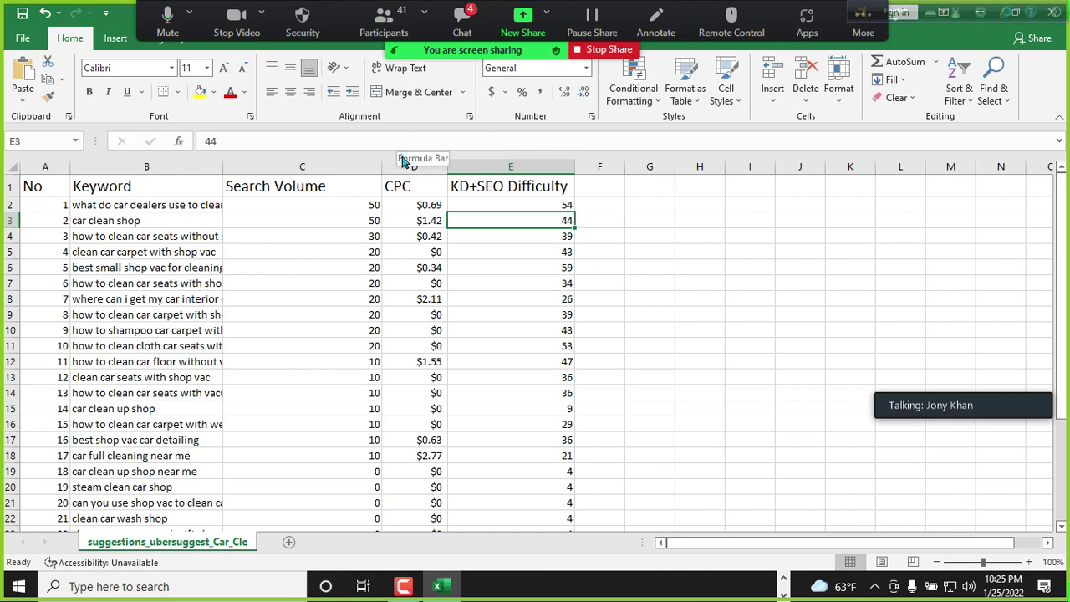
left_click_drag(382, 166, 434, 166)
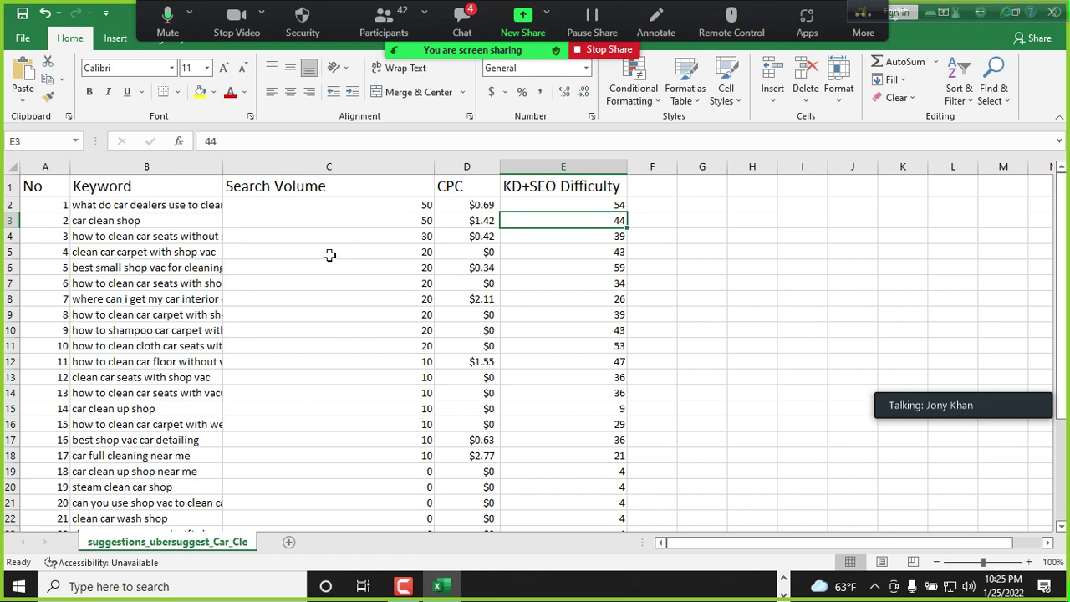
Step: Examine the values in the Search Volume, CPC and KD+SEO Difficulty columns
left_click(317, 166)
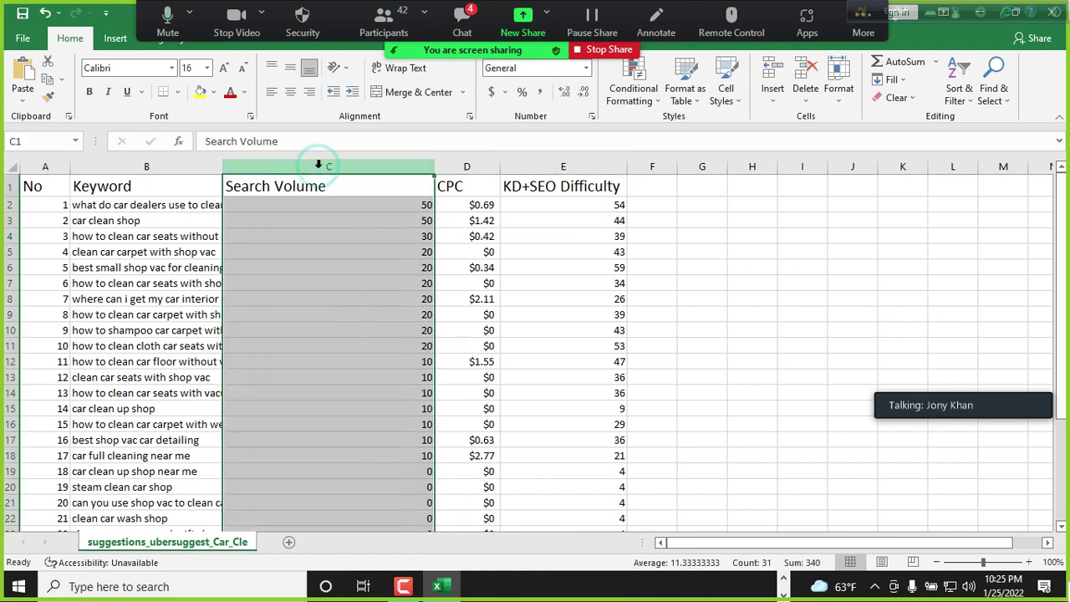
left_click(459, 166)
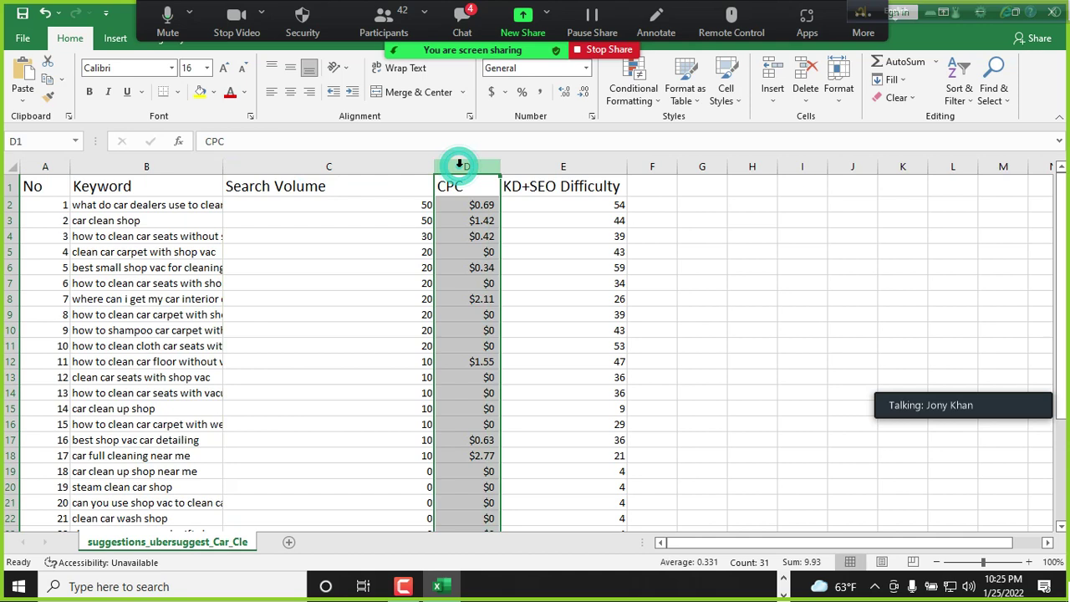
left_click(558, 165)
left_click(340, 166)
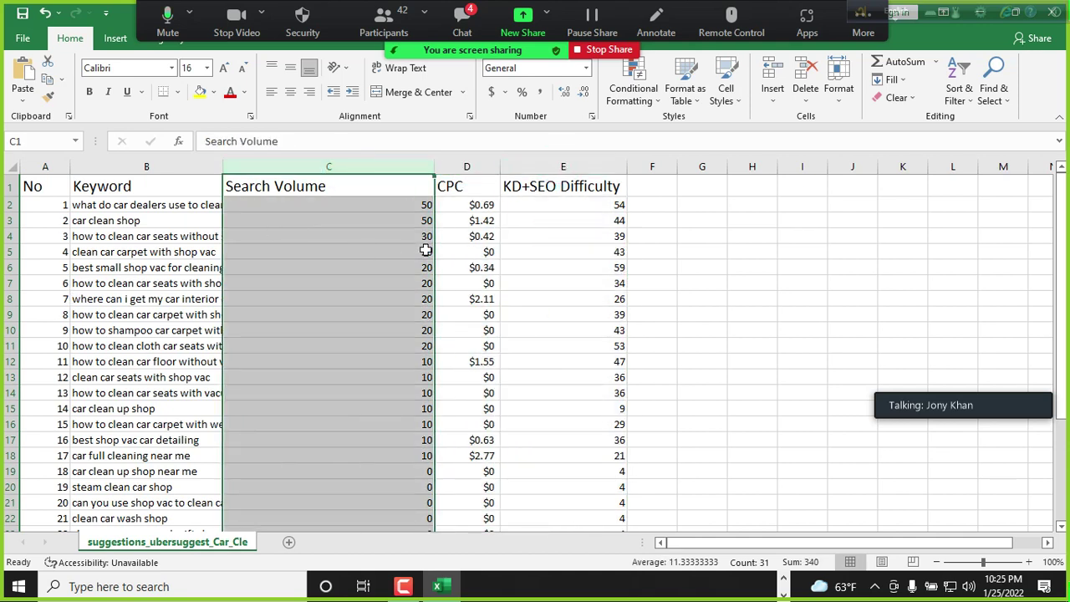
left_click(322, 284)
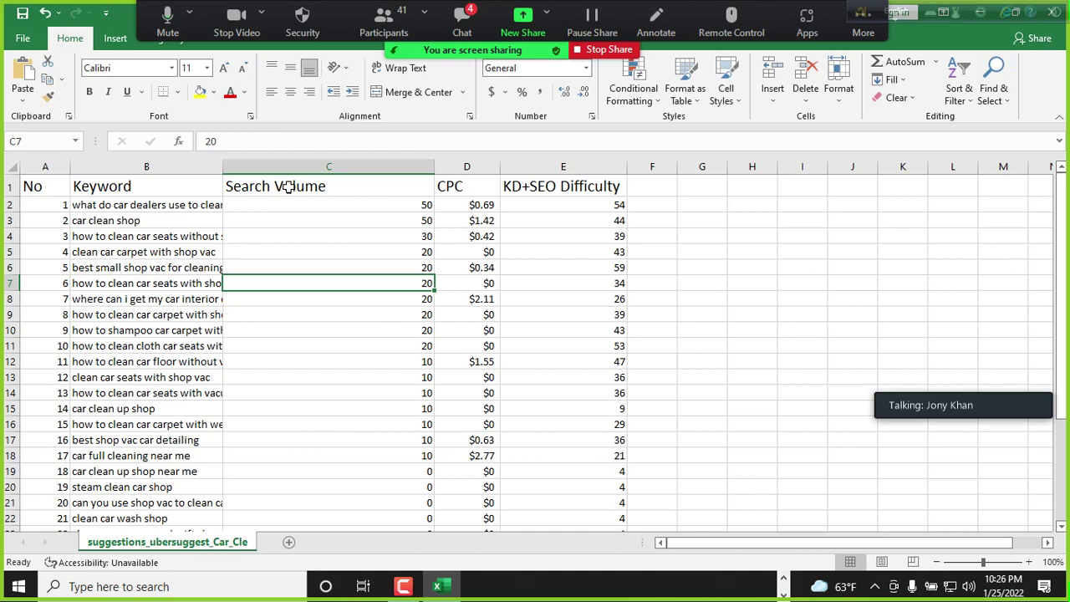
left_click(602, 177)
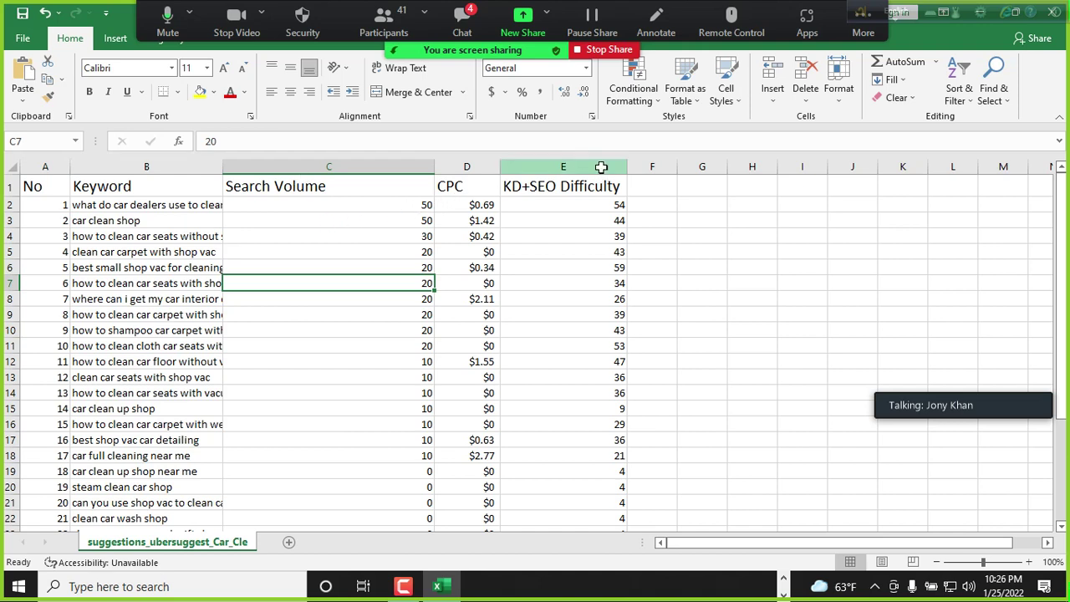
key("ctrl+shift+Down")
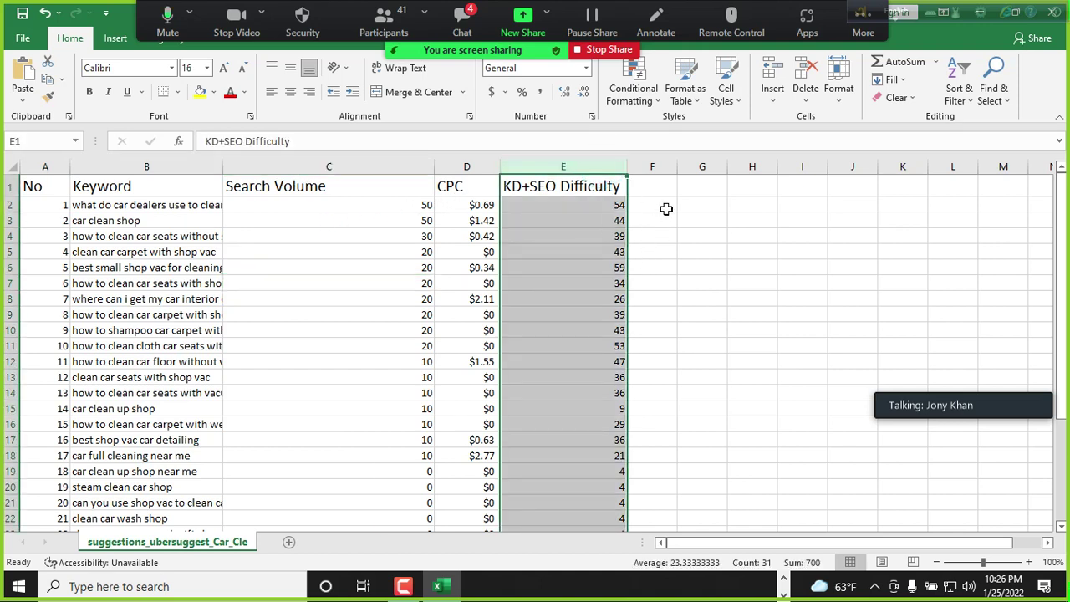
left_click(565, 219)
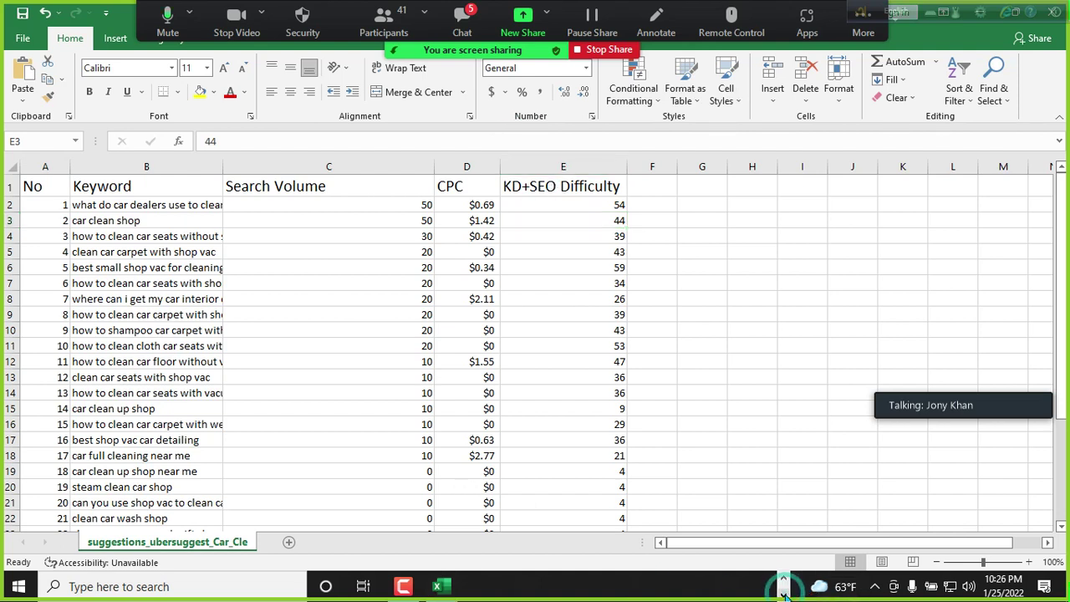
Step: Switch to Firefox and open fiverroutsourcinginstitute.com in a new tab
left_click(521, 586)
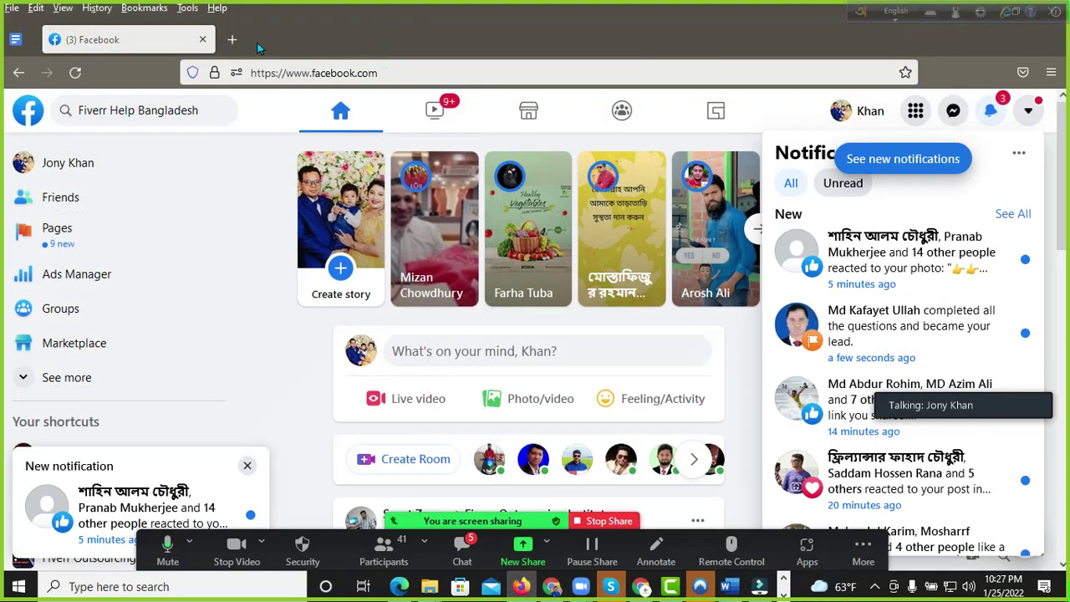
left_click(230, 39)
left_click(281, 73)
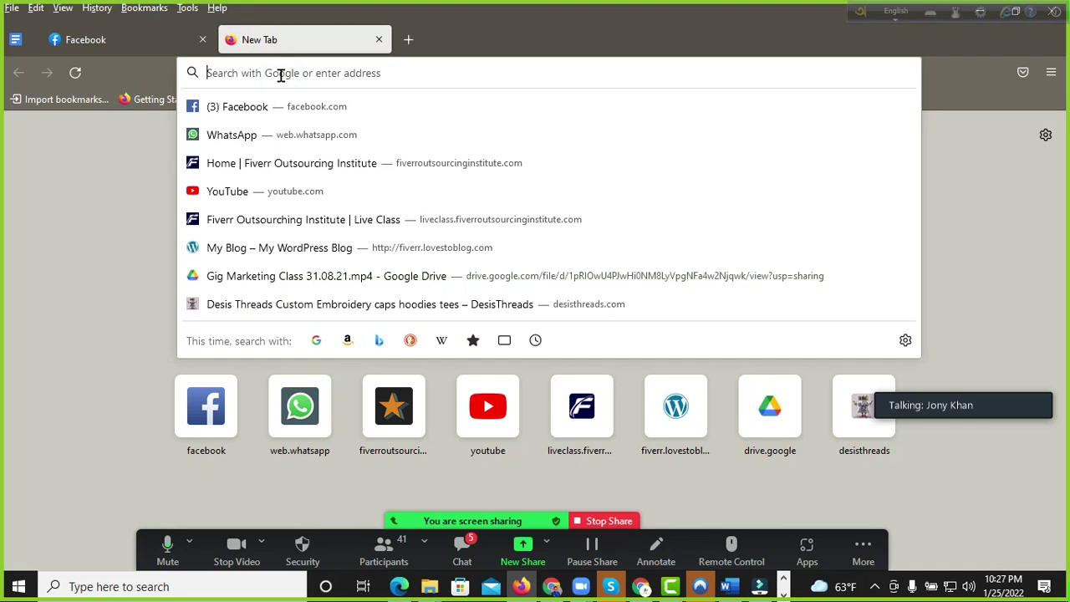
type("Fiverr")
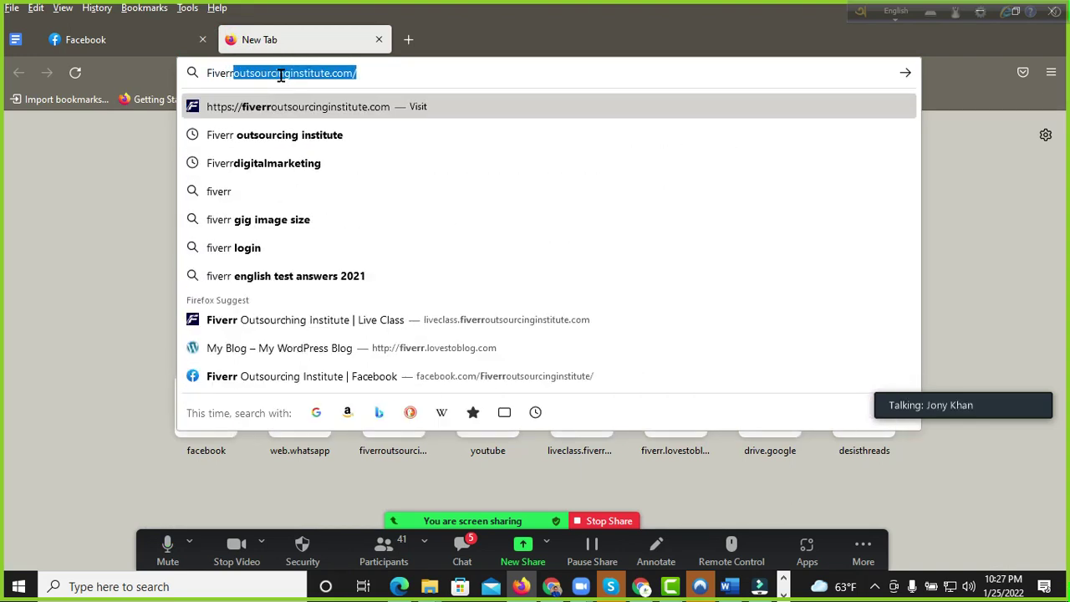
key("Return")
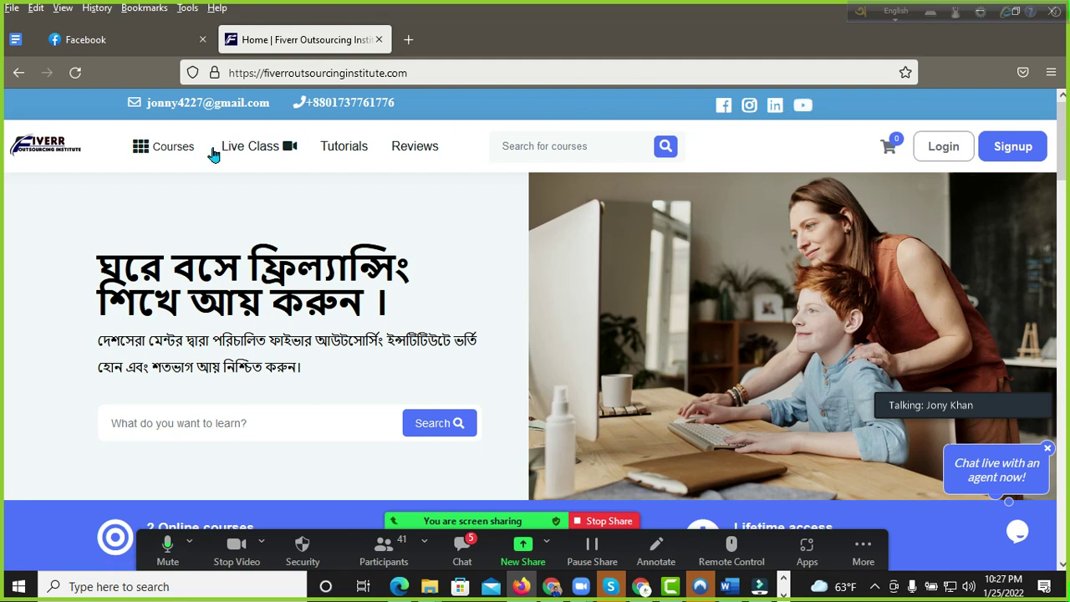
Step: Open the featured instructor's page from the institute's home page and look through it
mouse_move(183, 151)
scroll(369, 201, "down", 10)
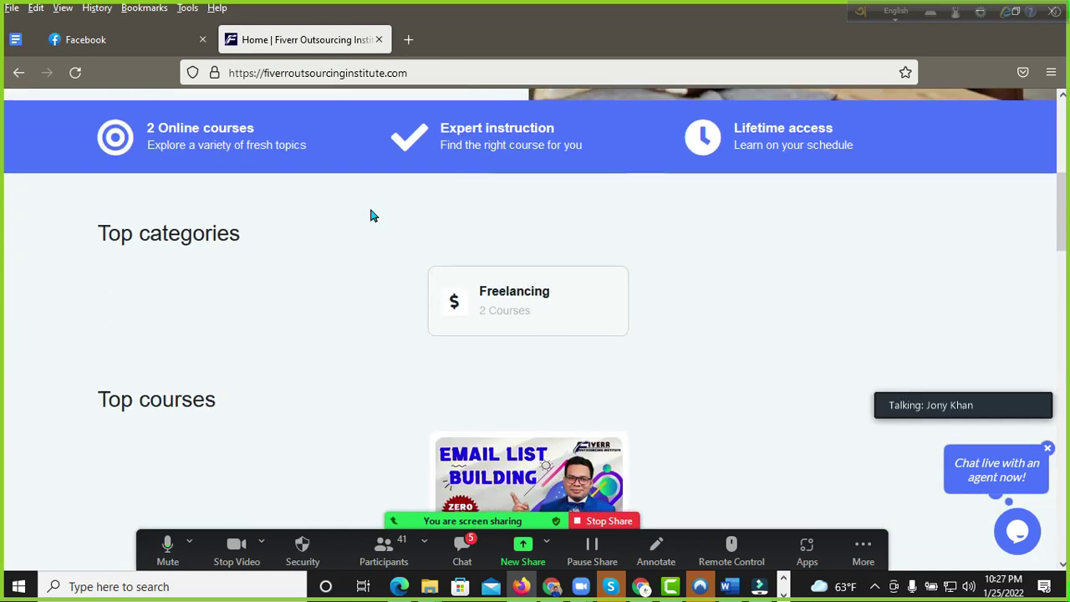
scroll(493, 237, "down", 8)
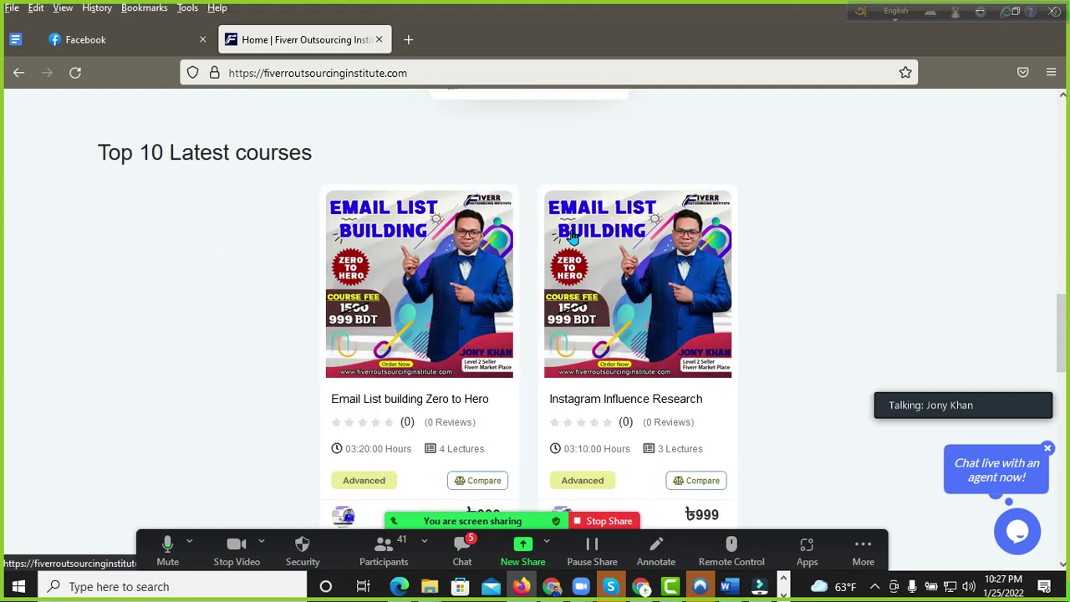
scroll(523, 227, "down", 3)
scroll(524, 227, "up", 3)
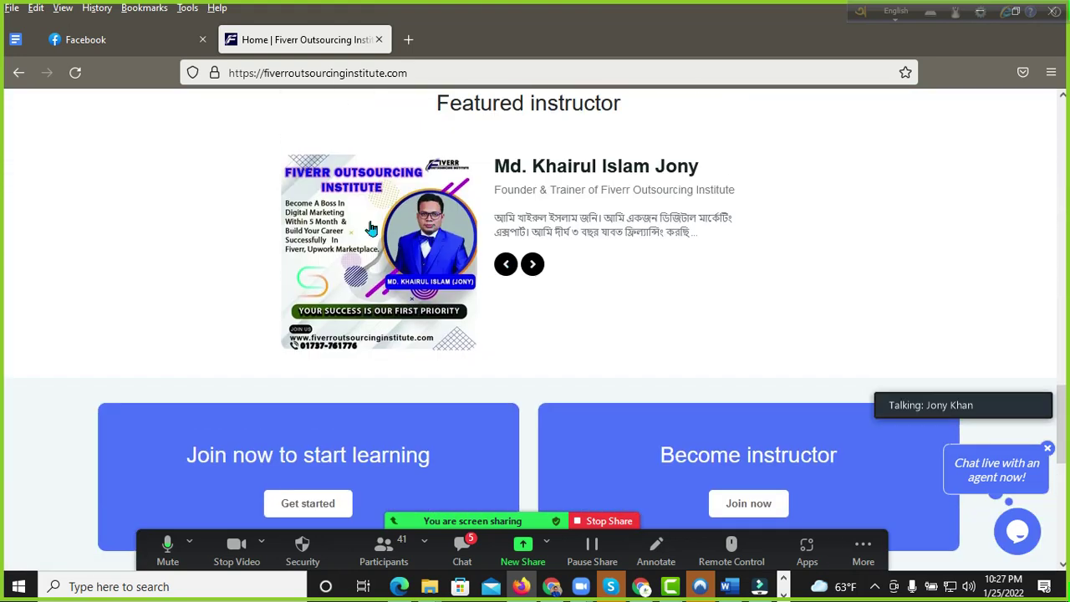
left_click(407, 241)
scroll(568, 282, "down", 10)
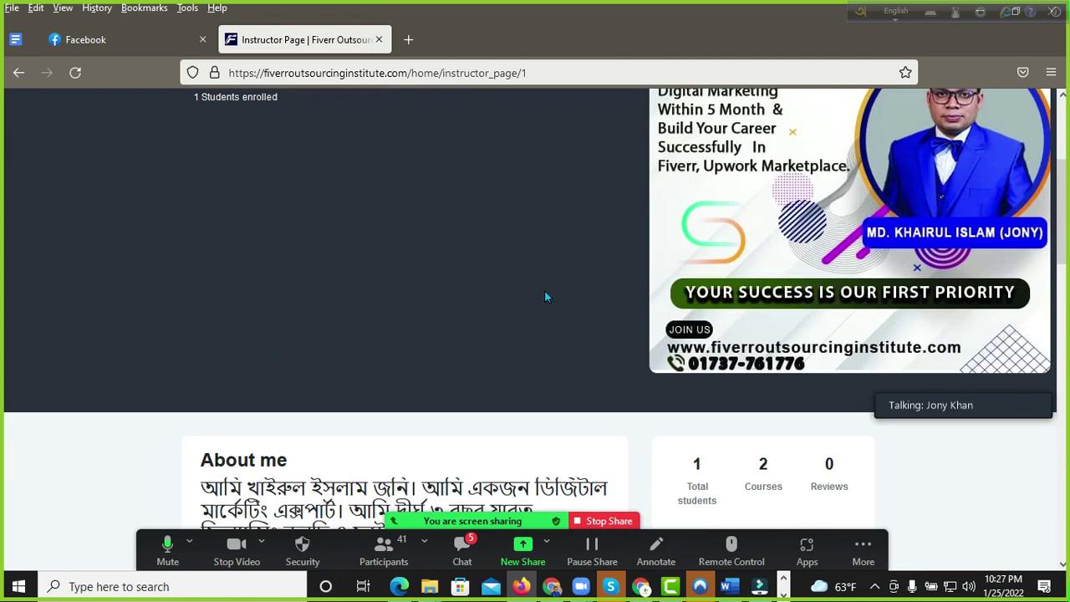
scroll(725, 209, "up", 8)
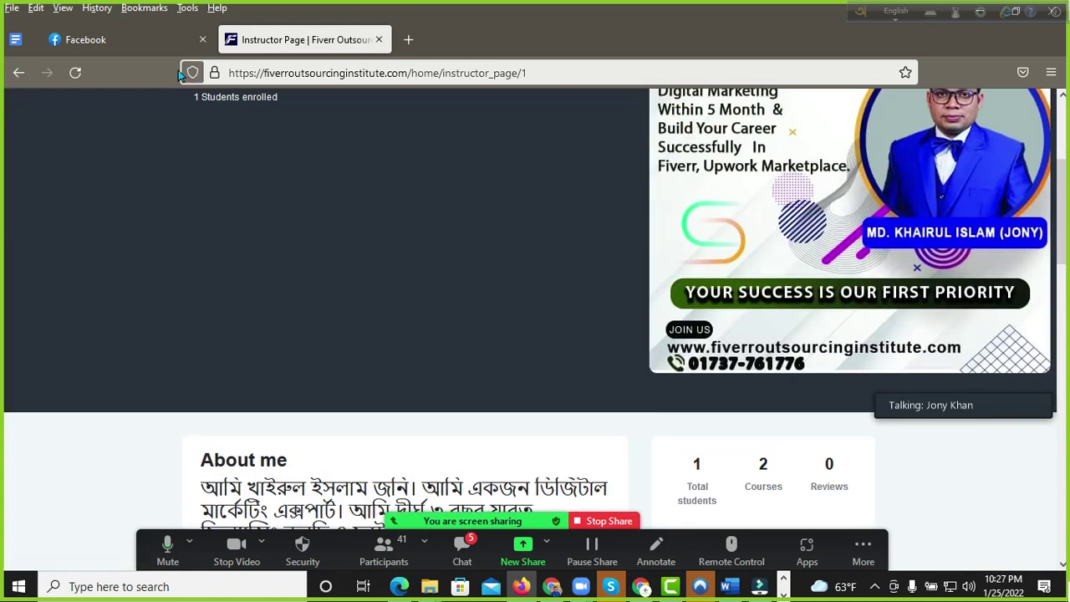
Step: Return to the institute's home page and open its "Subscribe Our Youtube channel" link in a new tab
left_click(18, 72)
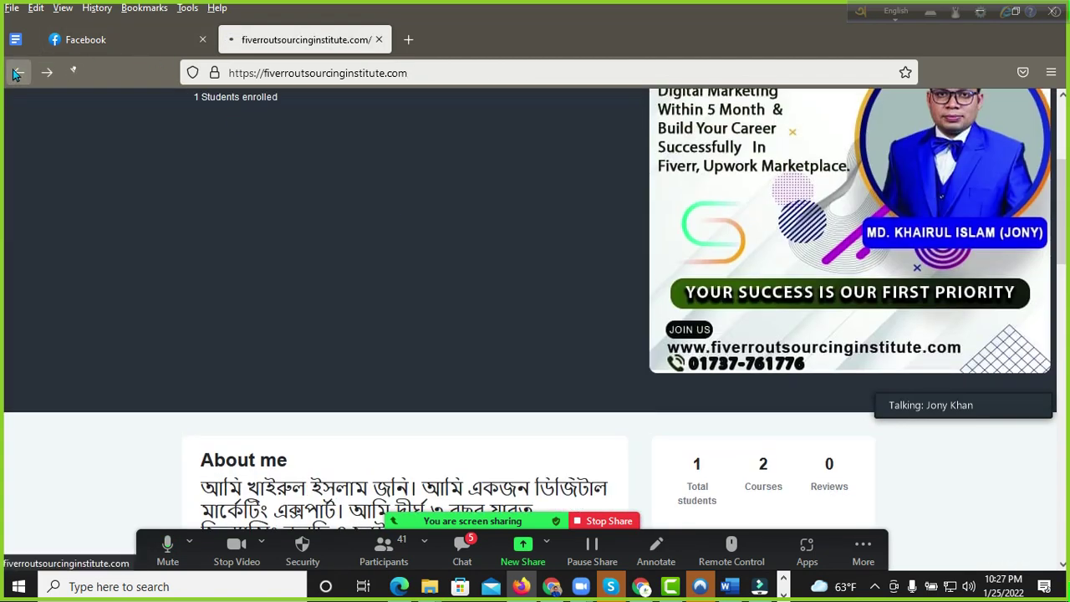
scroll(400, 211, "down", 10)
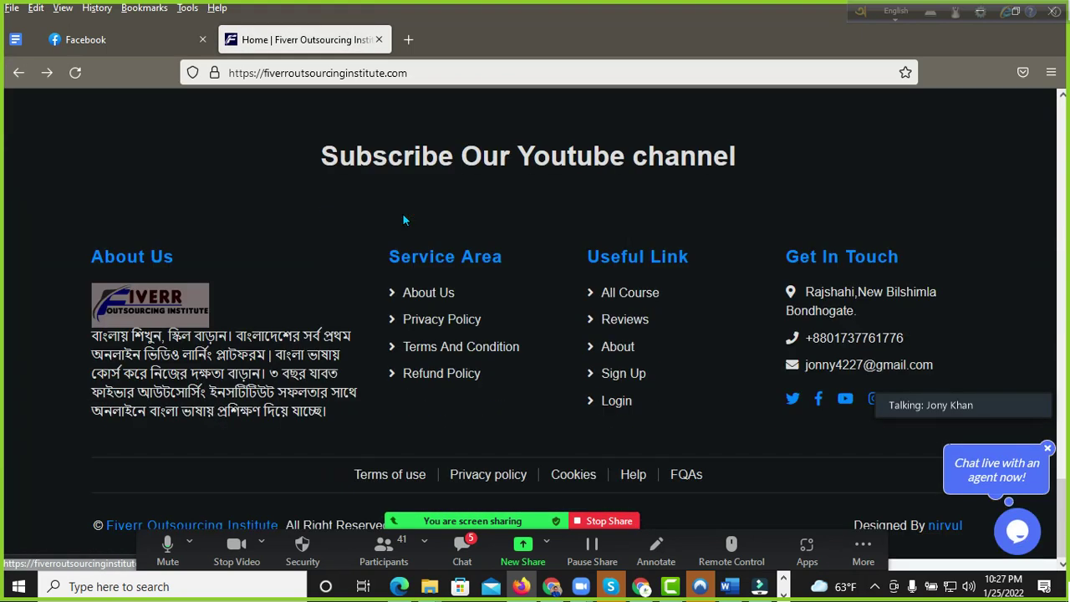
middle_click(494, 164)
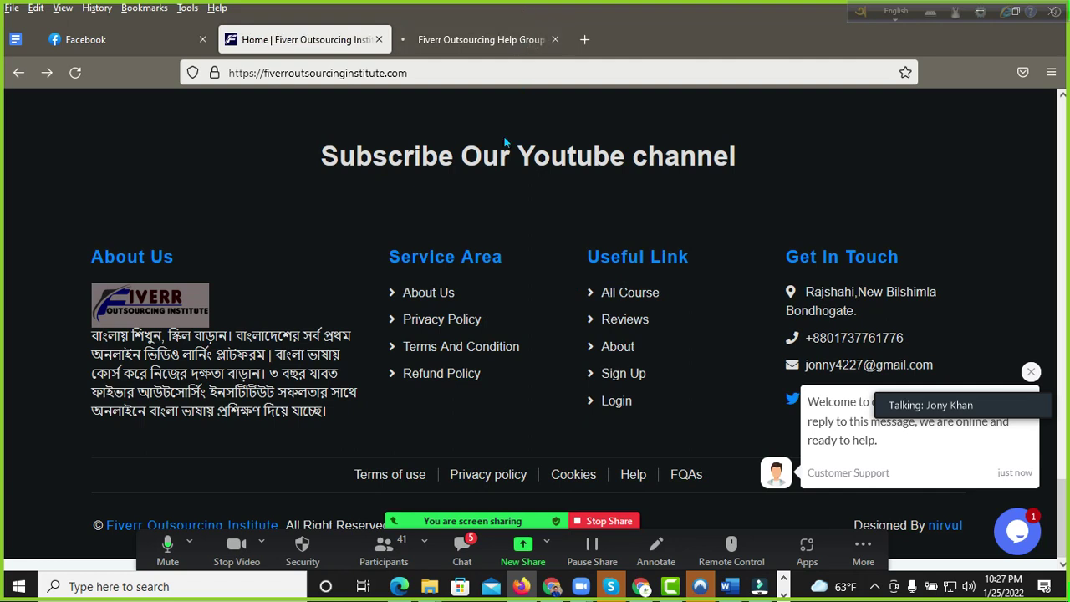
Step: Examine the home page's latest courses, featured instructor, social media links and footer links
scroll(456, 215, "up", 2)
scroll(457, 215, "up", 15)
scroll(447, 251, "down", 1)
scroll(448, 251, "down", 4)
scroll(449, 245, "up", 4)
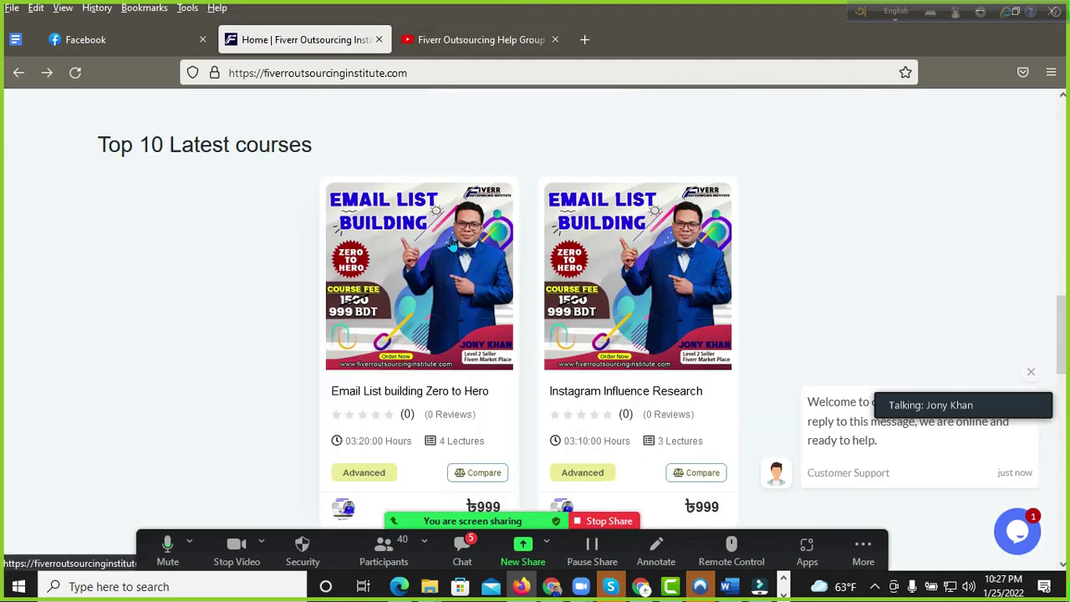
scroll(449, 243, "up", 3)
scroll(449, 243, "up", 10)
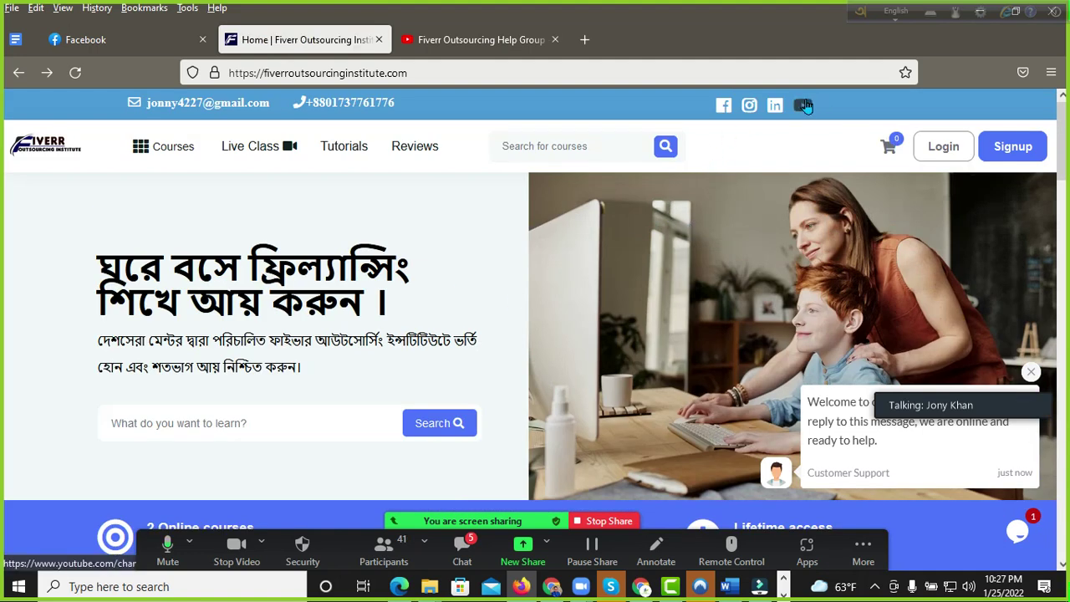
scroll(520, 305, "down", 10)
scroll(621, 297, "down", 5)
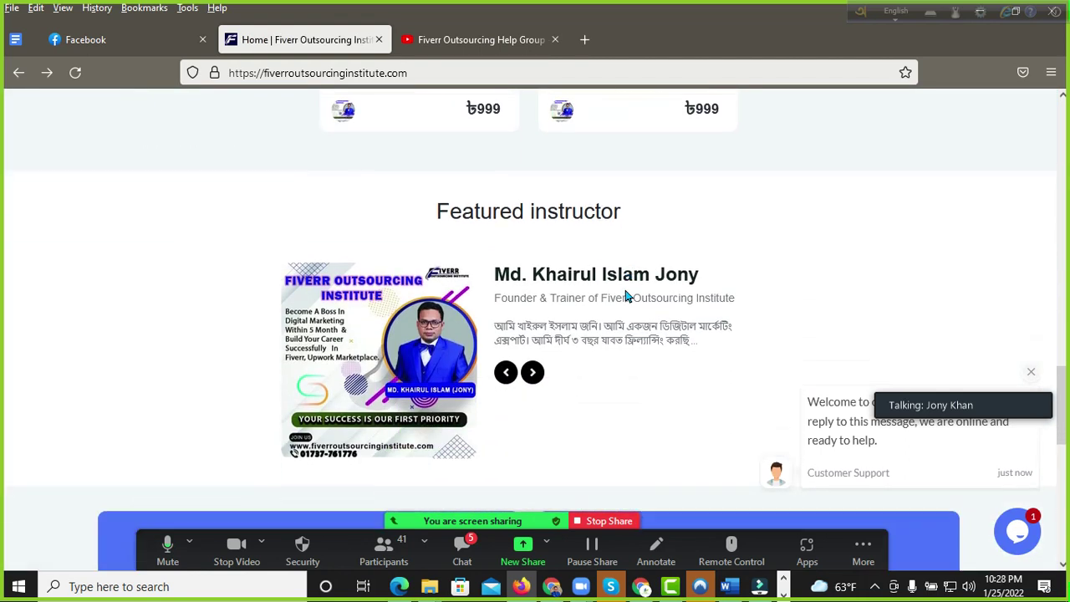
scroll(572, 286, "down", 5)
scroll(573, 286, "down", 3)
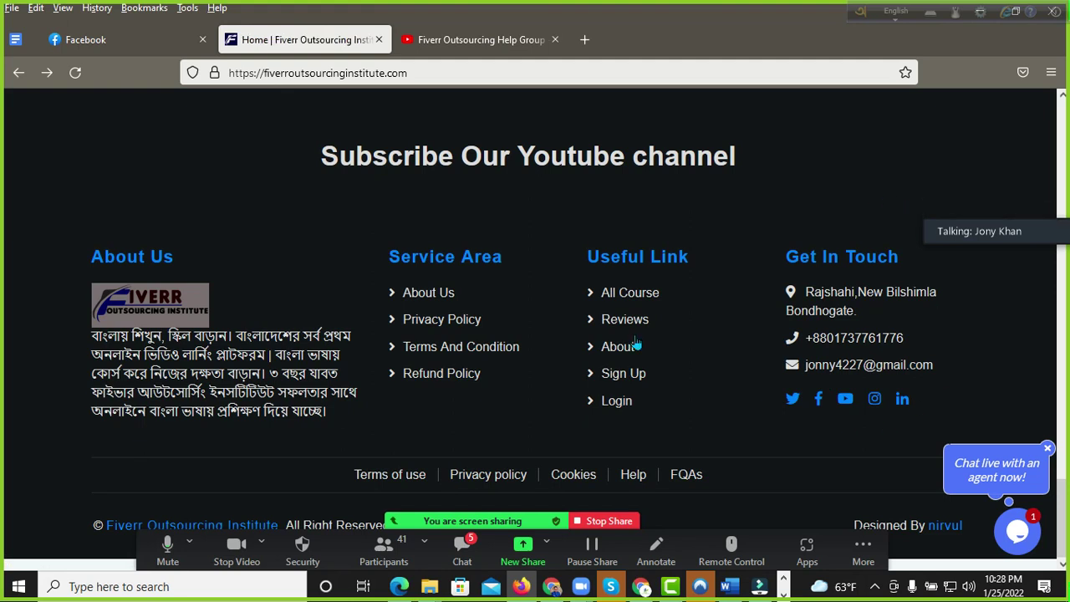
scroll(262, 265, "up", 15)
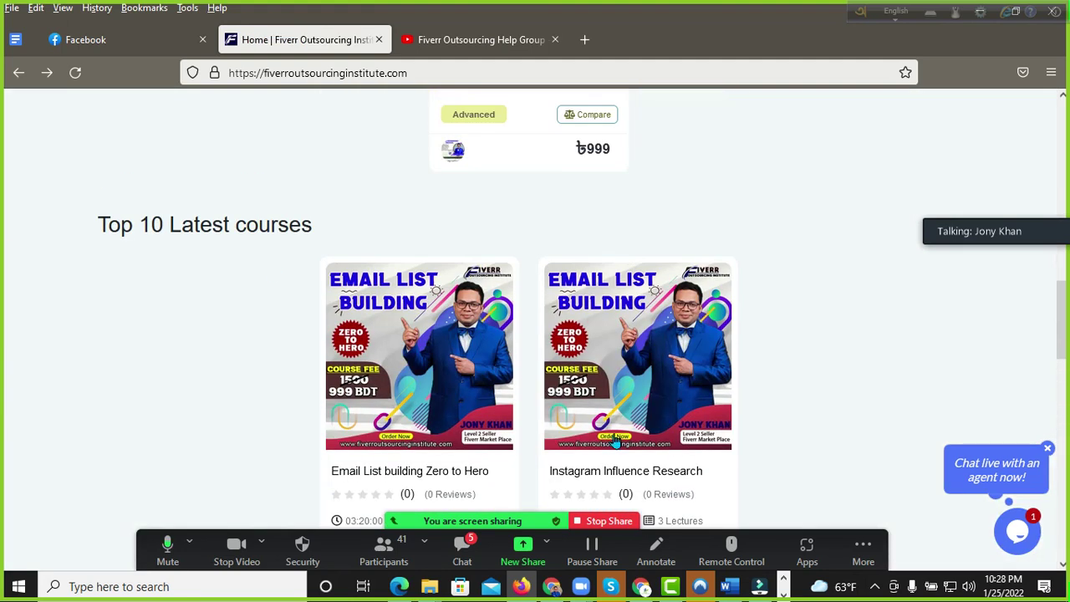
mouse_move(642, 406)
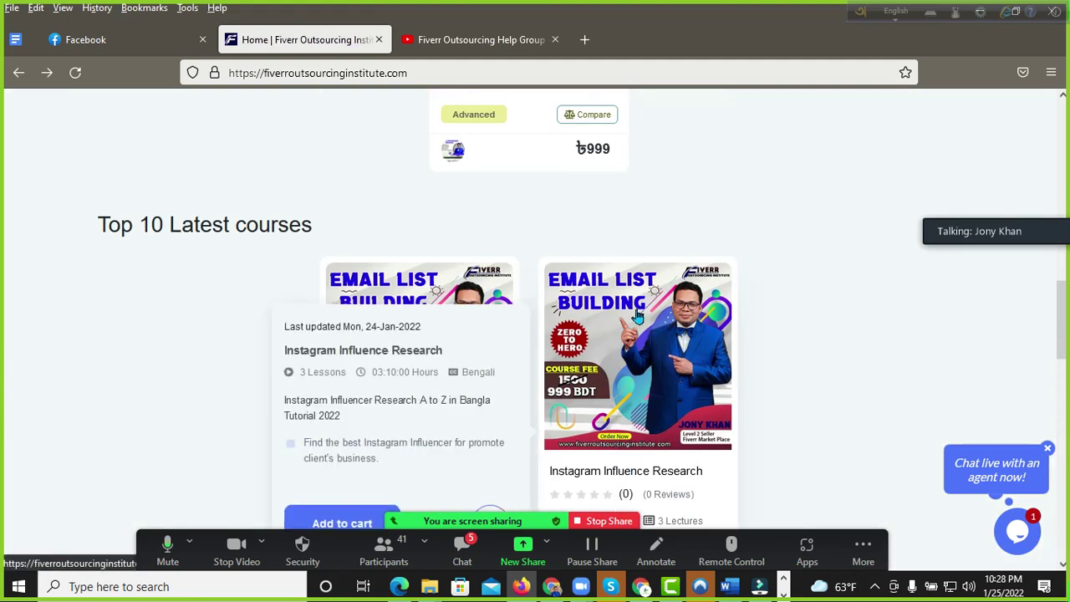
scroll(620, 355, "up", 1)
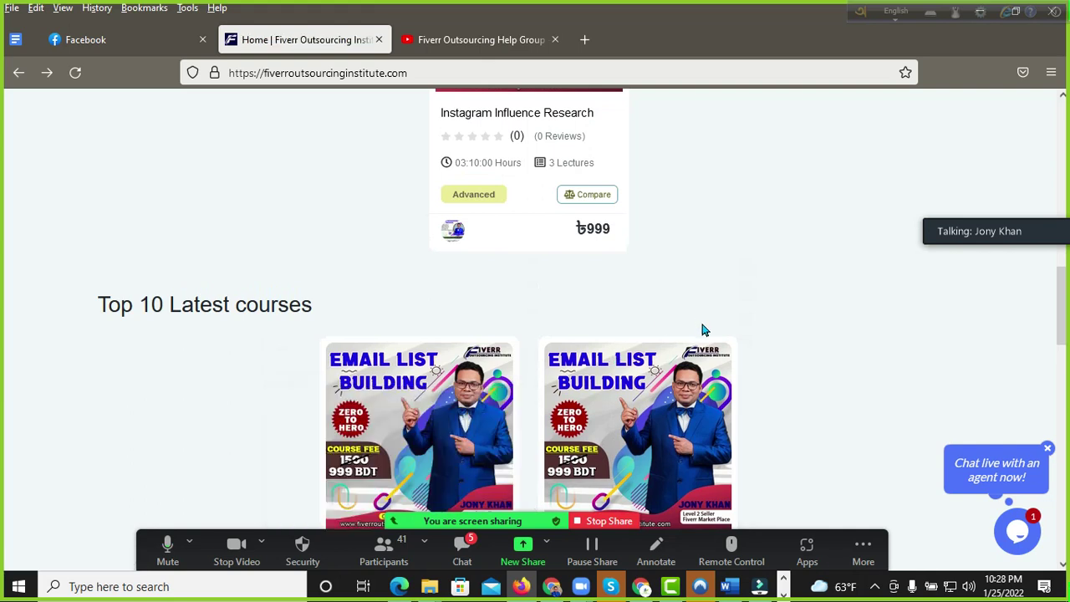
scroll(693, 339, "down", 3)
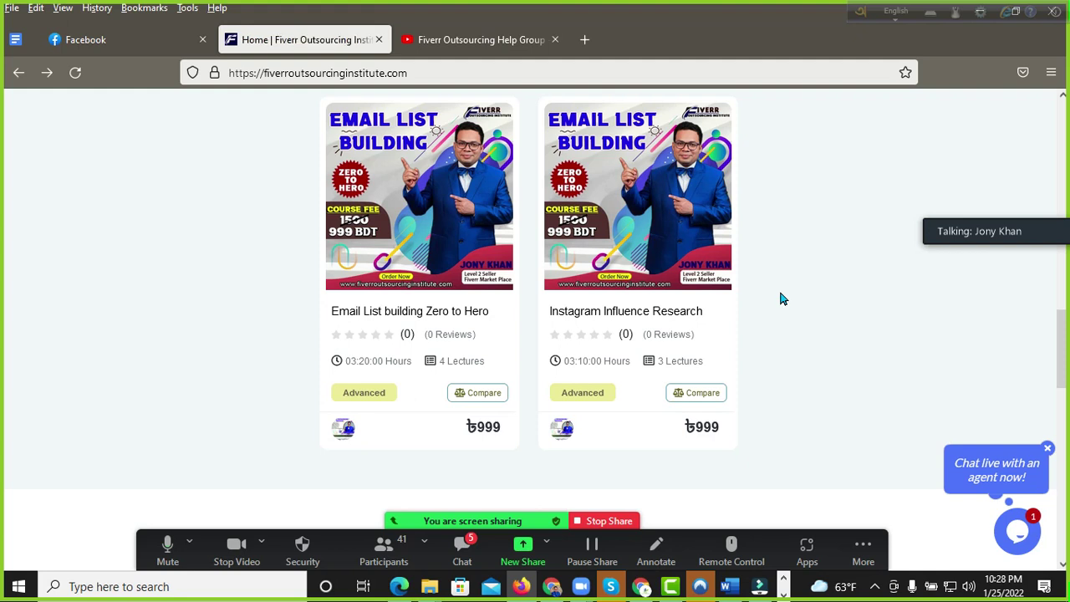
scroll(771, 310, "up", 15)
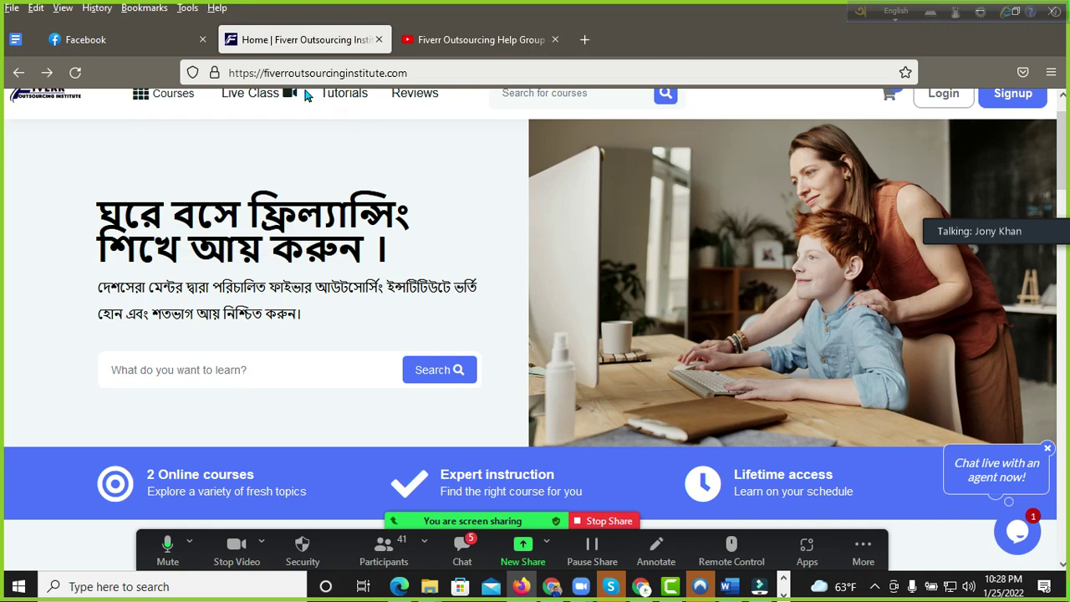
left_click(730, 587)
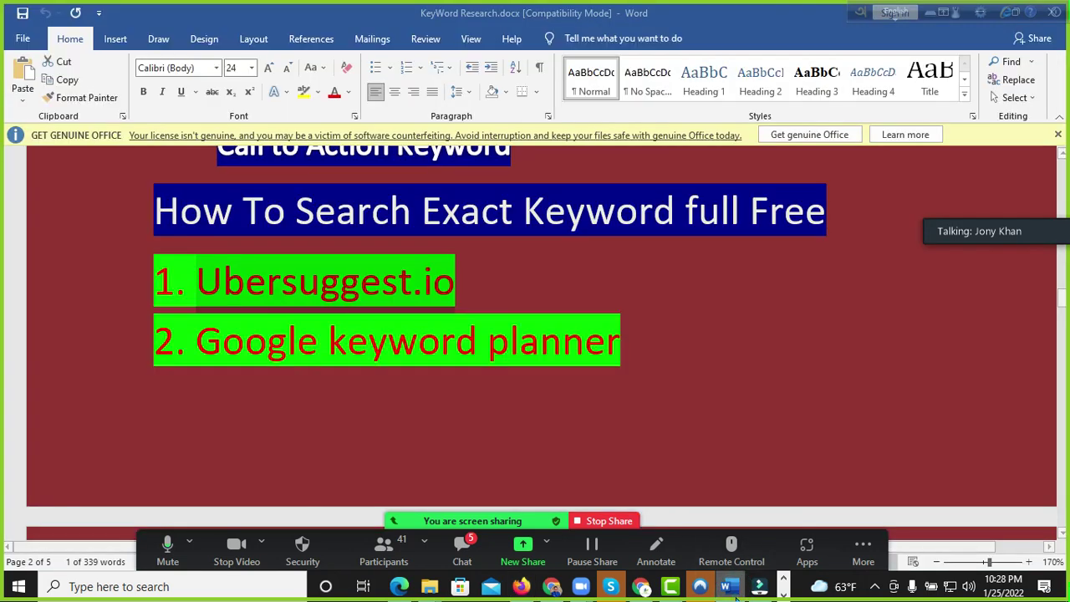
left_click(731, 587)
left_click(641, 587)
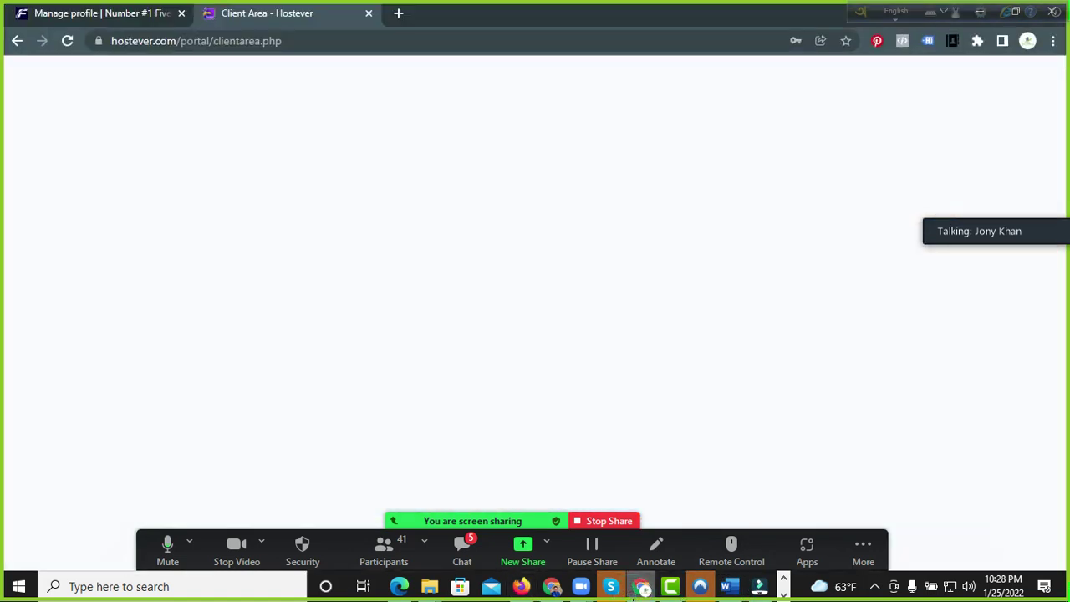
left_click(641, 586)
Step: Switch to the Ubersuggest keyword ideas in Chrome, and from there return to the exported Car Clean shop suggestions in Excel
left_click(551, 587)
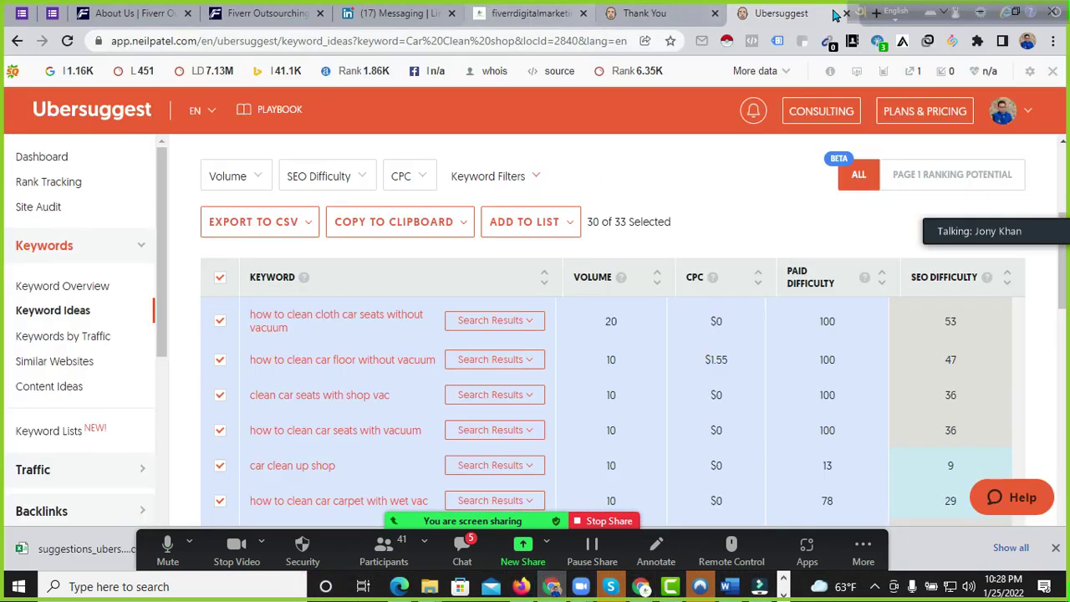
left_click(527, 12)
left_click(648, 12)
left_click(758, 13)
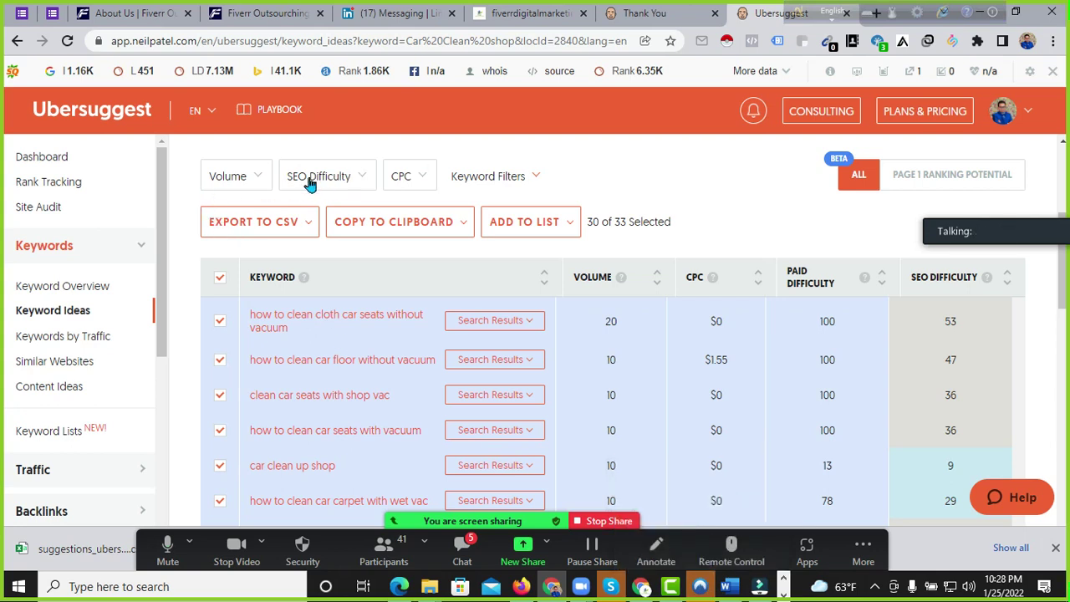
left_click(272, 221)
left_click(108, 566)
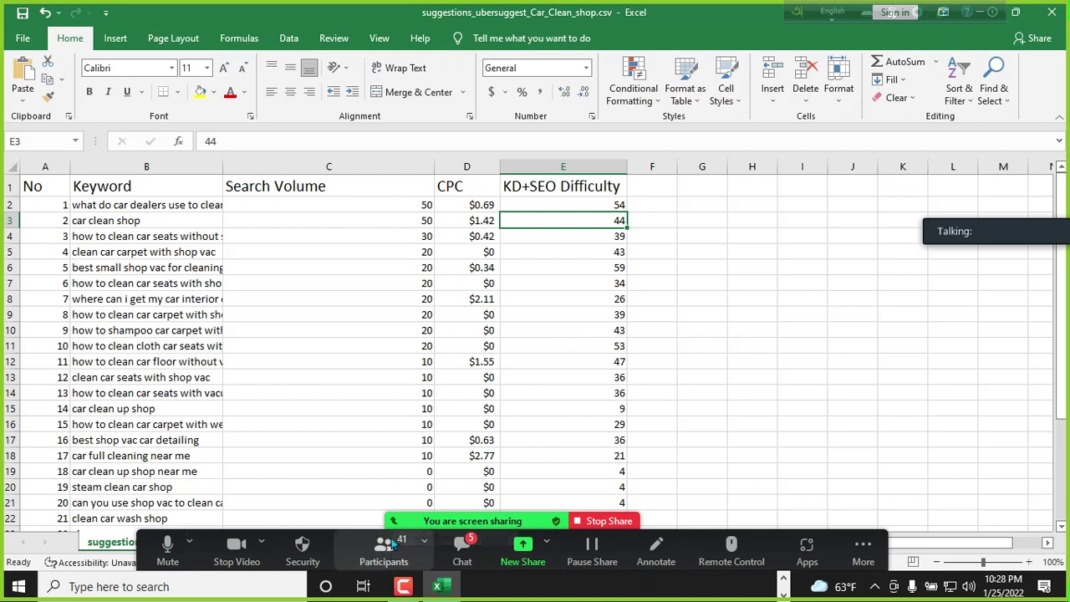
Step: Examine the KD+SEO Difficulty column and its values alongside the CPC column
left_click(580, 168)
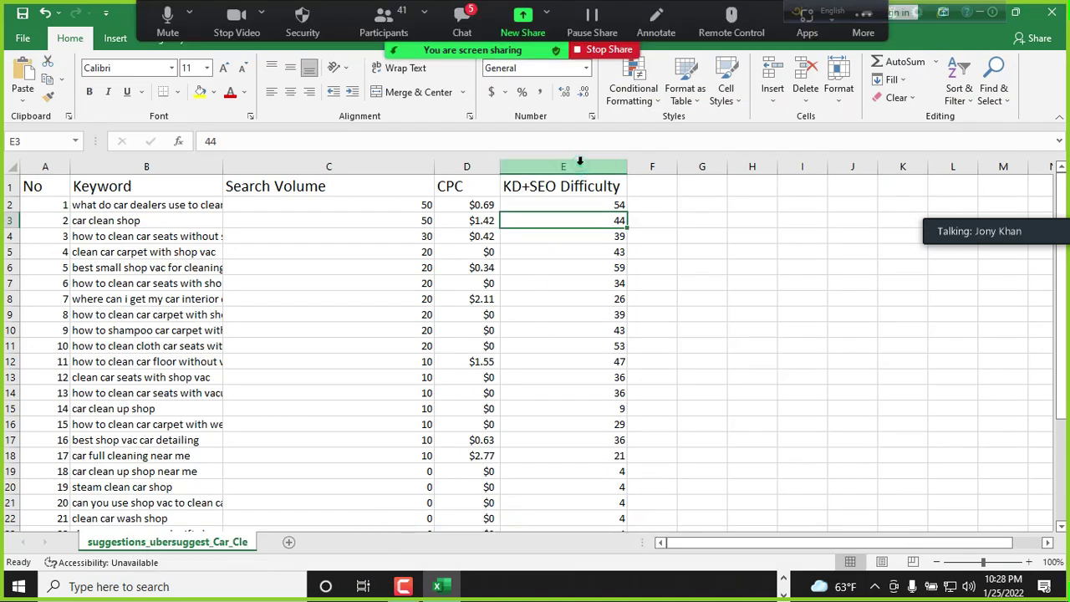
left_click(633, 261)
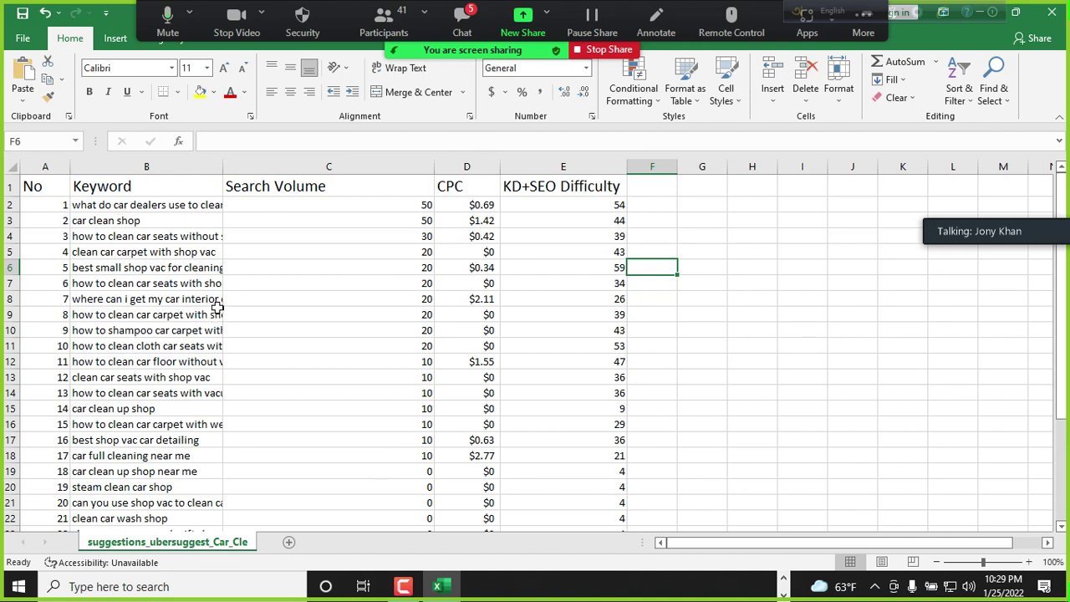
left_click(564, 163)
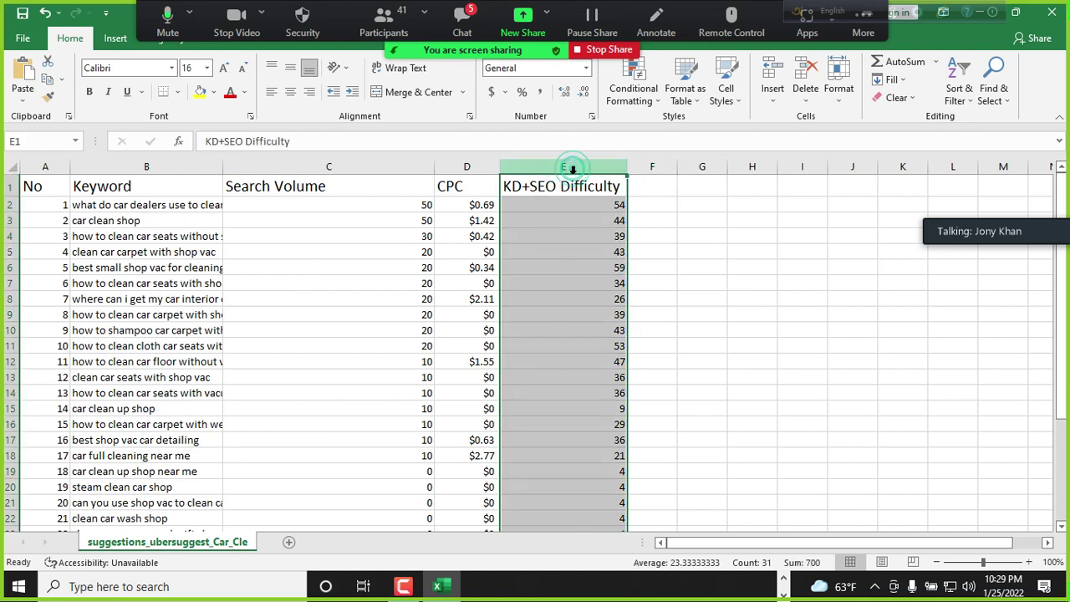
left_click(555, 266)
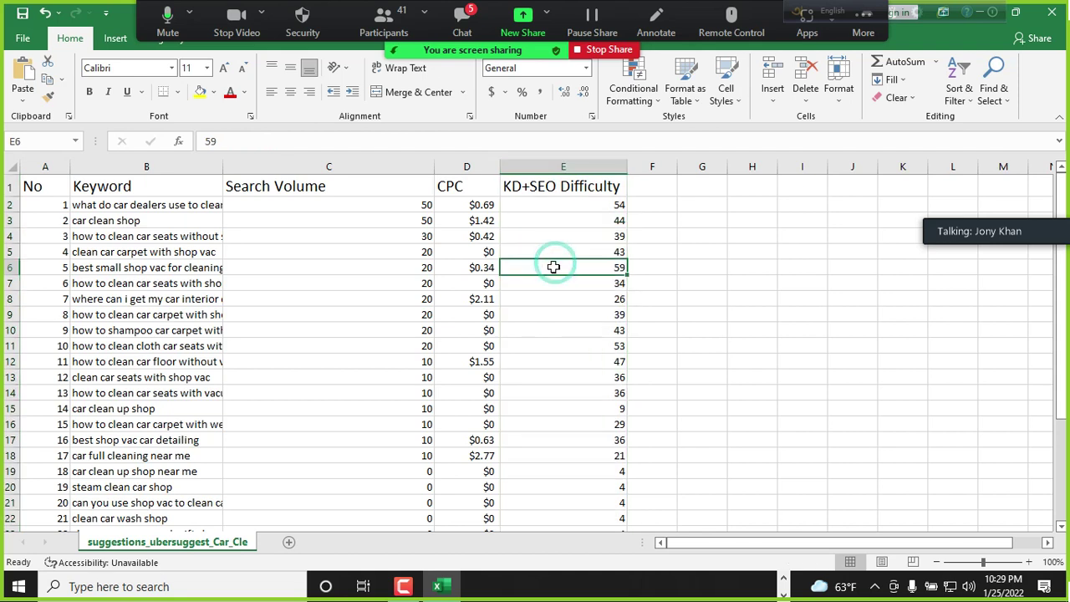
left_click(471, 166)
left_click(607, 163)
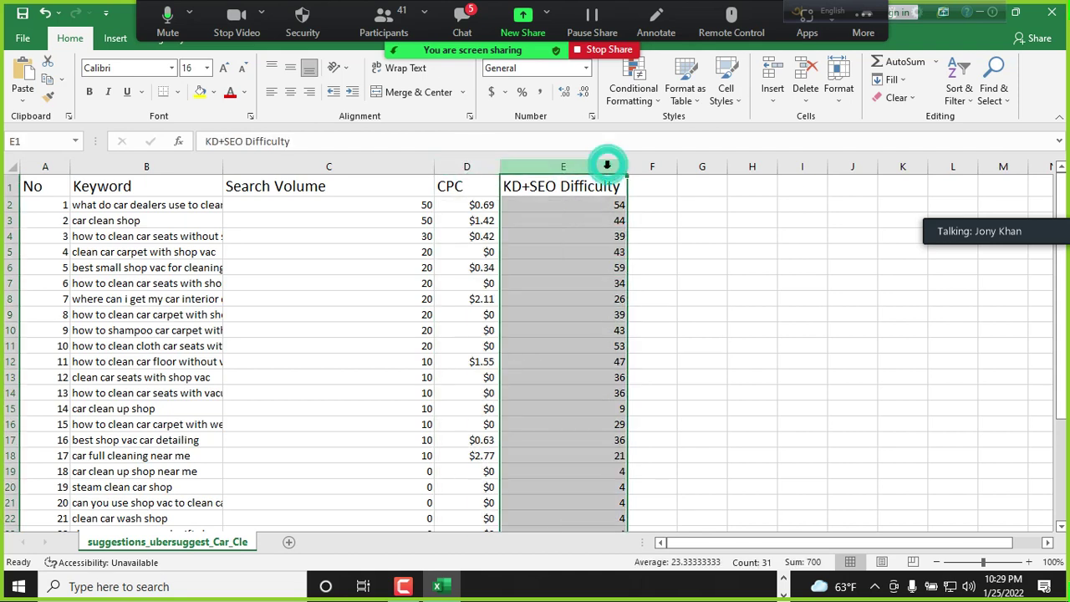
left_click(599, 326)
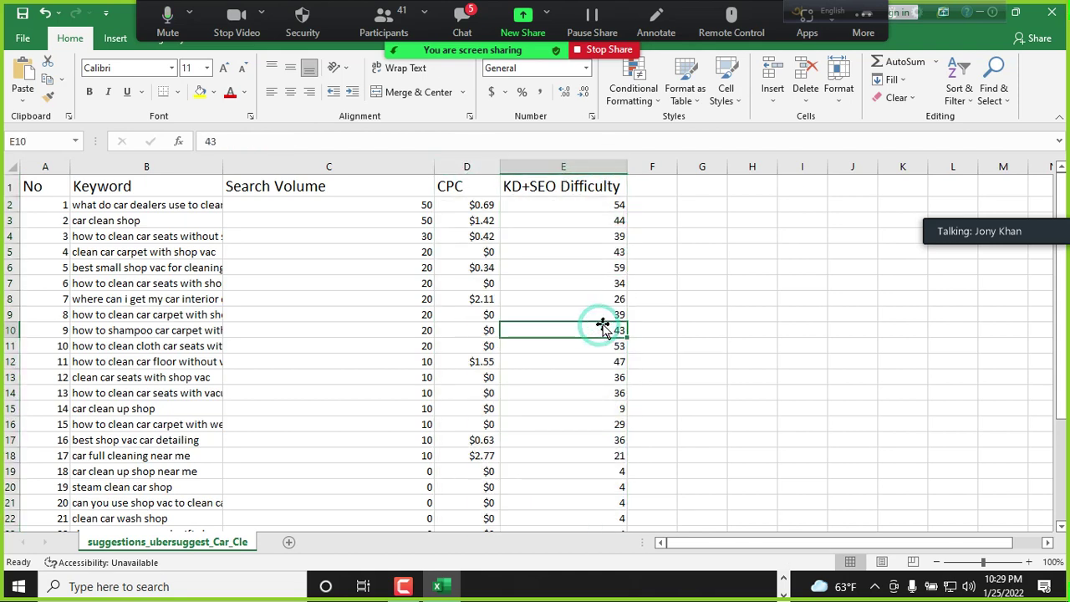
Step: Check the difficulty, CPC and search volume of the keyword "car clean up shop"
left_click(582, 418)
left_click(609, 410)
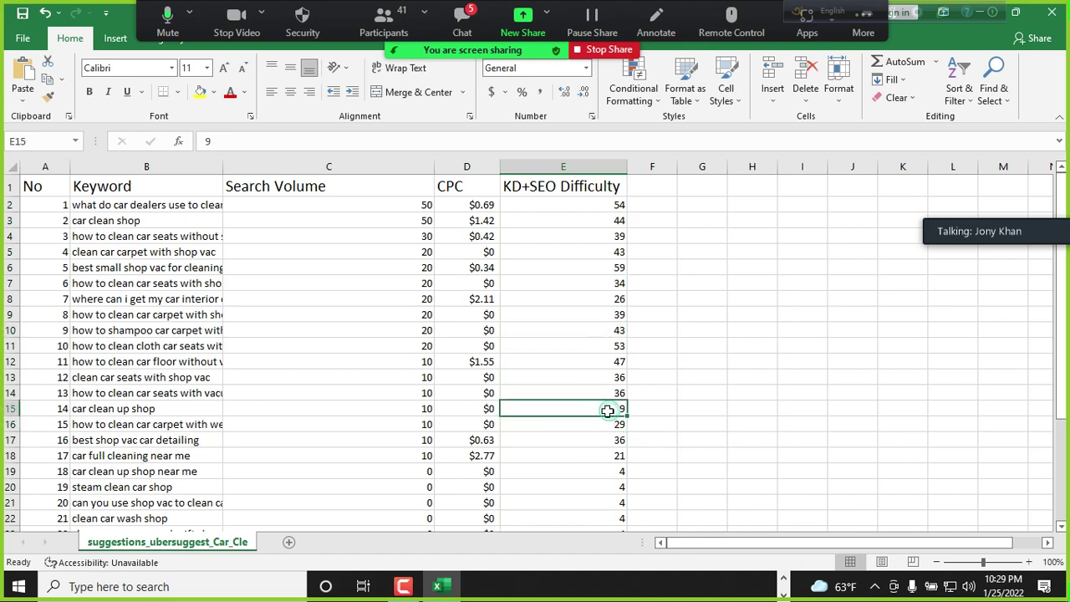
left_click(486, 406)
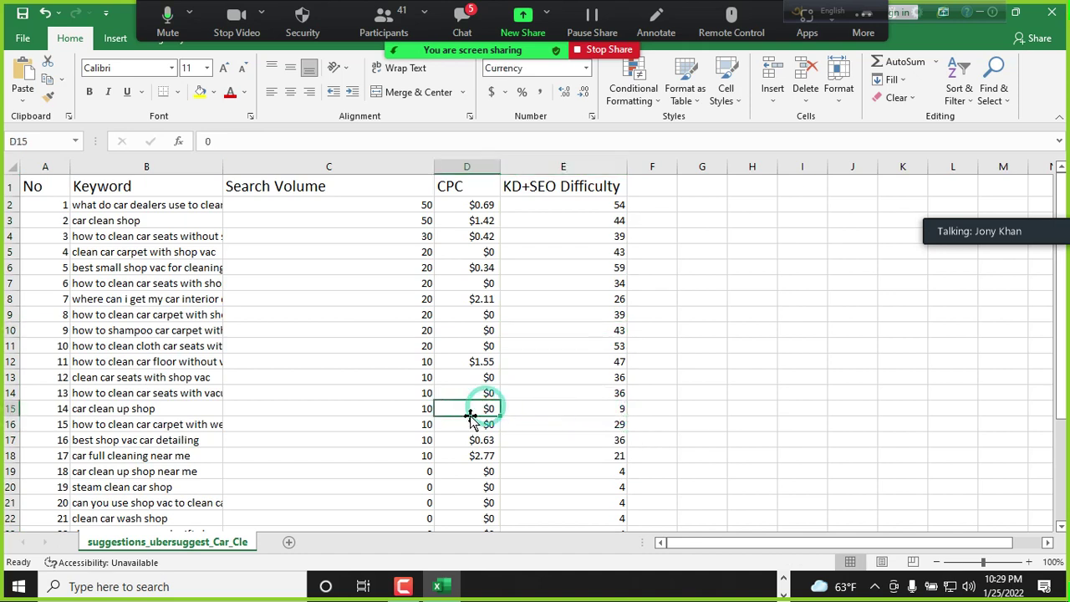
left_click(425, 409)
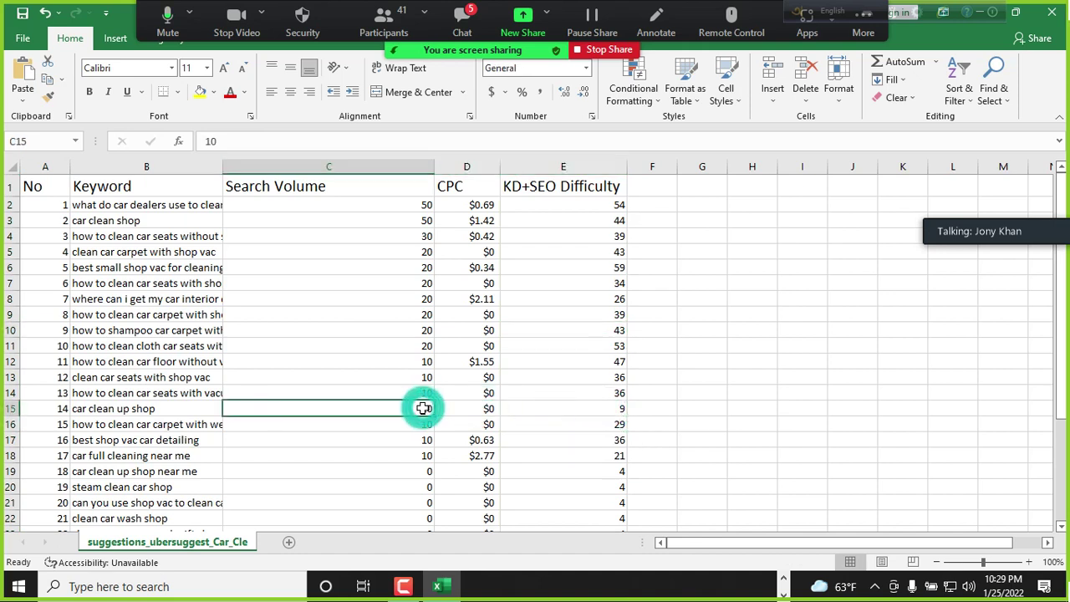
Step: Compare the search volume of "car clean up shop" with the top keywords, including "how to clean car seats without shop vac"
left_click(92, 408)
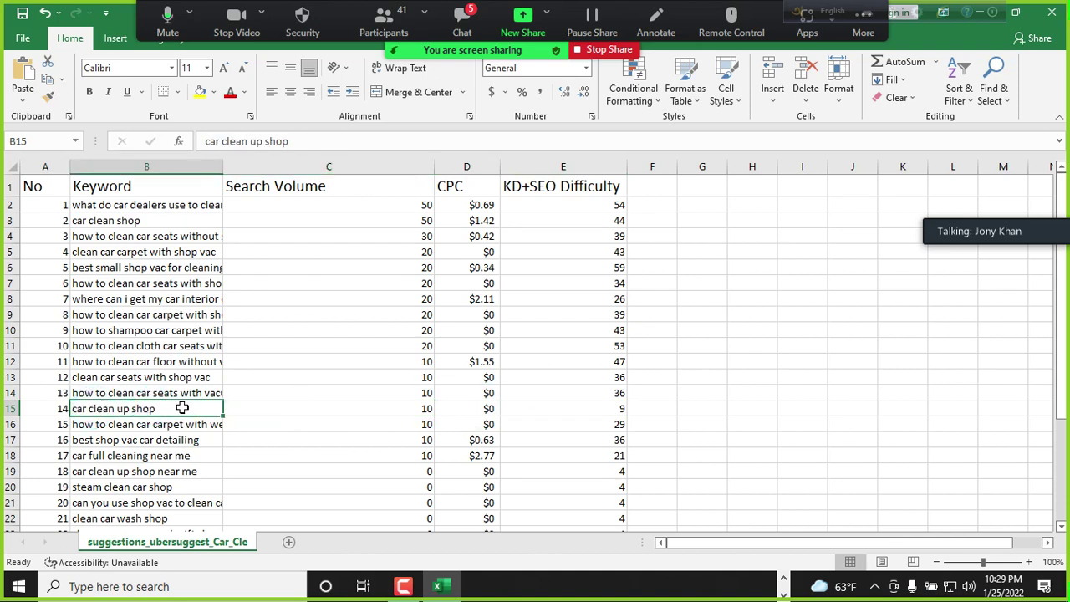
left_click(418, 408)
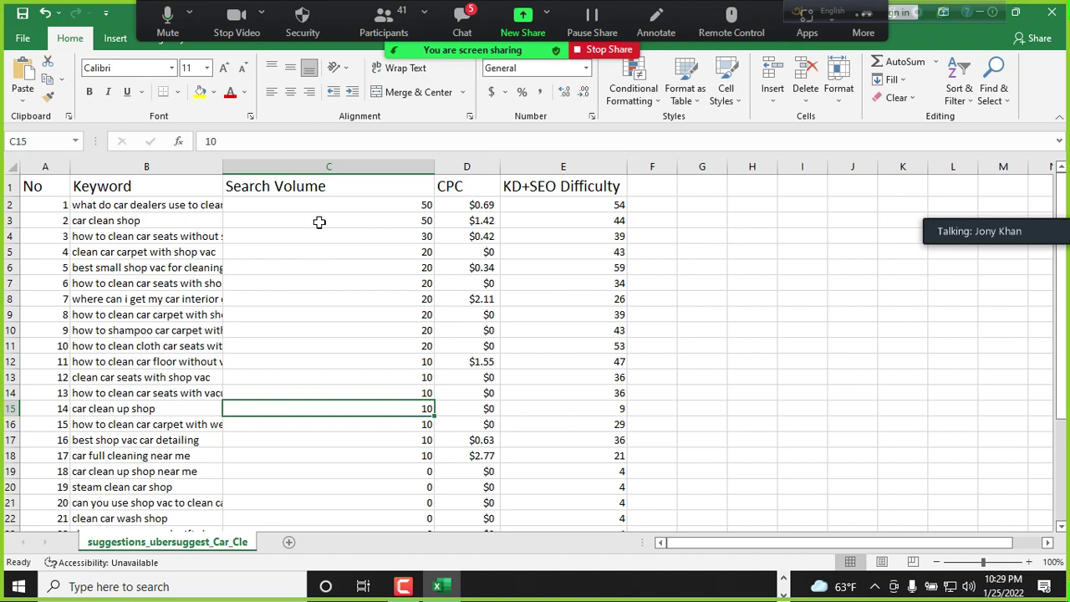
left_click(164, 204)
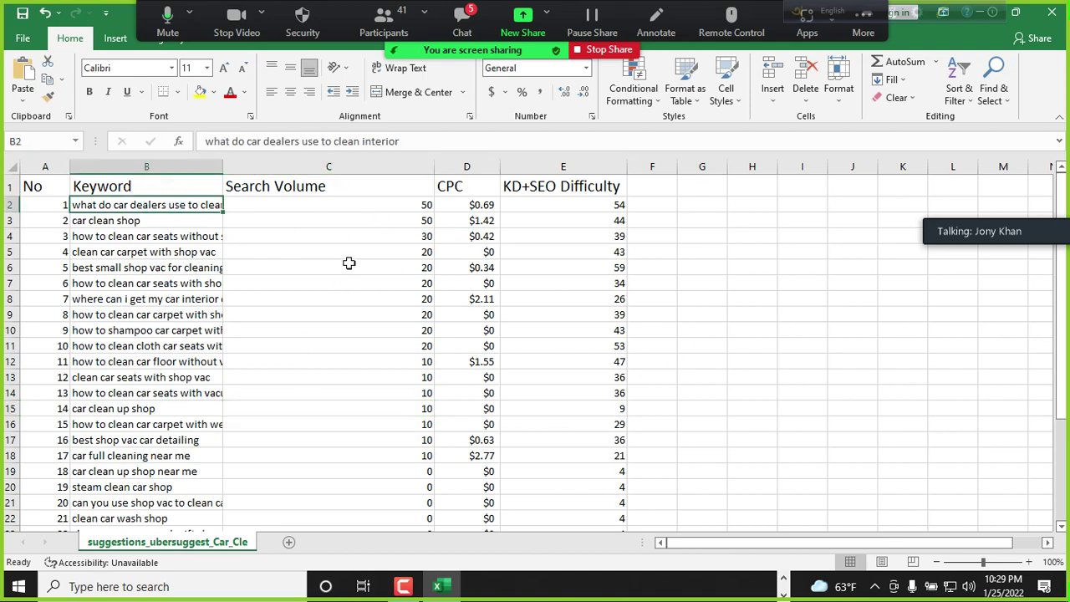
left_click(425, 238)
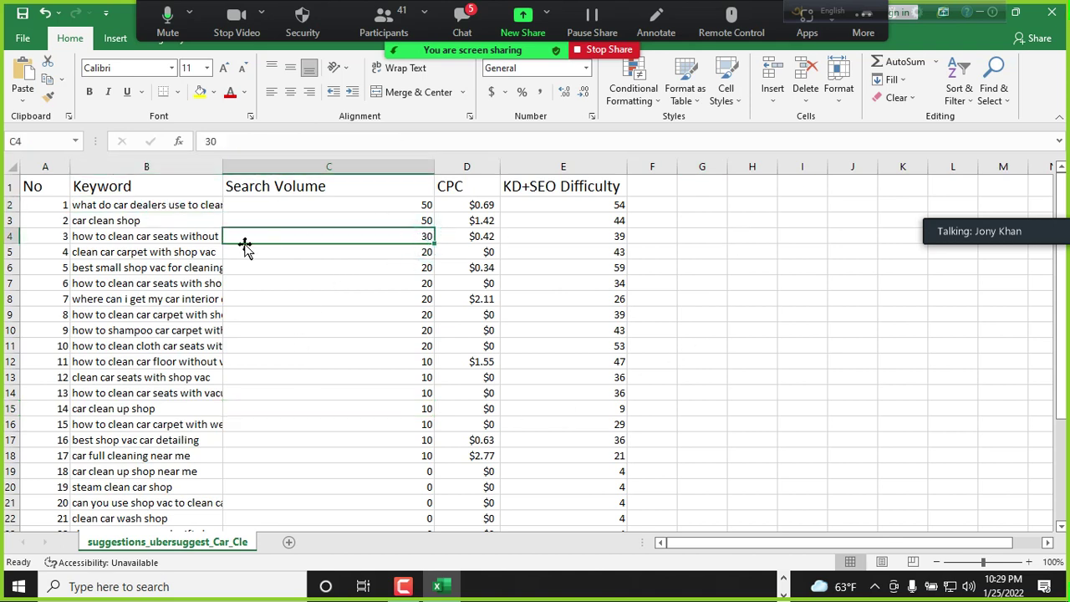
left_click(172, 236)
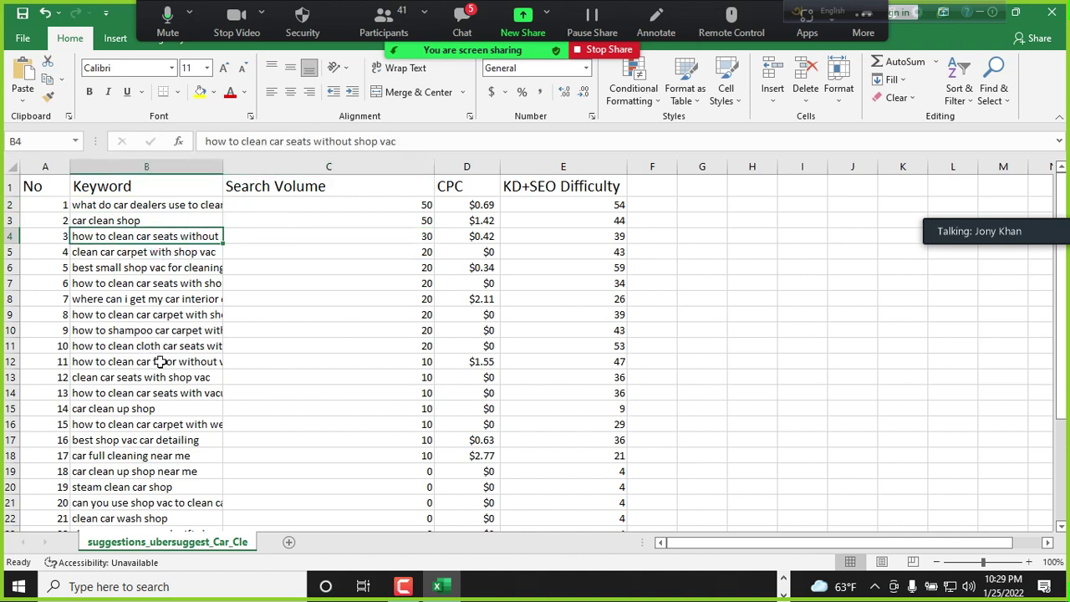
scroll(157, 360, "down", 4)
scroll(297, 363, "up", 4)
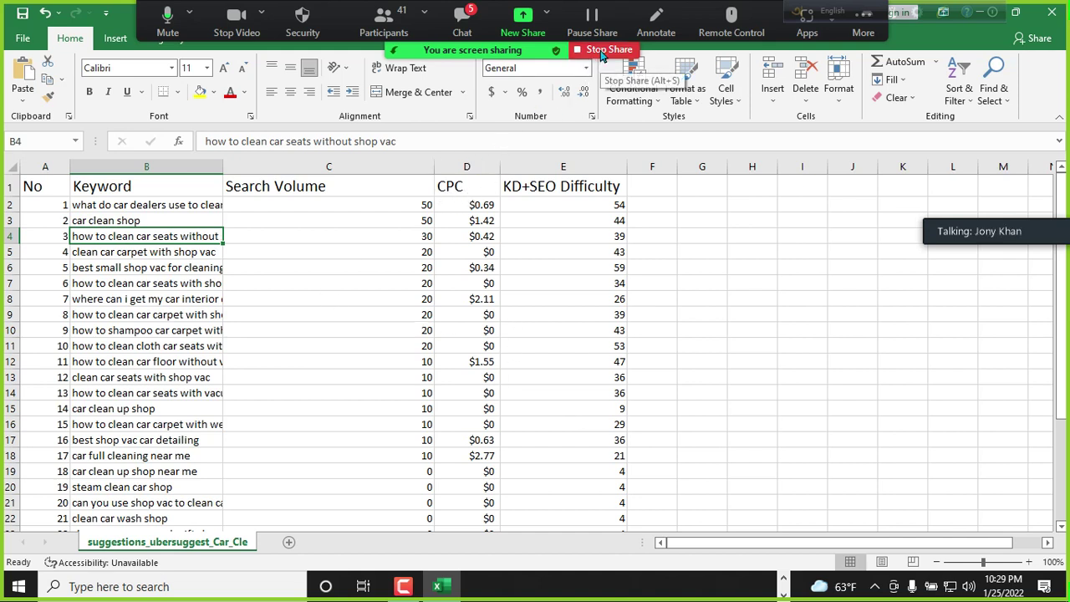
Step: Review the Keyword, Search Volume, CPC and KD+SEO Difficulty columns one after another
left_click(167, 167)
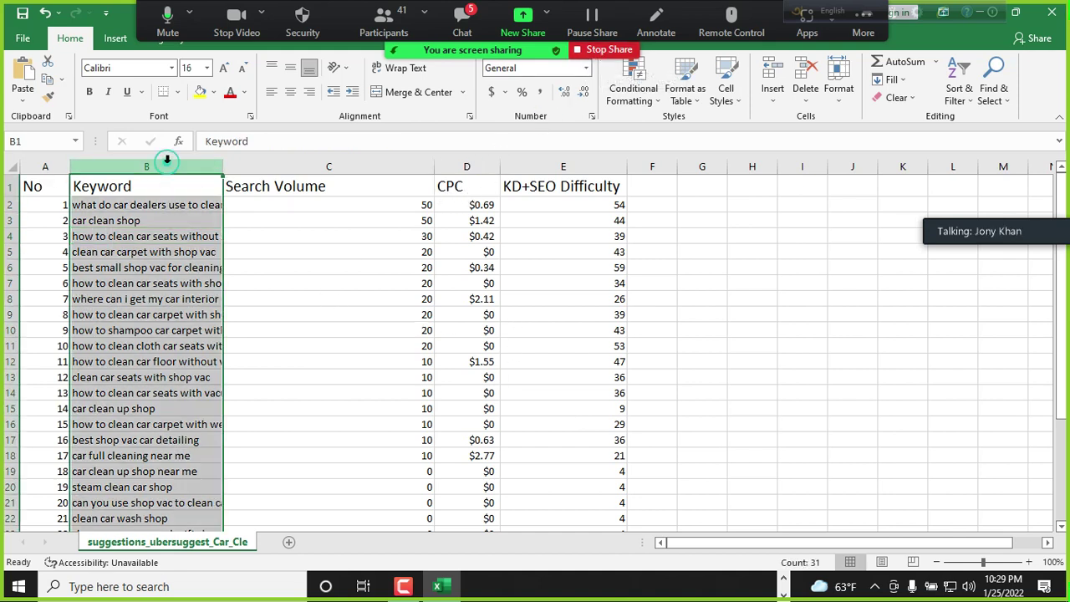
left_click(281, 159)
left_click(476, 159)
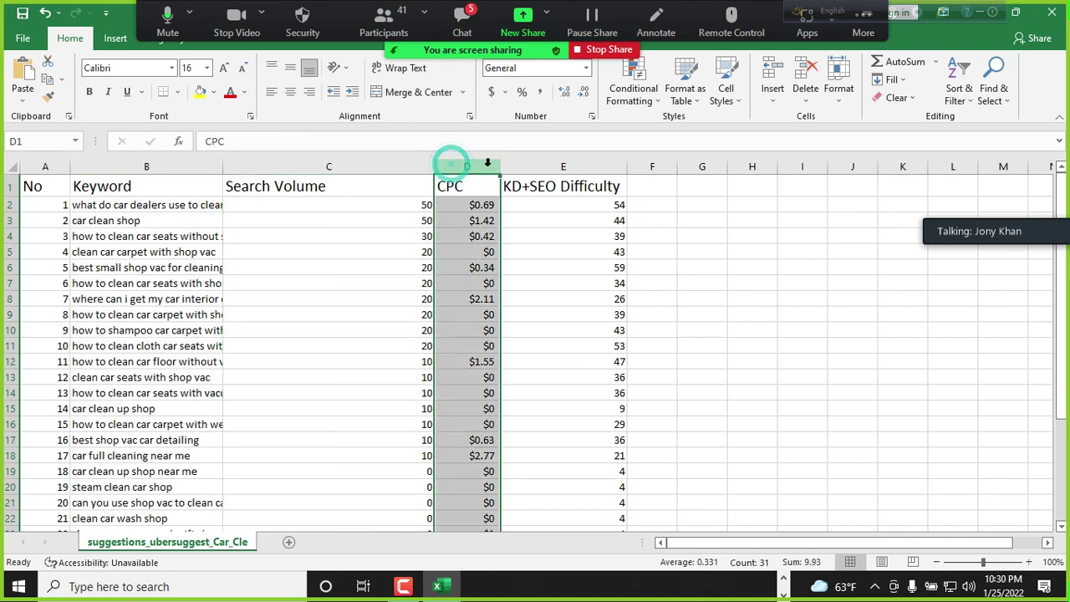
left_click(564, 164)
Step: Add the heading "Google Treand" in cell F1 and fit column F to the heading's width
double_click(657, 194)
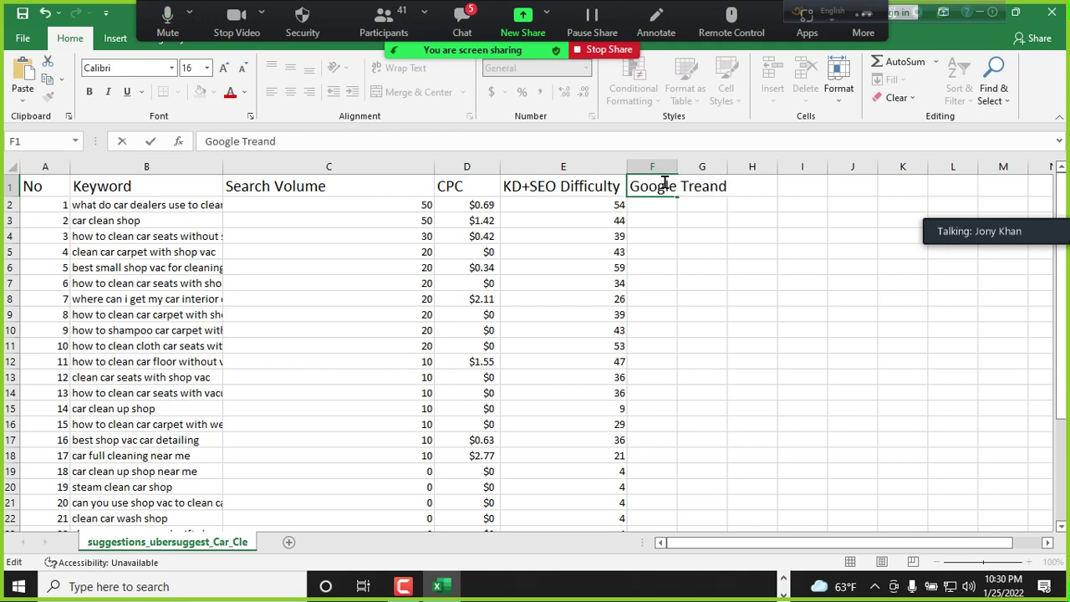
type("Google Treand")
left_click_drag(652, 166, 749, 164)
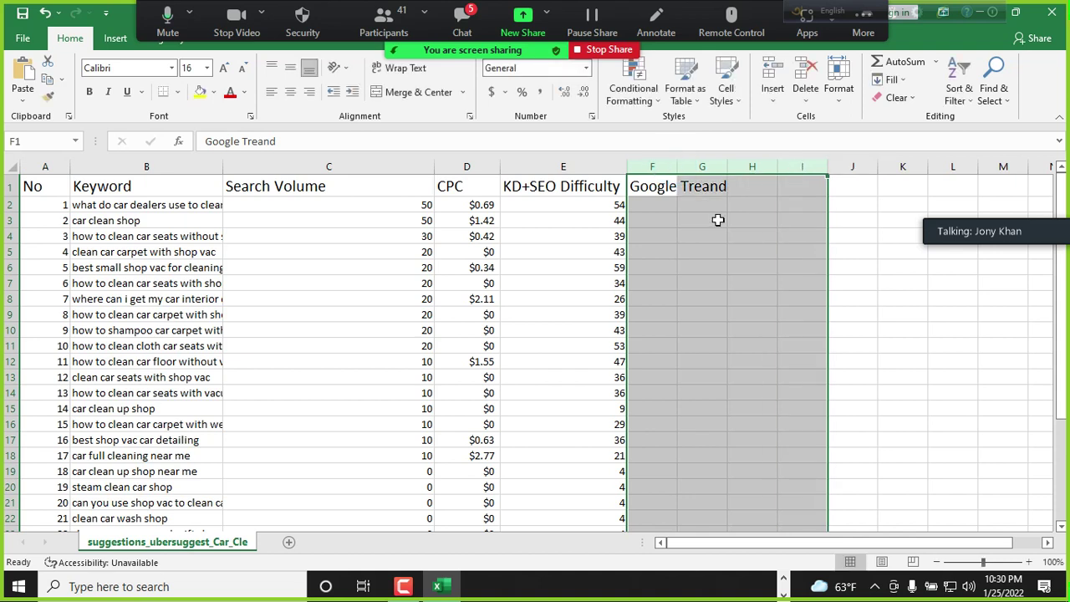
left_click(709, 218)
double_click(677, 167)
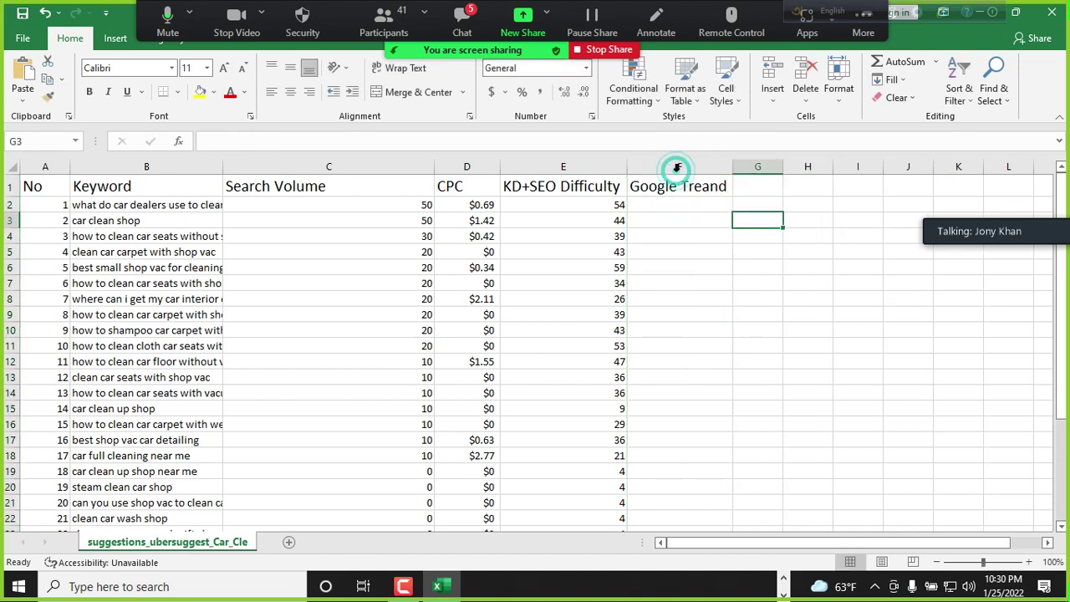
Step: Copy the text of the first keyword, "what do car dealers use to clean interior", from cell B2
double_click(672, 202)
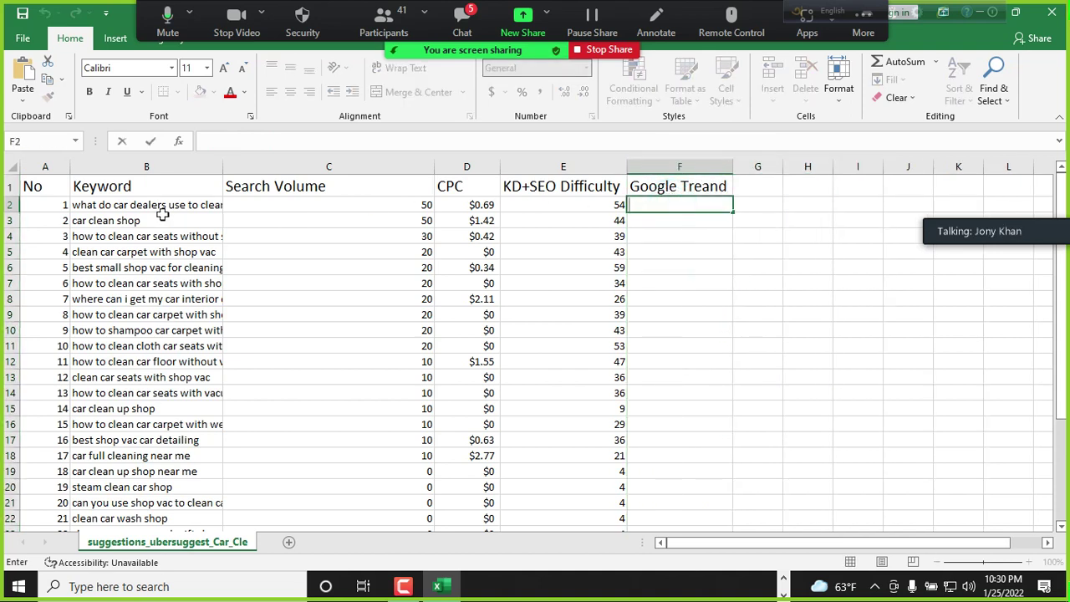
double_click(122, 204)
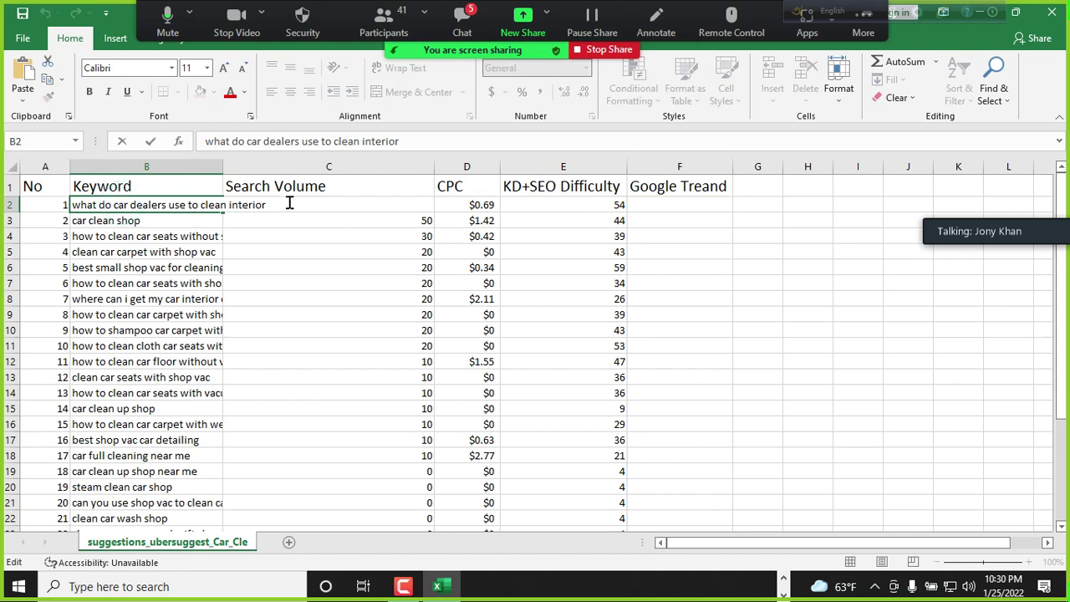
left_click_drag(280, 204, 49, 208)
key("ctrl+c")
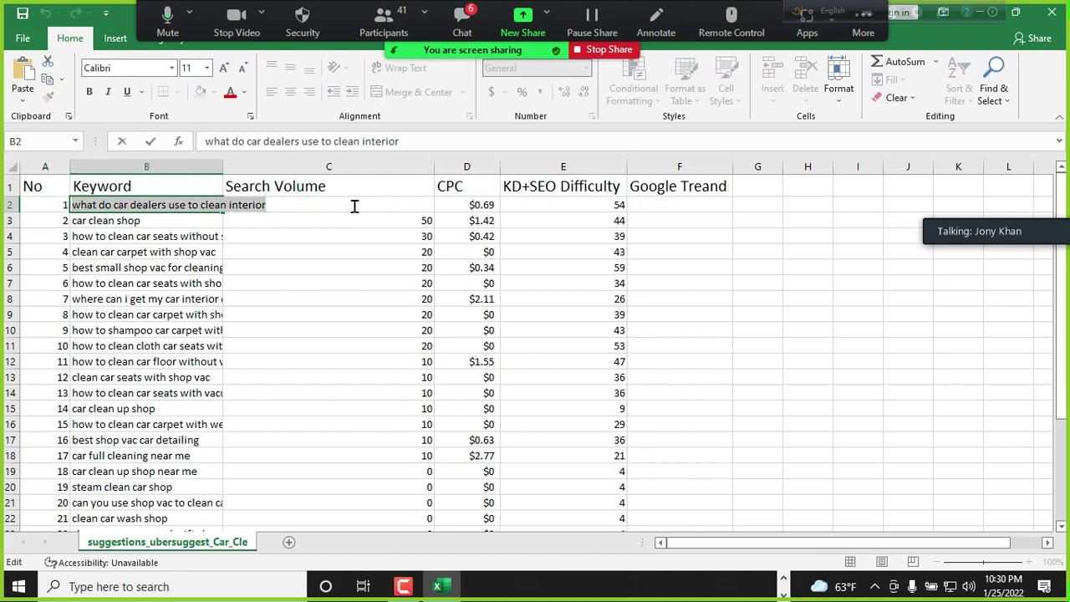
key("End")
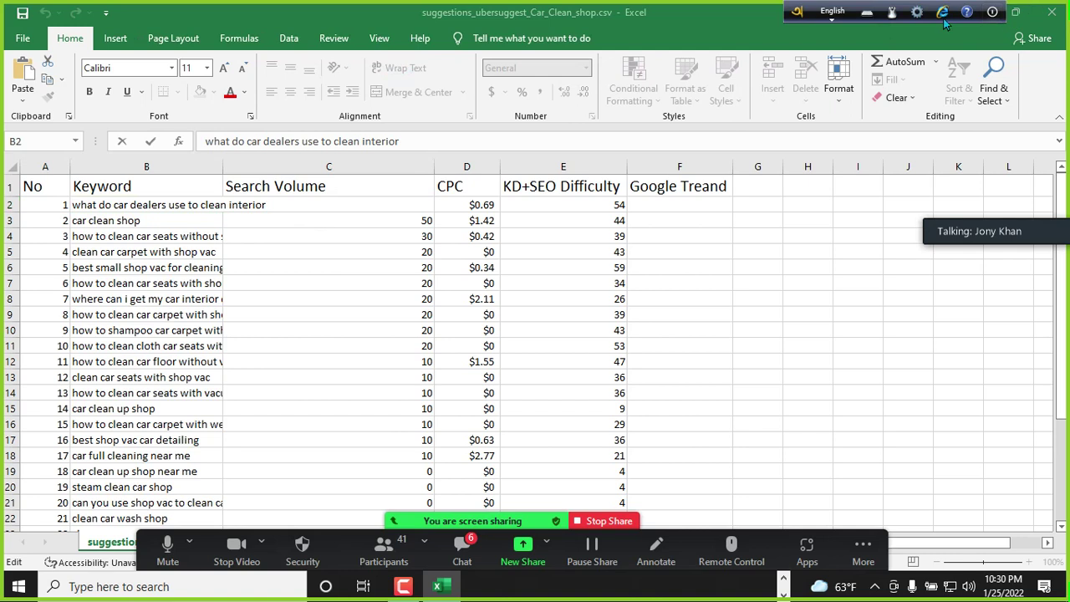
Step: Switch to Chrome and search Google for "Google Treand" in a new tab
left_click_drag(787, 21, 564, 23)
left_click(985, 19)
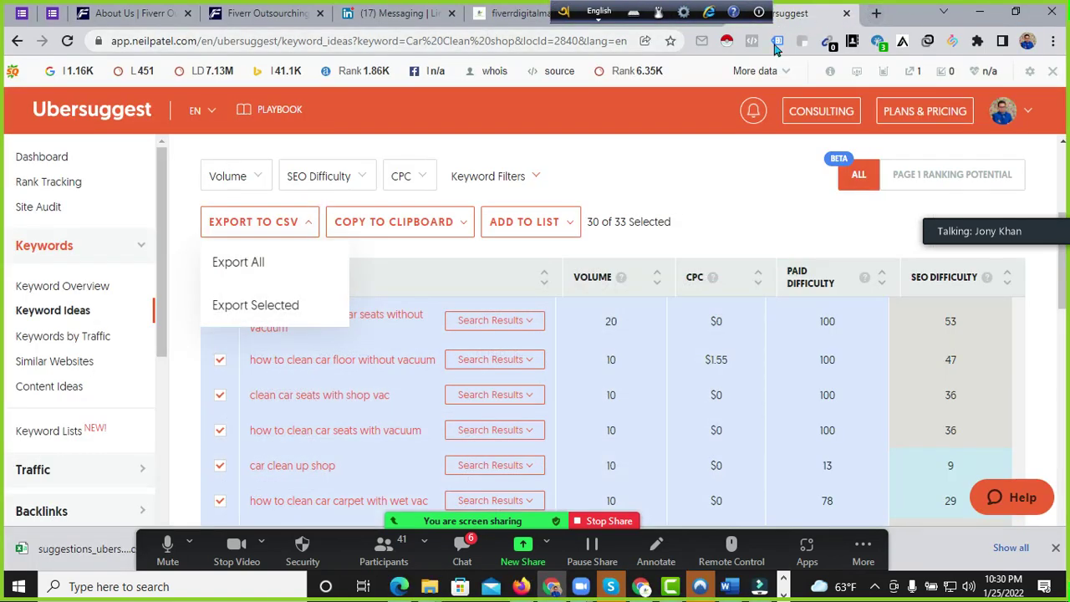
left_click(876, 13)
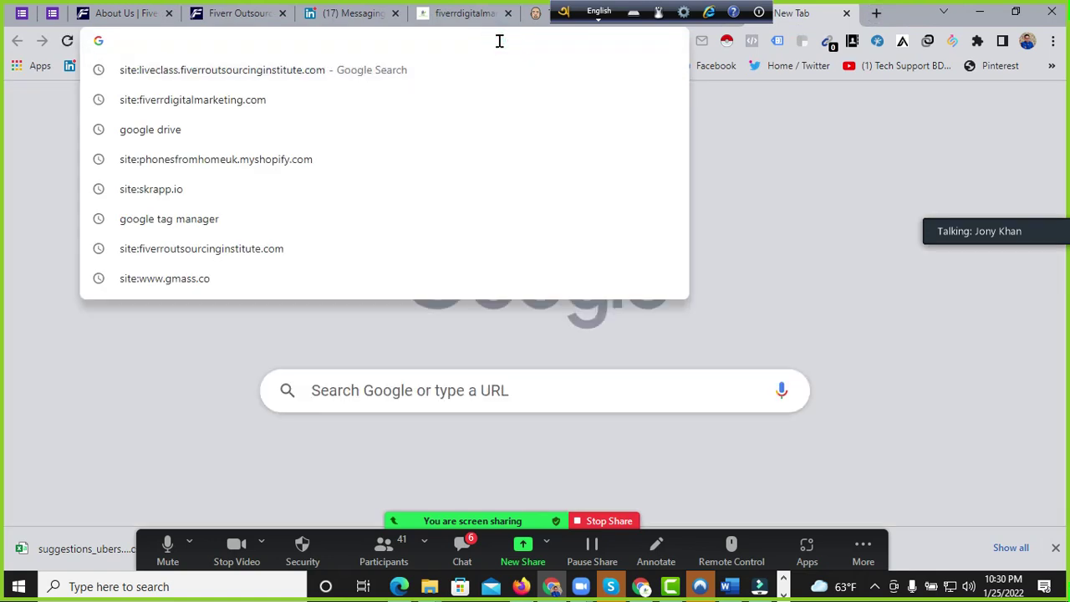
type("Google T")
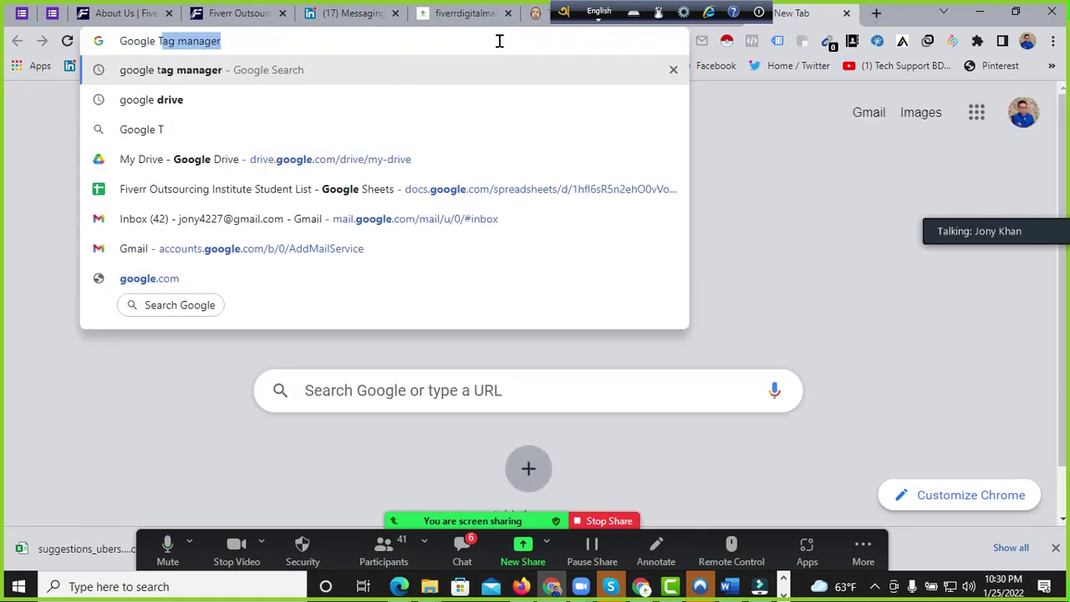
type("reand")
key("Return")
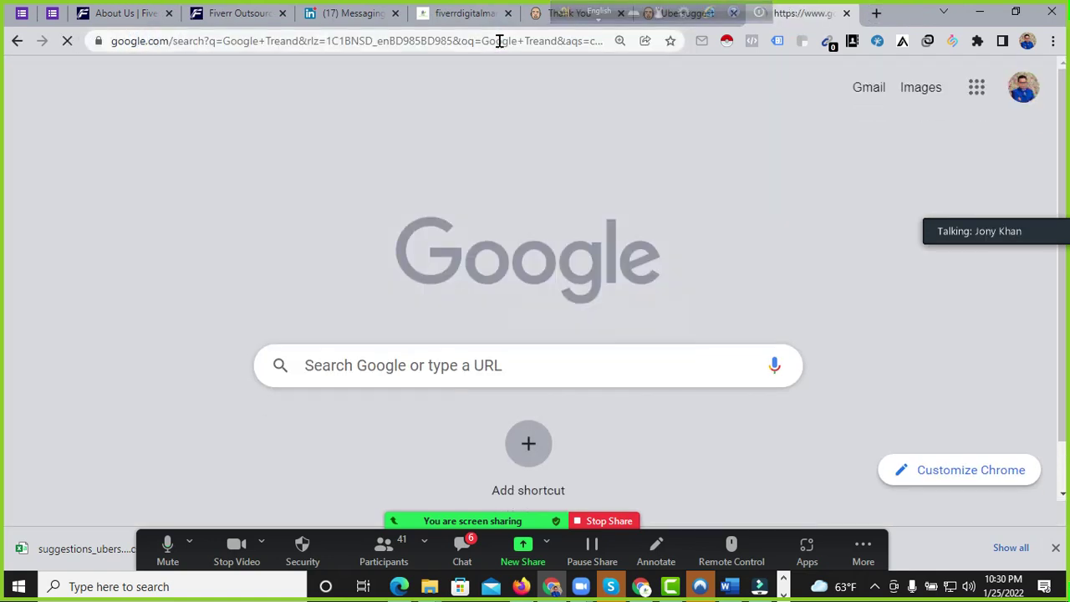
Step: Open the Google Trends site from the results and enter "what do car dealers use to clean interior" as the search term
left_click(107, 351)
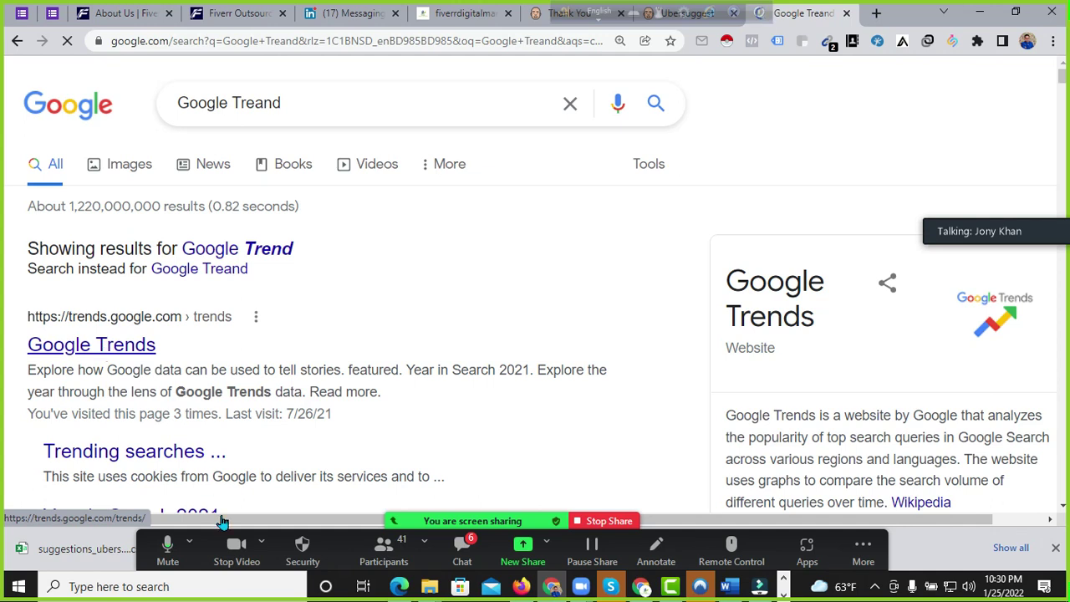
right_click(240, 284)
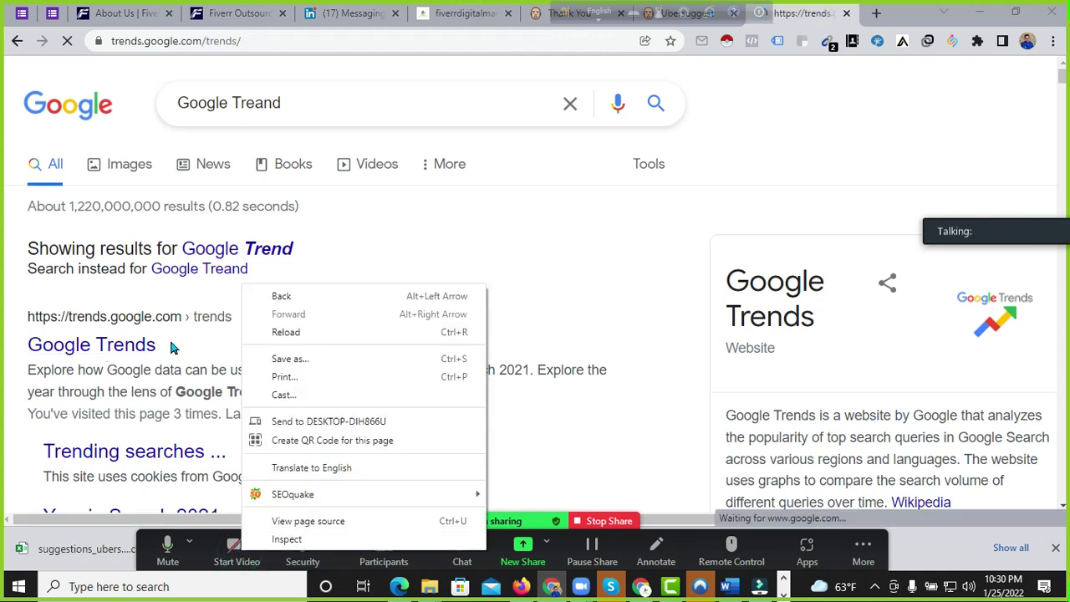
left_click(143, 346)
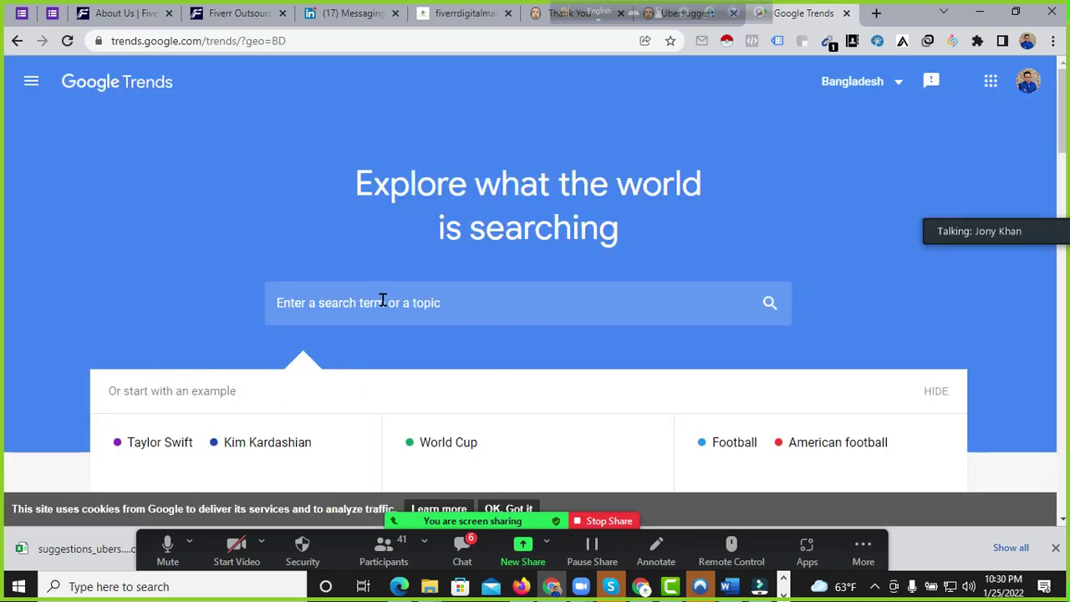
left_click(383, 301)
key("ctrl+v")
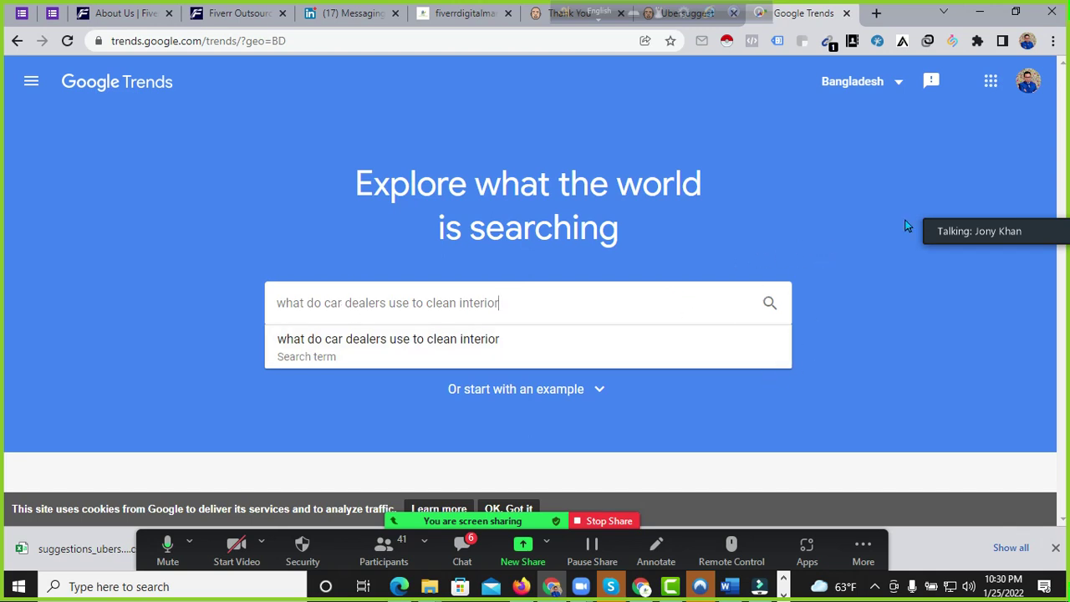
Step: Change the Google Trends region to United States
left_click(899, 89)
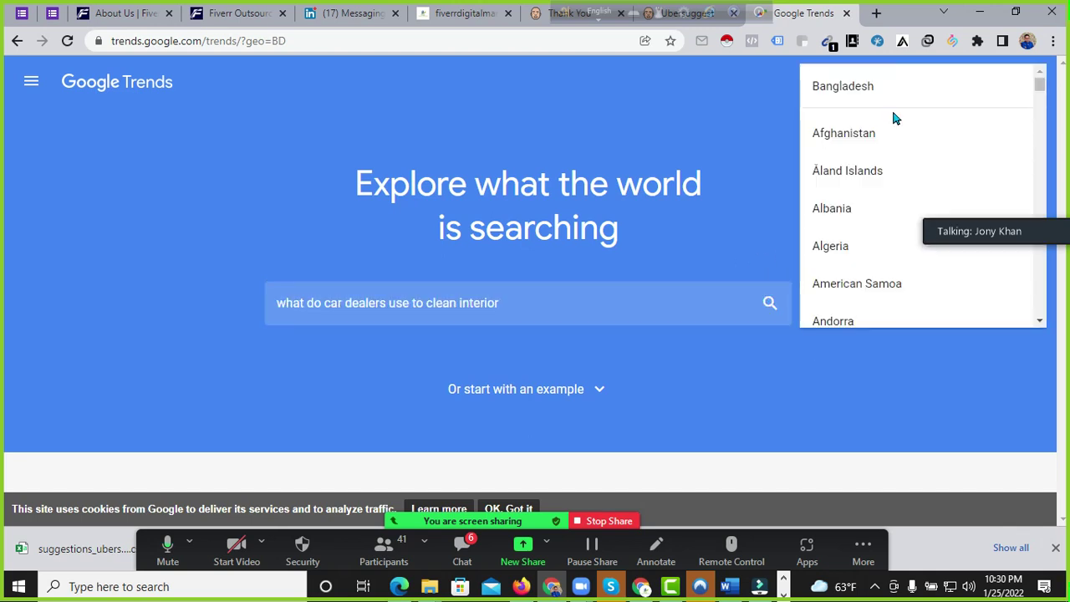
key("u")
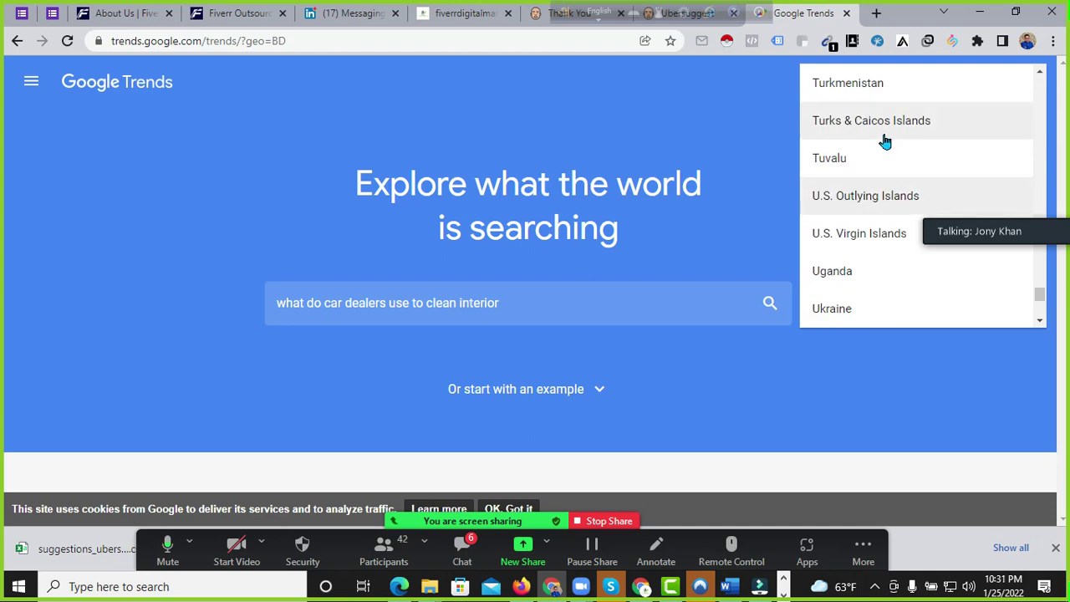
key("n")
key("i")
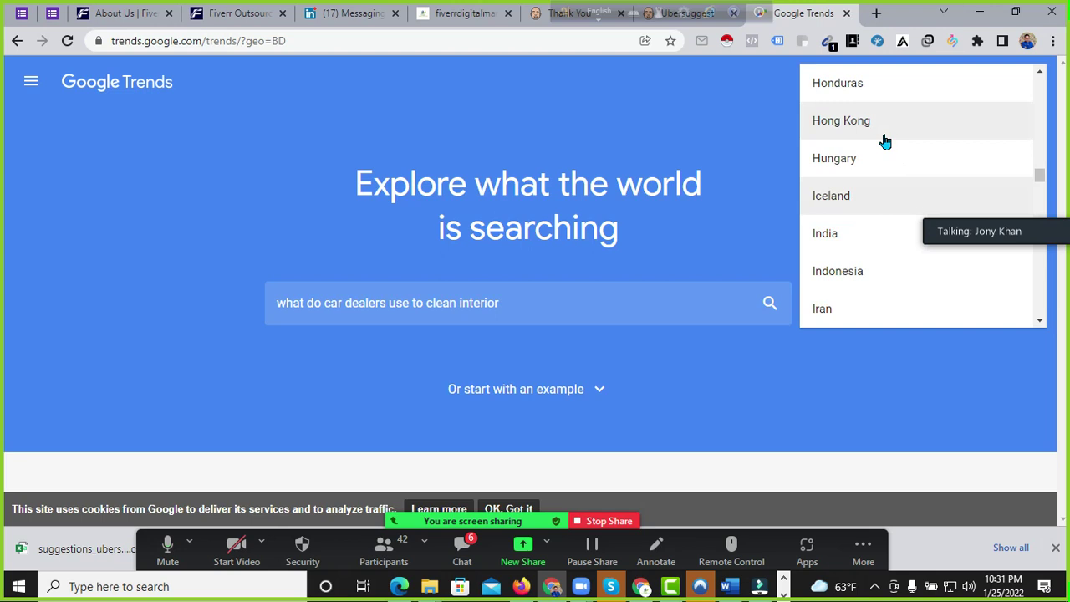
key("e")
key("s")
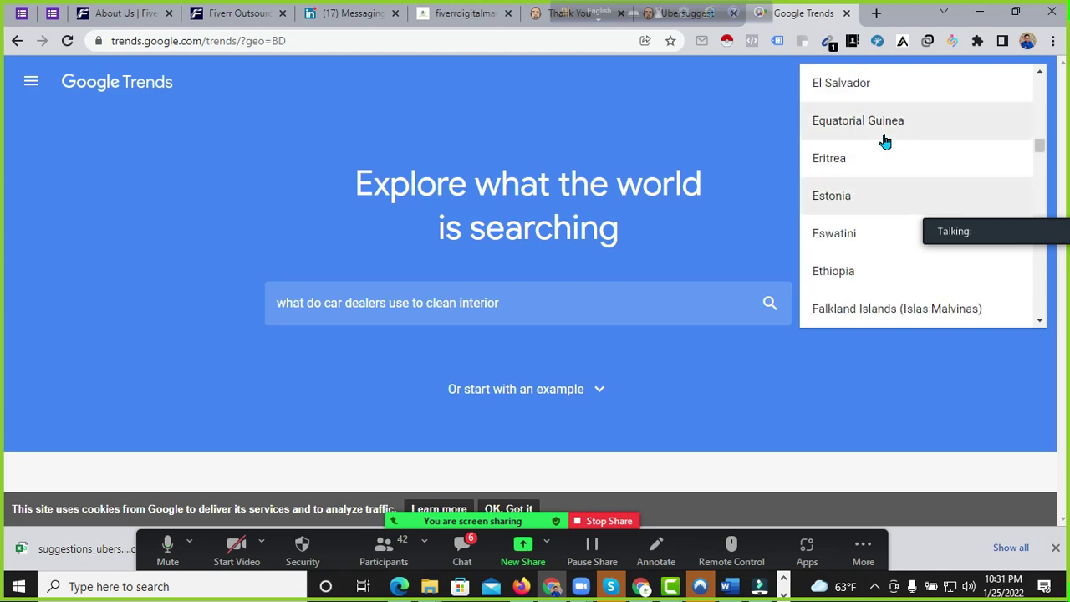
scroll(883, 142, "up", 2)
scroll(886, 149, "down", 6)
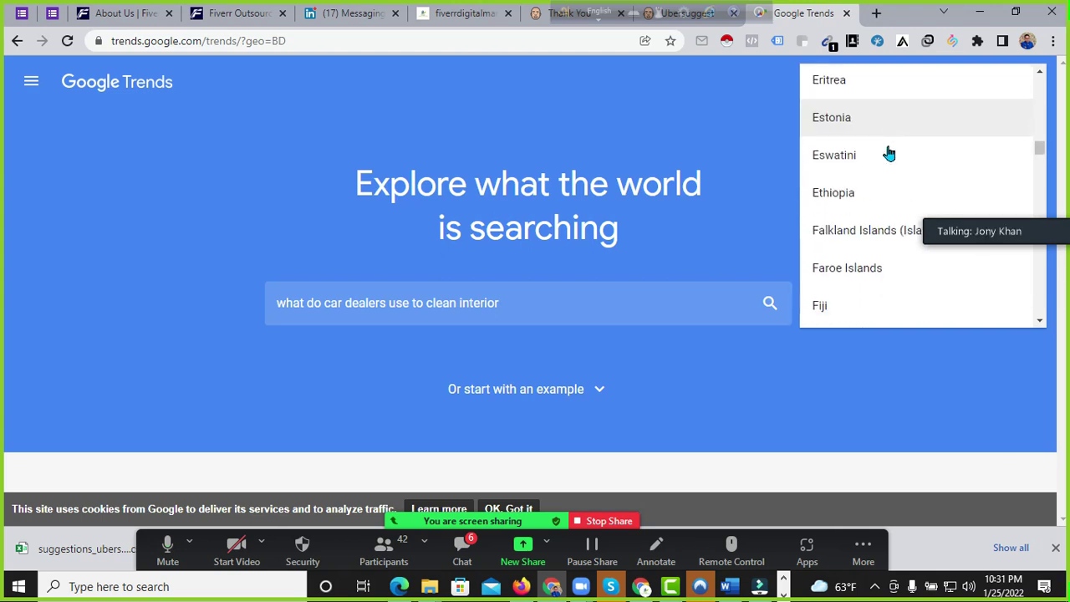
scroll(888, 153, "down", 20)
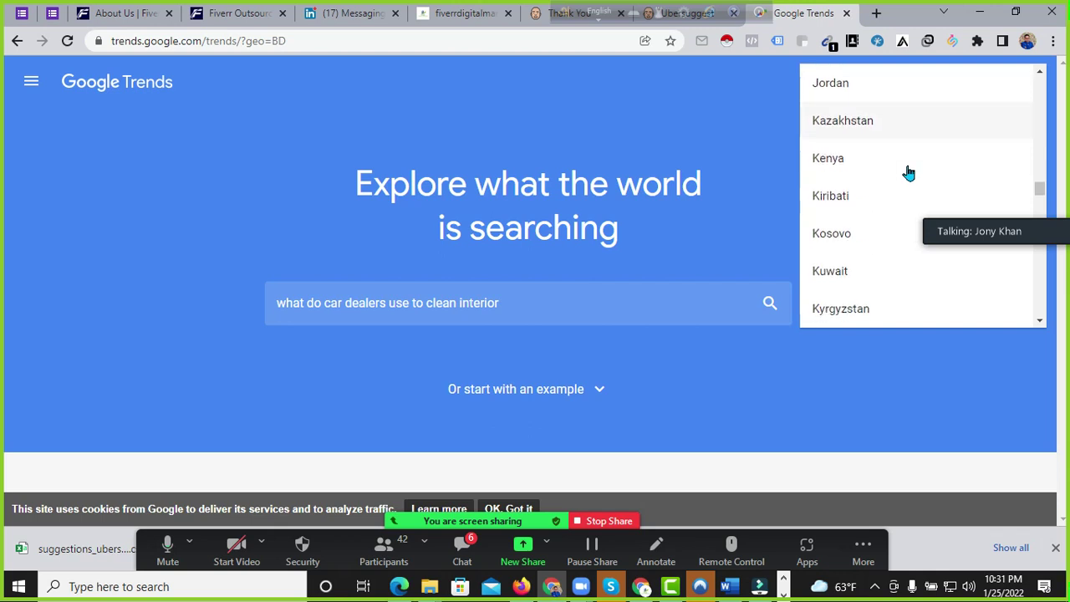
key("u")
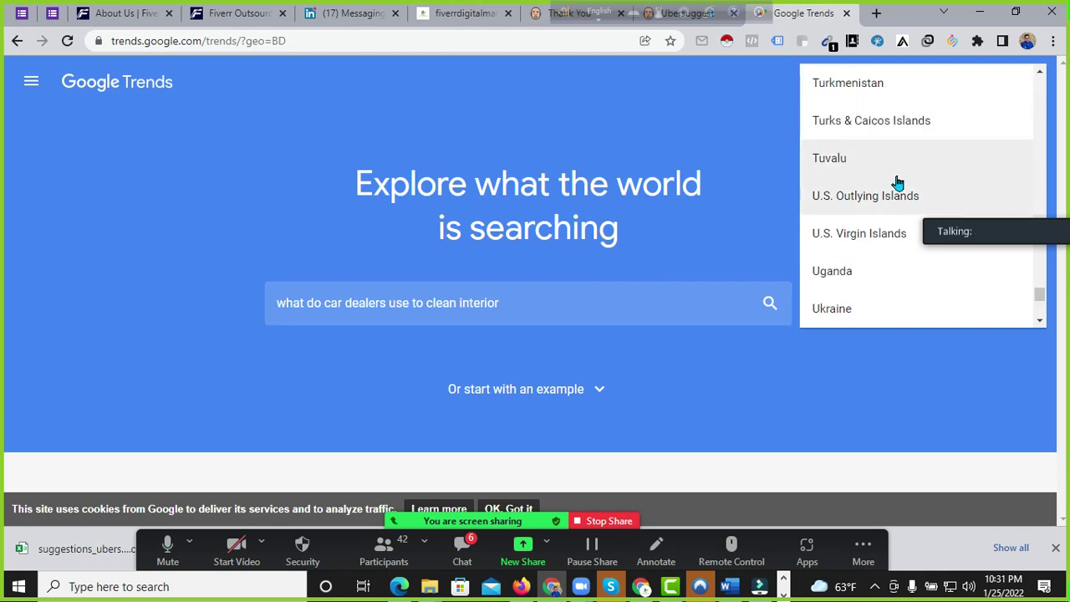
scroll(855, 248, "down", 1)
scroll(879, 286, "down", 2)
left_click(871, 193)
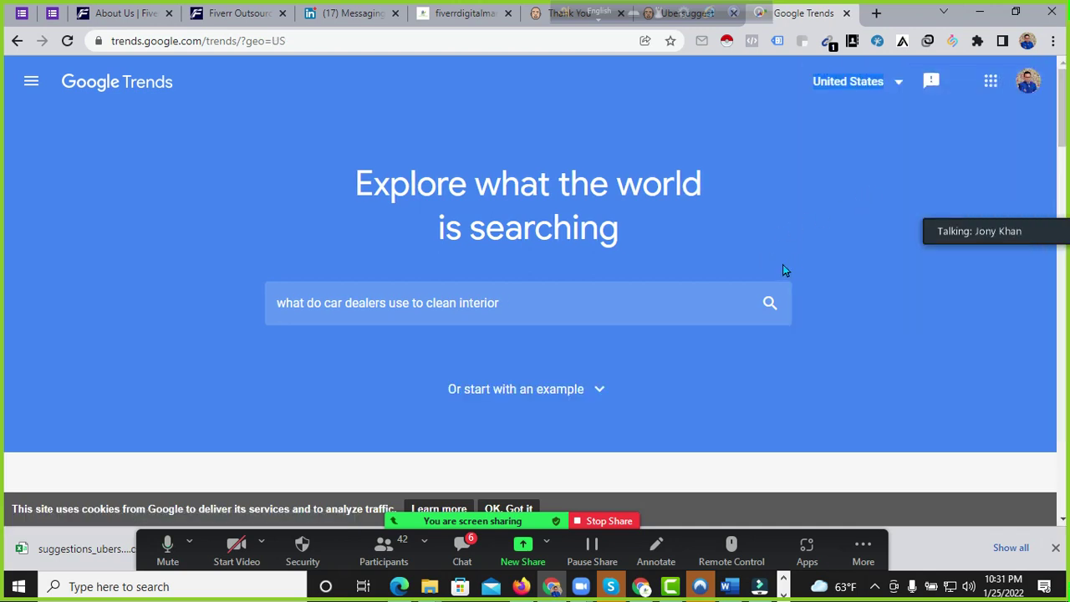
Step: Try to run the Google Trends search for "what do car dealers use to clean interior" and look over the example searches
left_click(769, 305)
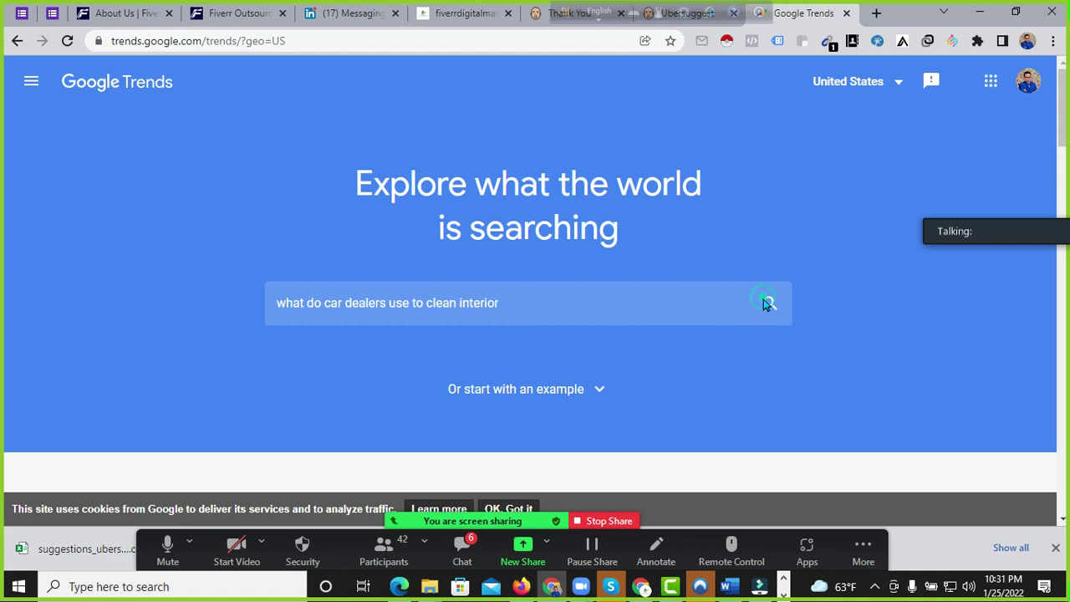
scroll(604, 287, "down", 3)
scroll(602, 289, "up", 3)
left_click(585, 389)
scroll(666, 335, "up", 3)
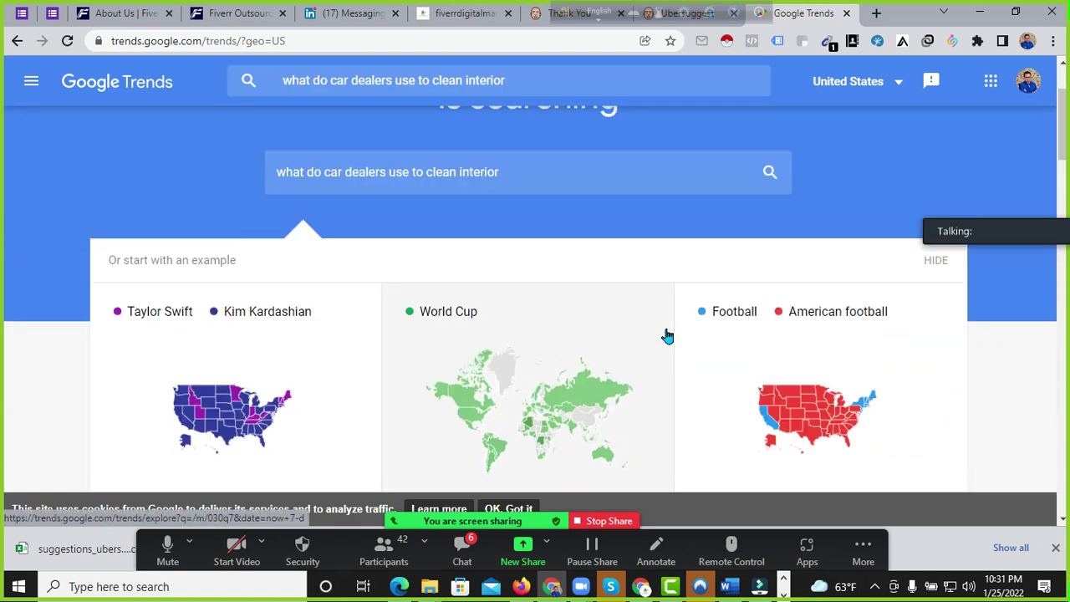
Step: Reload Google Trends and run the United States search for the term "what do car dealers use to clean interior"
left_click(68, 41)
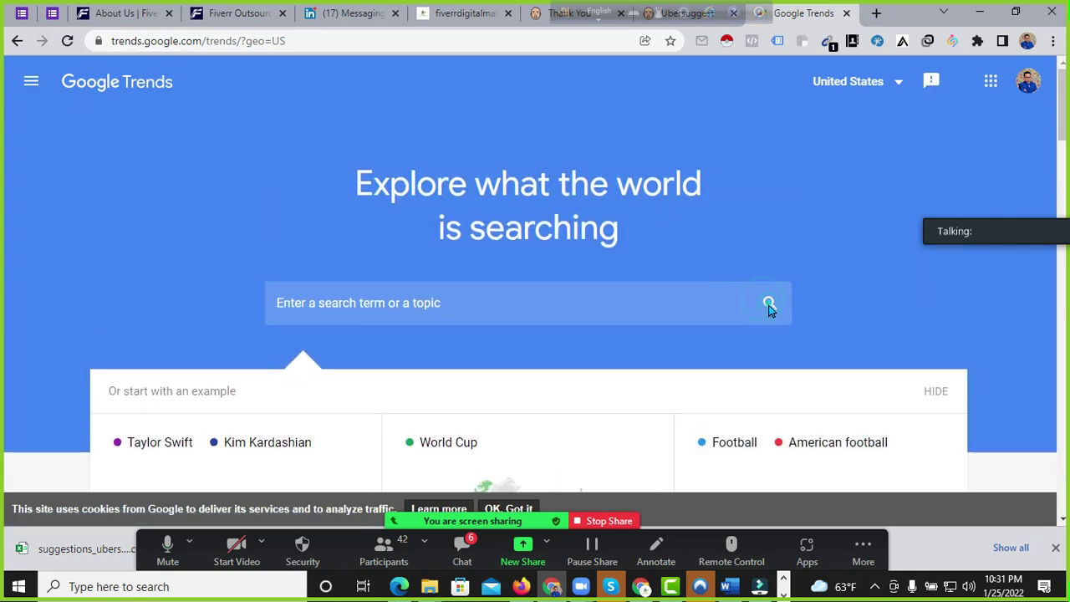
left_click(366, 303)
right_click(368, 305)
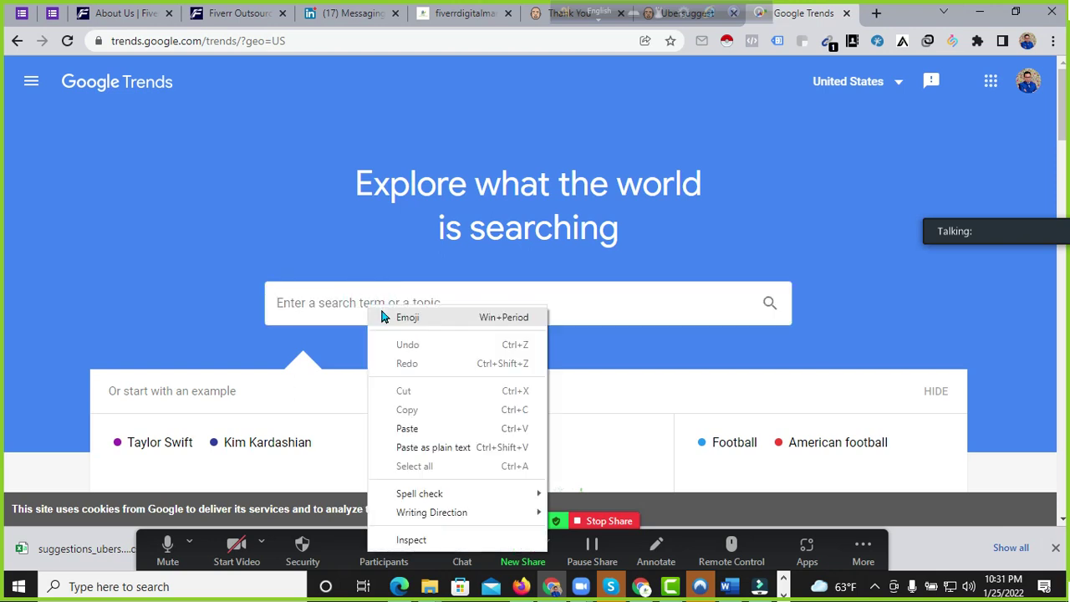
left_click(433, 429)
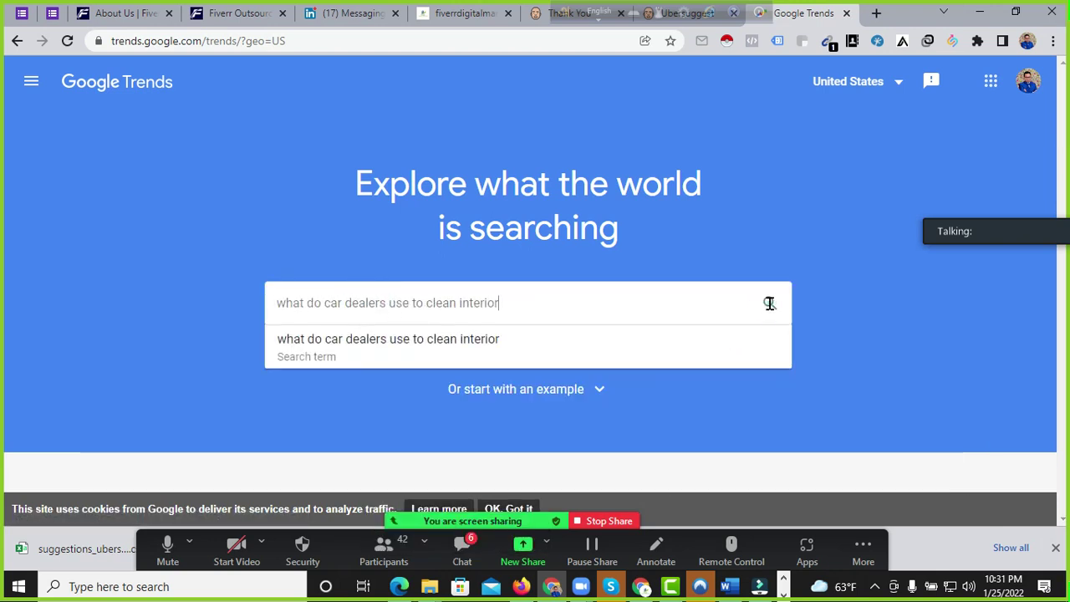
left_click(426, 343)
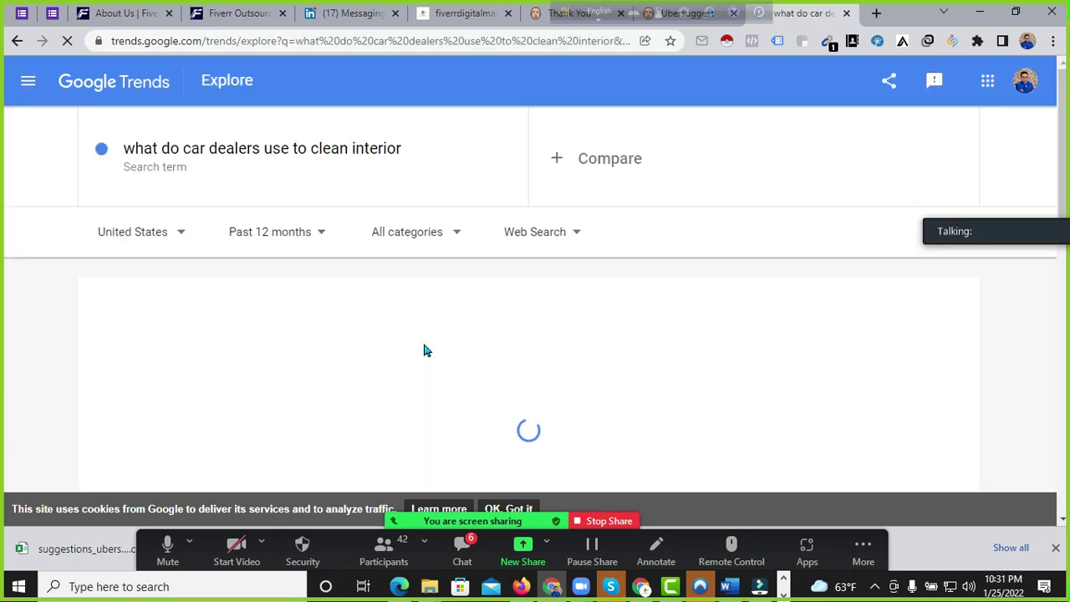
Step: Look over the term's interest over time and interest by subregion, and open the list of regions
scroll(657, 267, "down", 3)
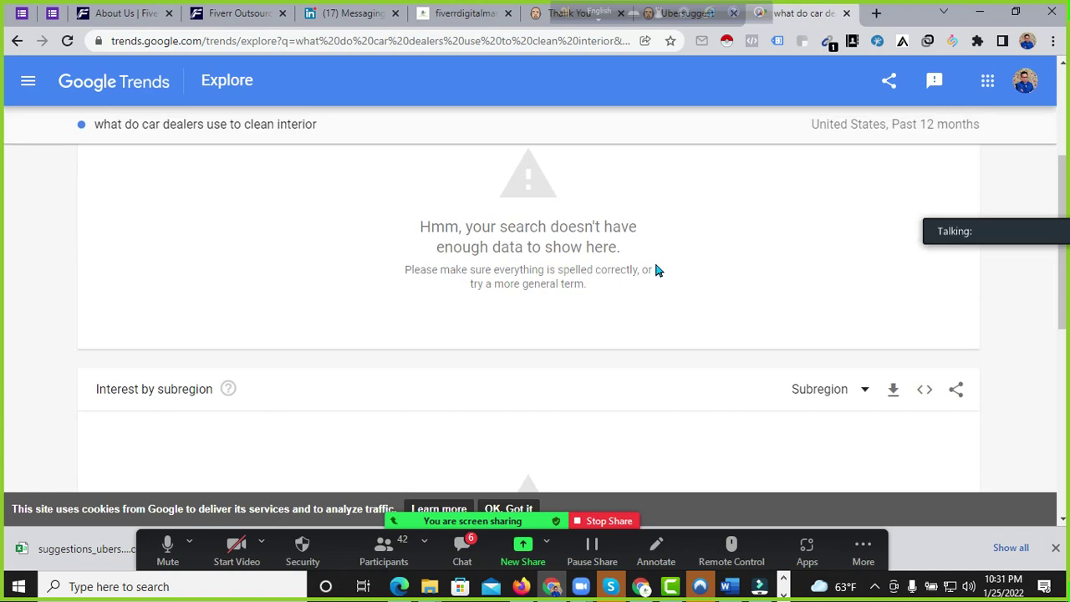
scroll(655, 269, "up", 3)
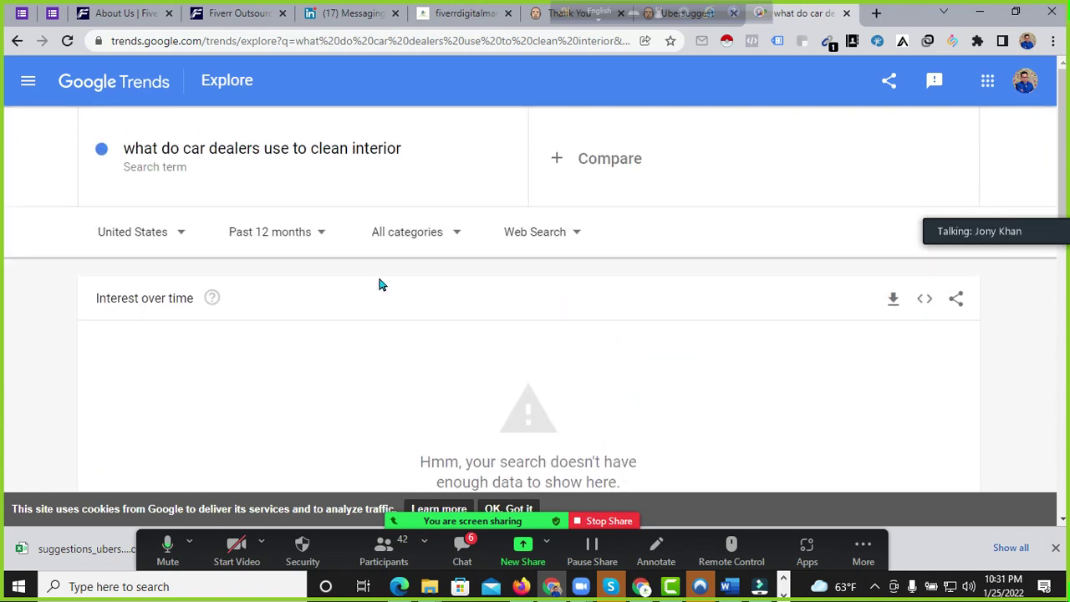
scroll(593, 234, "down", 3)
scroll(611, 242, "up", 3)
left_click(143, 237)
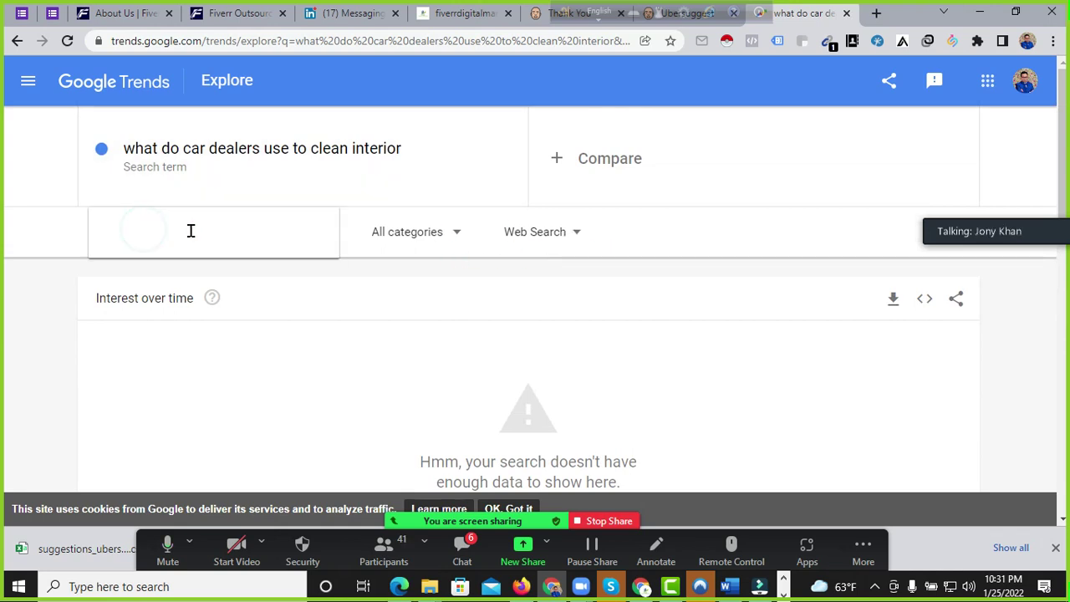
Step: Close the fiverrdigitalmarketing.com, LinkedIn Messaging, Fiverr Outsourcing and About Us browser tabs
left_click(464, 14)
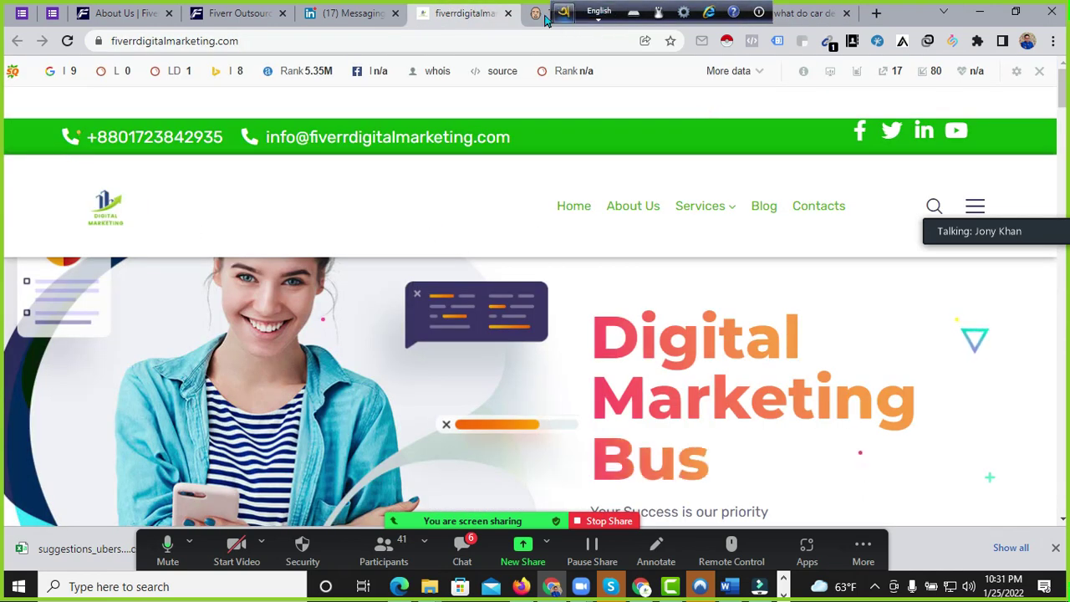
left_click(507, 14)
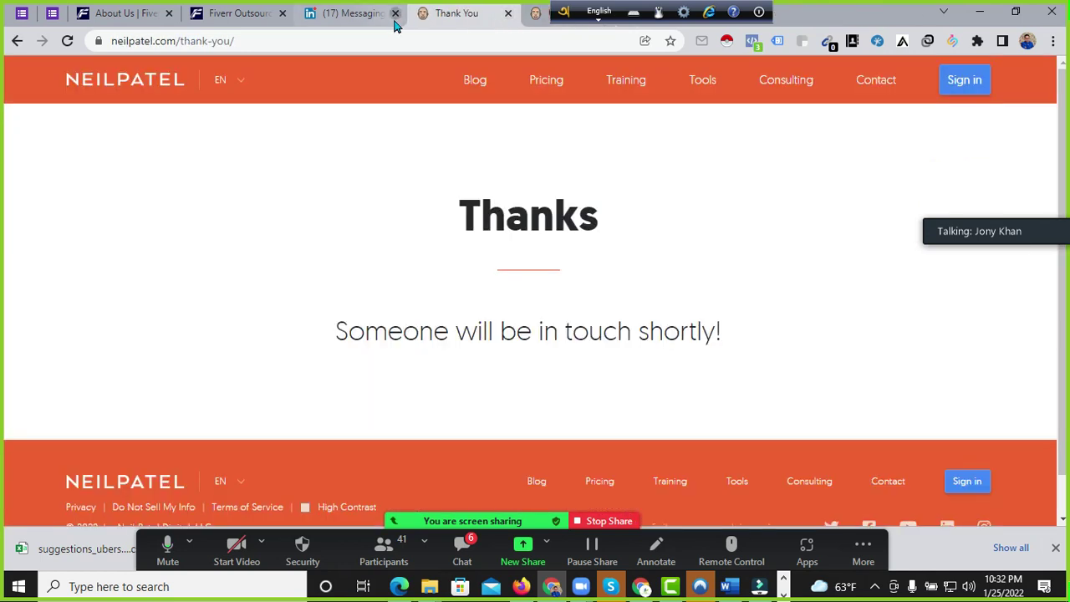
left_click(395, 14)
left_click(282, 13)
left_click(168, 13)
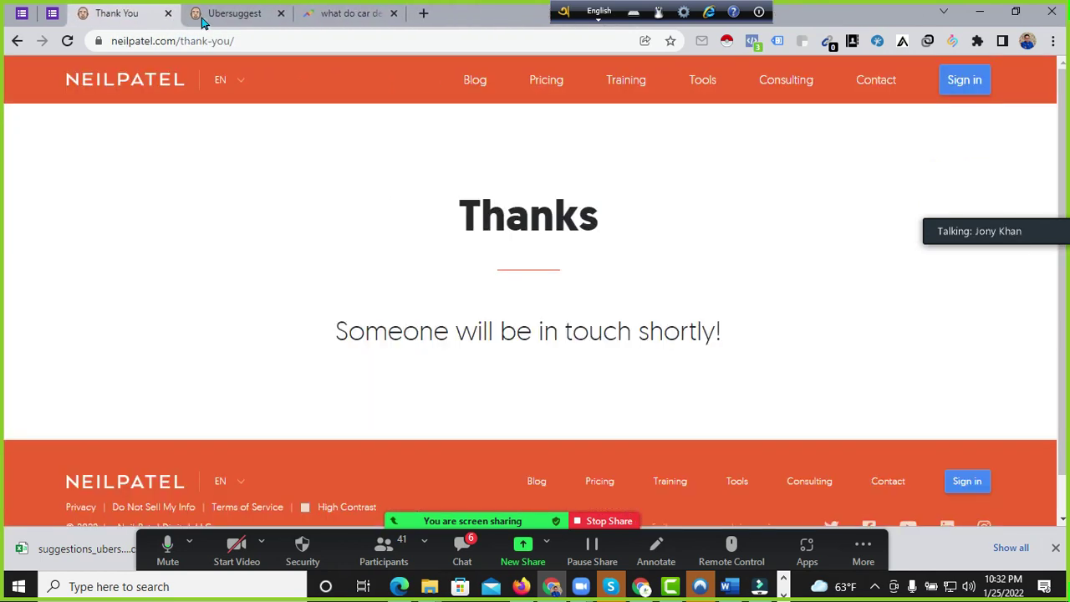
Step: Return to the Google Trends tab, dismiss the region list and recheck the results for the car dealers keyword
left_click(335, 14)
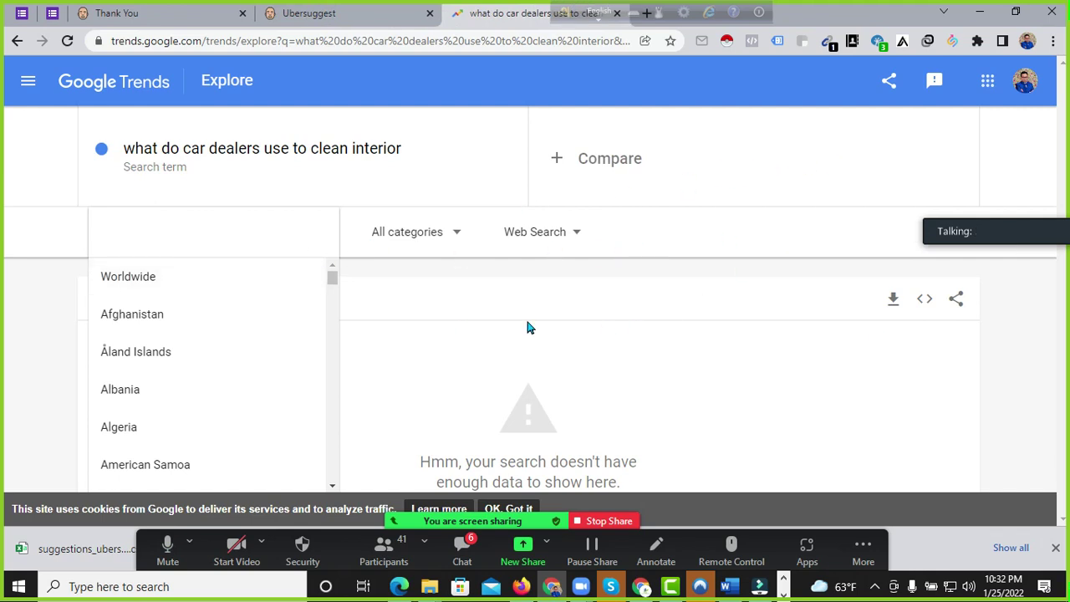
left_click(874, 335)
scroll(677, 281, "down", 3)
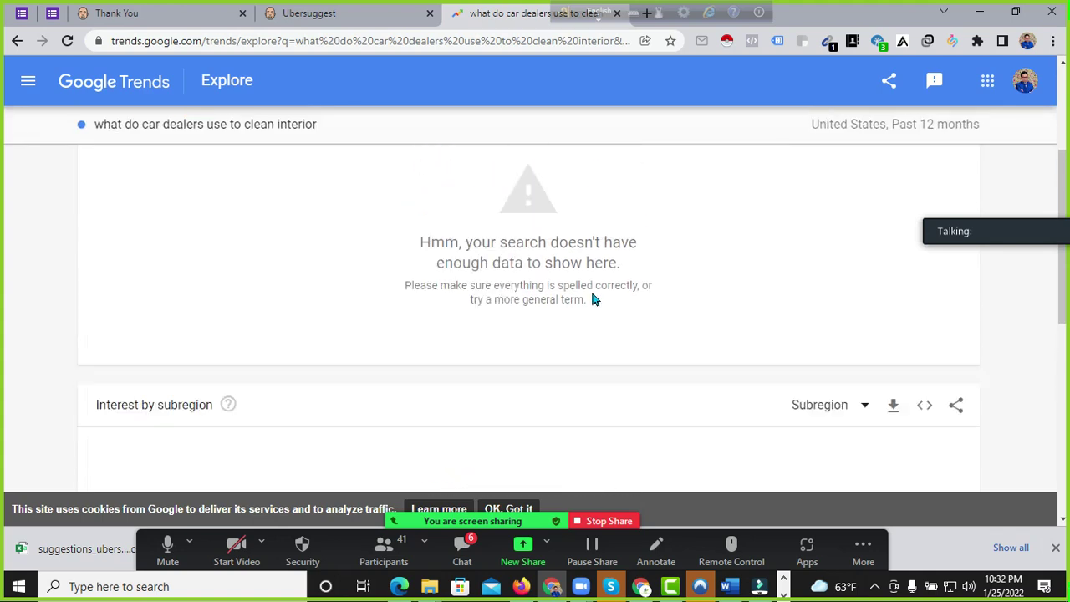
scroll(69, 219, "up", 3)
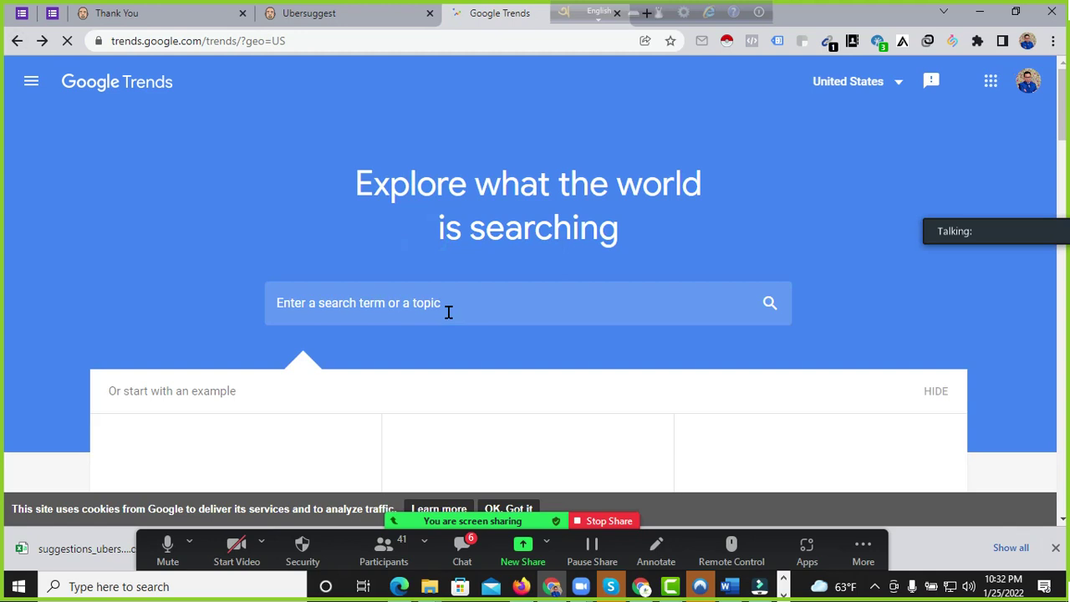
Step: Go back to the Google Trends start page and open the downloaded Ubersuggest suggestions CSV in Excel
left_click(447, 311)
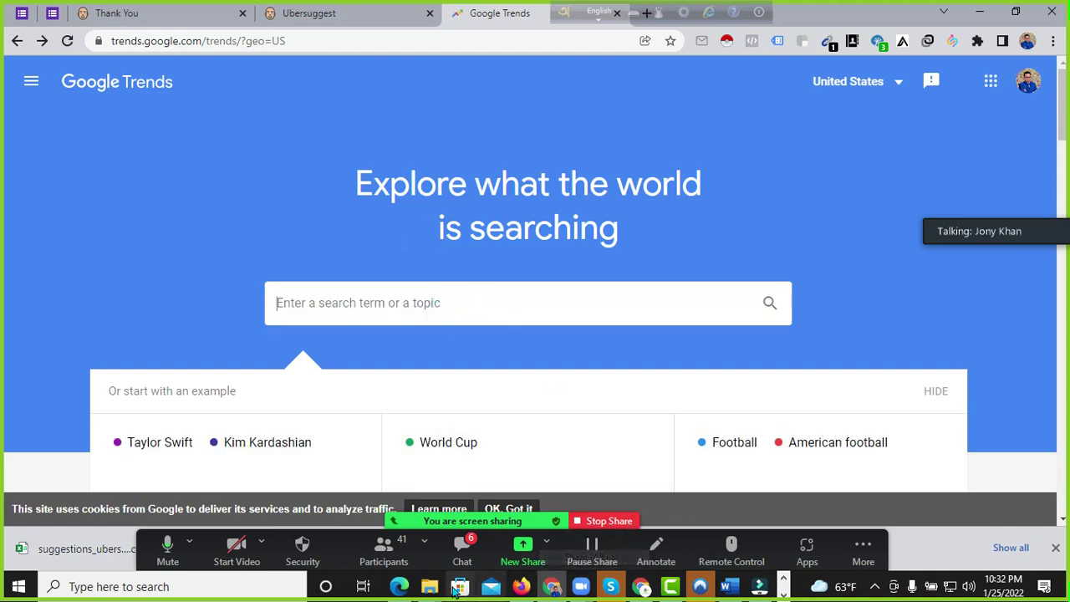
left_click(79, 548)
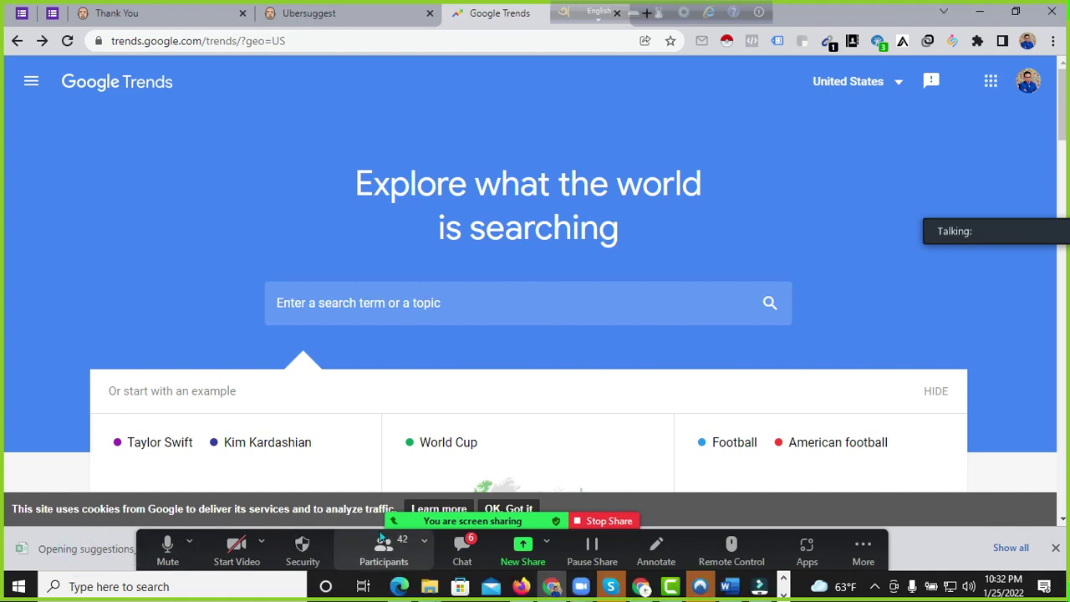
left_click(269, 552)
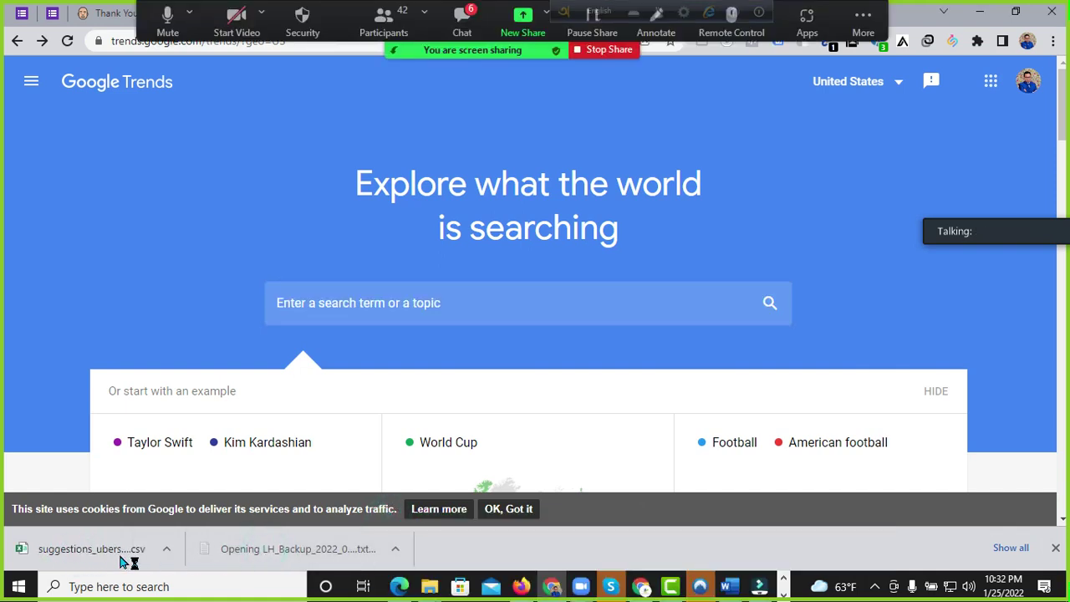
left_click(134, 559)
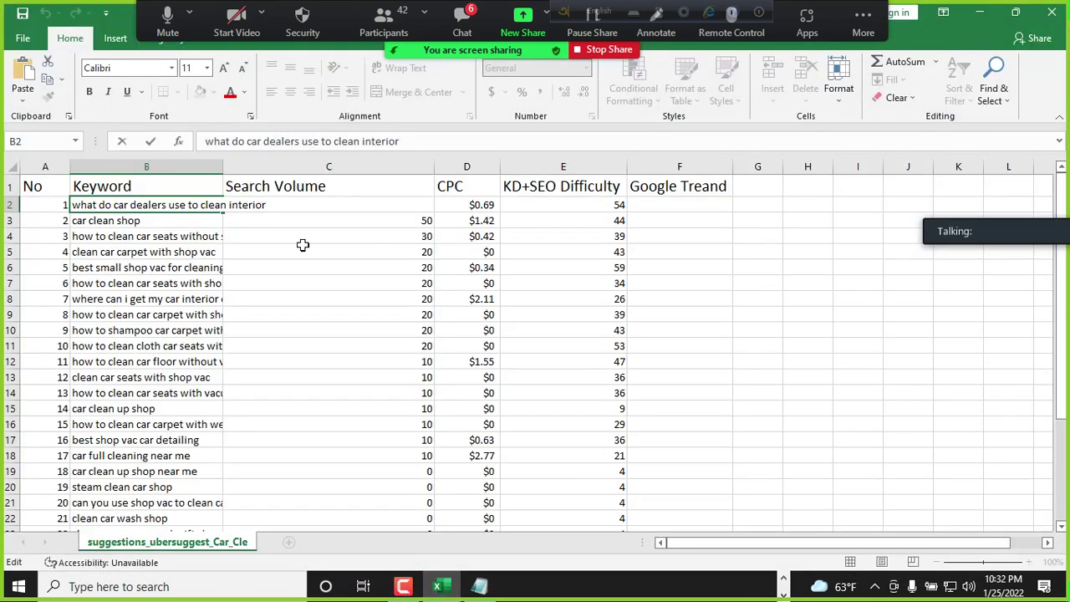
Step: Copy the keyword text "car clean shop" from cell B3
left_click(100, 221)
double_click(105, 221)
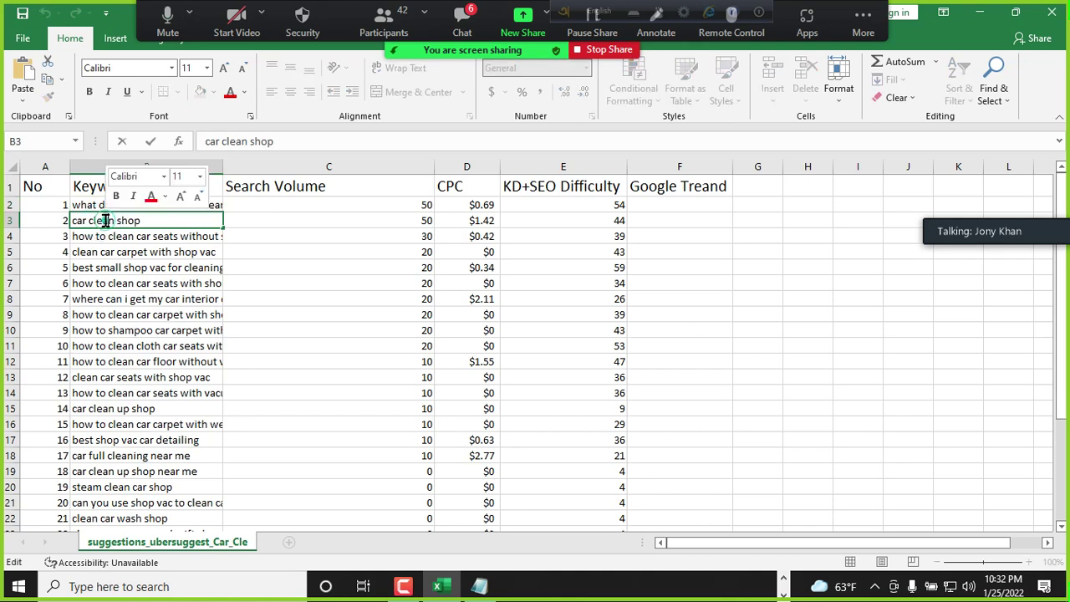
left_click(105, 220)
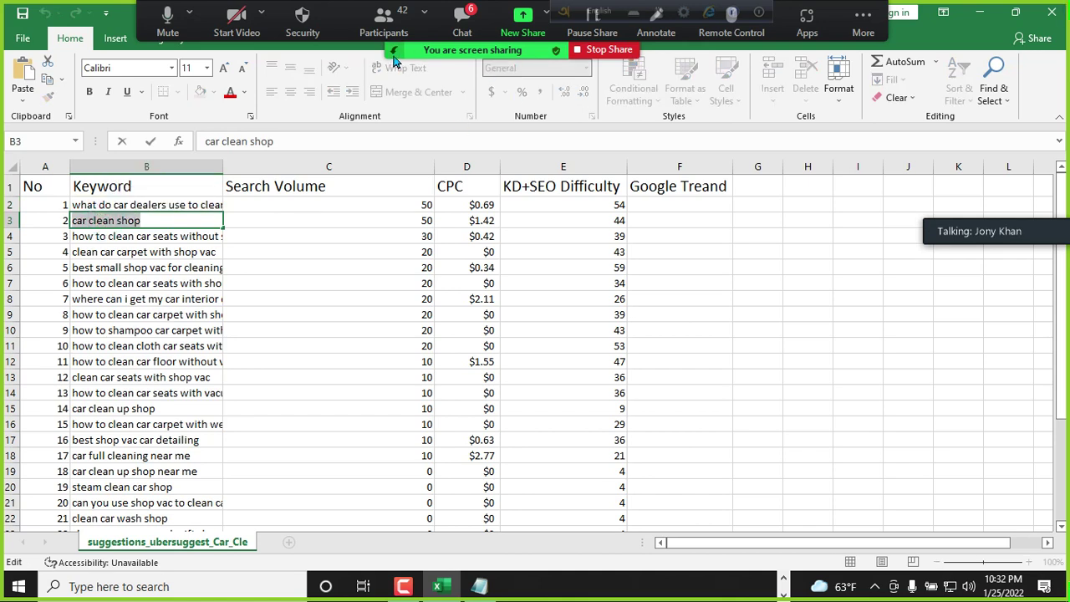
left_click(394, 57)
Step: Switch back to Chrome, search Google Trends for the term "car clean shop" and view its interest over time
left_click(979, 11)
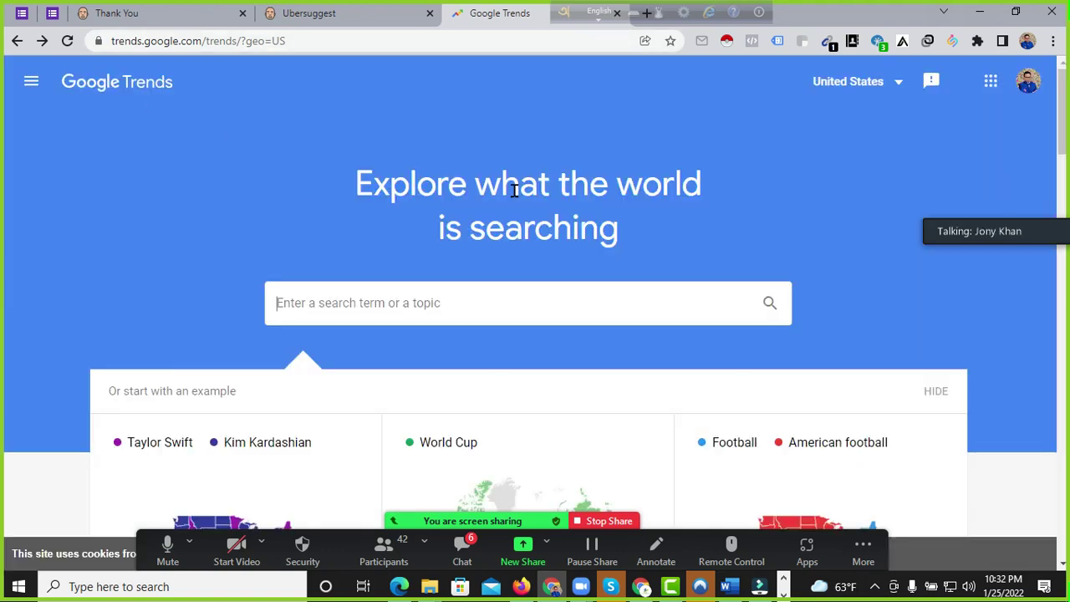
scroll(359, 234, "down", 1)
left_click(356, 224)
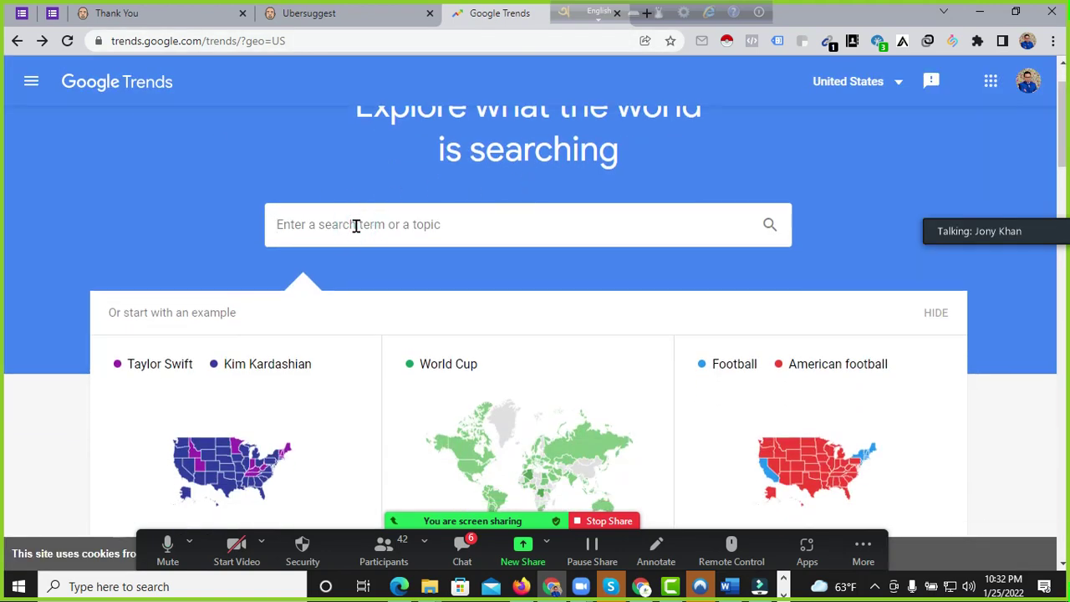
type("car clean shop")
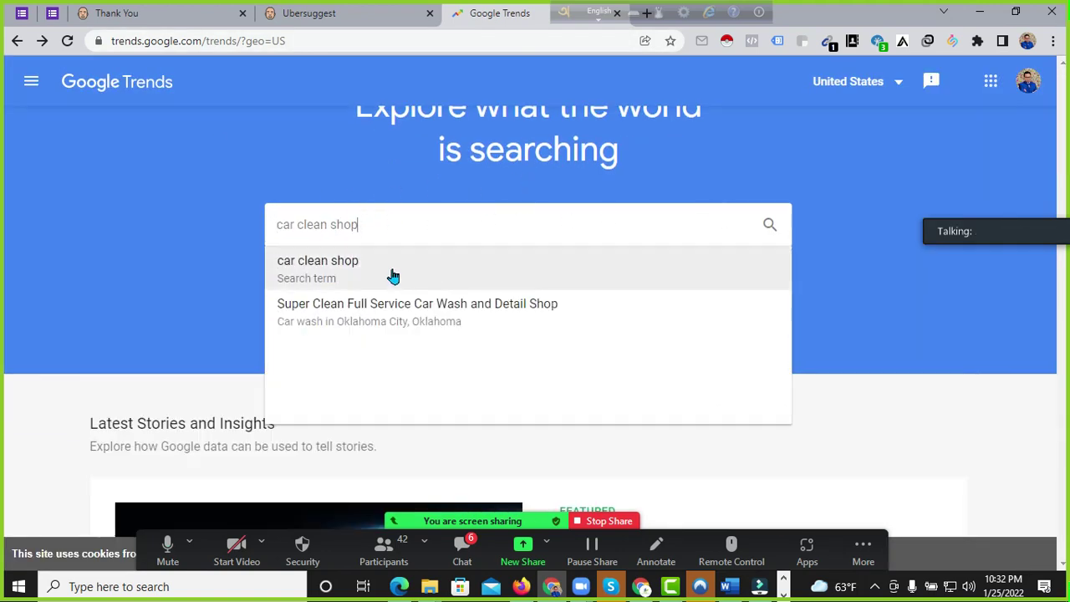
left_click(392, 275)
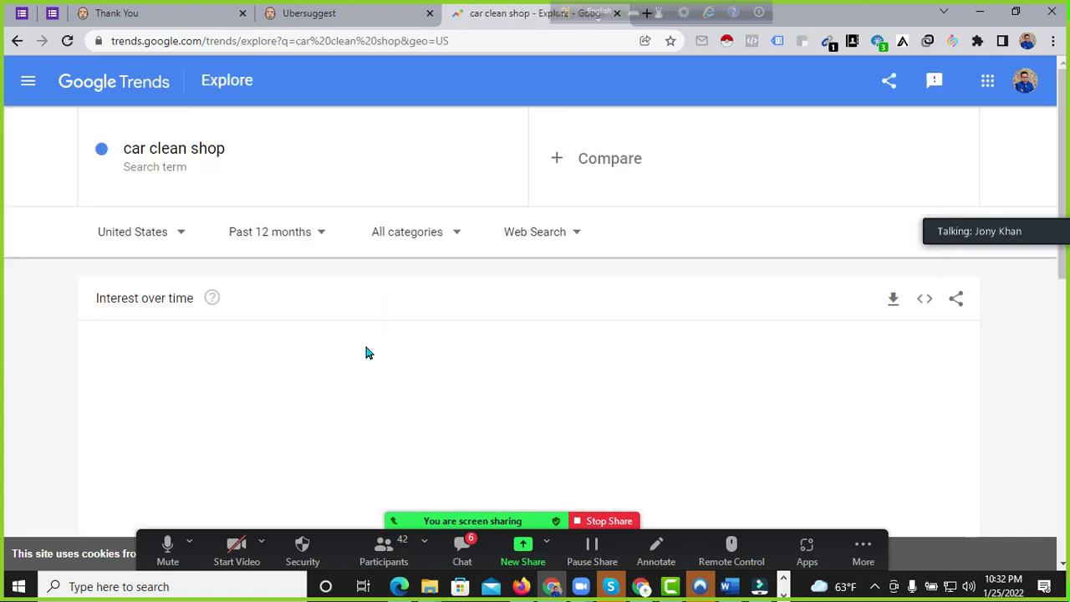
scroll(368, 347, "down", 2)
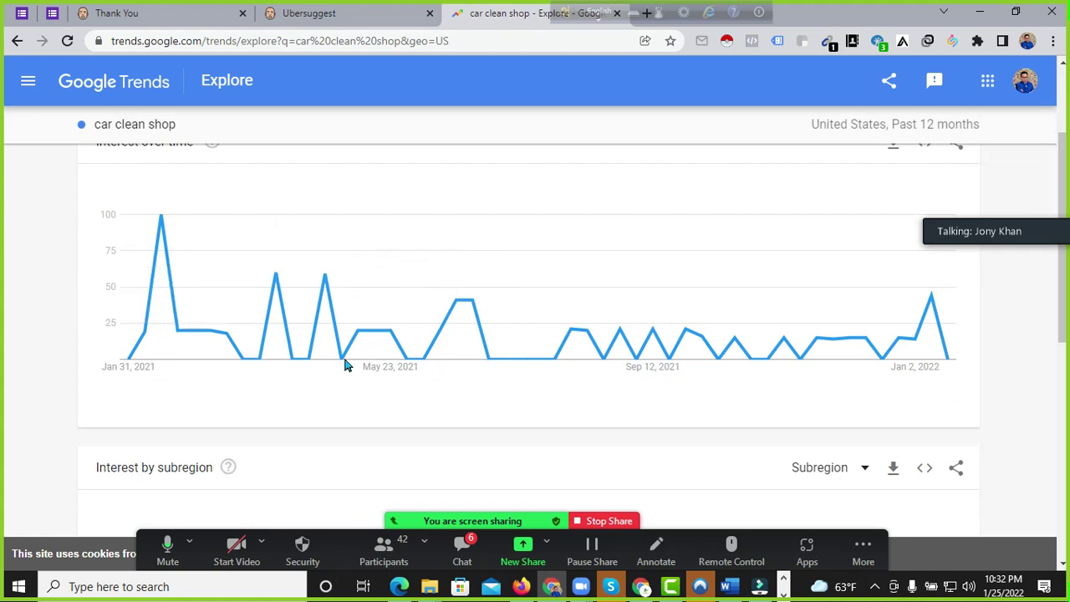
scroll(216, 357, "up", 2)
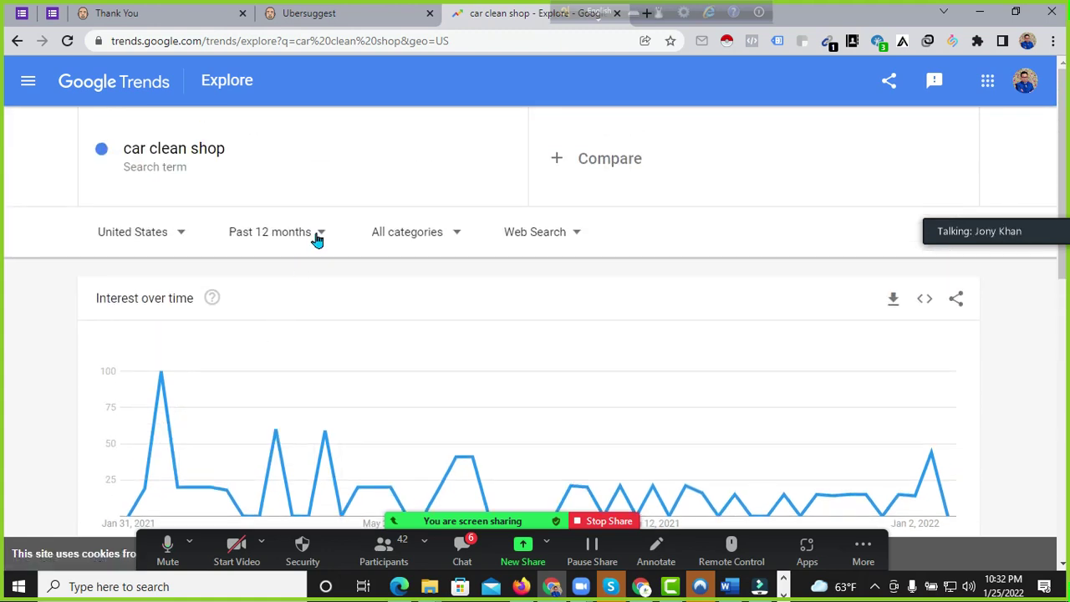
Step: Browse the list of available category filters for the "car clean shop" search, leaving it without a selection
left_click(449, 237)
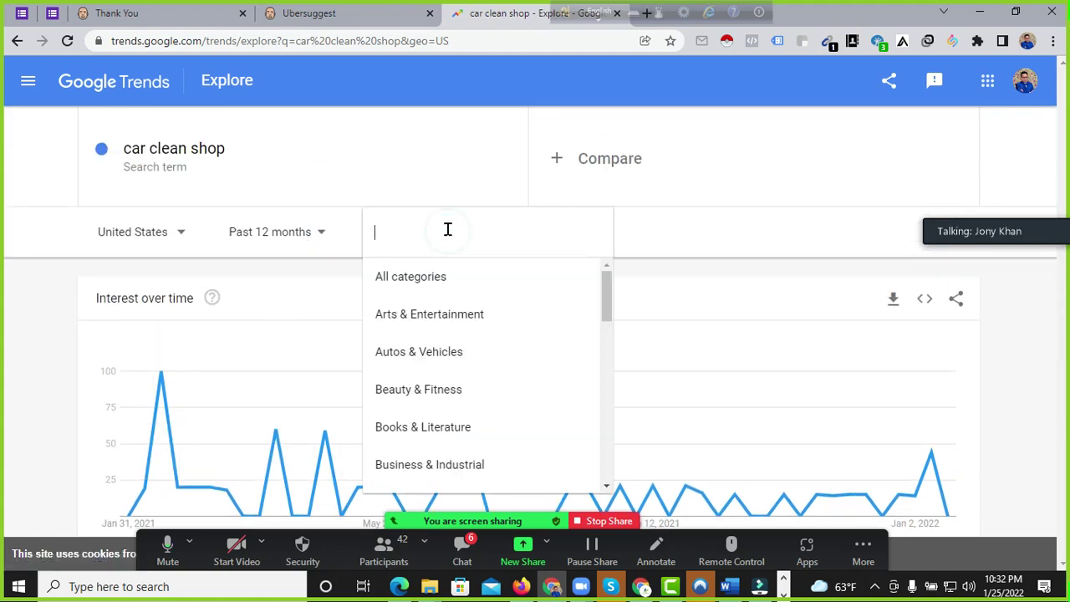
scroll(483, 315, "down", 4)
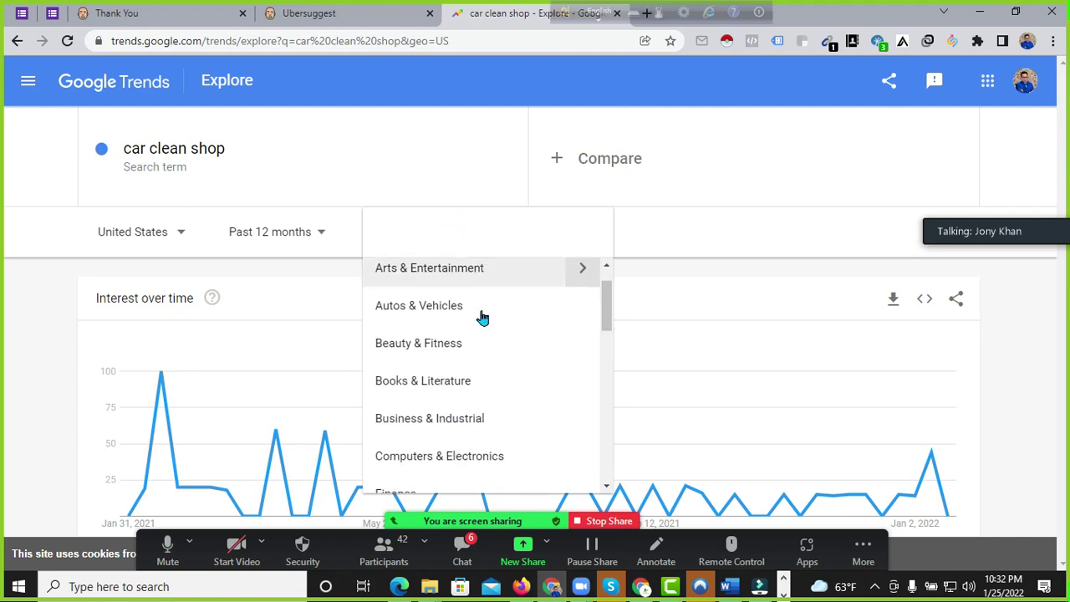
scroll(505, 336, "down", 3)
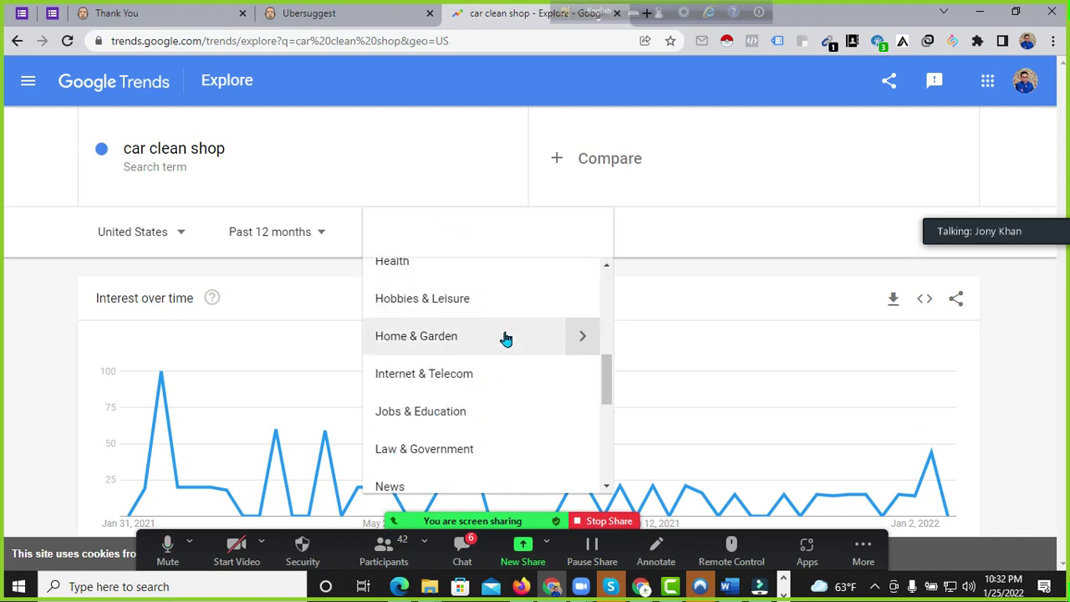
scroll(505, 337, "down", 3)
scroll(505, 341, "down", 3)
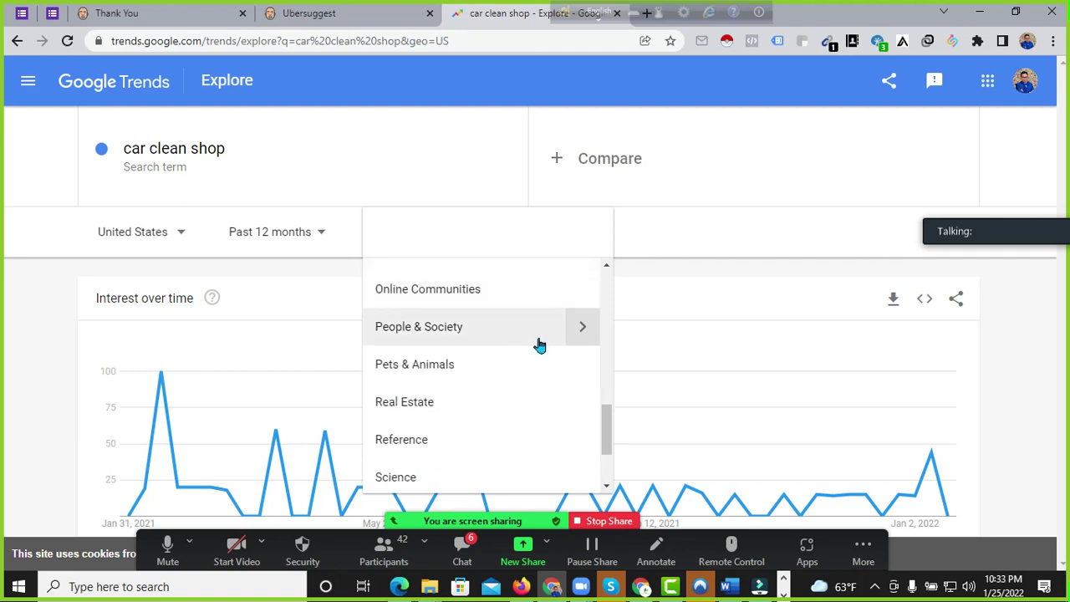
scroll(526, 398, "up", 8)
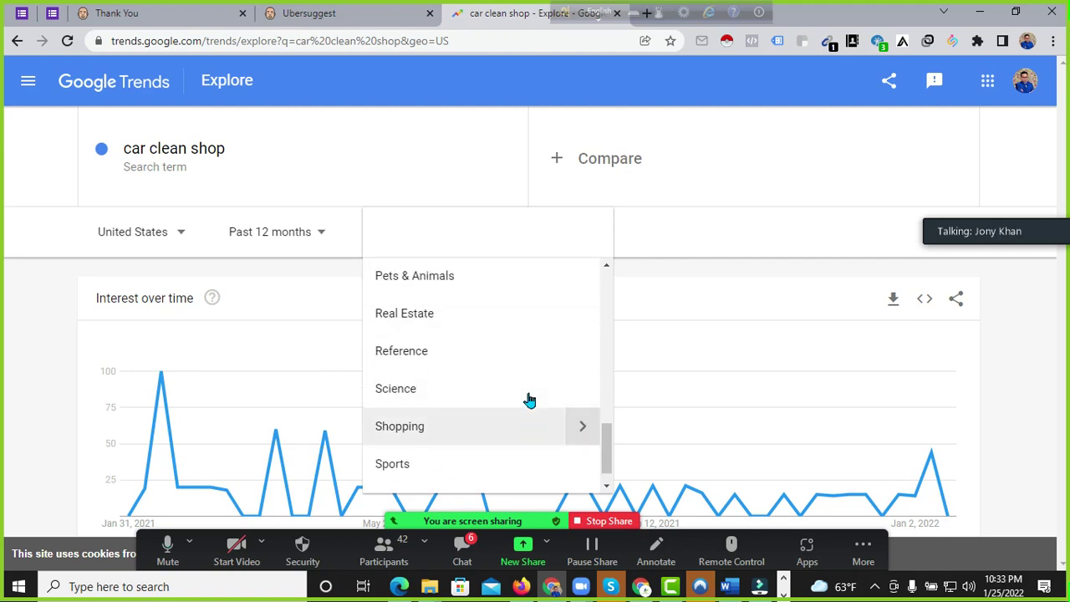
scroll(529, 400, "up", 4)
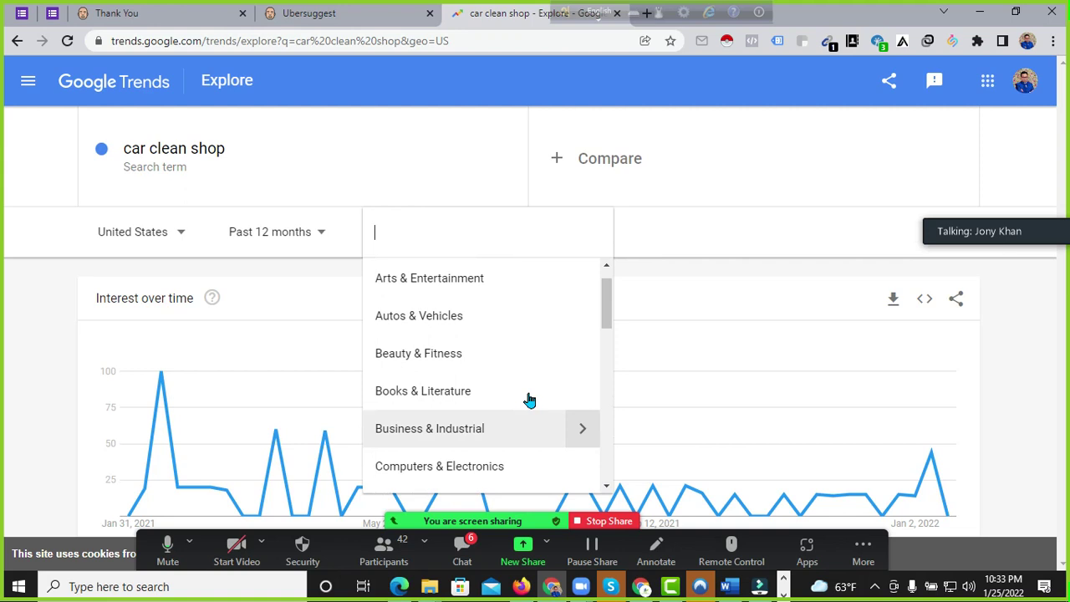
left_click(755, 162)
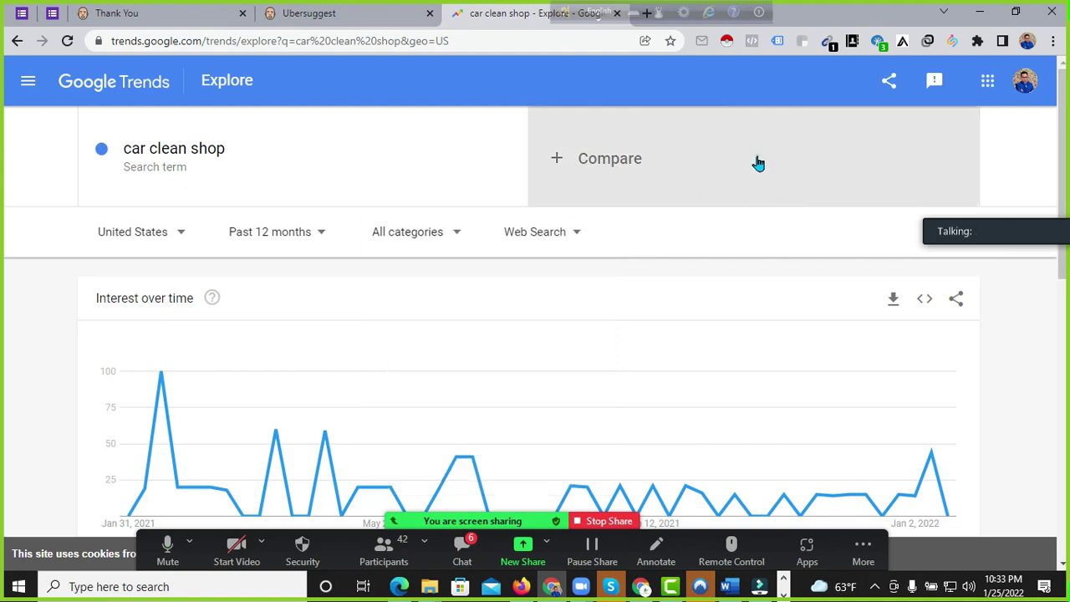
Step: Filter the "car clean shop" trend by the Autos & Vehicles category and examine its interest over time
left_click(457, 231)
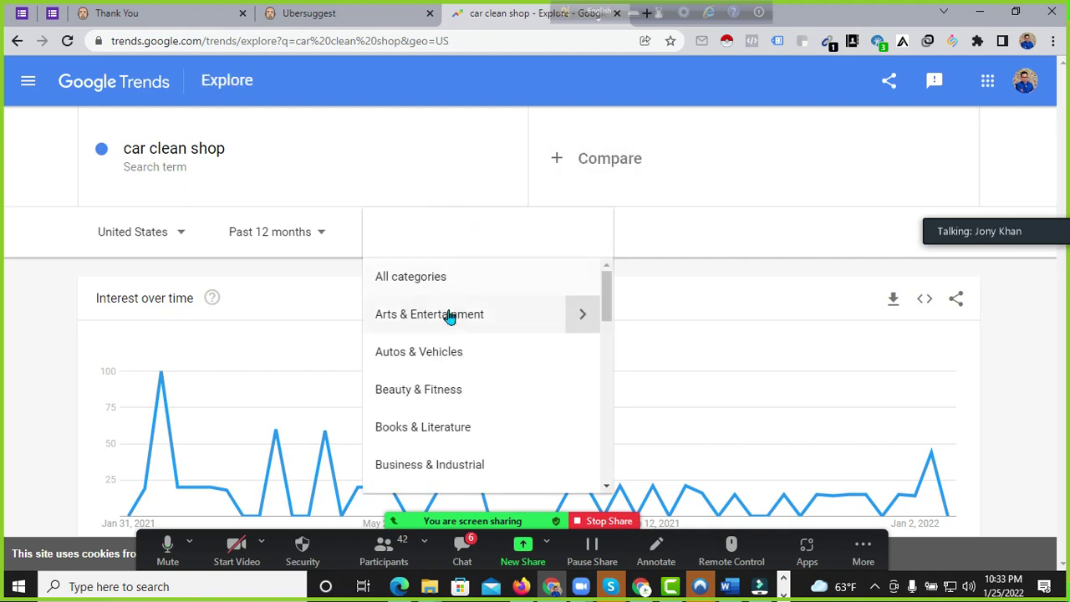
left_click(498, 363)
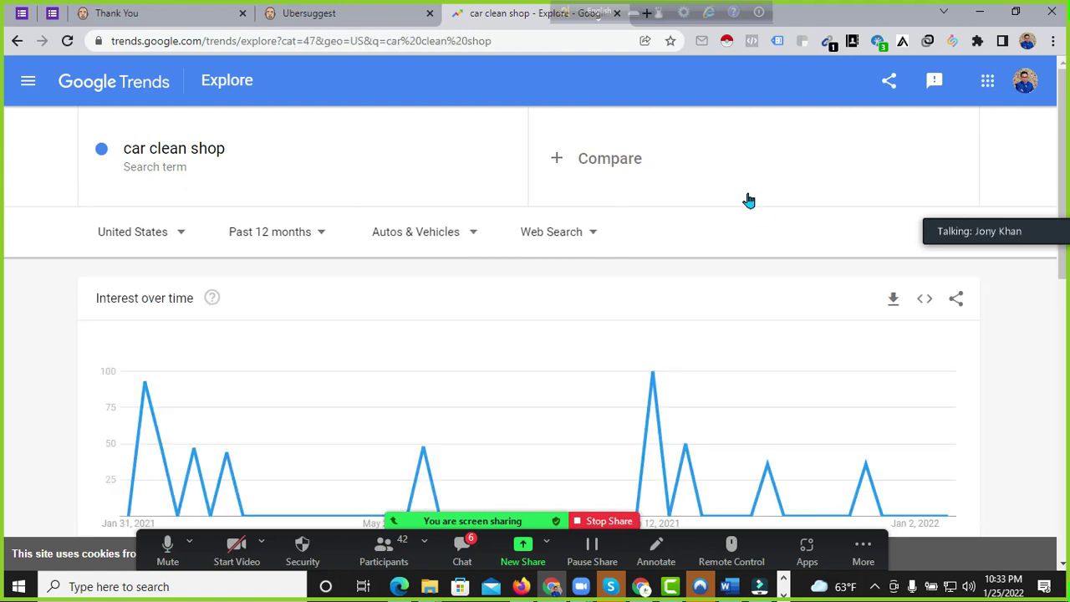
scroll(741, 209, "down", 3)
scroll(688, 242, "up", 3)
scroll(417, 199, "down", 1)
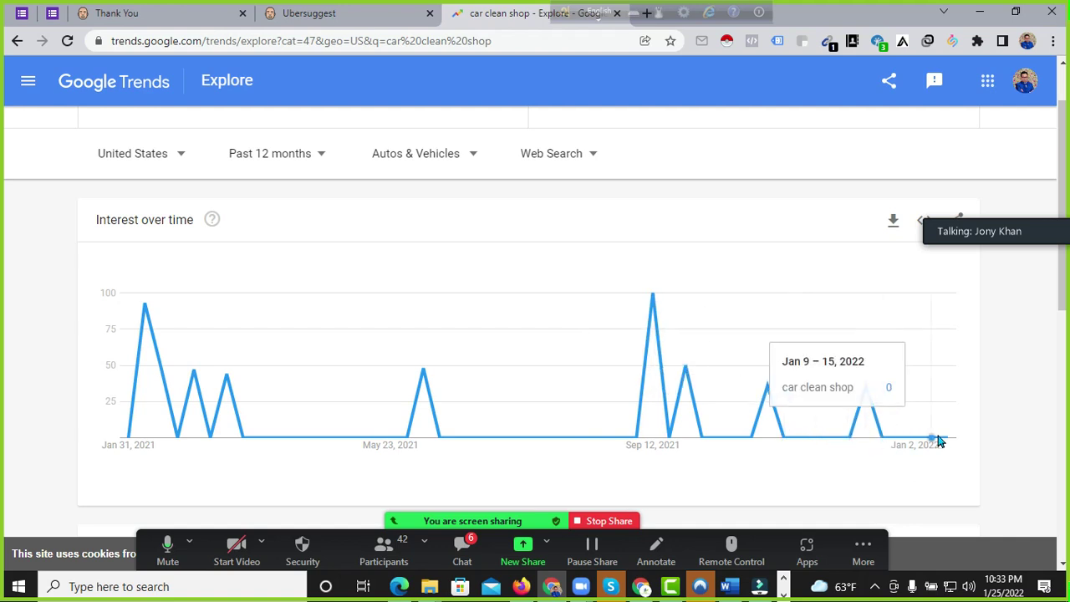
Step: Examine the 12-month interest over time and the interest by subregion for "car clean shop" in Autos & Vehicles
scroll(703, 385, "up", 1)
scroll(602, 384, "down", 2)
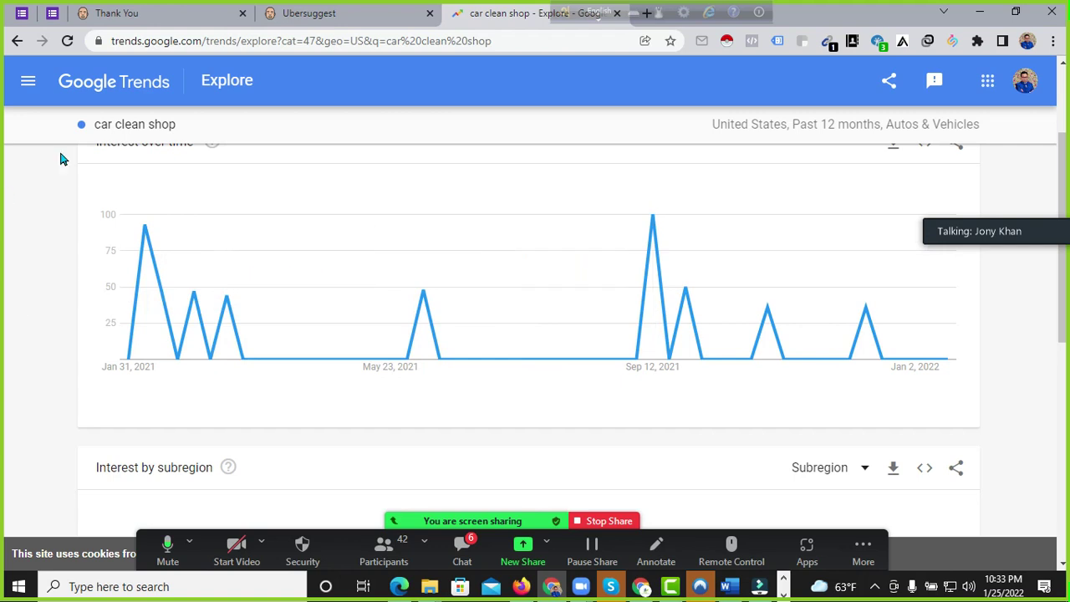
scroll(317, 201, "up", 1)
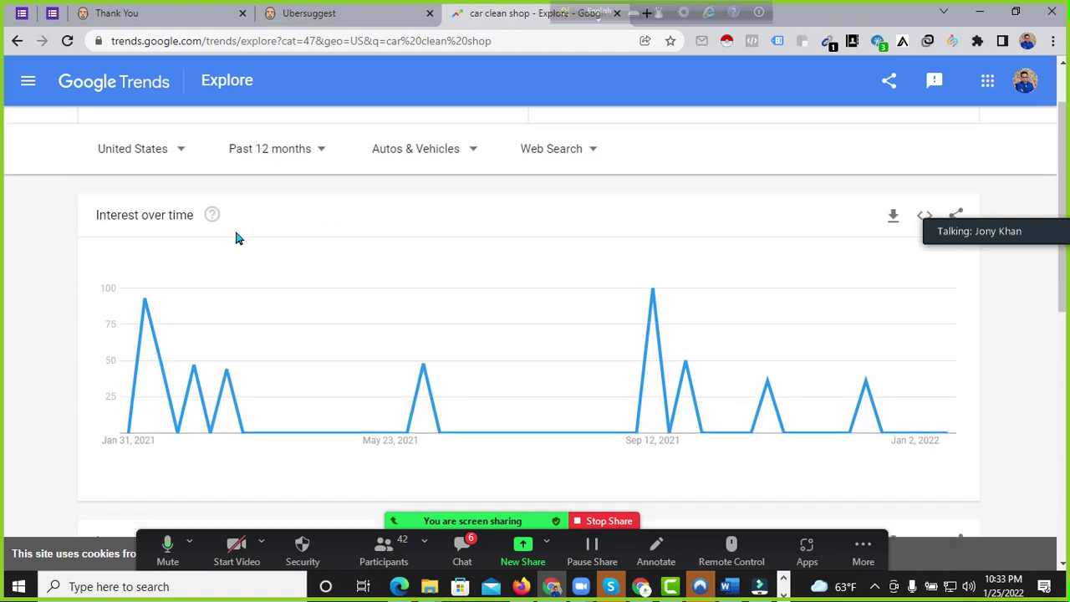
scroll(167, 276, "down", 2)
scroll(114, 270, "up", 1)
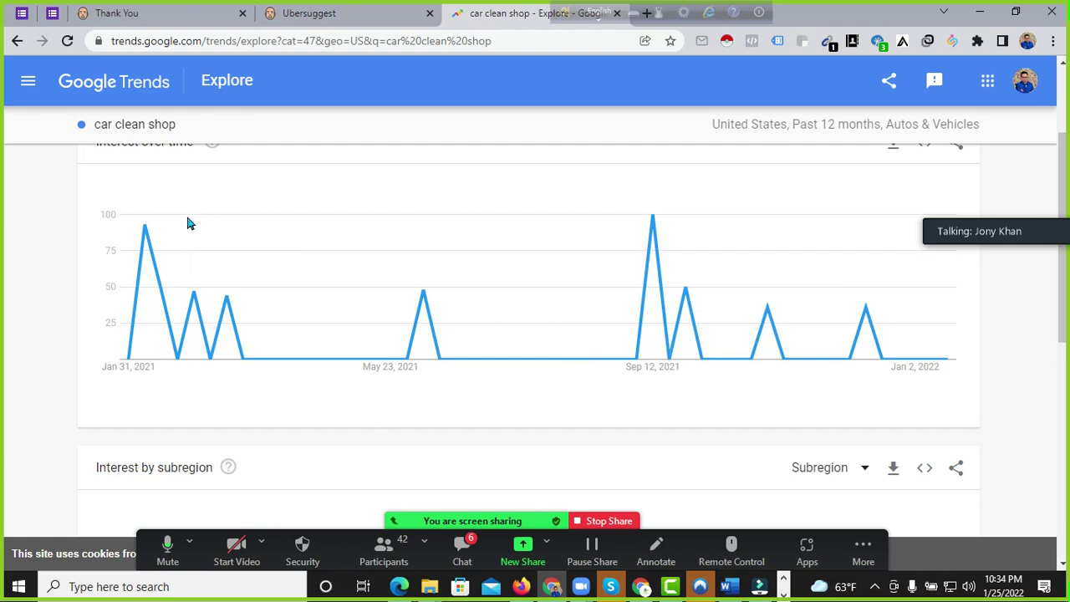
scroll(276, 315, "up", 2)
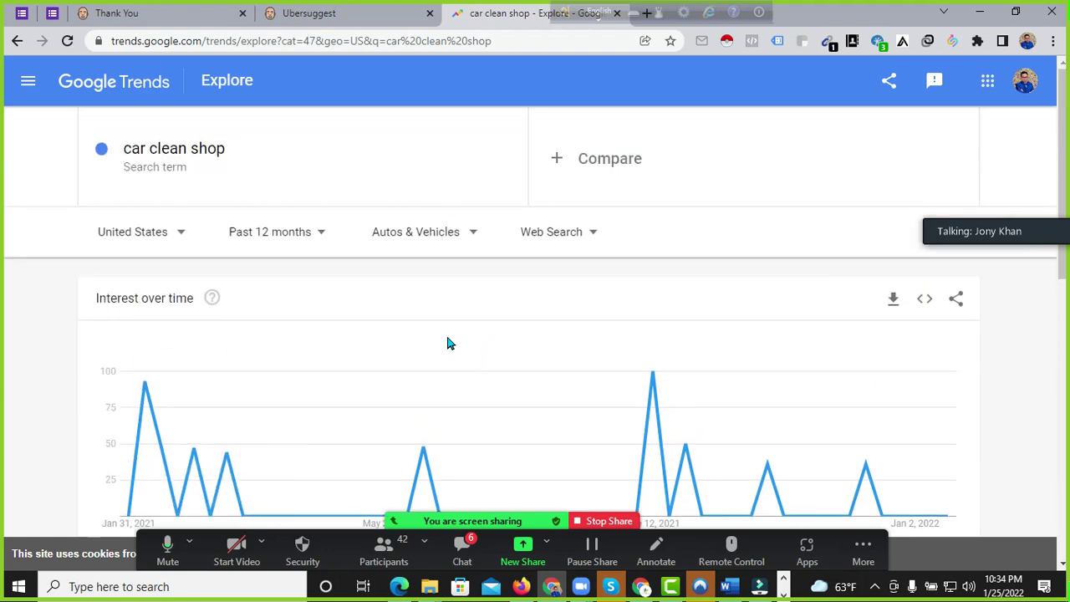
scroll(447, 343, "down", 2)
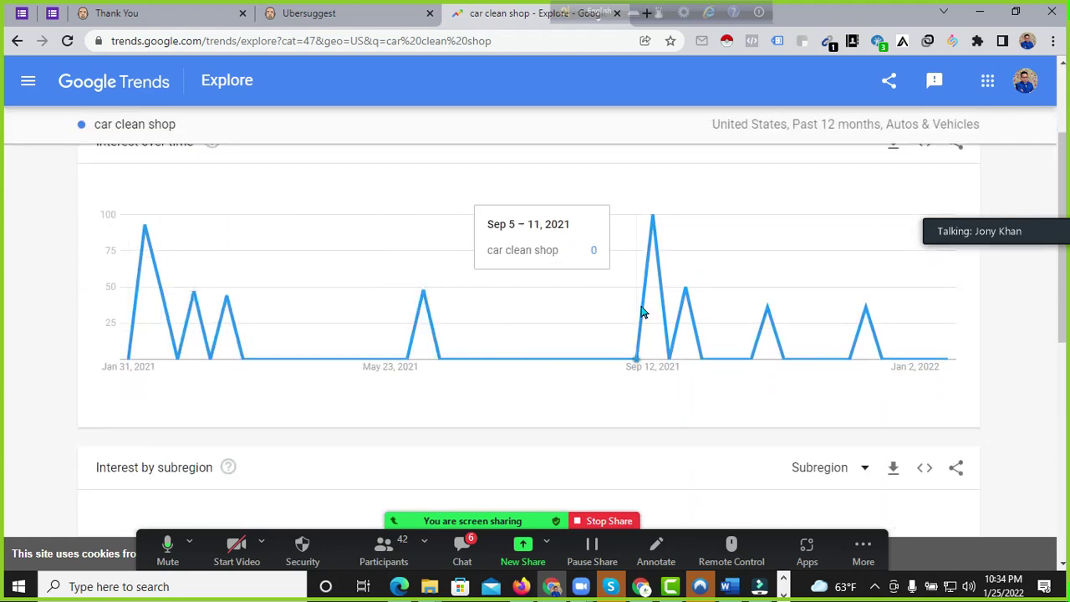
scroll(501, 326, "down", 2)
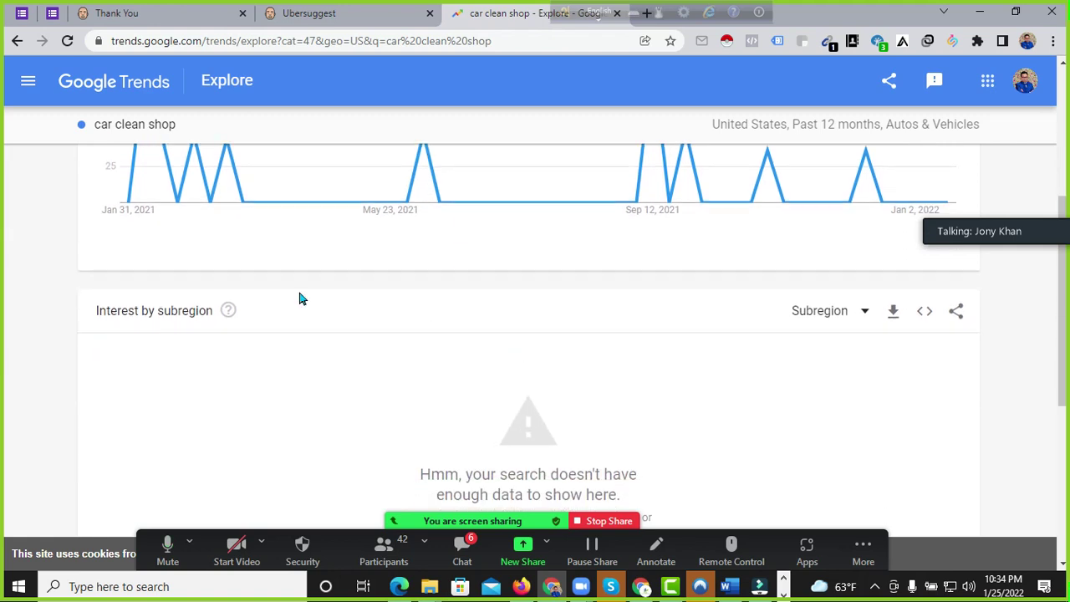
scroll(386, 397, "up", 3)
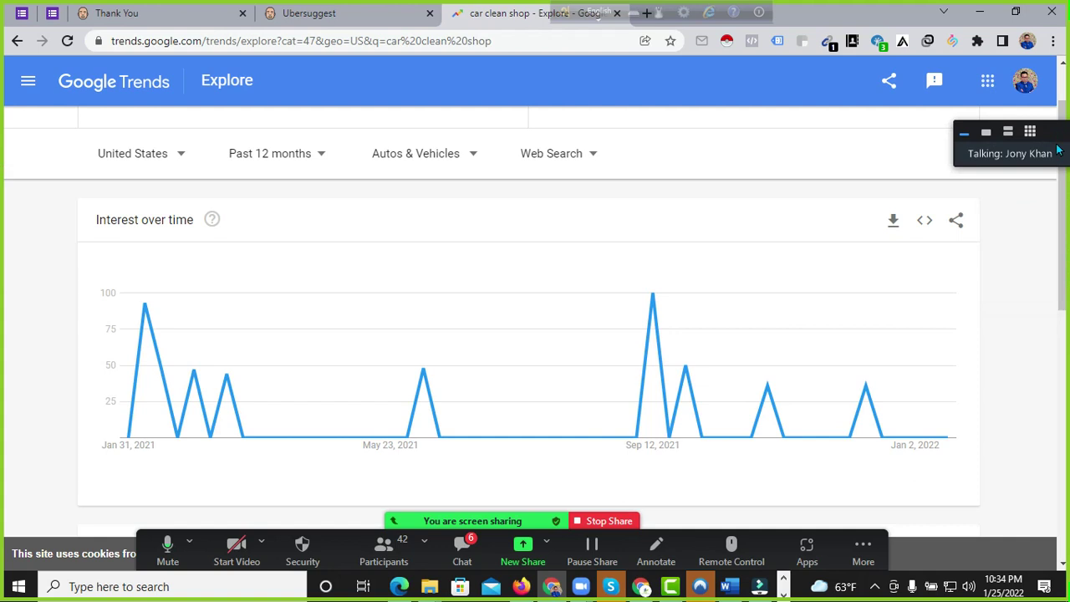
Step: Set the time range for "car clean shop" to Past 30 days and examine its interest over time
left_click(299, 151)
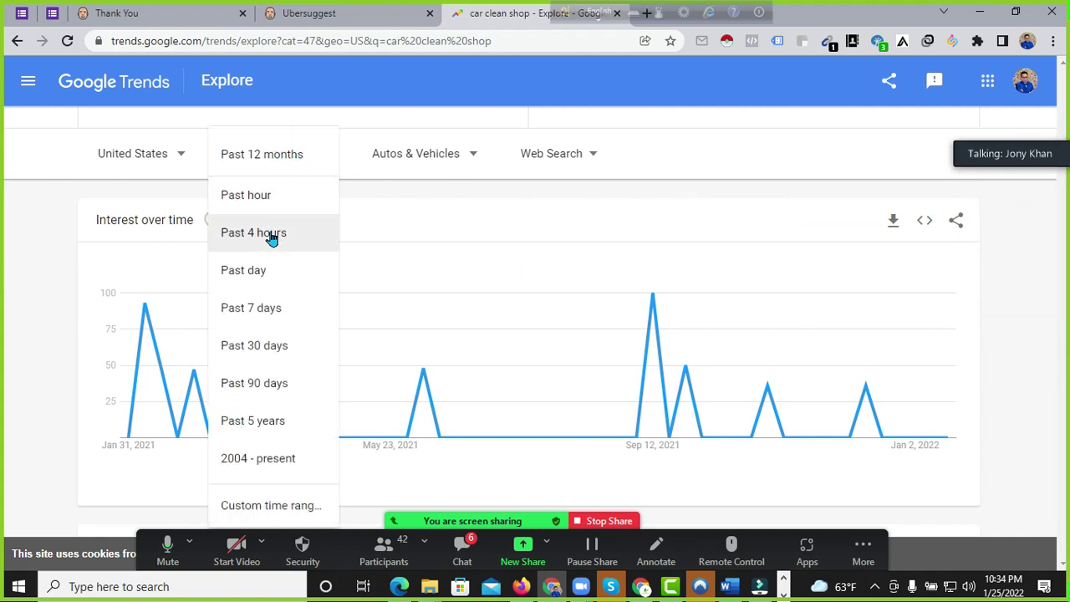
left_click(255, 346)
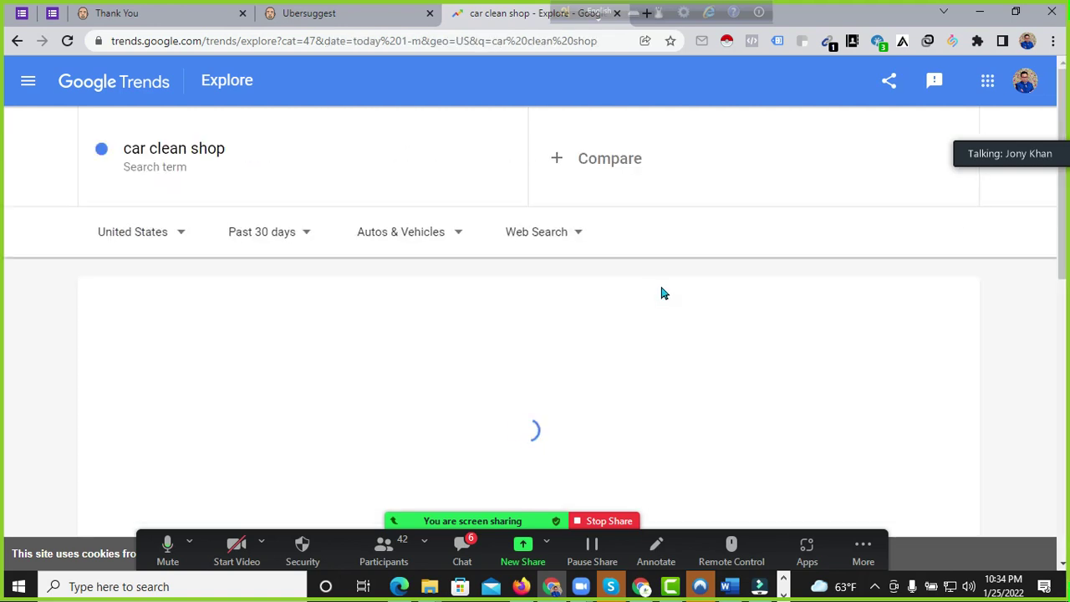
scroll(656, 268, "down", 2)
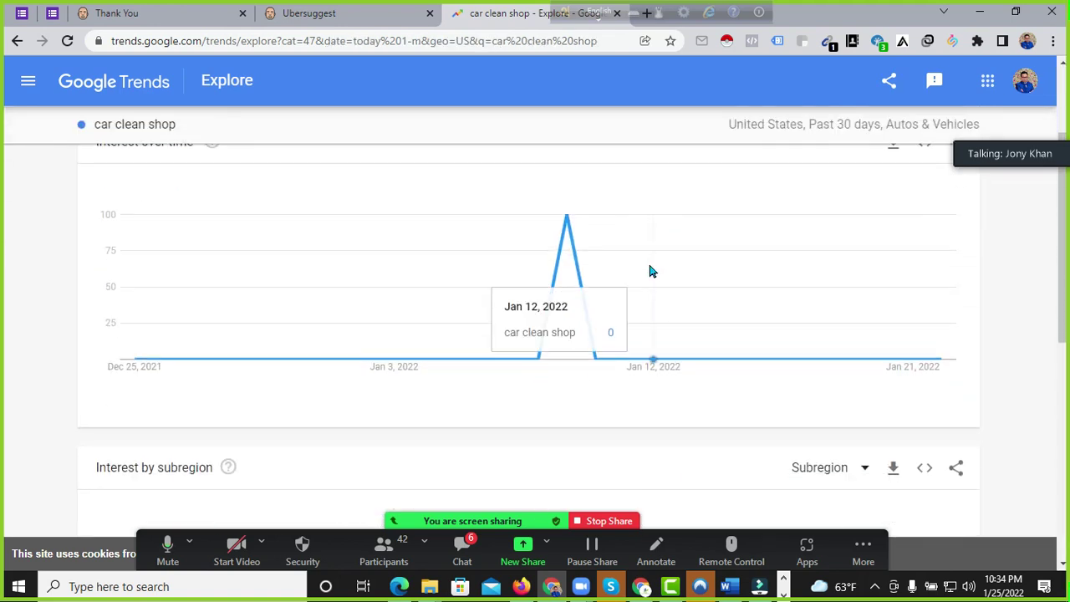
scroll(502, 385, "up", 1)
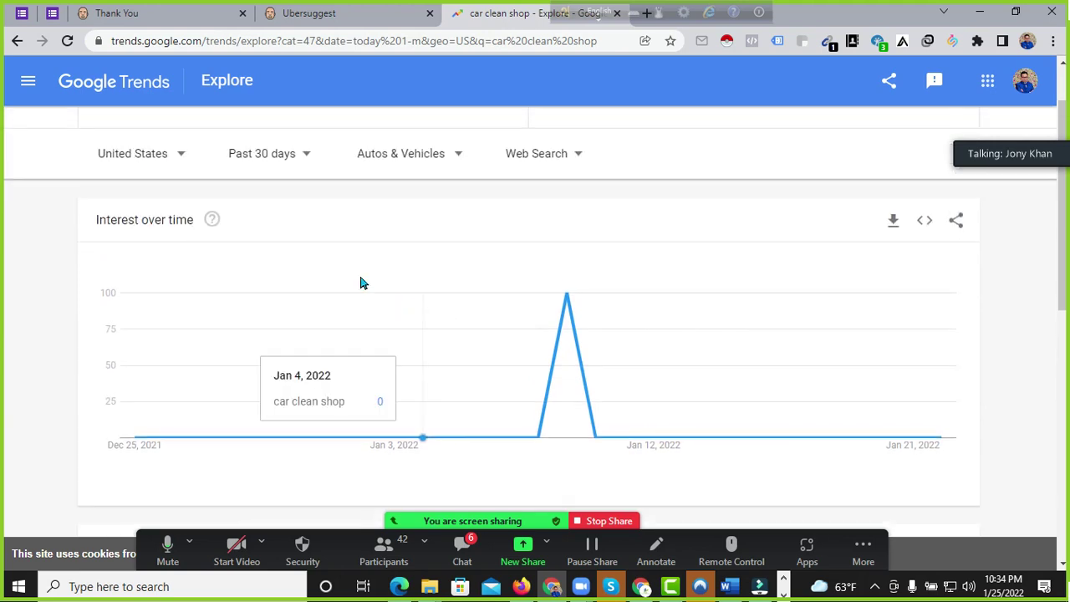
Step: Set the time range of the trend to Past 90 days and bring up its interest over time chart
left_click(292, 159)
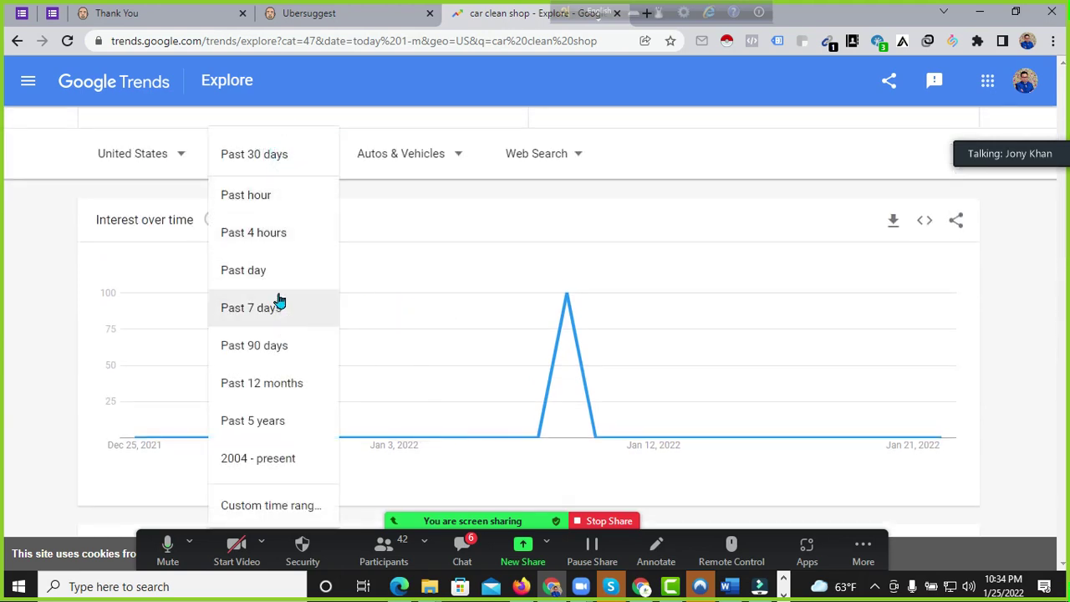
left_click(264, 344)
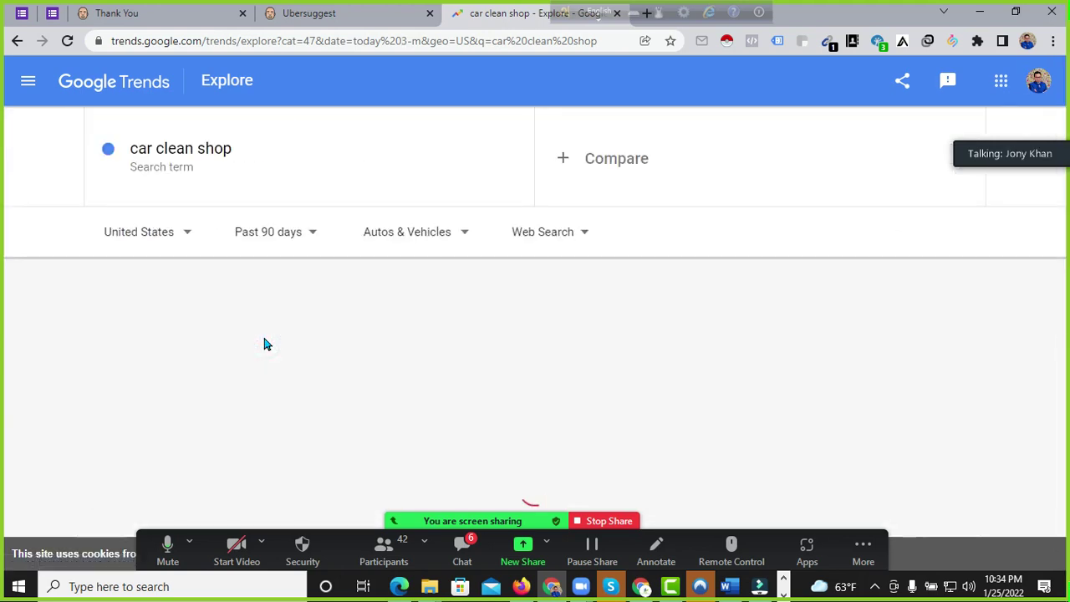
scroll(501, 305, "down", 1)
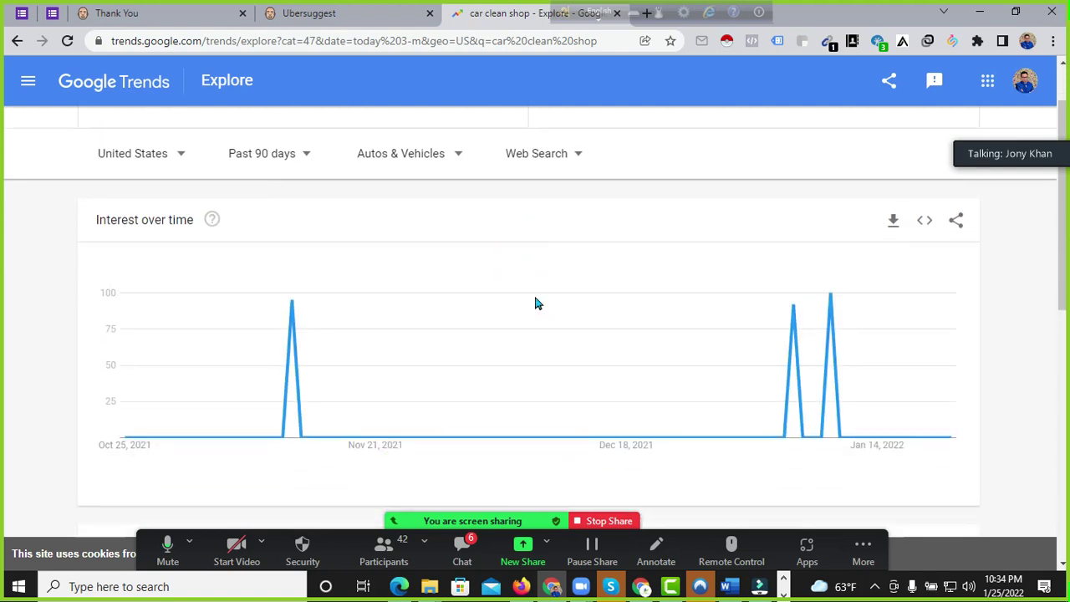
Step: Capture the filter bar and 90-day trend chart with Lightshot, upload the screenshot and copy its link
left_click(874, 586)
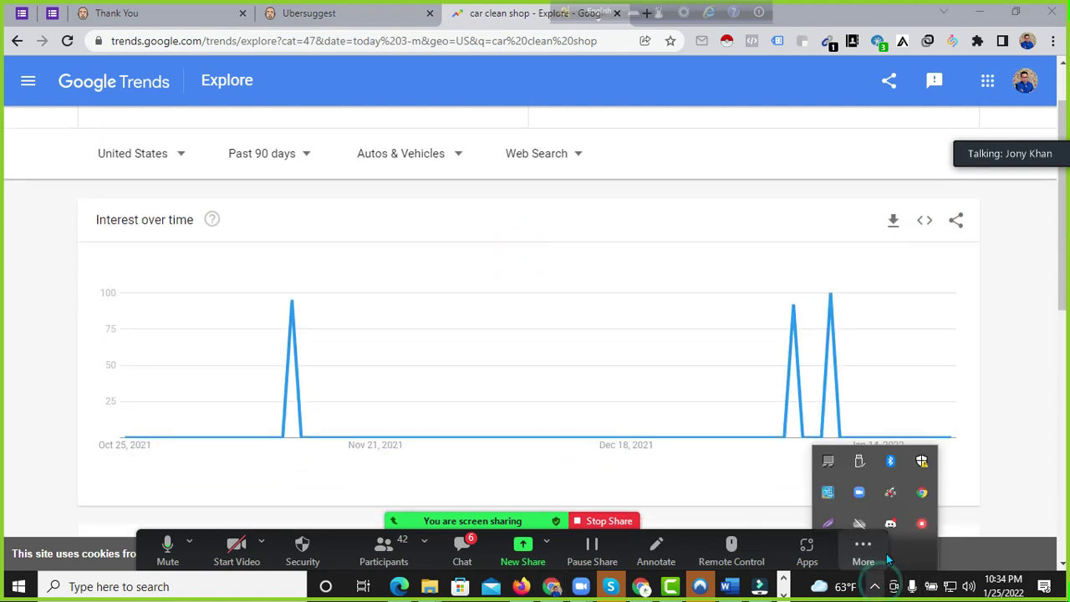
left_click(837, 519)
left_click_drag(46, 94, 979, 449)
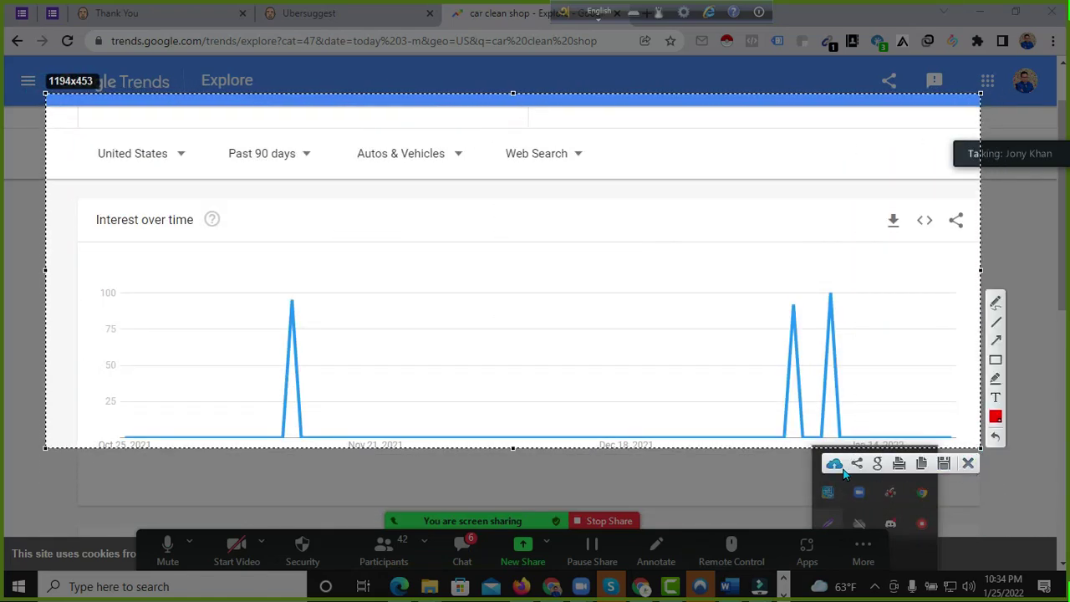
left_click(835, 467)
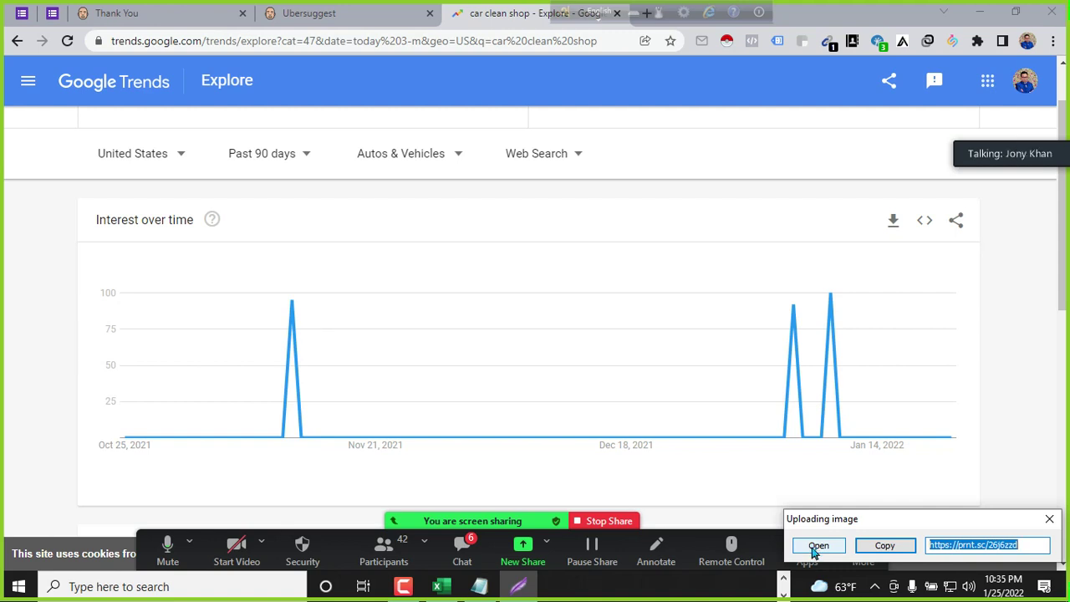
left_click(879, 548)
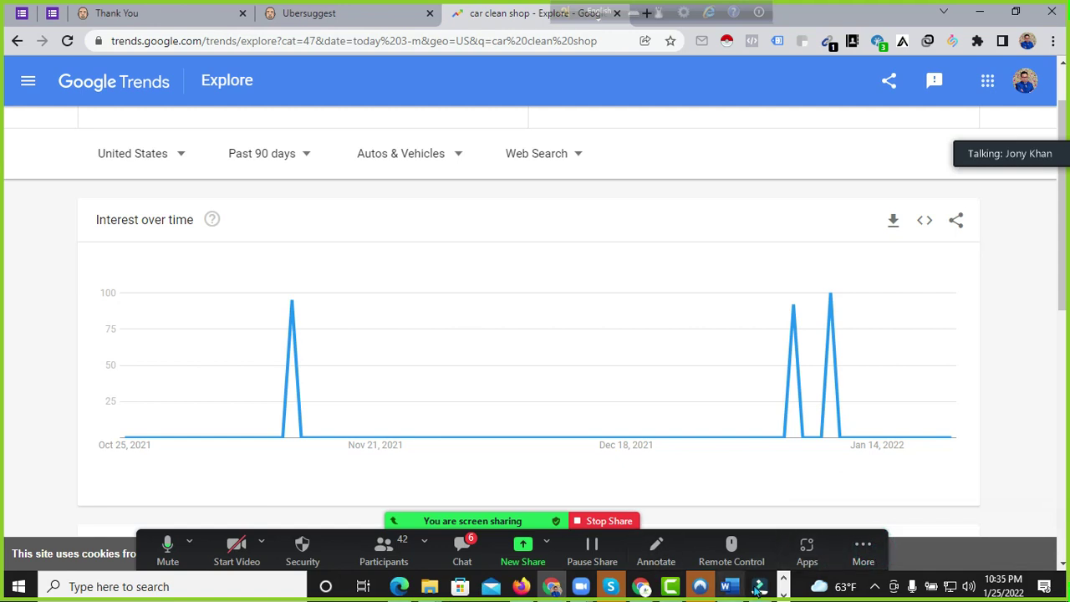
left_click(443, 586)
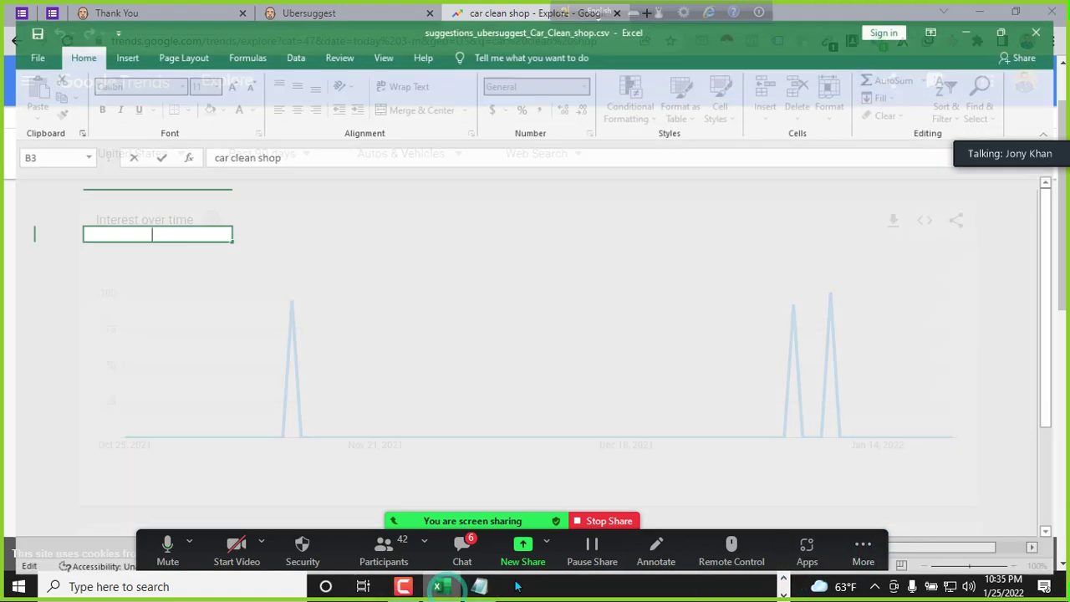
left_click(779, 199)
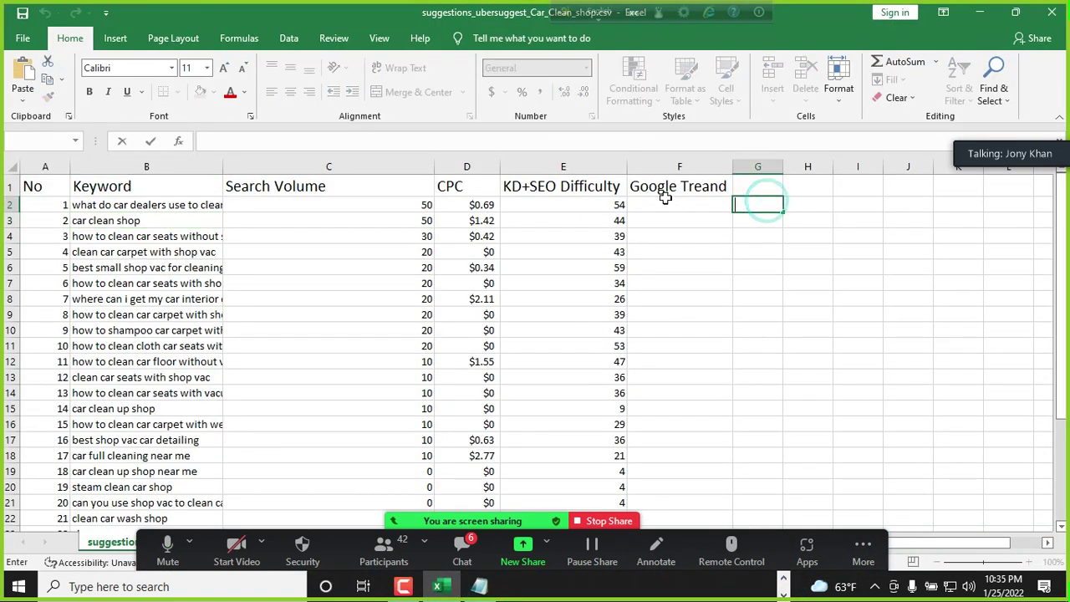
left_click(665, 190)
left_click(658, 209)
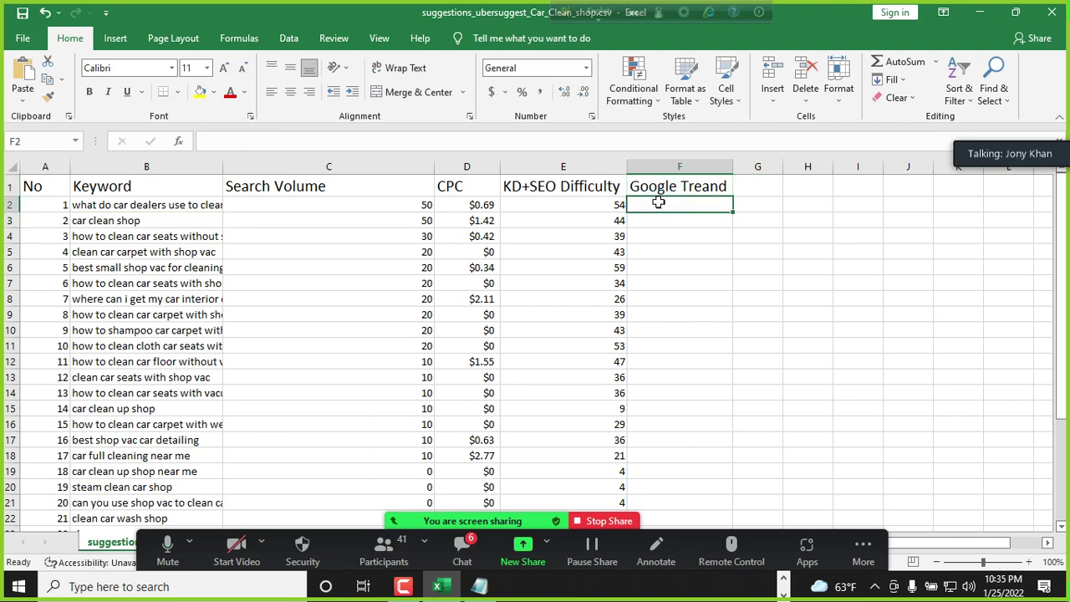
key("ctrl+v")
left_click(708, 217)
double_click(733, 162)
Step: Turn the pasted screenshot URL in cell F2 into a clickable hyperlink by re-entering the cell
left_click(668, 207)
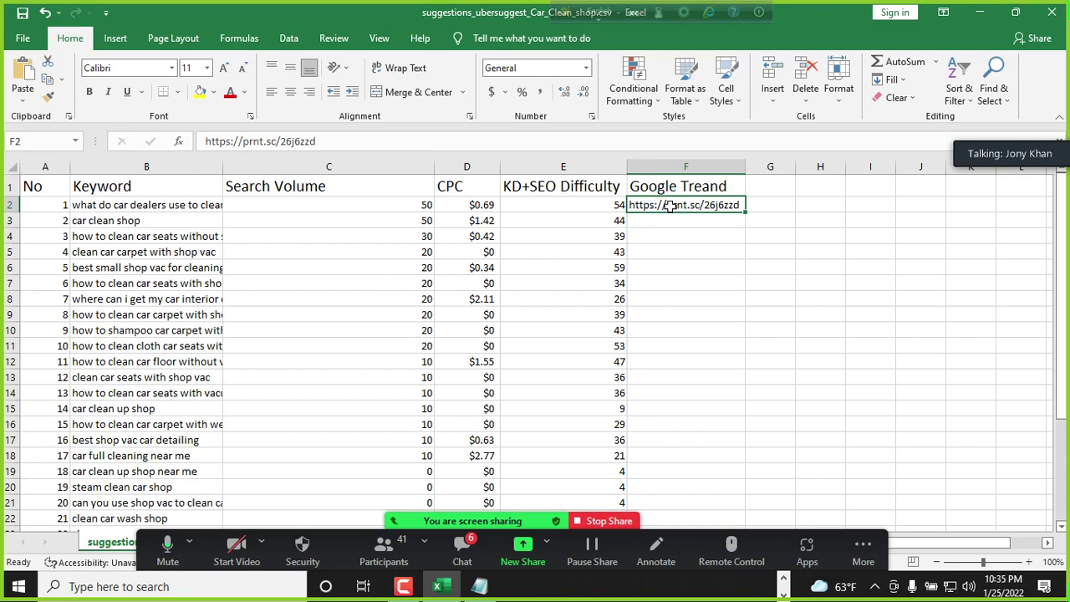
double_click(671, 208)
left_click(671, 208)
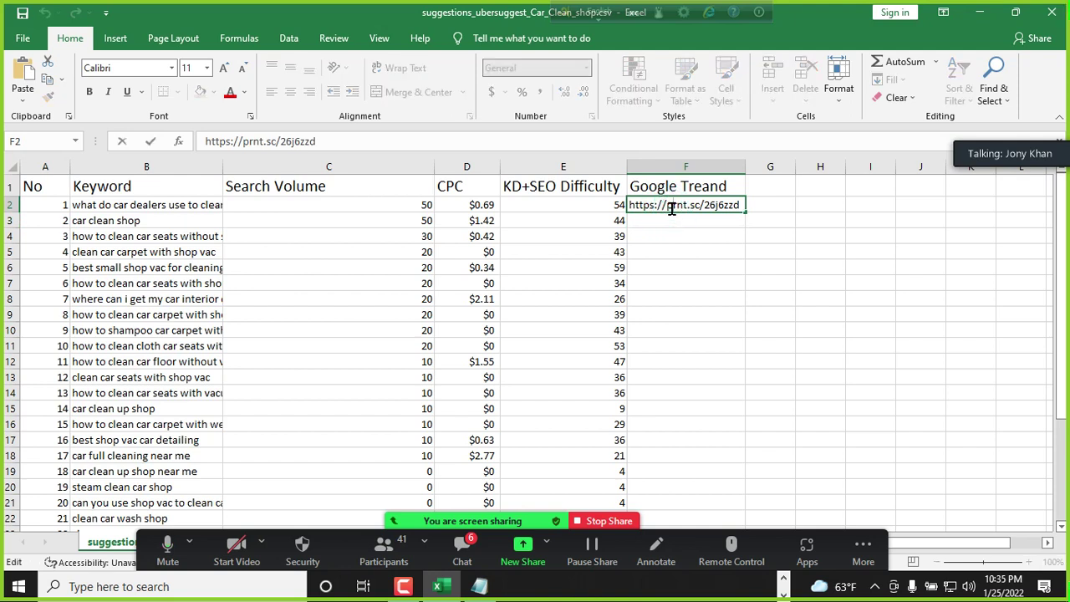
left_click(673, 225)
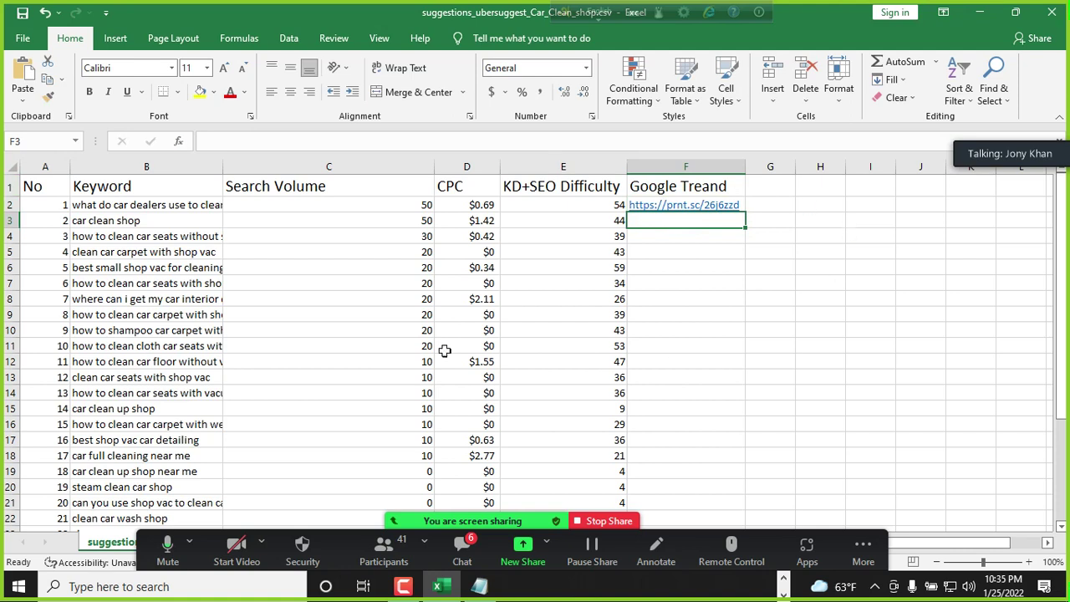
Step: Open the link in F2 to check the uploaded trend screenshot in Edge, then close it and return to the Excel sheet
left_click(662, 202)
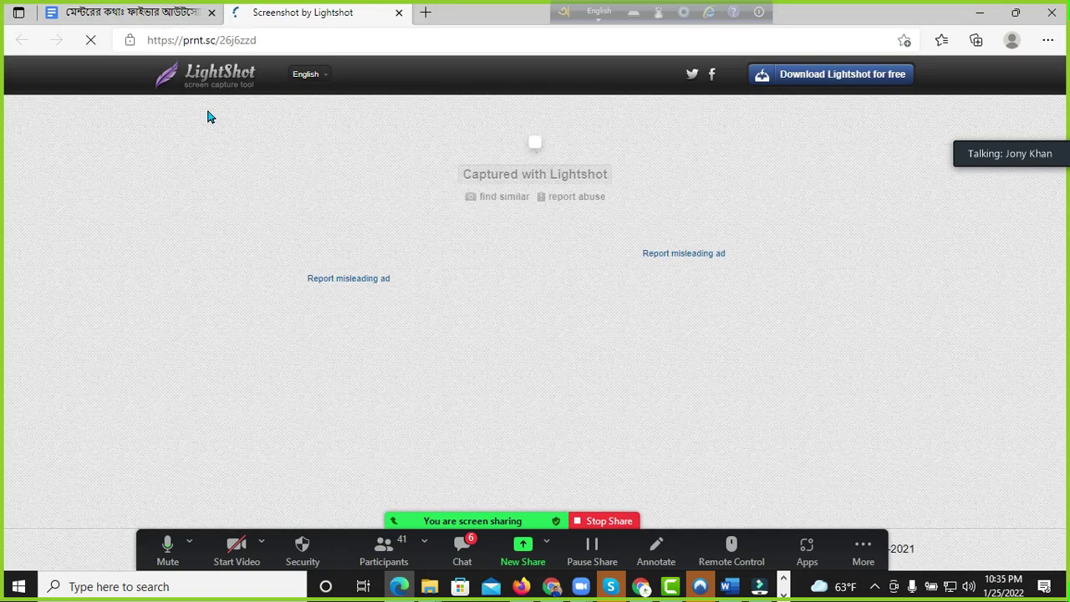
scroll(277, 175, "down", 1)
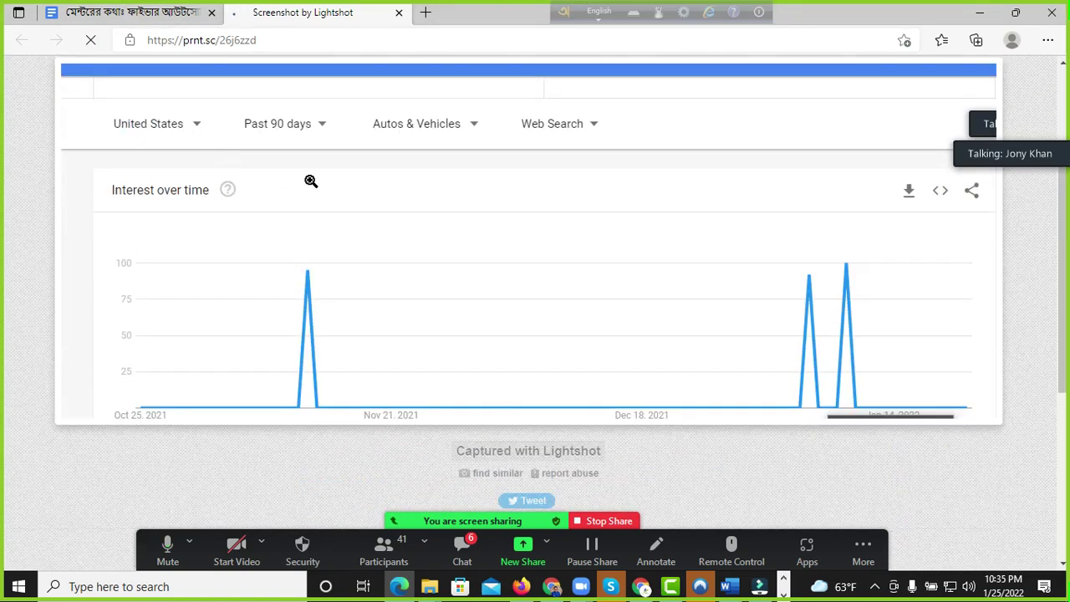
scroll(292, 181, "up", 1)
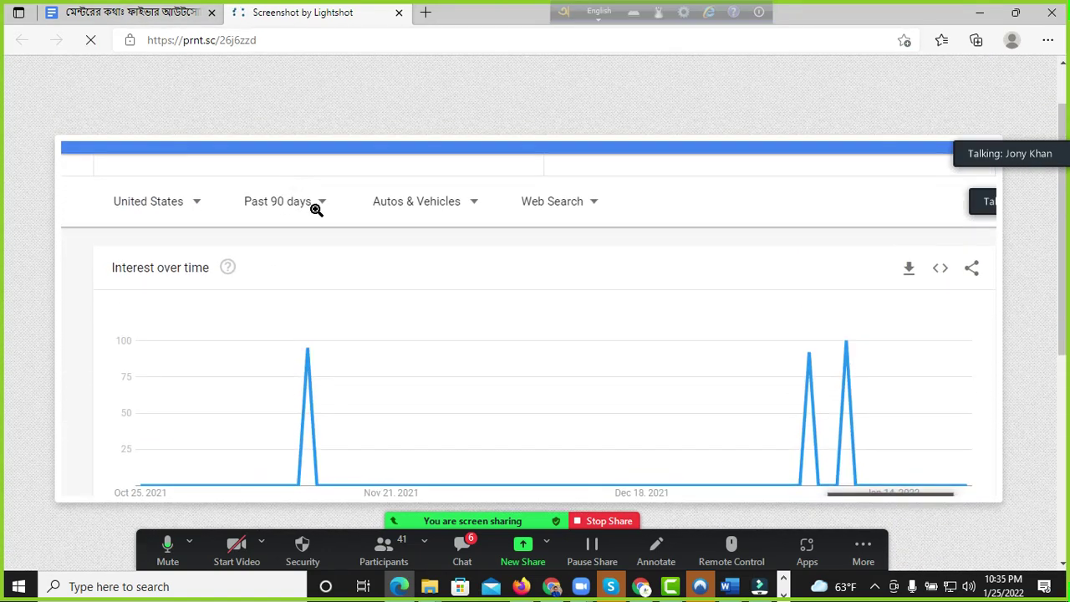
left_click(399, 13)
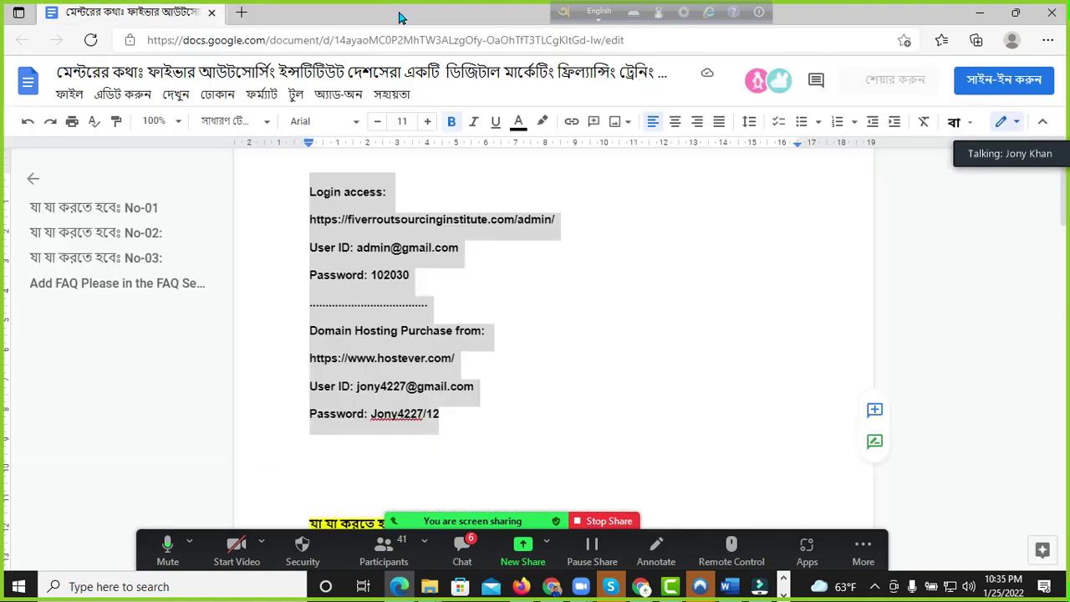
left_click(980, 12)
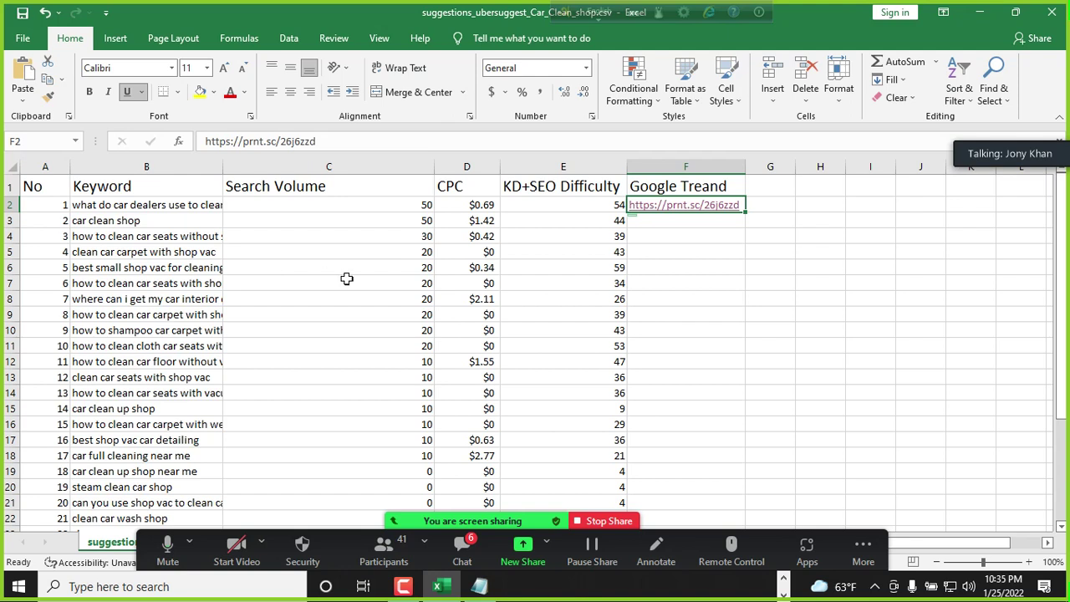
left_click(133, 237)
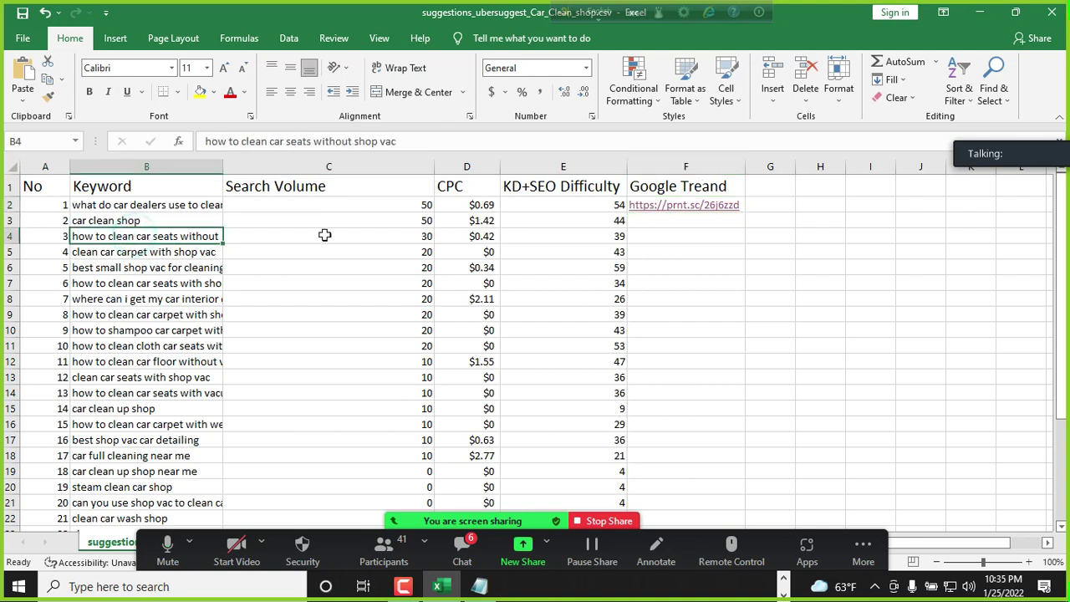
left_click(657, 167)
left_click(672, 219)
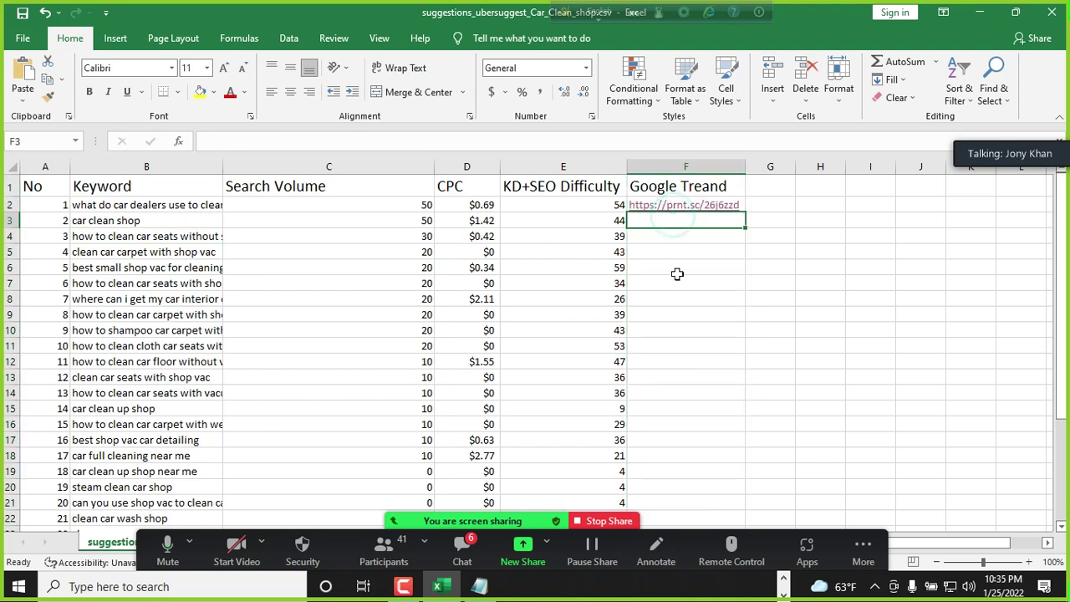
left_click(687, 378)
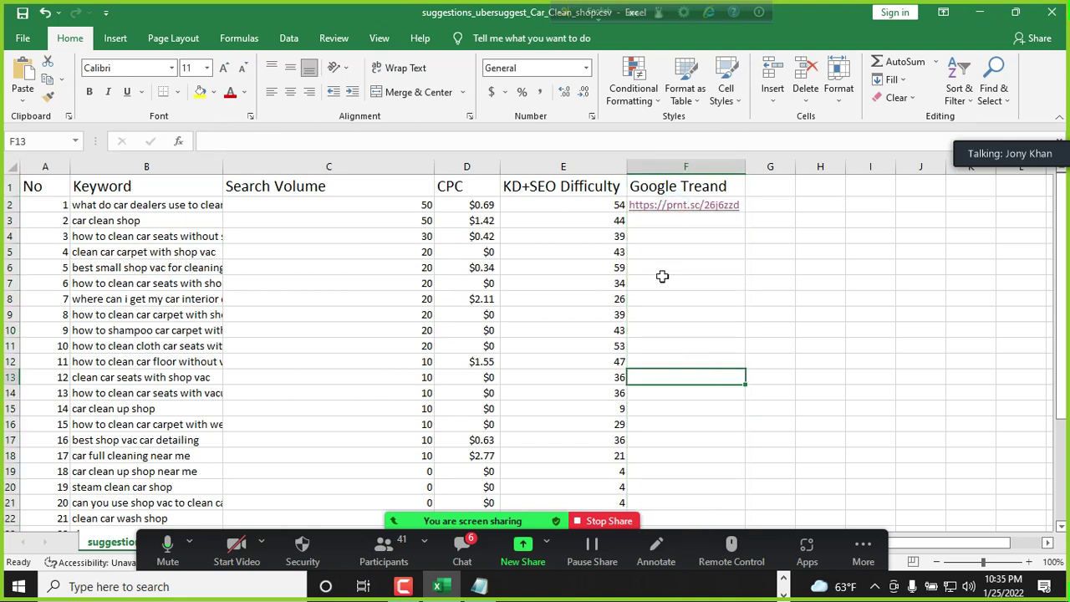
Step: Delete the entire Google Treand column F and widen the KD+SEO Difficulty column E
left_click(685, 158)
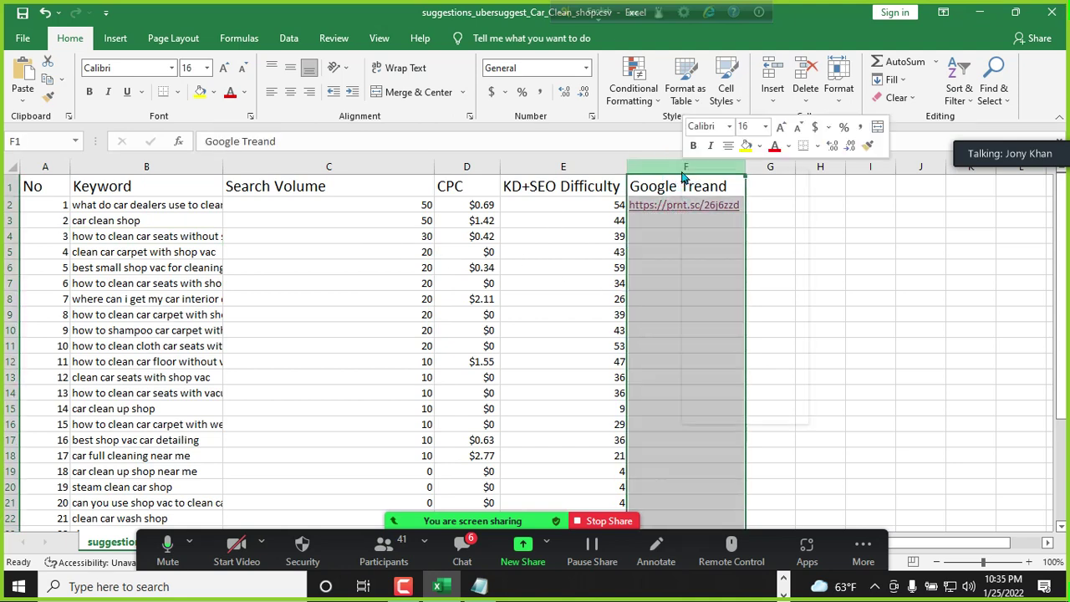
right_click(684, 159)
left_click(727, 296)
left_click(671, 251)
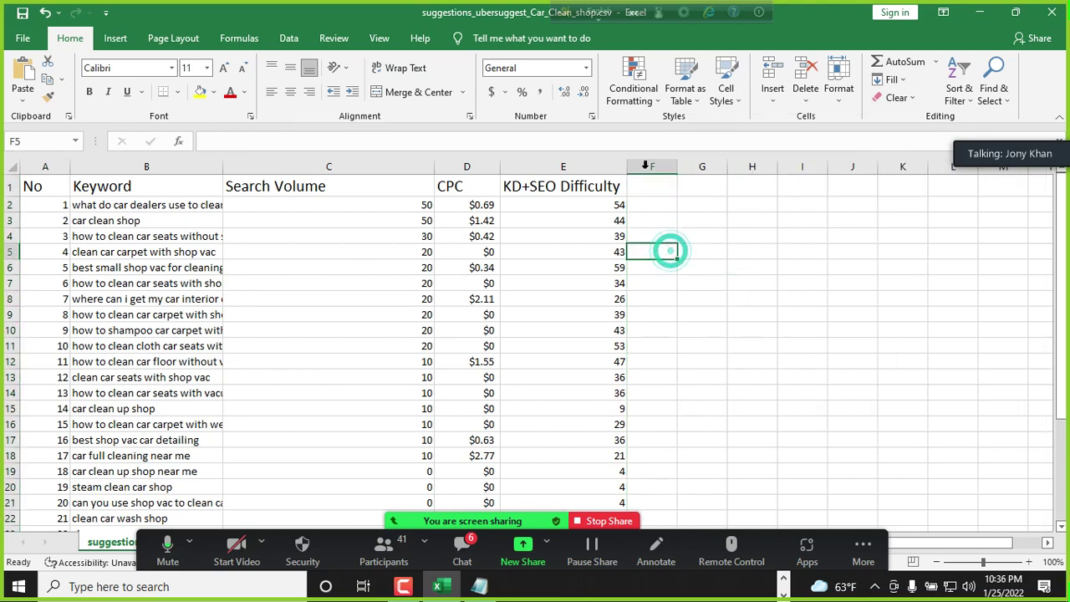
left_click_drag(627, 167, 761, 167)
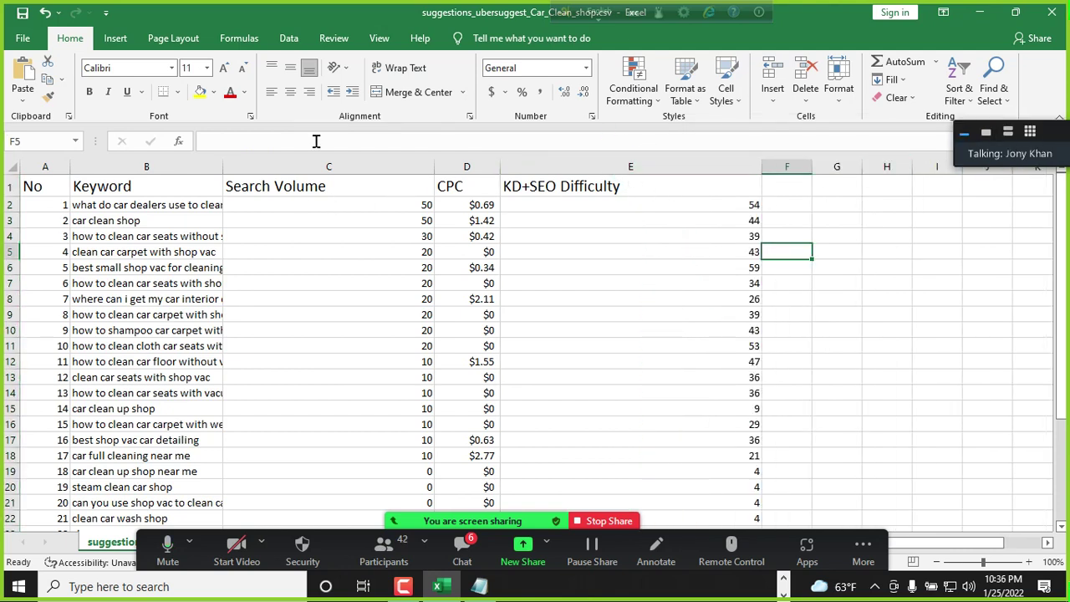
Step: Highlight the Keyword, Search Volume, CPC and KD+SEO Difficulty columns one after another to review them
left_click(124, 166)
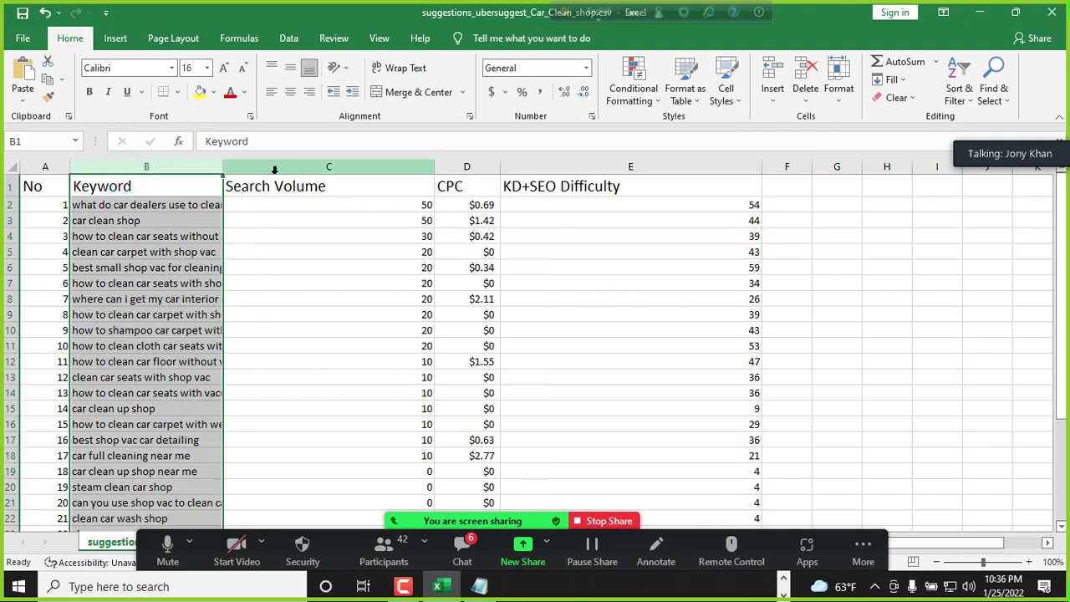
left_click(260, 168)
left_click(462, 166)
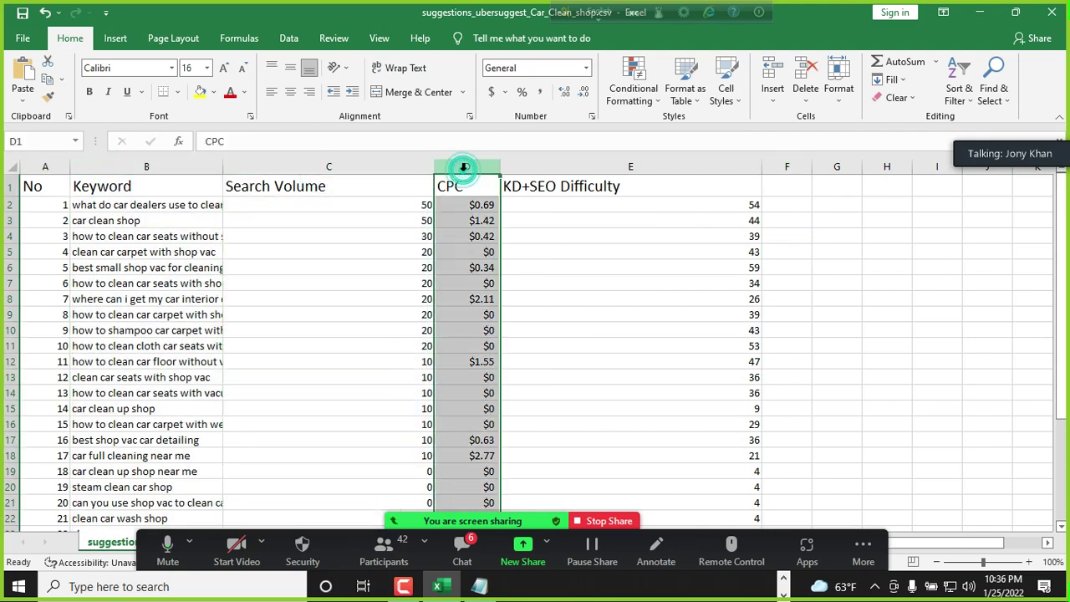
left_click(652, 165)
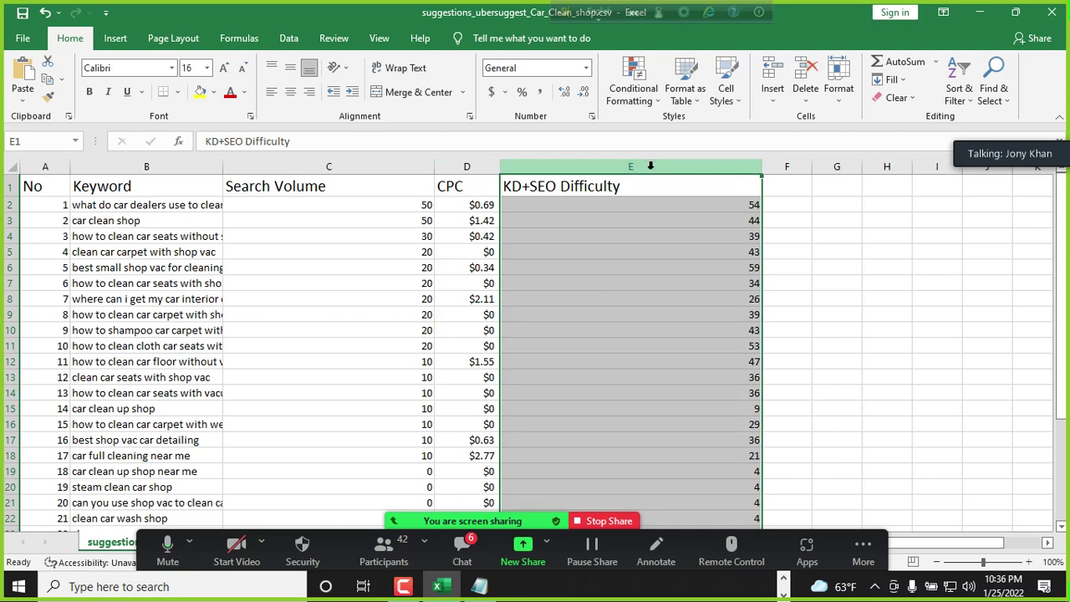
mouse_move(480, 590)
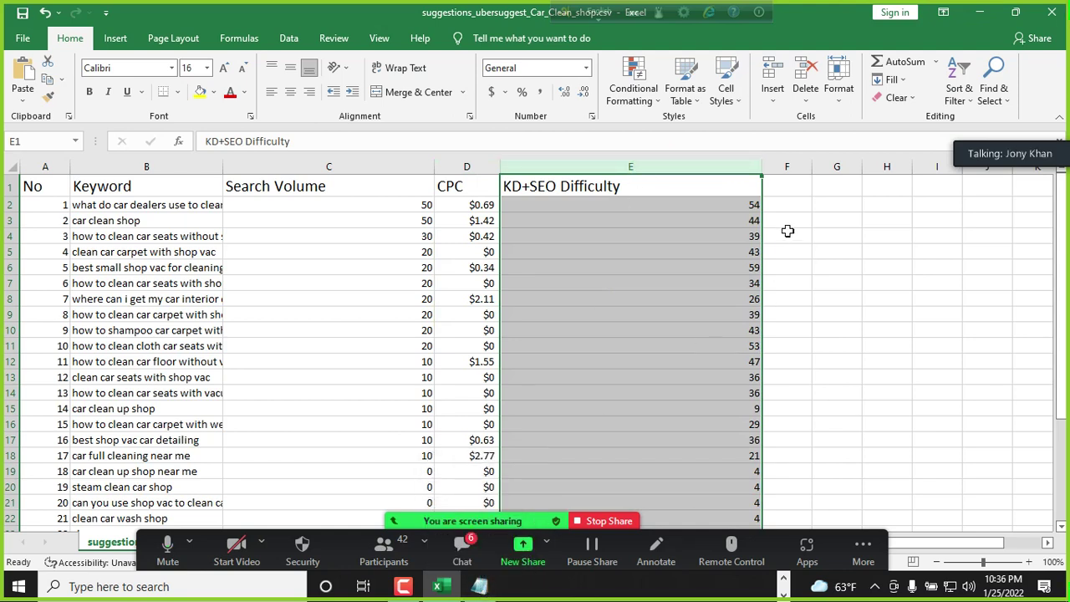
Step: Copy the keyword "car clean shop" from cell B3, switch to Chrome and search Google for it in a new tab
left_click(97, 220)
double_click(101, 221)
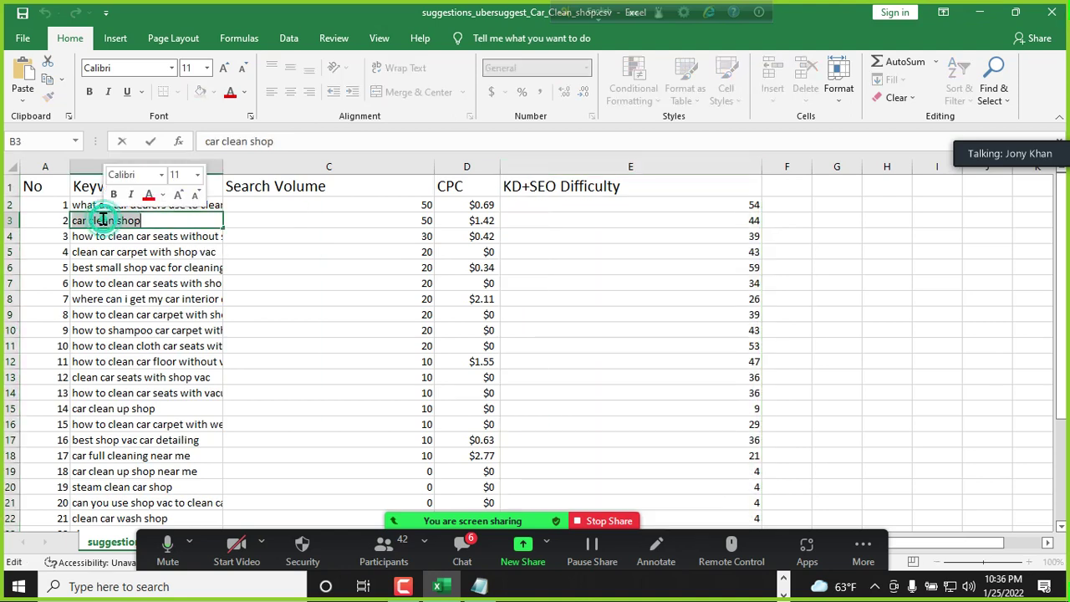
right_click(104, 222)
left_click(175, 248)
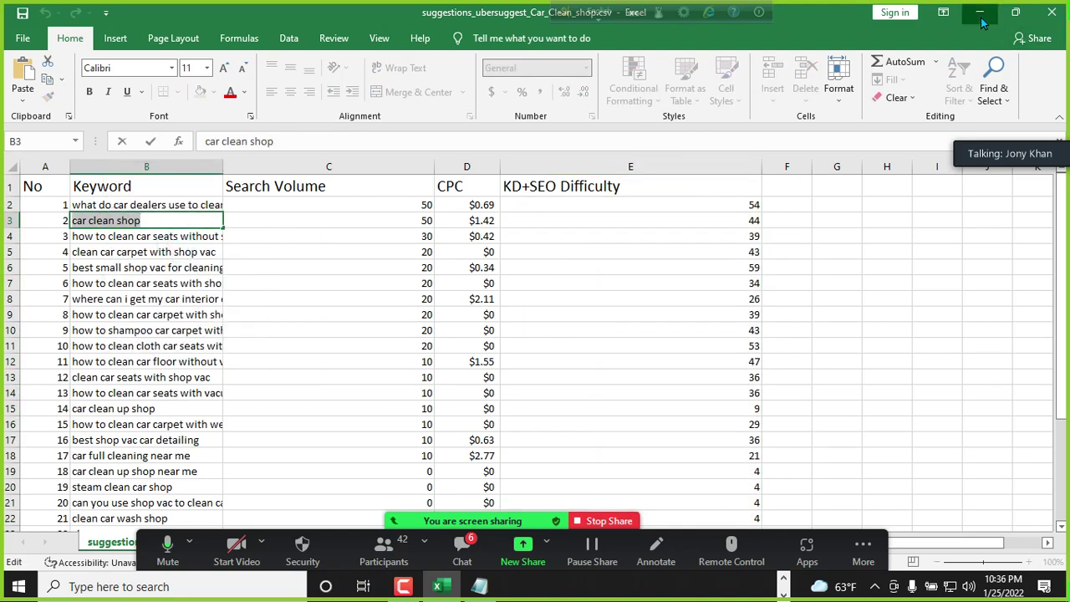
key("alt+Tab")
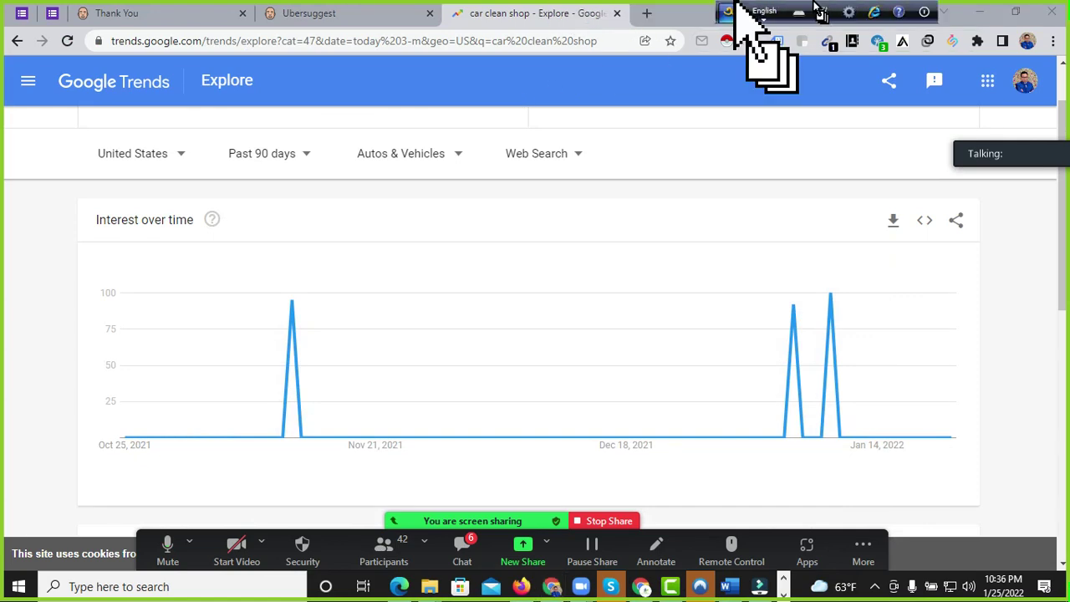
left_click(647, 14)
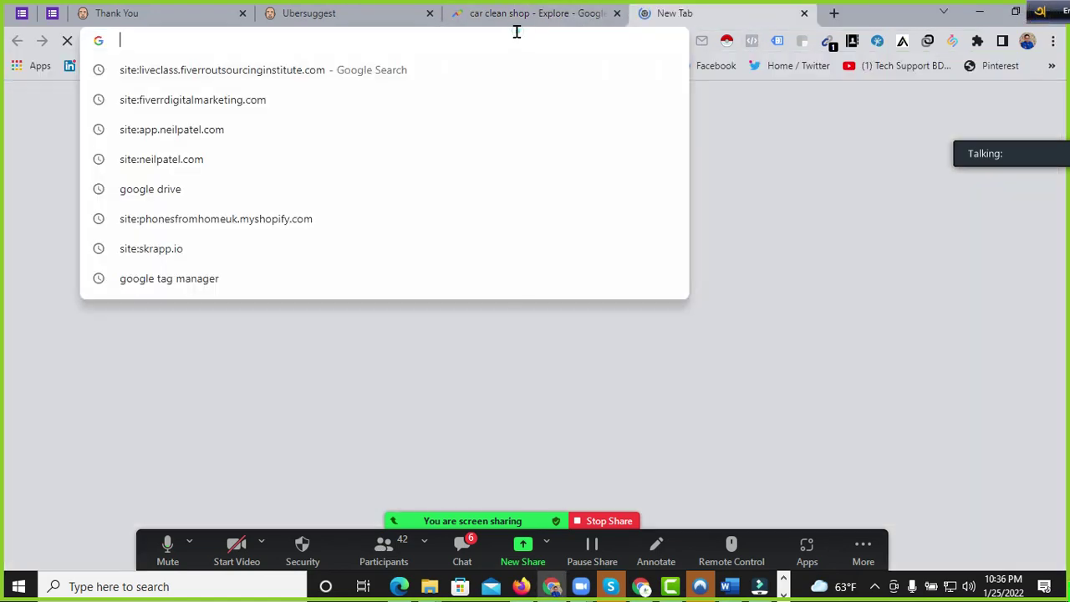
right_click(510, 37)
left_click(566, 160)
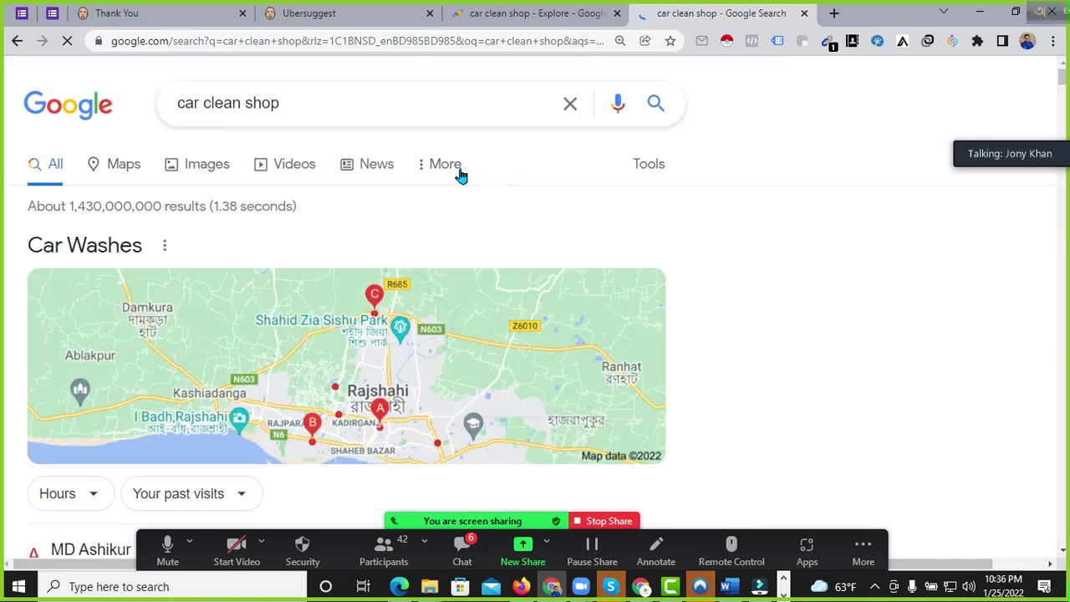
Step: Dismiss Google's location request and rerun the "car clean shop" search
scroll(461, 175, "down", 5)
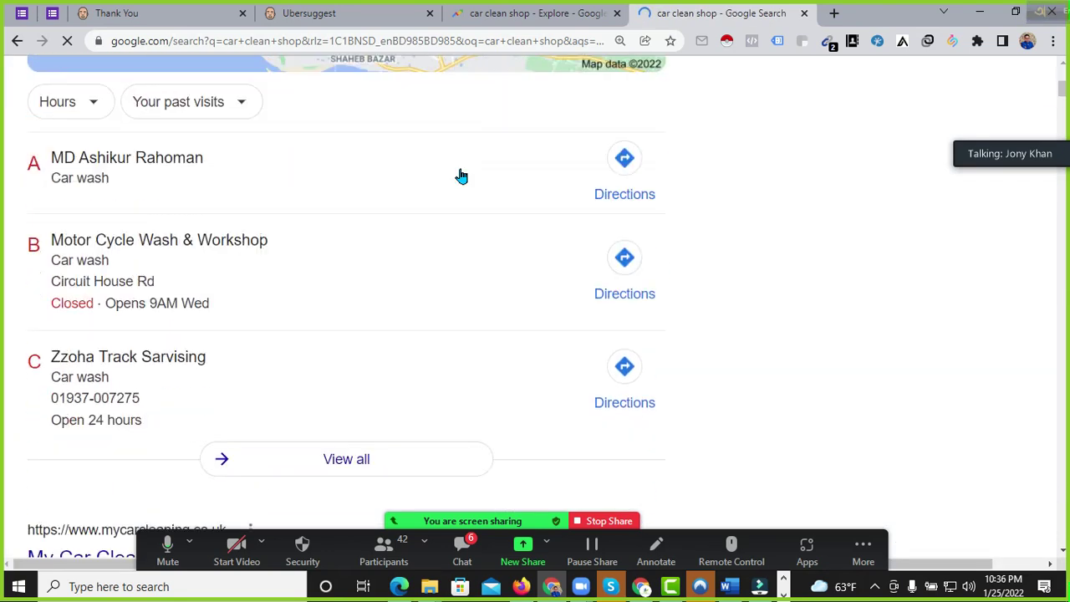
scroll(445, 184, "down", 5)
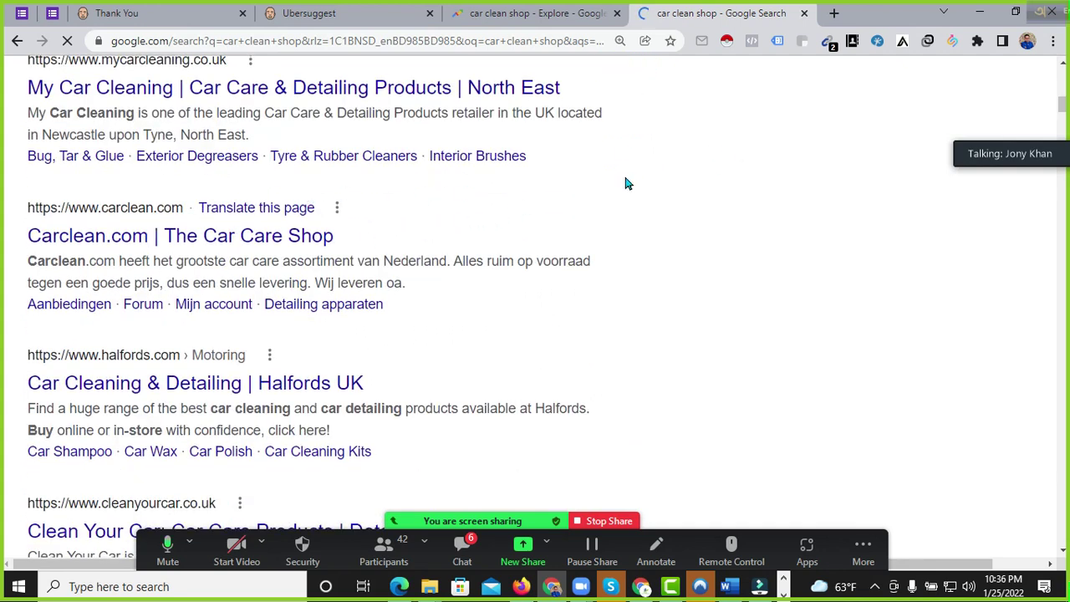
scroll(132, 251, "up", 10)
scroll(127, 241, "up", 2)
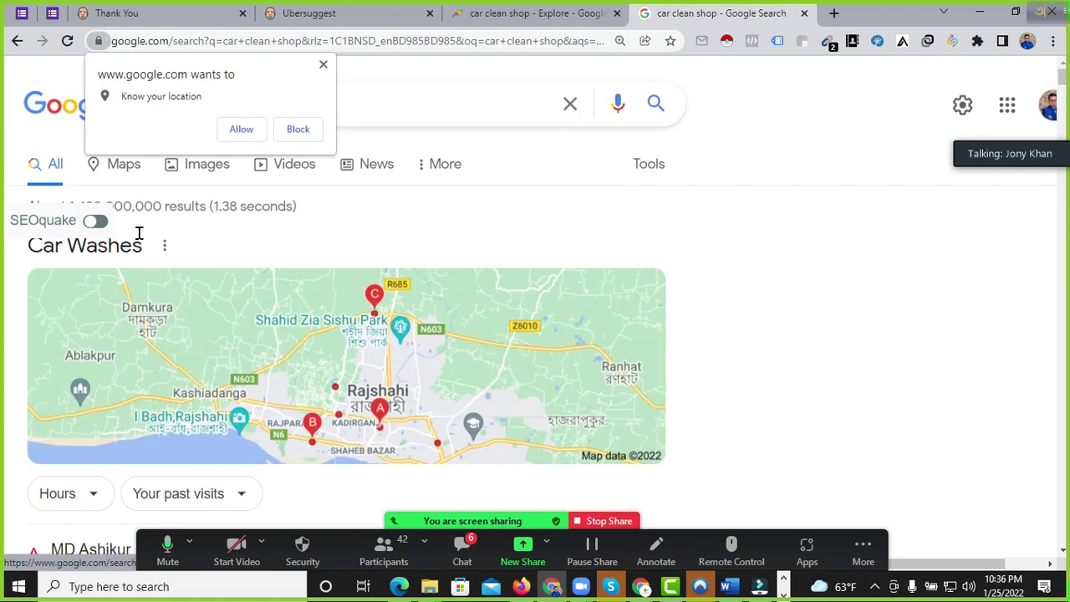
left_click(475, 103)
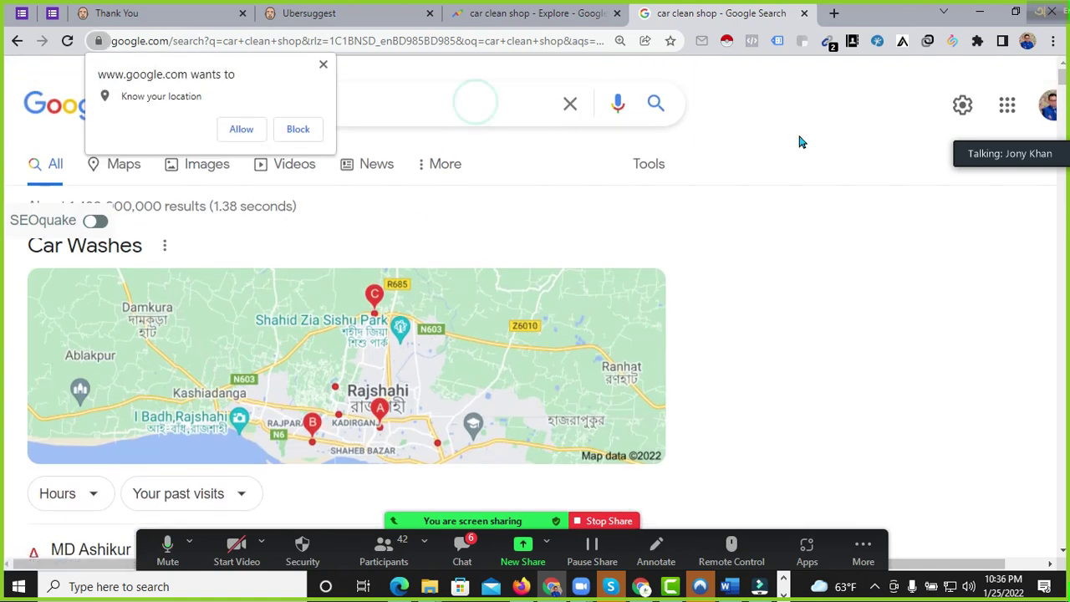
left_click(323, 67)
left_click(306, 101)
left_click(248, 99)
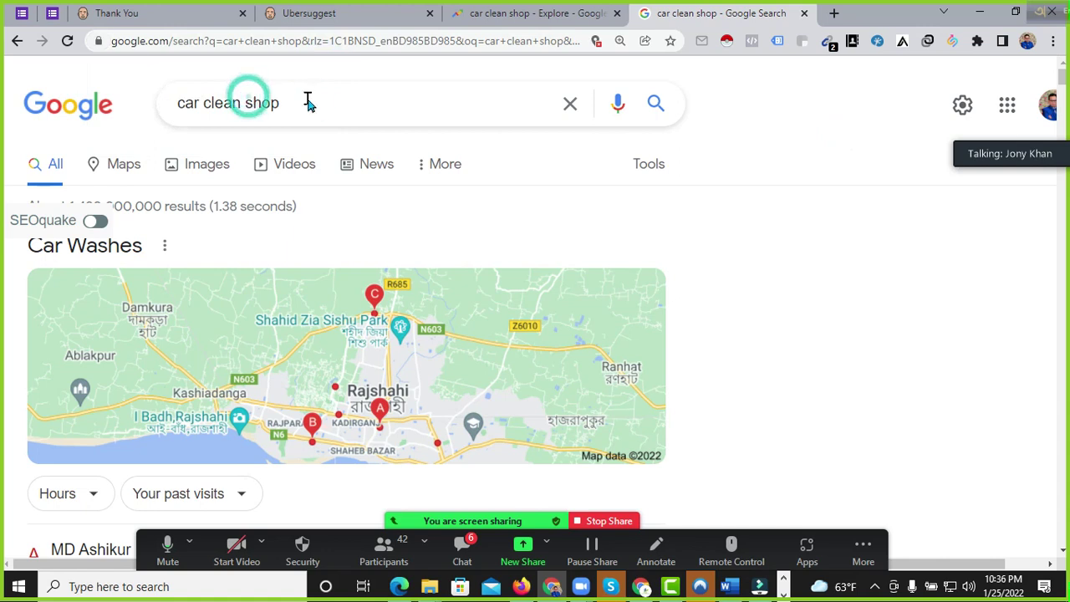
double_click(258, 101)
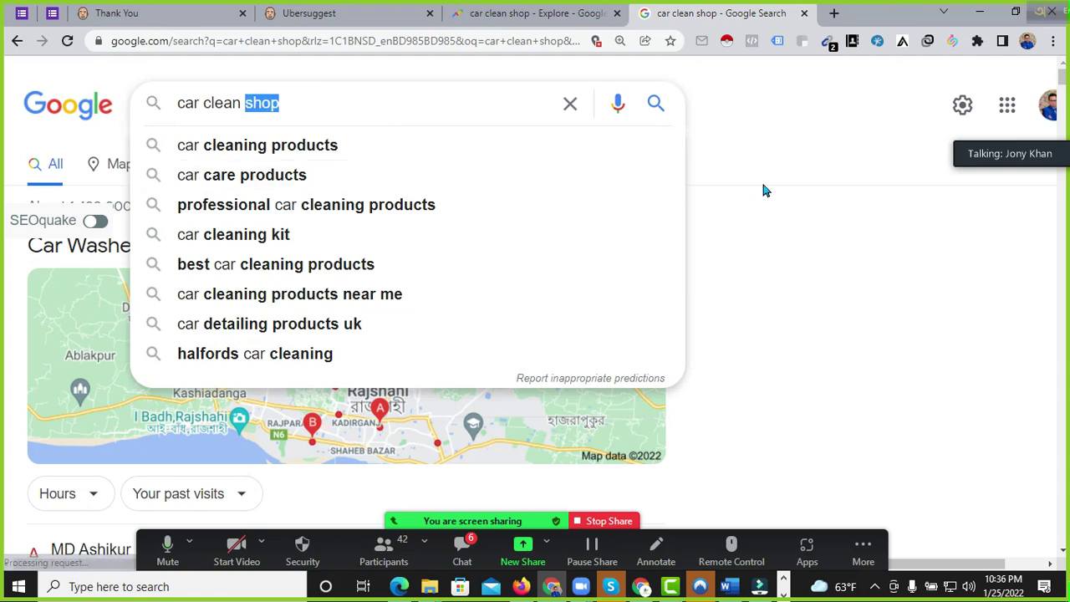
key("Return")
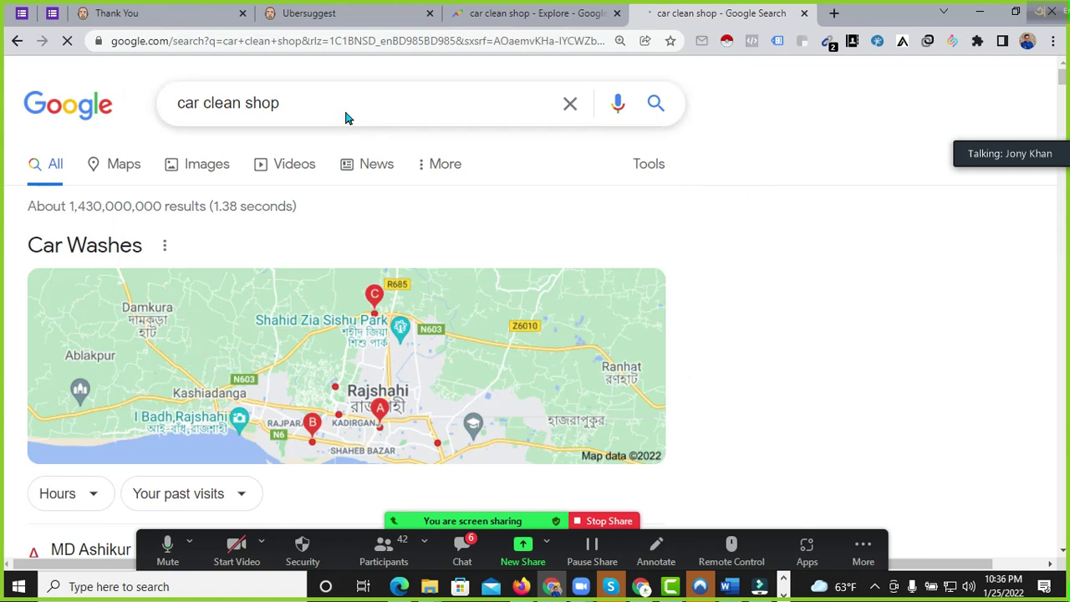
Step: Examine the "car clean shop" results, from the local car wash map listings to the competing websites
scroll(265, 218, "down", 5)
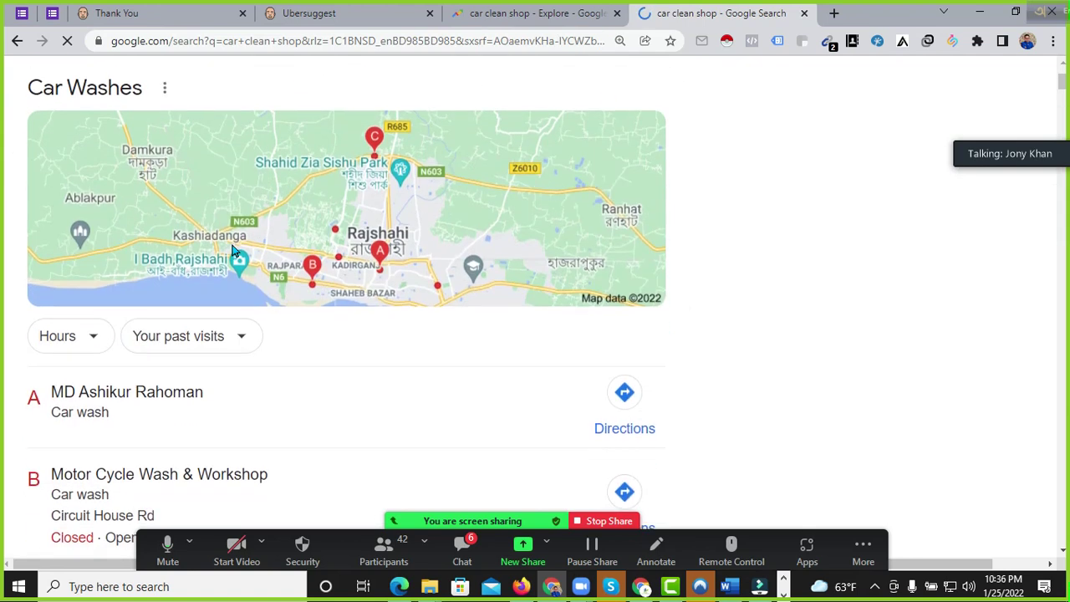
scroll(232, 249, "down", 2)
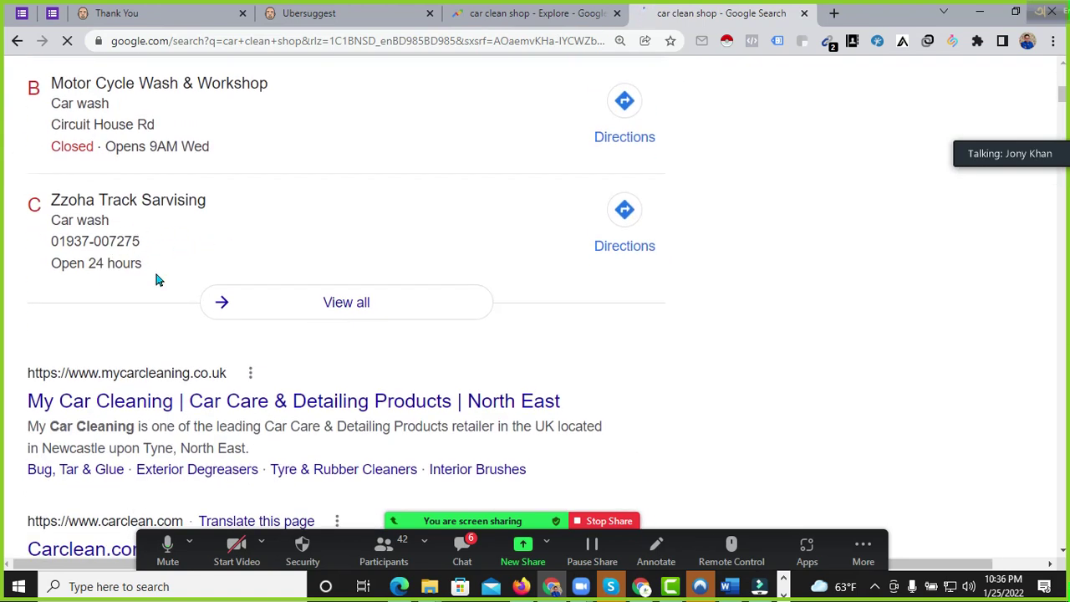
scroll(174, 291, "down", 2)
scroll(167, 250, "up", 6)
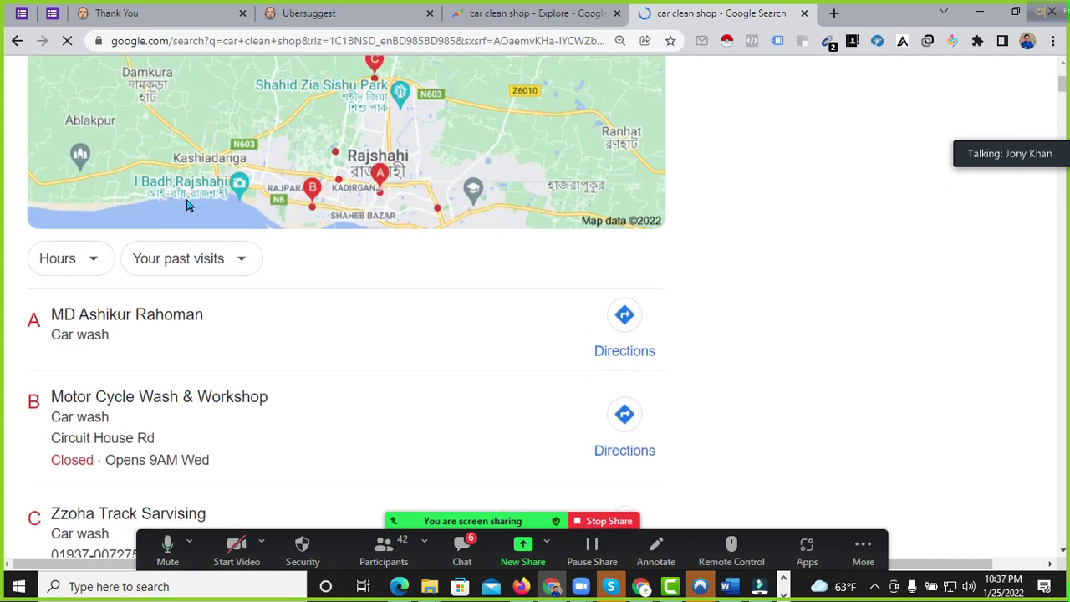
scroll(363, 293, "up", 1)
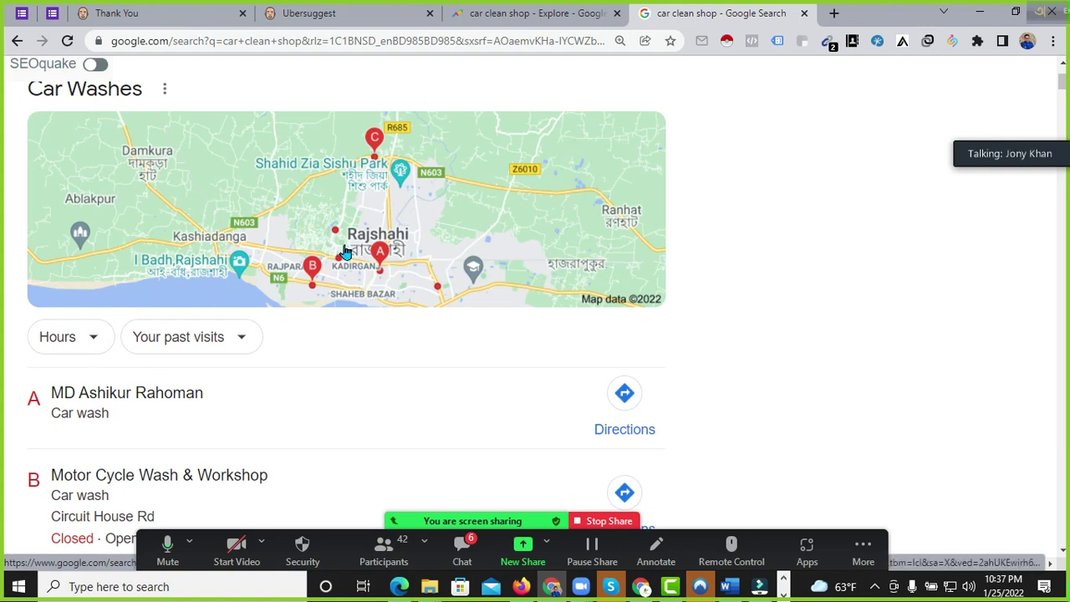
scroll(299, 262, "down", 2)
scroll(303, 269, "down", 6)
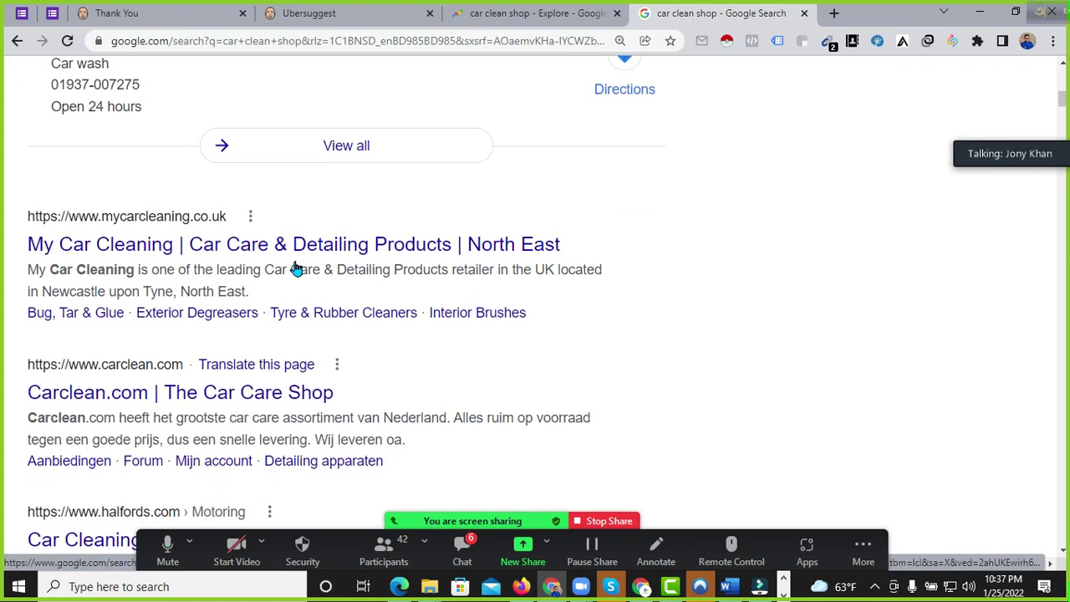
scroll(327, 270, "down", 5)
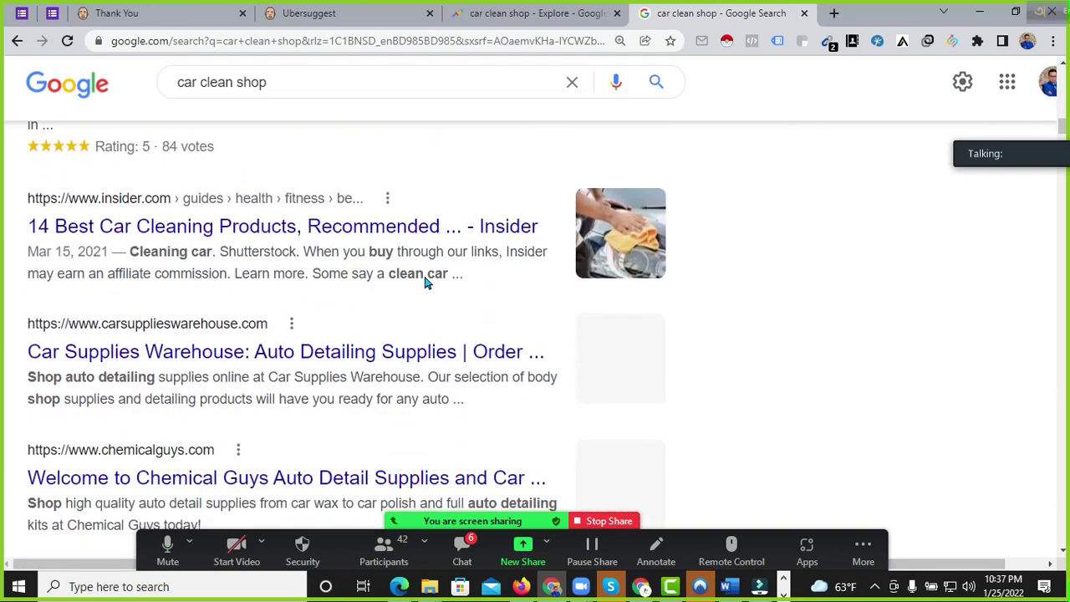
scroll(351, 276, "down", 2)
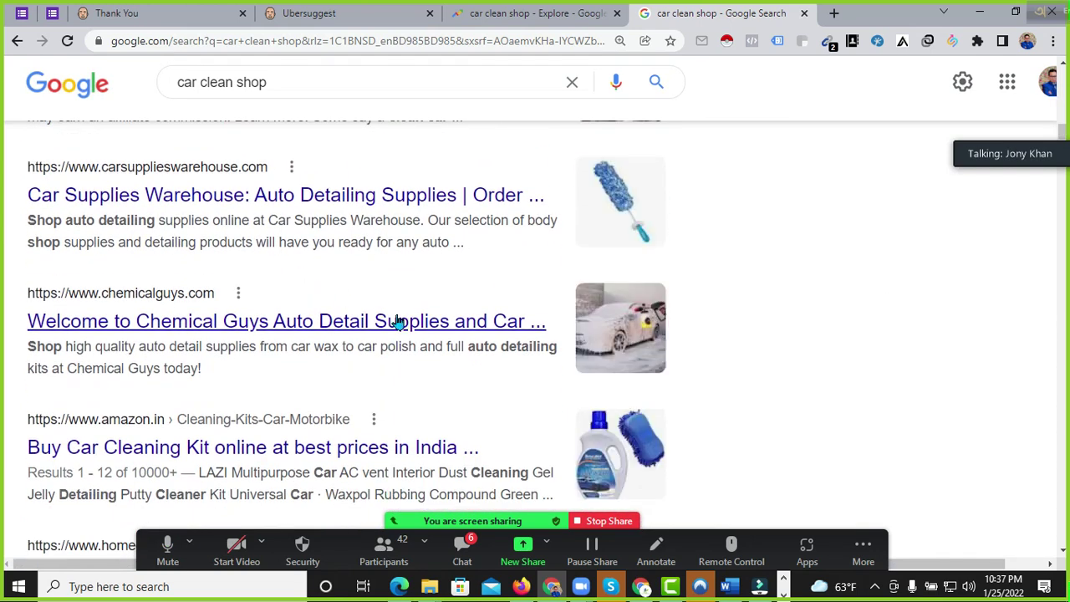
scroll(408, 320, "up", 4)
scroll(410, 320, "up", 15)
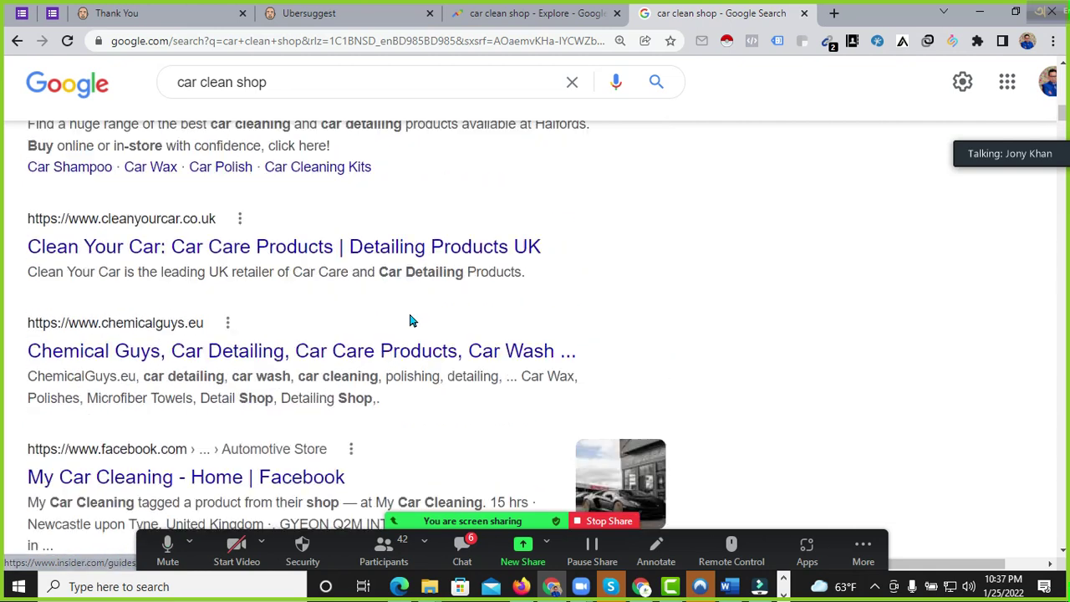
scroll(412, 320, "up", 1)
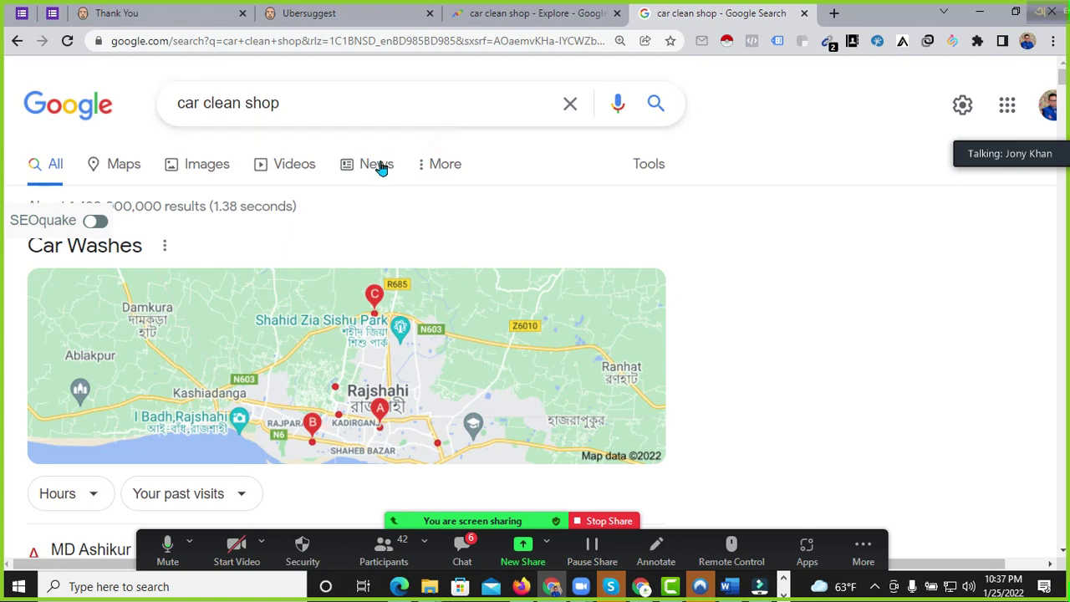
Step: Switch to KeyWord Research.docx in Word and copy "keyword tool.io" from item 3 of the free keyword tools list
left_click(728, 588)
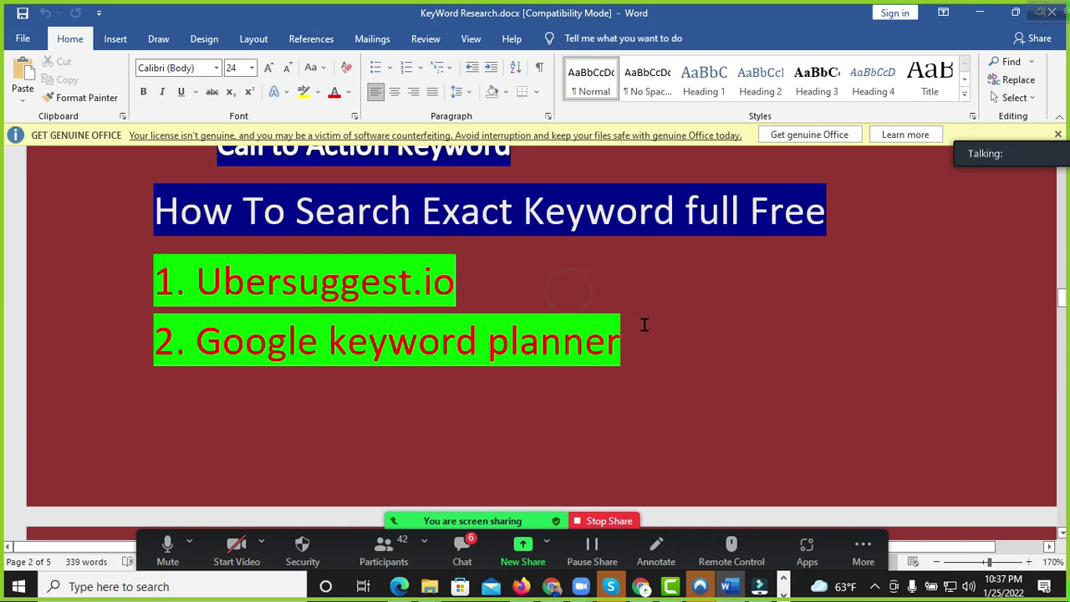
scroll(749, 341, "down", 1)
scroll(749, 341, "down", 5)
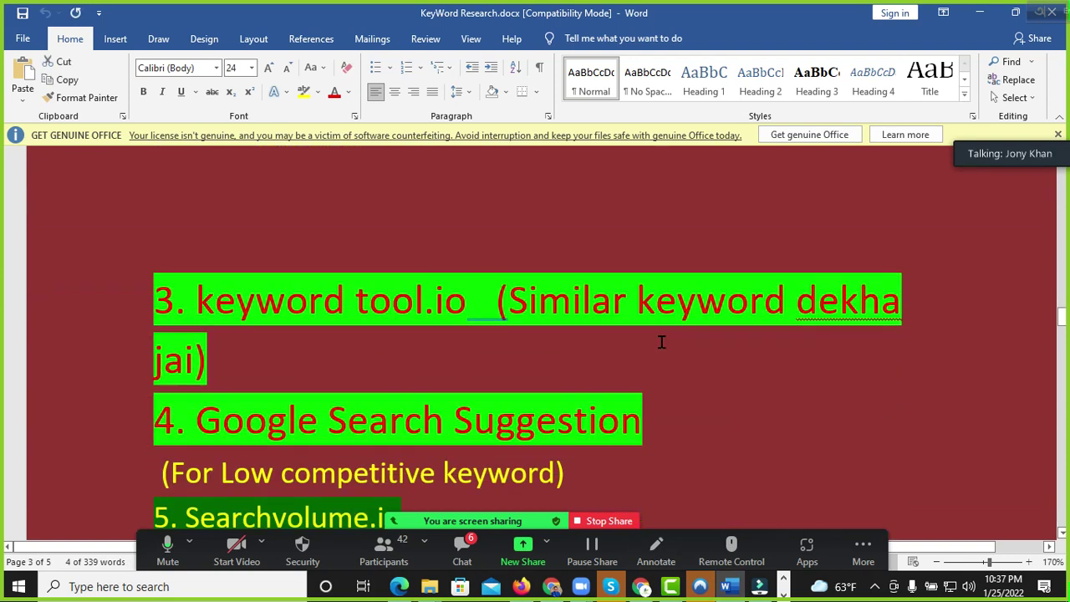
scroll(660, 341, "down", 2)
left_click_drag(466, 237, 242, 238)
key("ctrl+c")
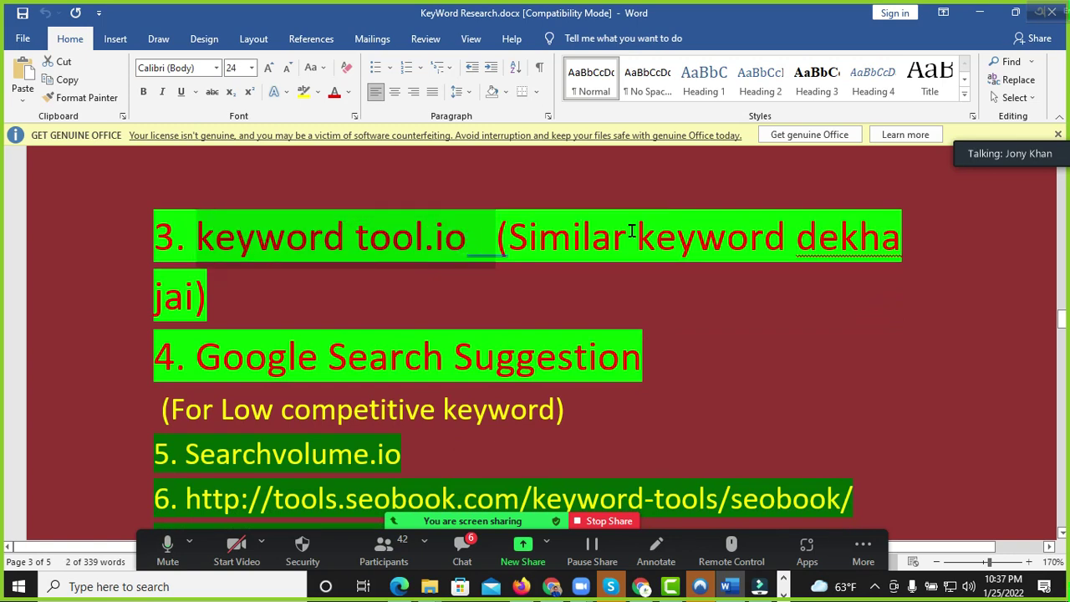
Step: Return to Chrome and search Google for the copied "keyword tool.io" in a new tab
left_click(980, 12)
left_click(827, 13)
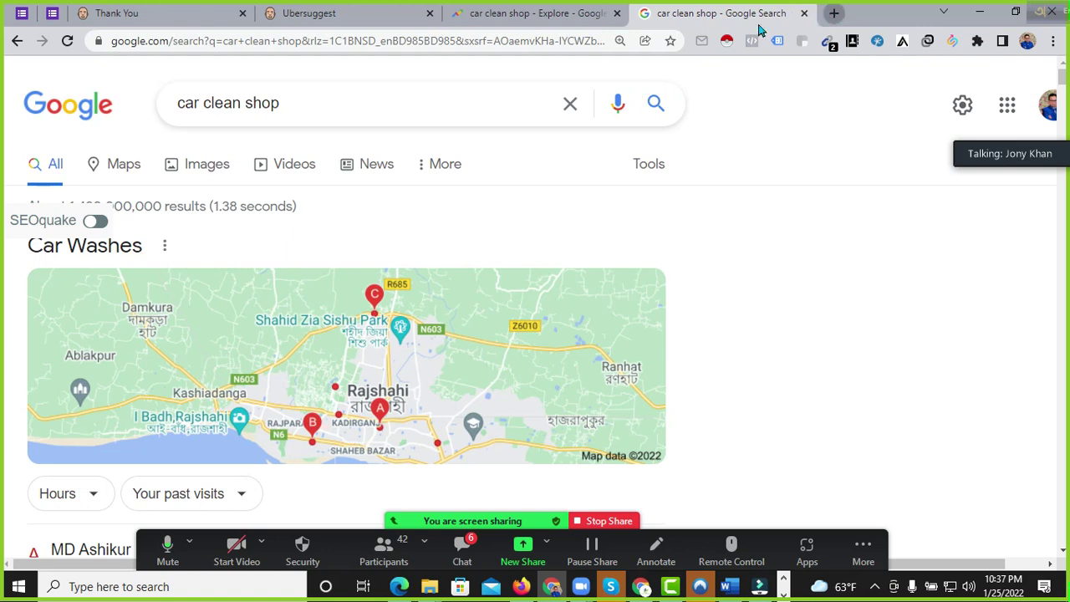
key("ctrl+v")
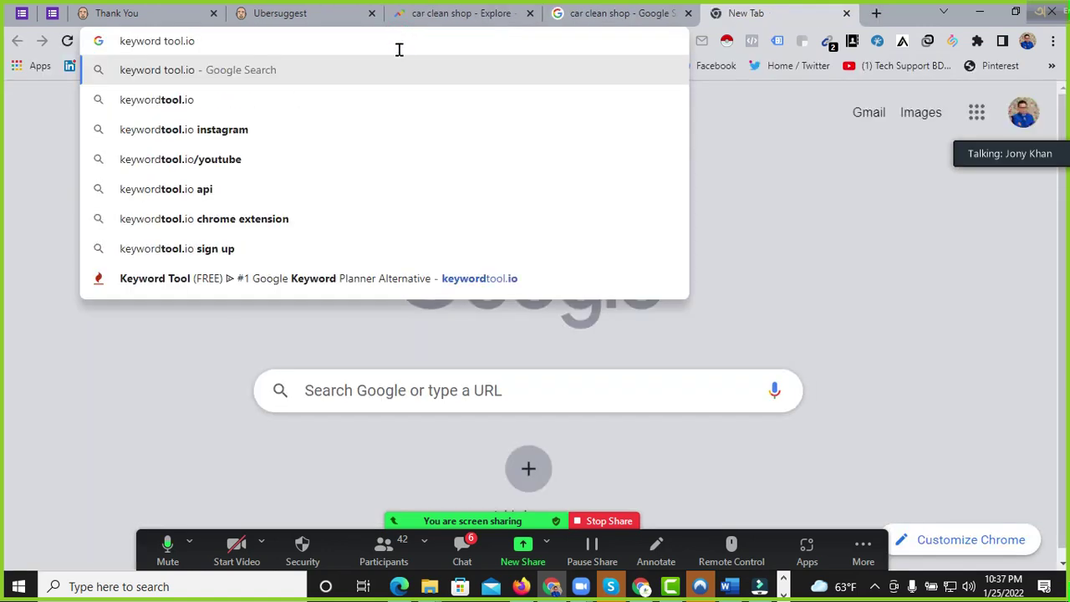
key("Return")
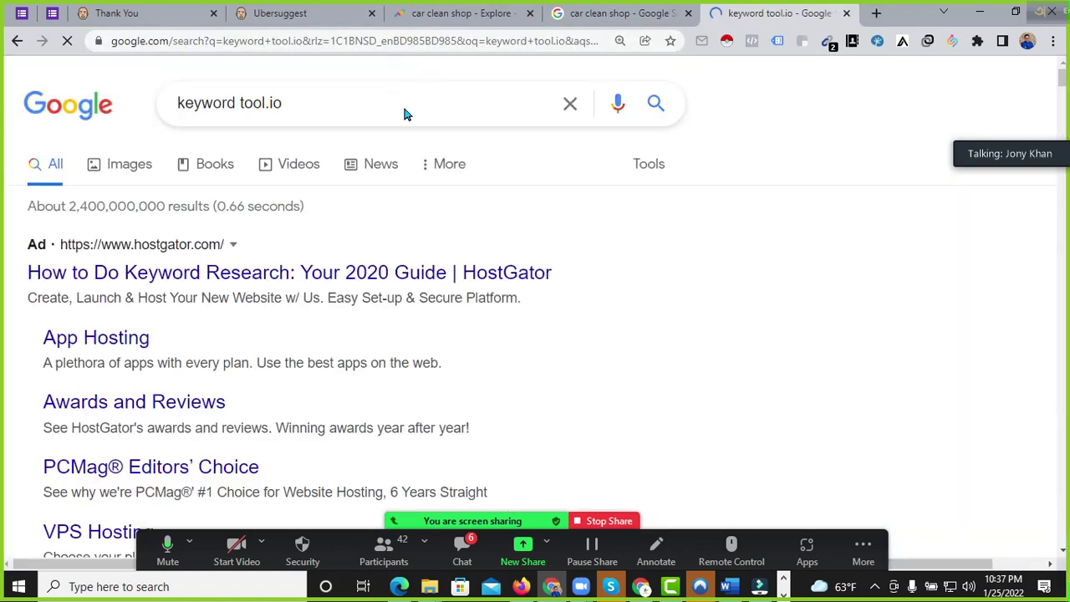
Step: Open the keywordtool.io website from its main non-ad search result
scroll(381, 199, "down", 6)
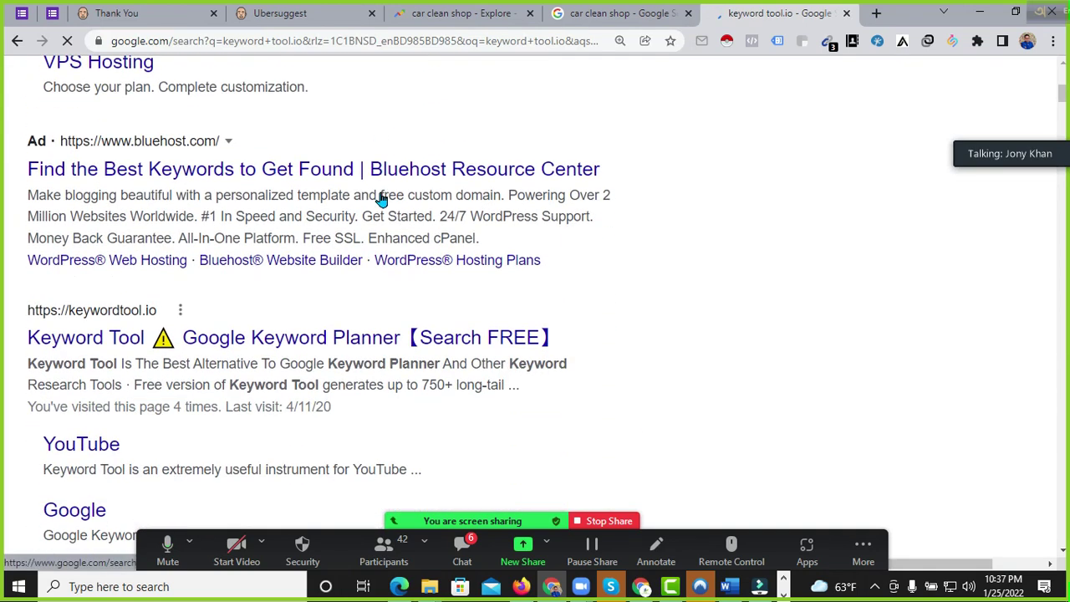
scroll(380, 199, "down", 1)
left_click(294, 260)
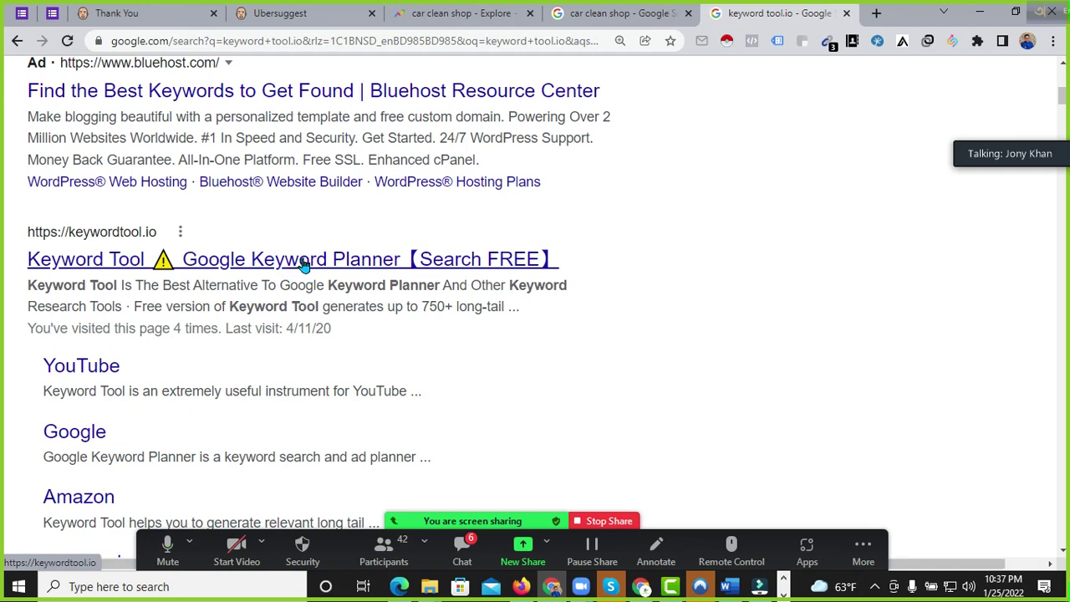
left_click(305, 262)
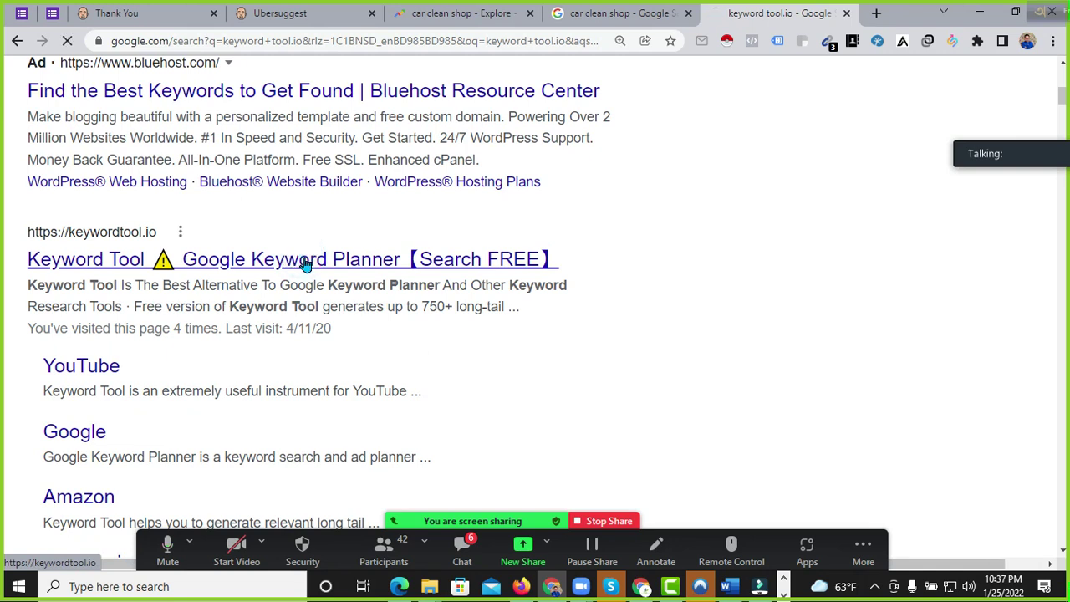
Step: Open the Keyword Tool website from the search results and set the target country and language to United States / English
left_click(305, 262)
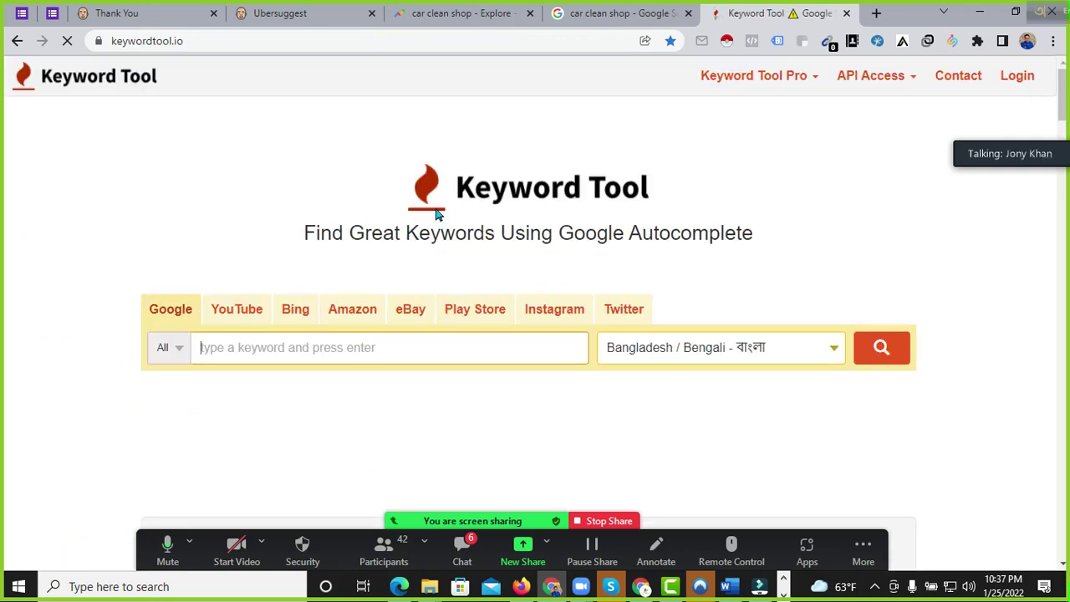
scroll(379, 209, "down", 2)
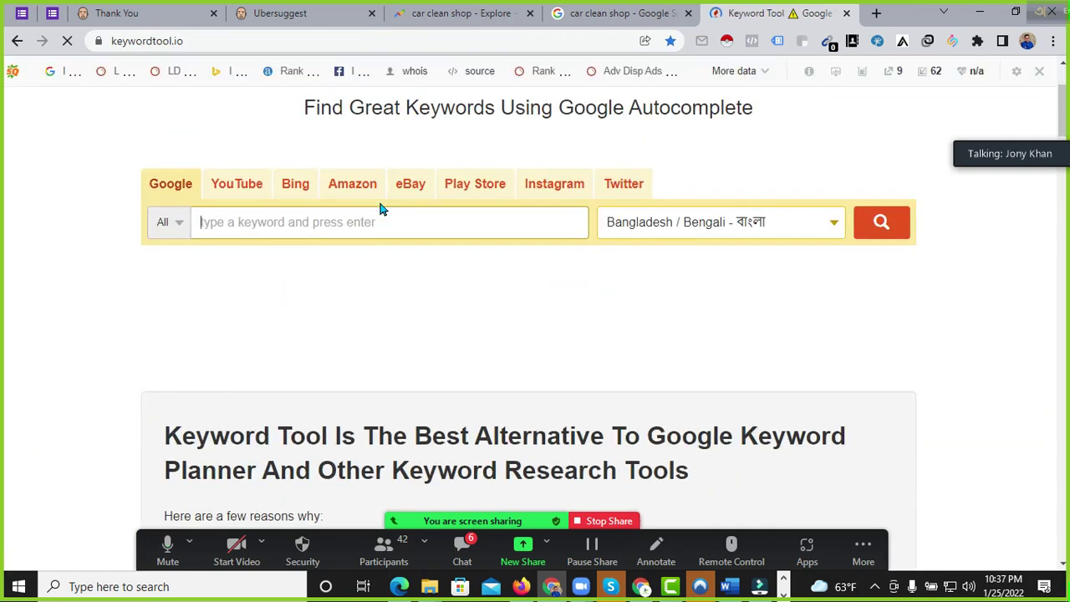
left_click(804, 223)
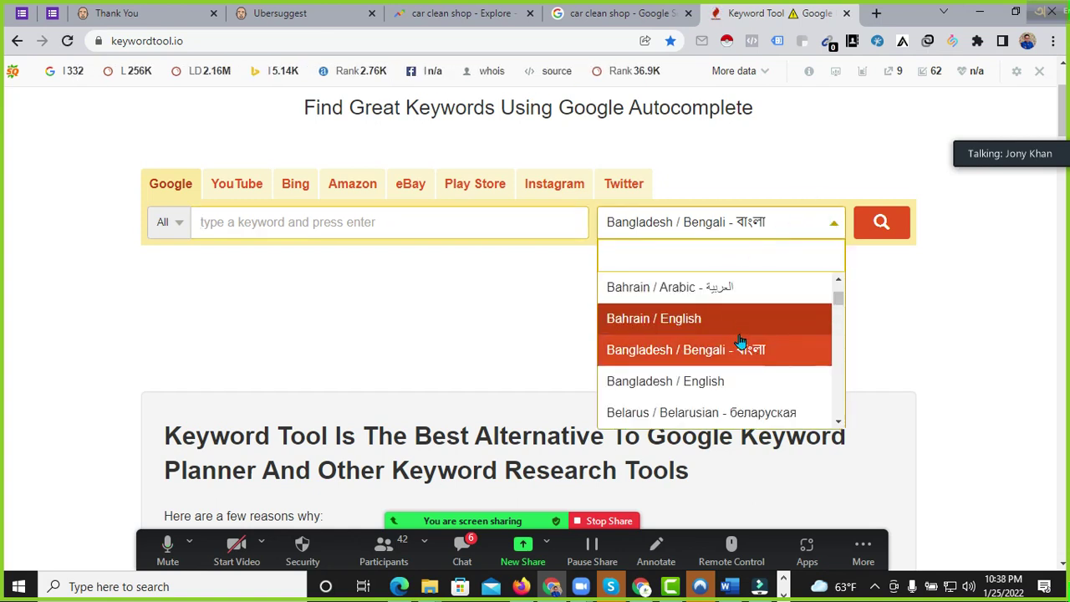
scroll(748, 334, "down", 1)
scroll(708, 292, "up", 3)
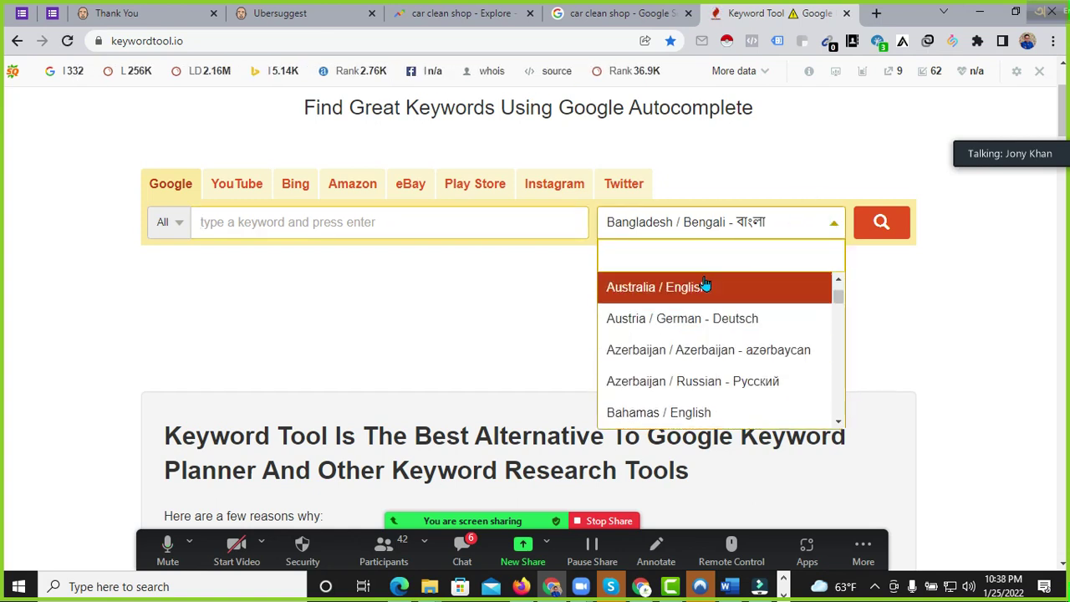
type("united")
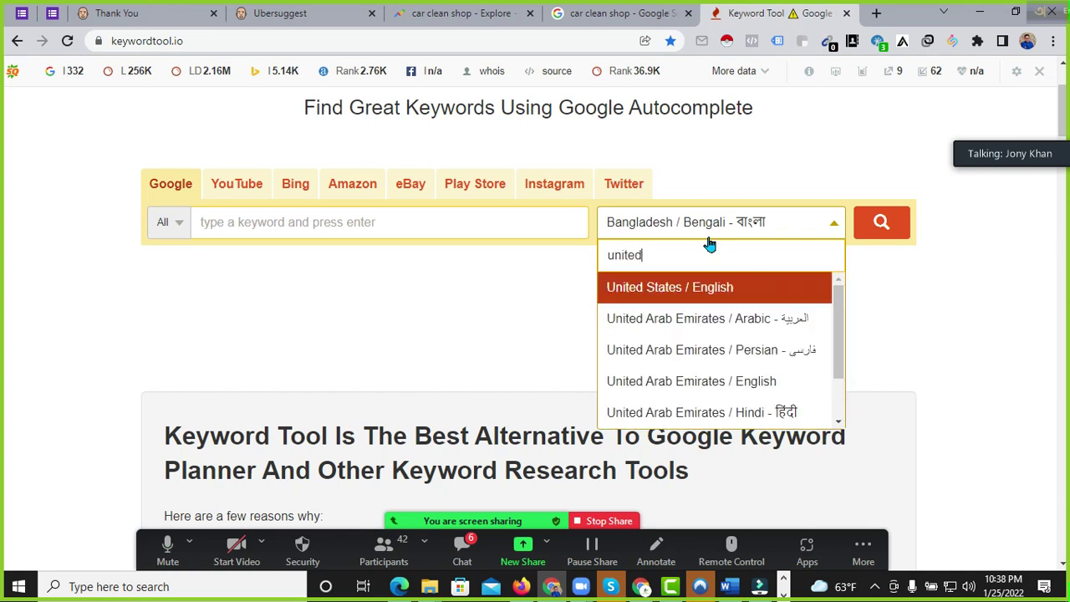
left_click(660, 292)
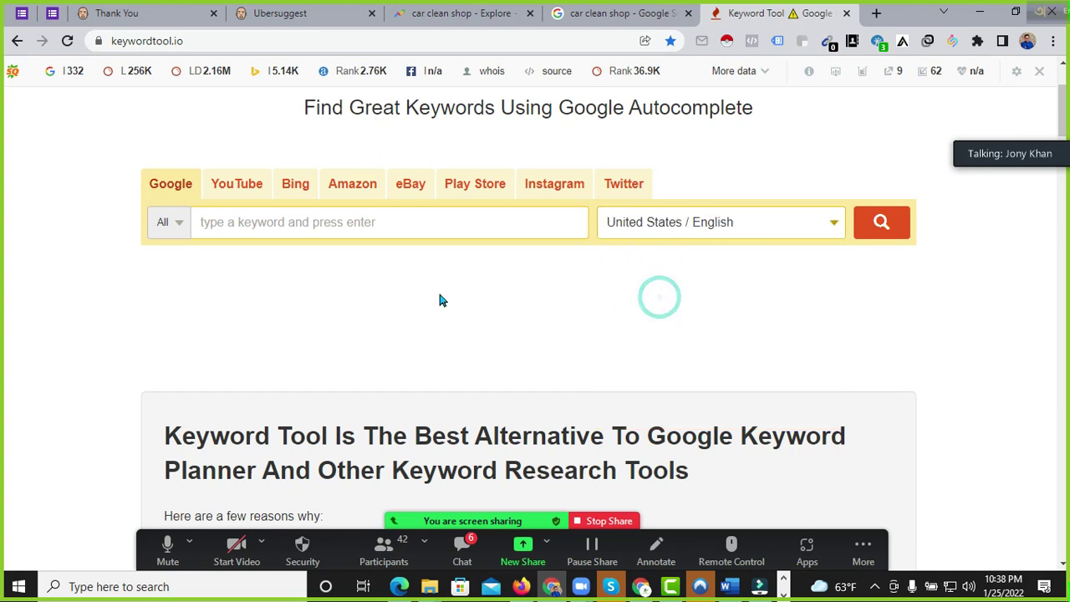
Step: Search for Google keyword suggestions for "car clean shop"
left_click(265, 222)
type("Car")
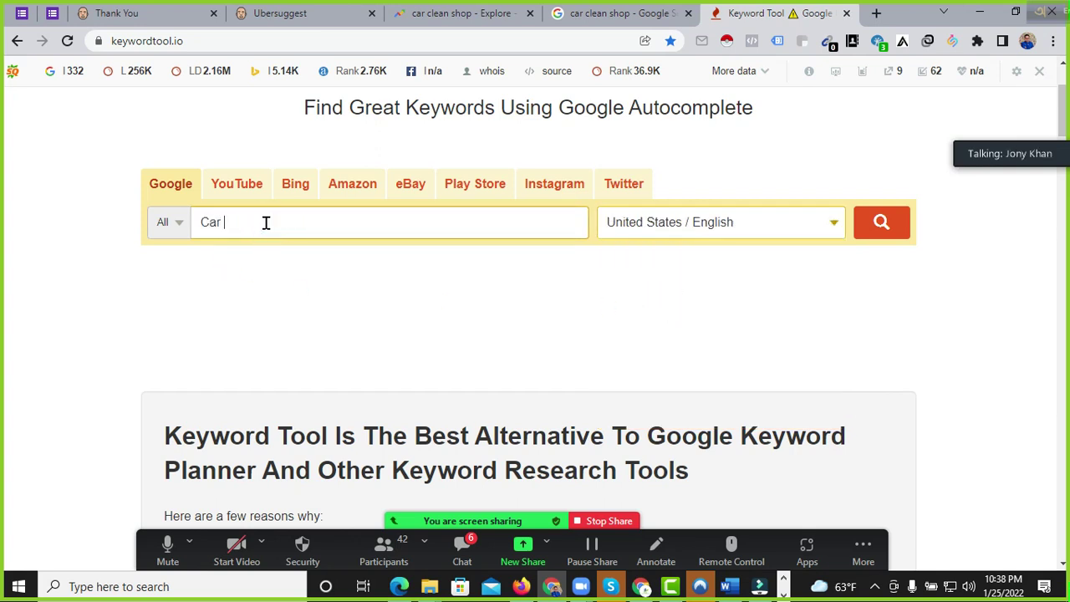
type(" clean shop")
left_click(881, 221)
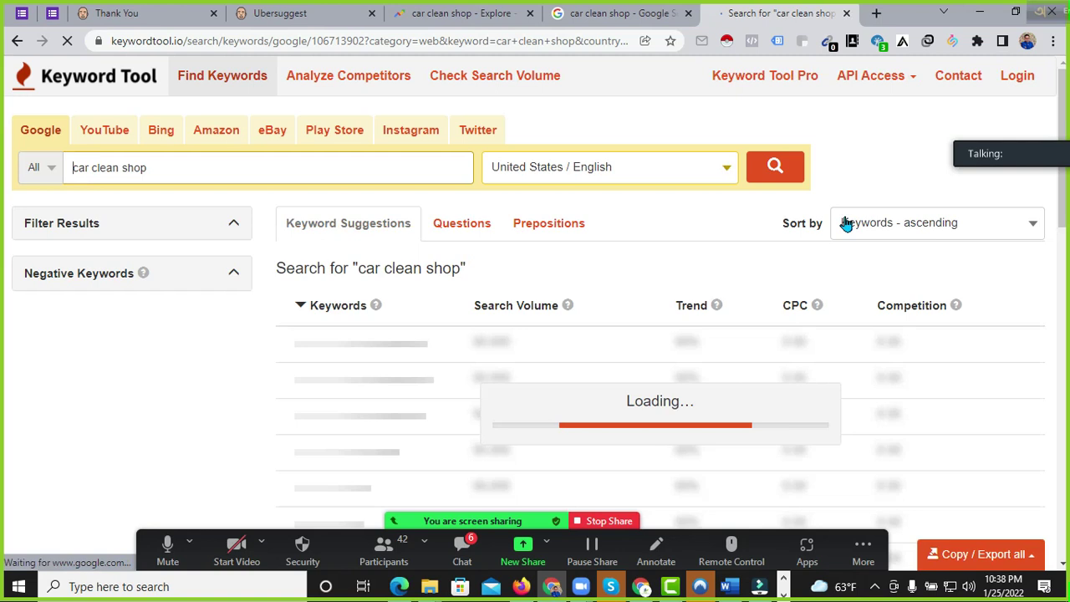
Step: Examine the number of unique keywords and the Search Volume, Trend, CPC and Competition columns for "car clean shop"
scroll(843, 218, "down", 1)
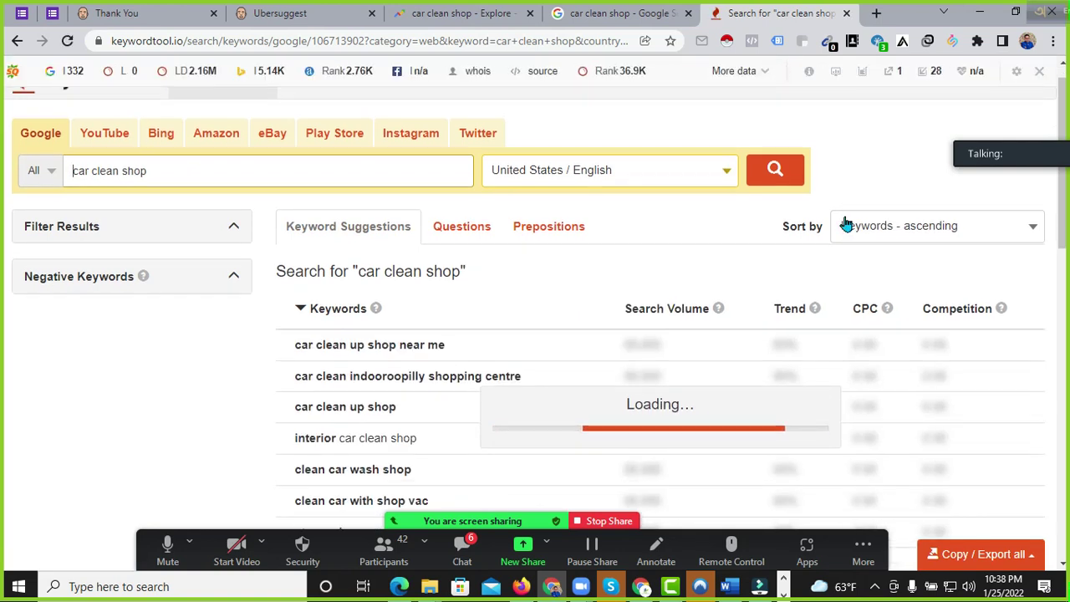
scroll(693, 258, "down", 1)
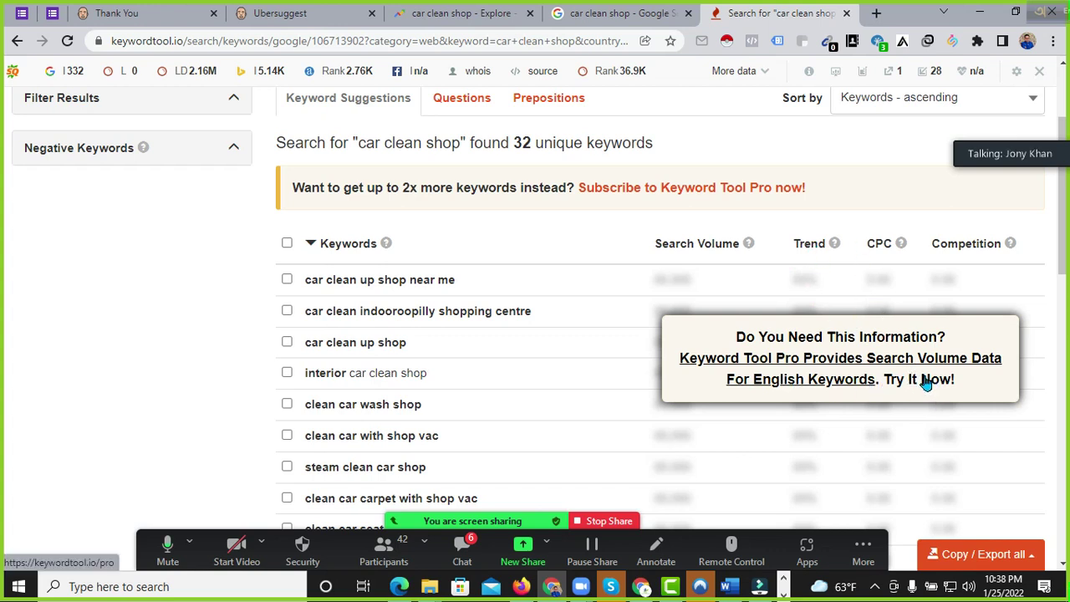
scroll(818, 250, "down", 1)
scroll(783, 267, "up", 2)
scroll(703, 325, "down", 1)
left_click_drag(514, 142, 662, 137)
left_click(740, 145)
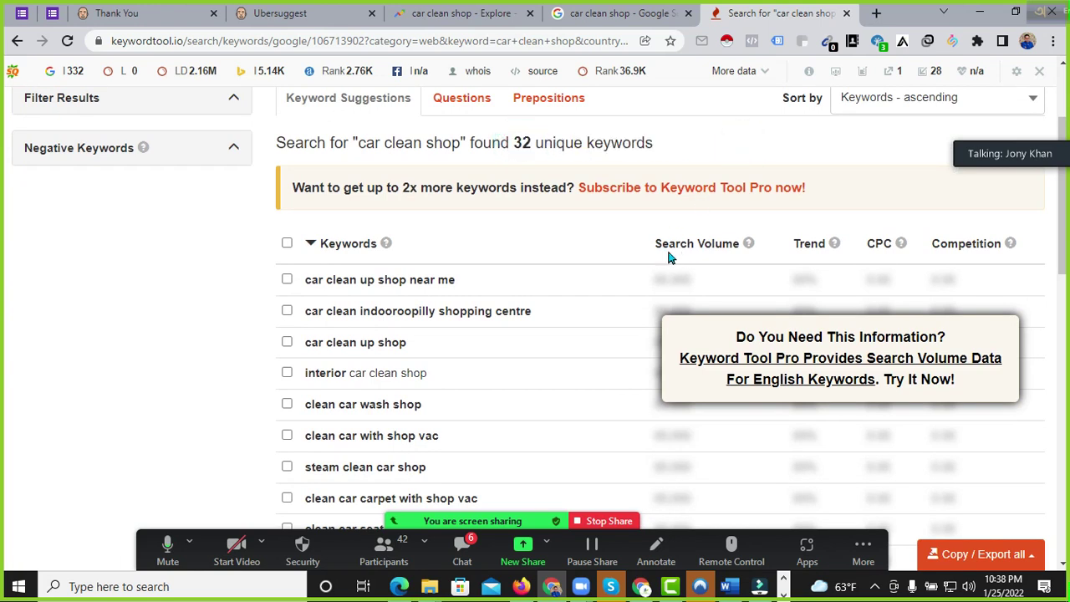
left_click_drag(645, 249, 731, 251)
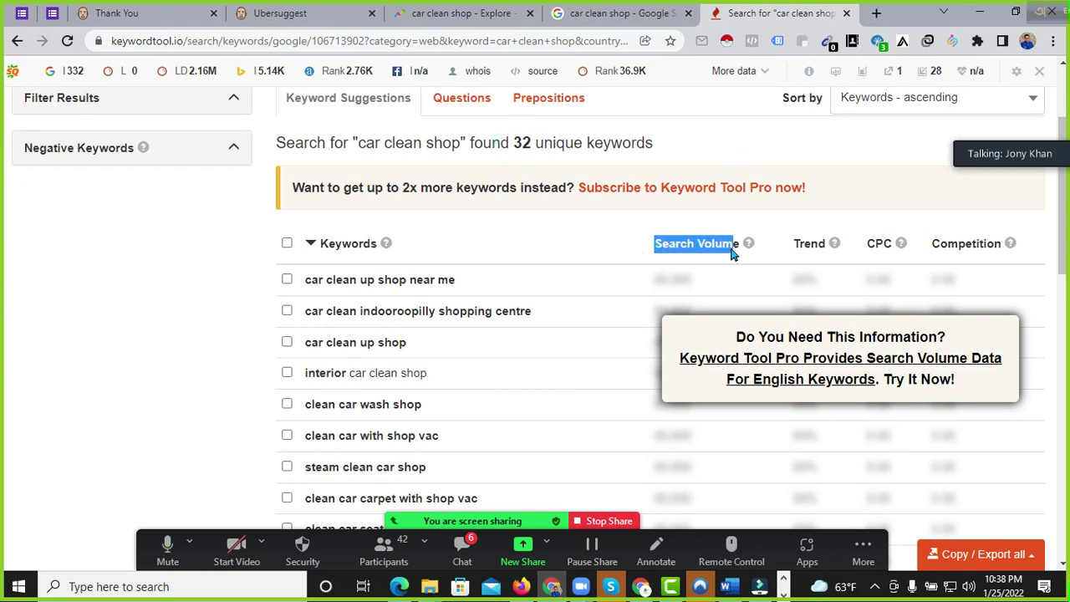
left_click(790, 245)
double_click(790, 245)
left_click_drag(869, 246, 1014, 253)
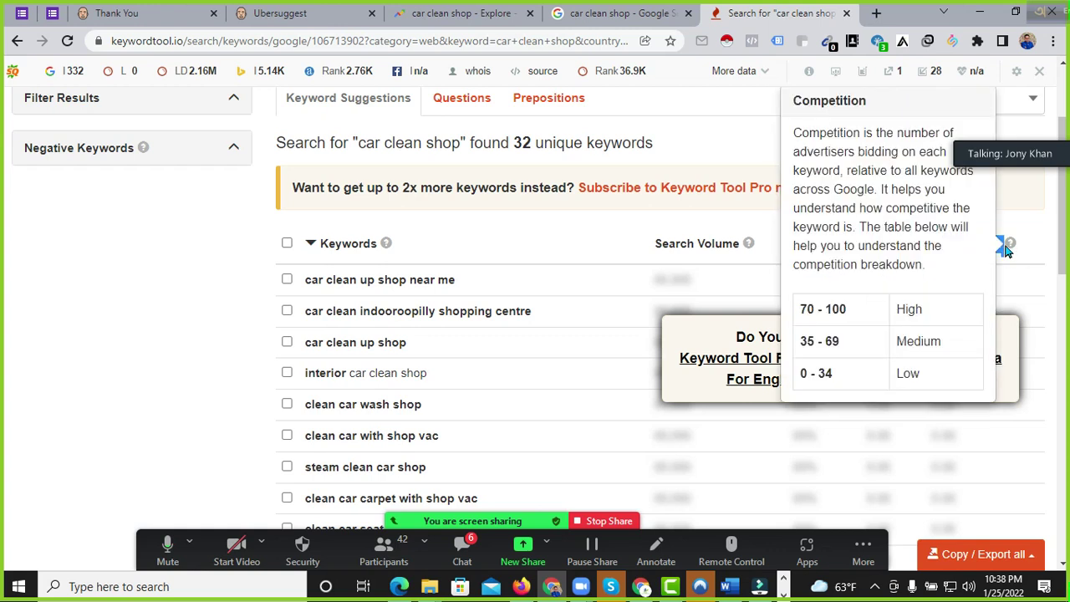
left_click(755, 137)
Step: Read through the whole list of "car clean shop" keyword suggestions and return to its start
scroll(515, 220, "down", 2)
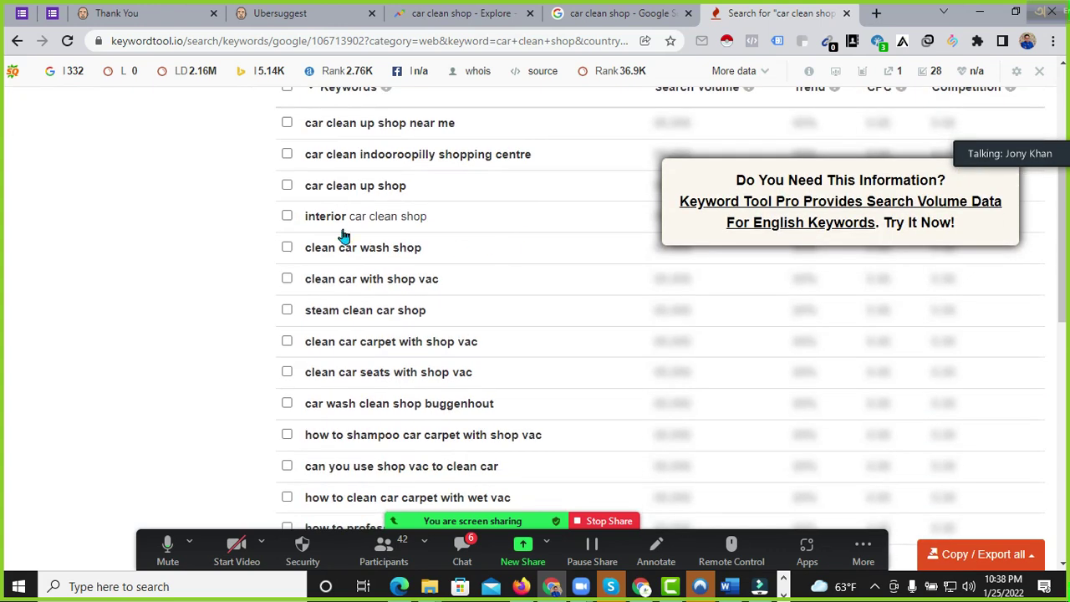
scroll(342, 236, "up", 1)
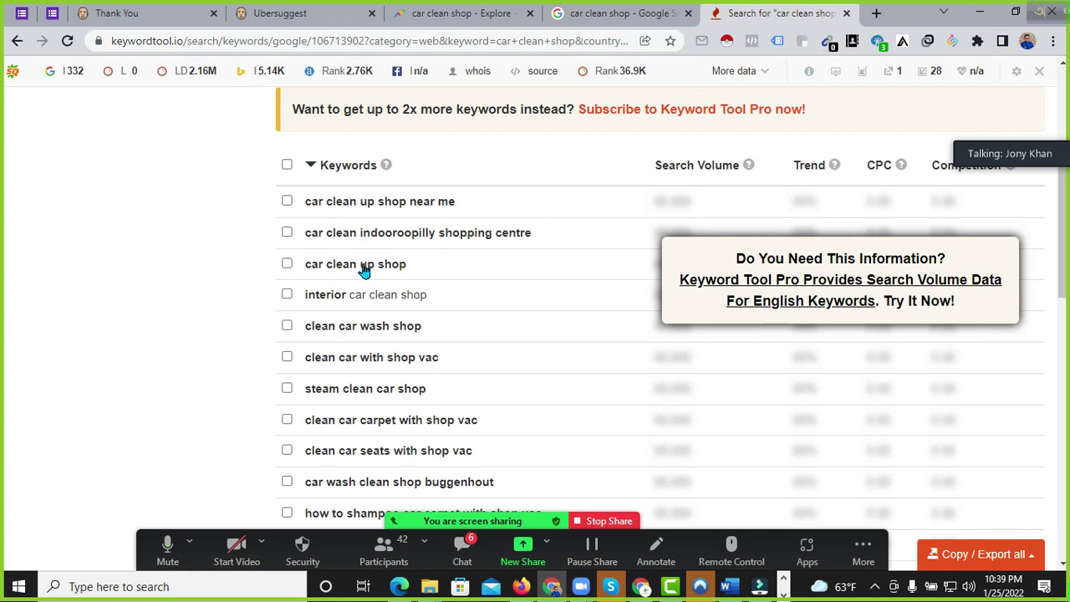
scroll(418, 250, "down", 6)
scroll(416, 235, "down", 4)
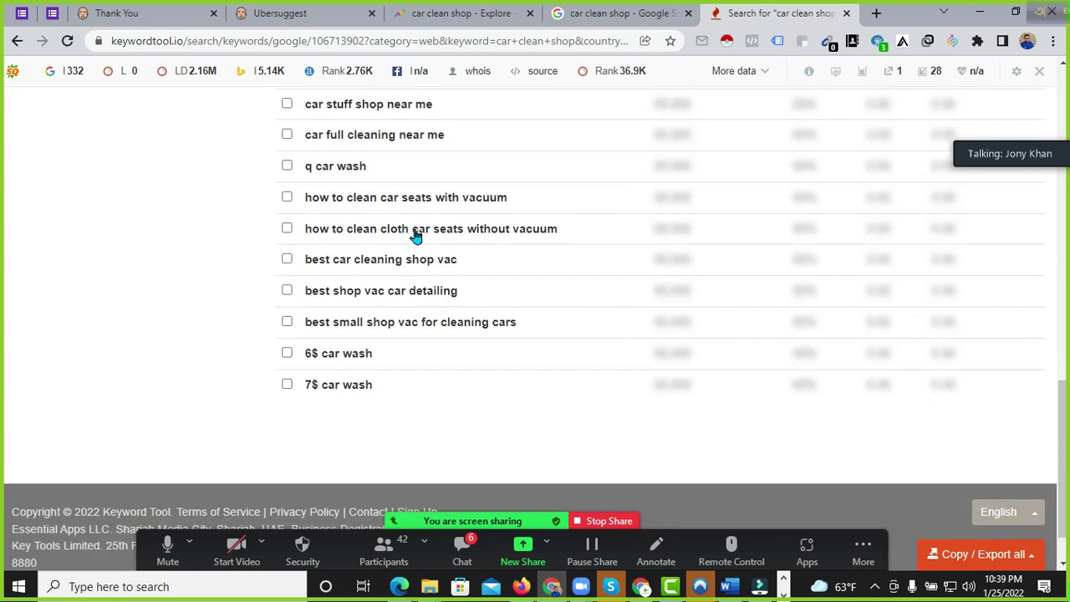
scroll(356, 220, "up", 8)
scroll(351, 218, "up", 5)
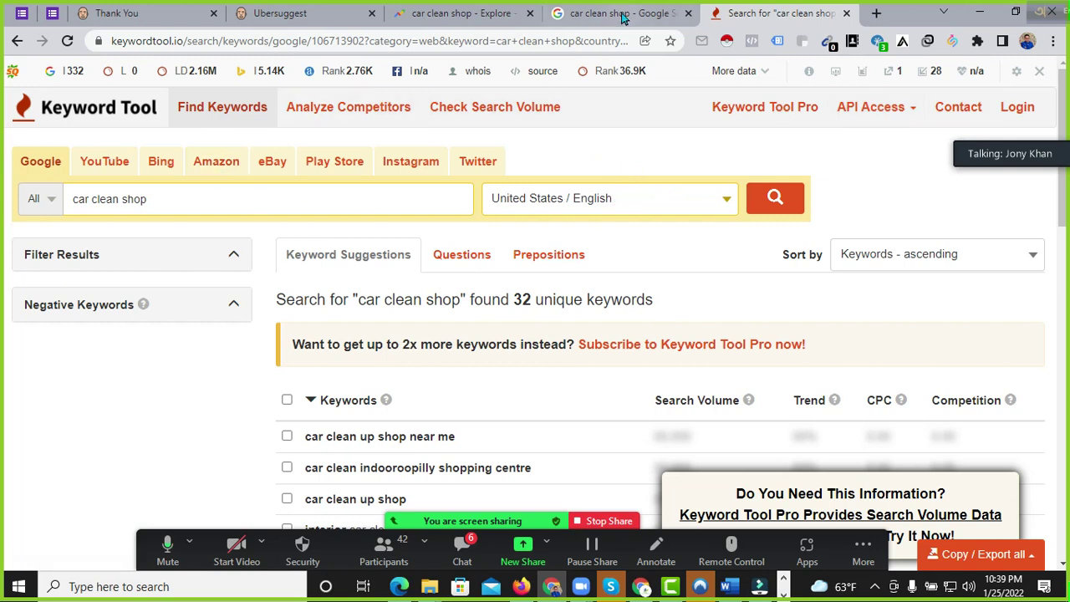
Step: Select the suggestions from "car clean up shop near me" through "how to clean car carpet with wet vac", leaving out "car clean up shop"
scroll(540, 265, "down", 4)
left_click(287, 122)
left_click(287, 154)
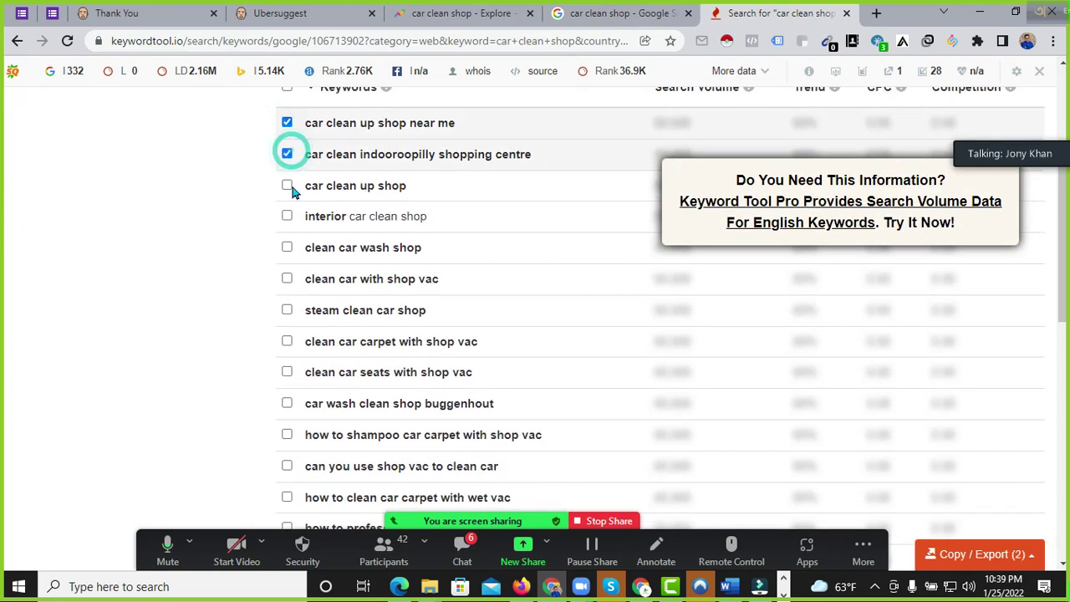
left_click(286, 215)
left_click(286, 247)
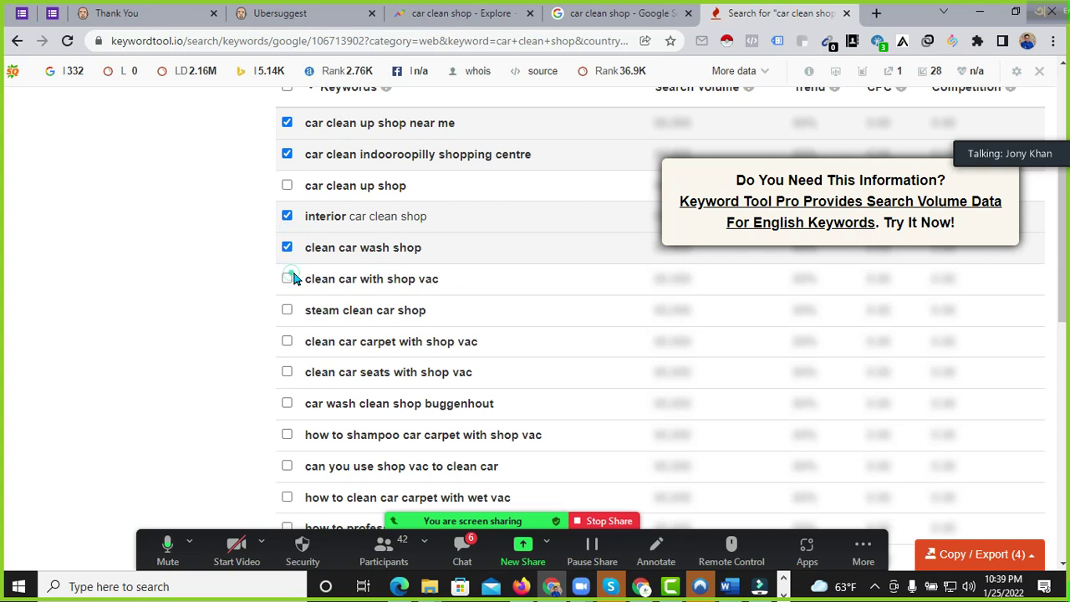
left_click(287, 278)
left_click(287, 311)
left_click(287, 341)
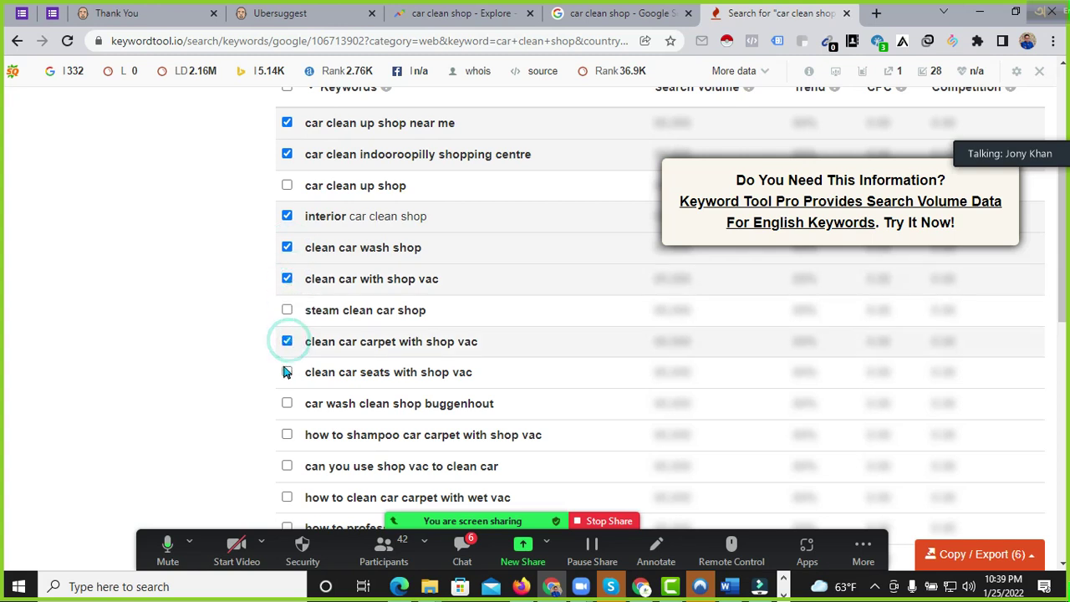
left_click(287, 310)
left_click(287, 373)
left_click(286, 403)
left_click(286, 434)
left_click(287, 465)
left_click(286, 498)
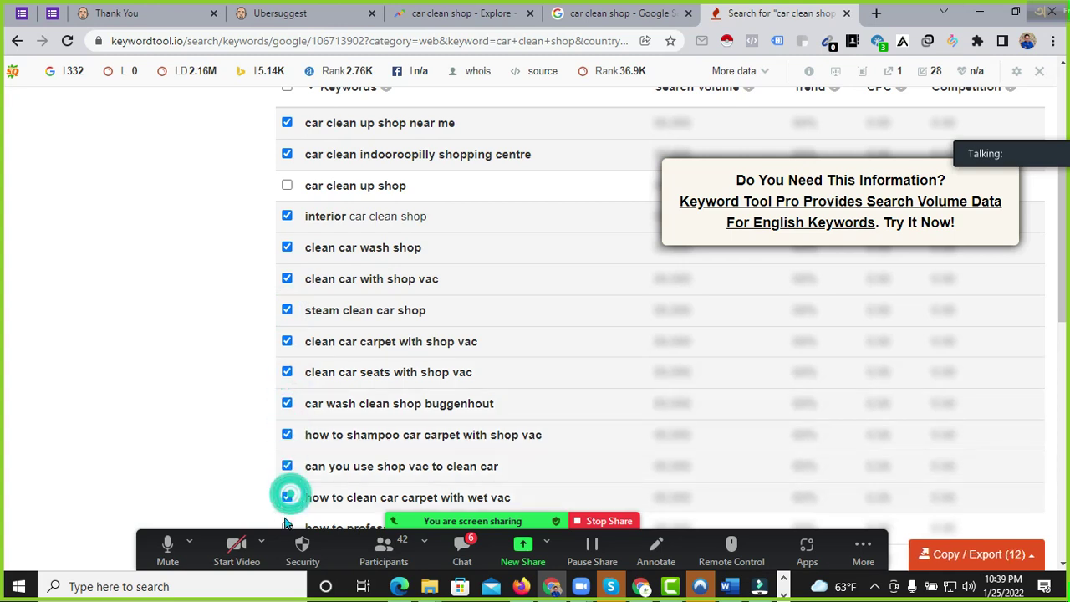
Step: Review the chosen suggestions and the Competition column, and deselect the keyword "car clean up shop near me"
scroll(342, 278, "down", 4)
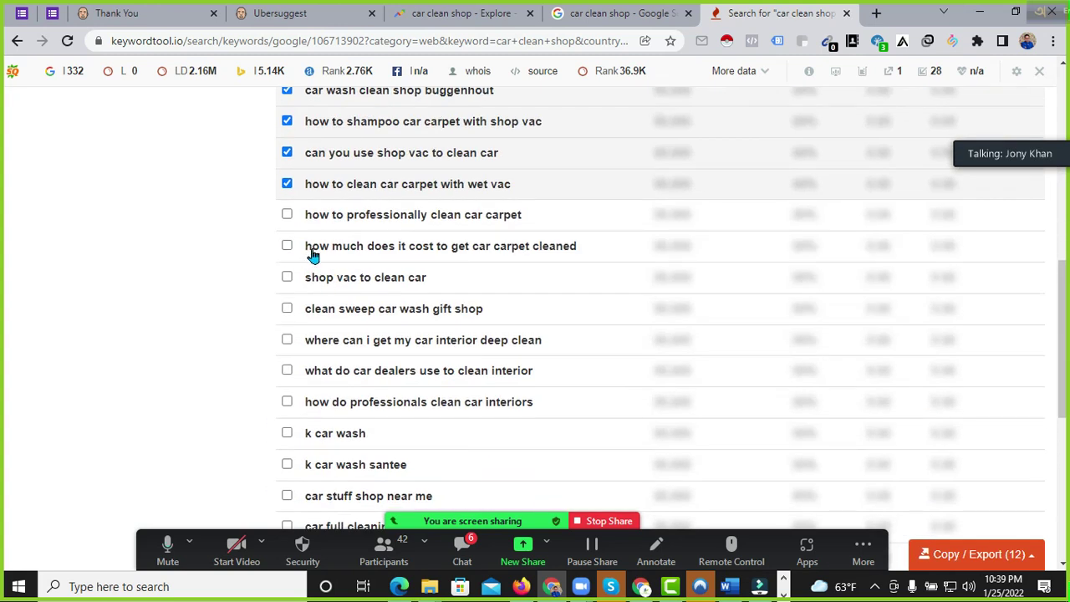
scroll(311, 247, "up", 10)
scroll(713, 183, "down", 3)
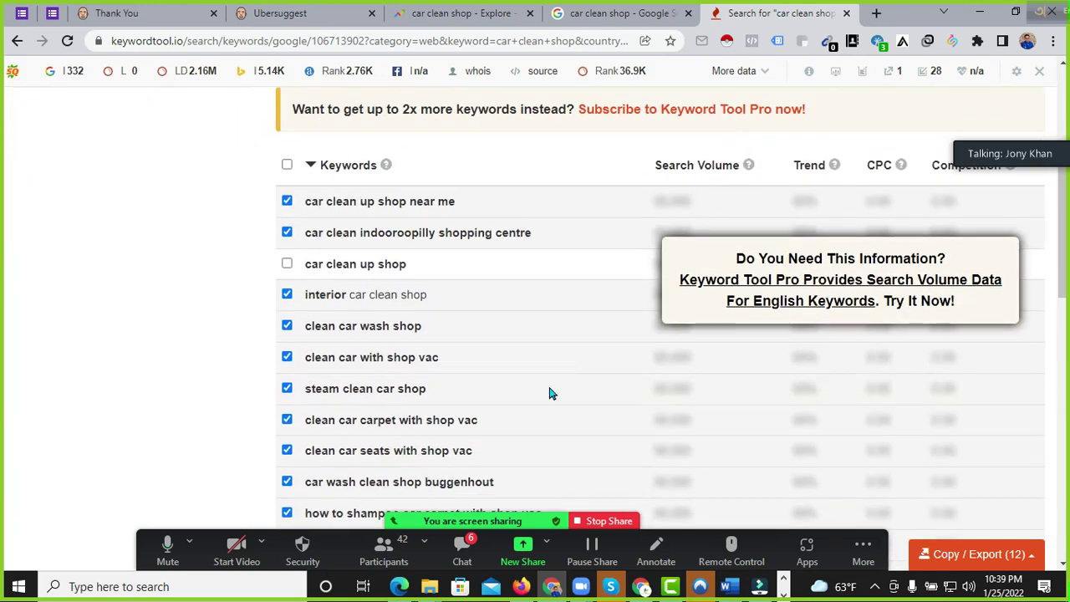
scroll(328, 243, "up", 1)
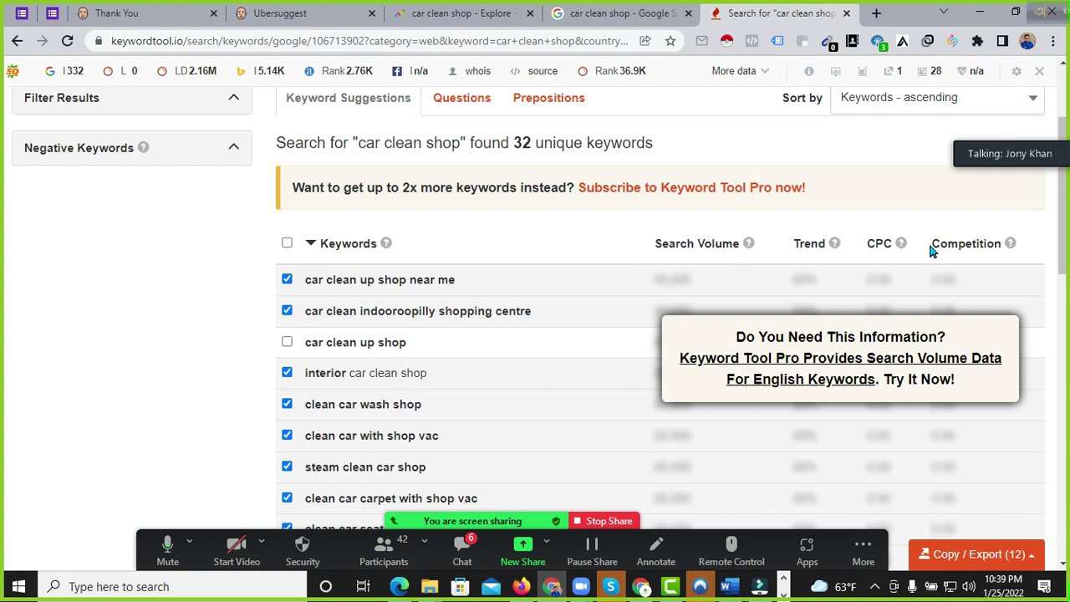
left_click_drag(931, 250, 995, 251)
left_click_drag(474, 285, 310, 286)
right_click(313, 284)
left_click(339, 290)
left_click(517, 217)
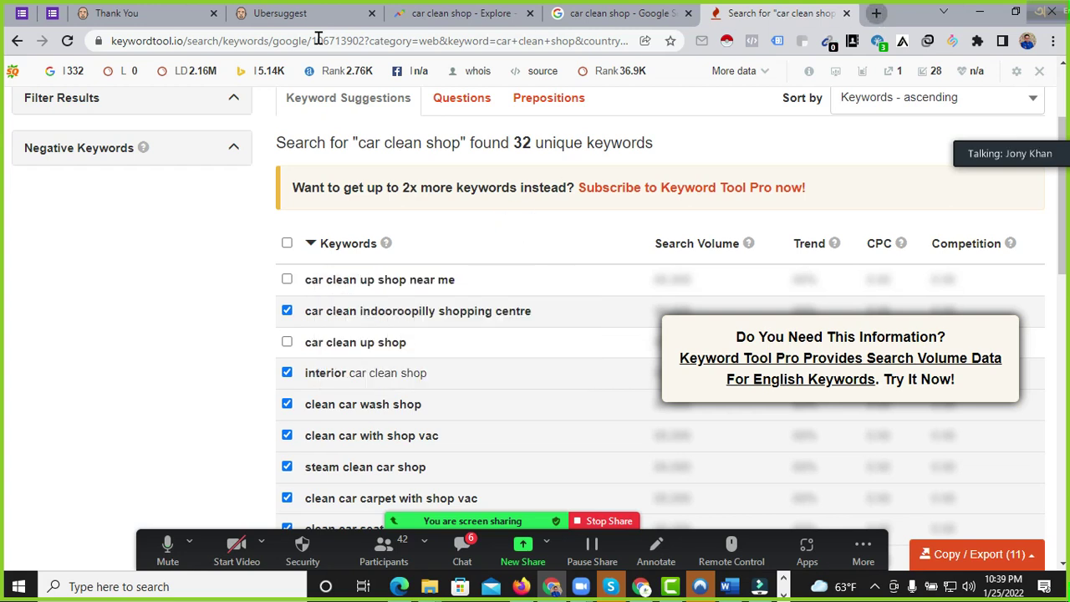
Step: Search Google for "car lover" in a new browser tab and look over the results
key("ctrl+t")
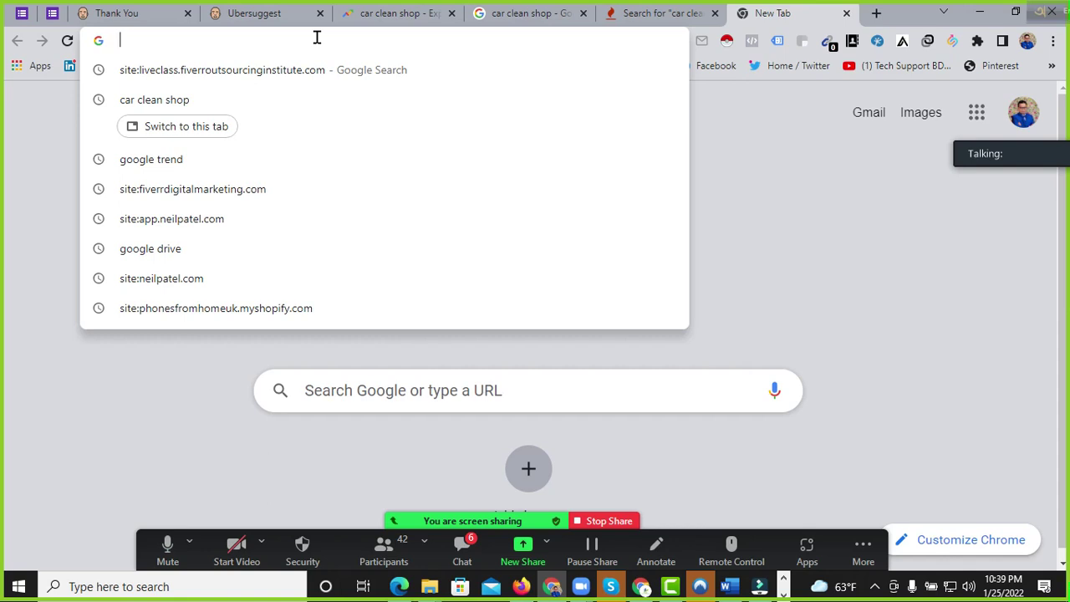
type("d")
key("BackSpace")
key("Escape")
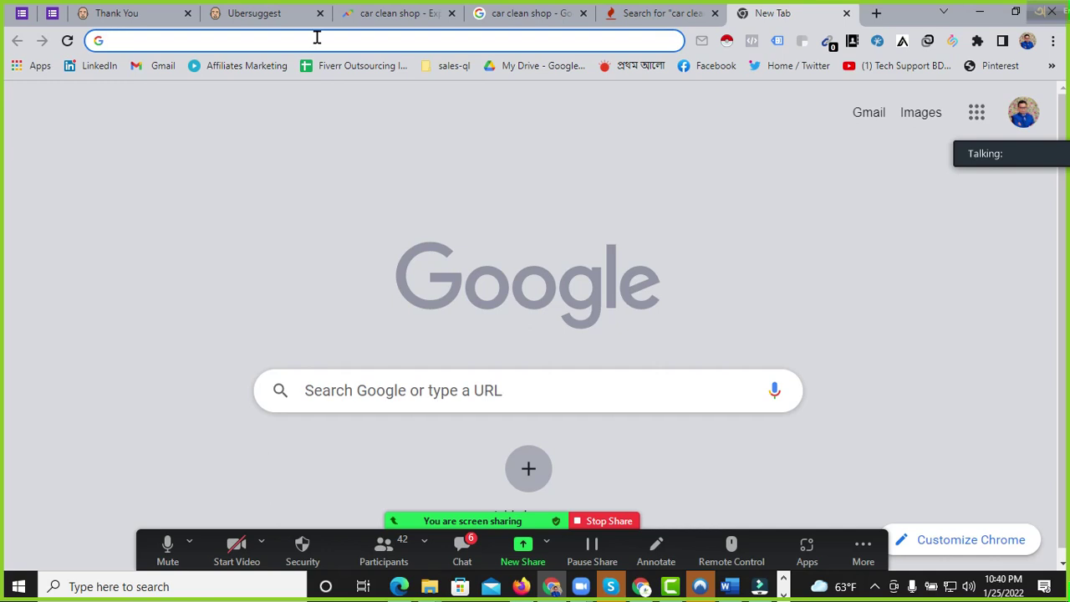
type("car")
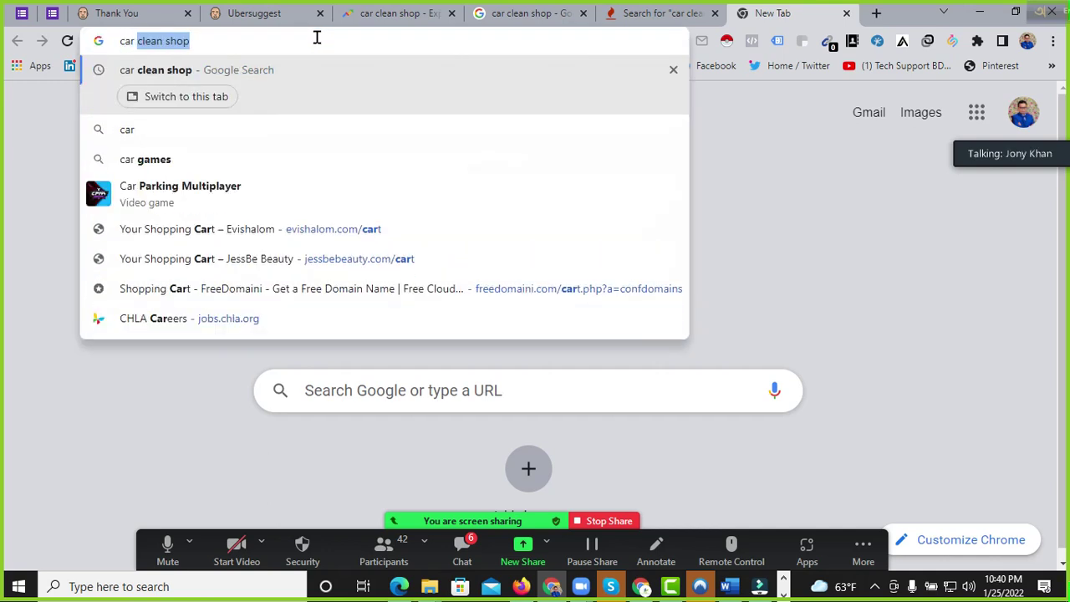
type(" lover")
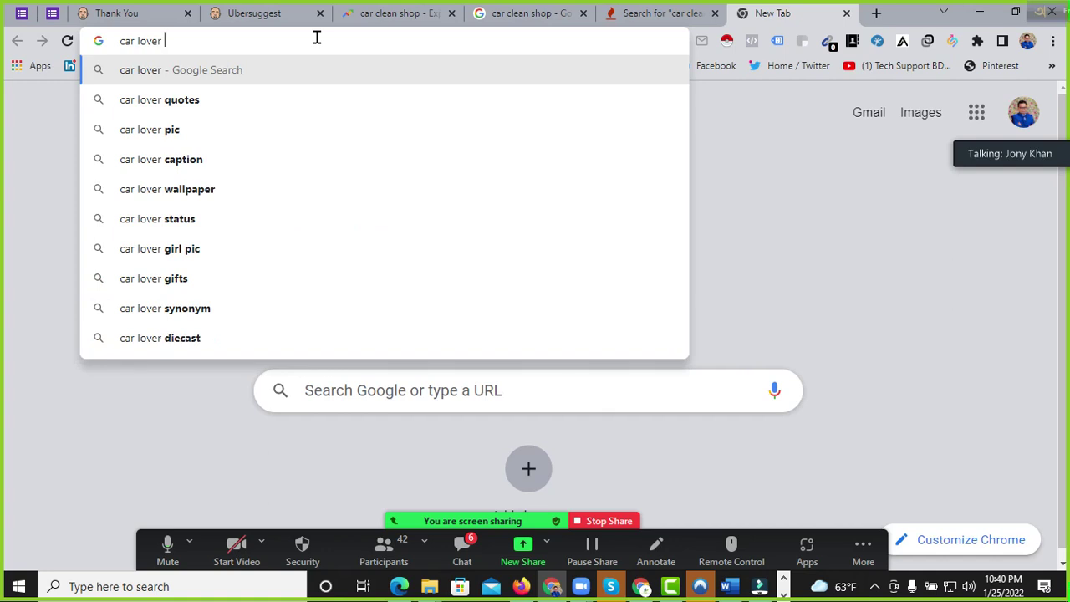
key("Return")
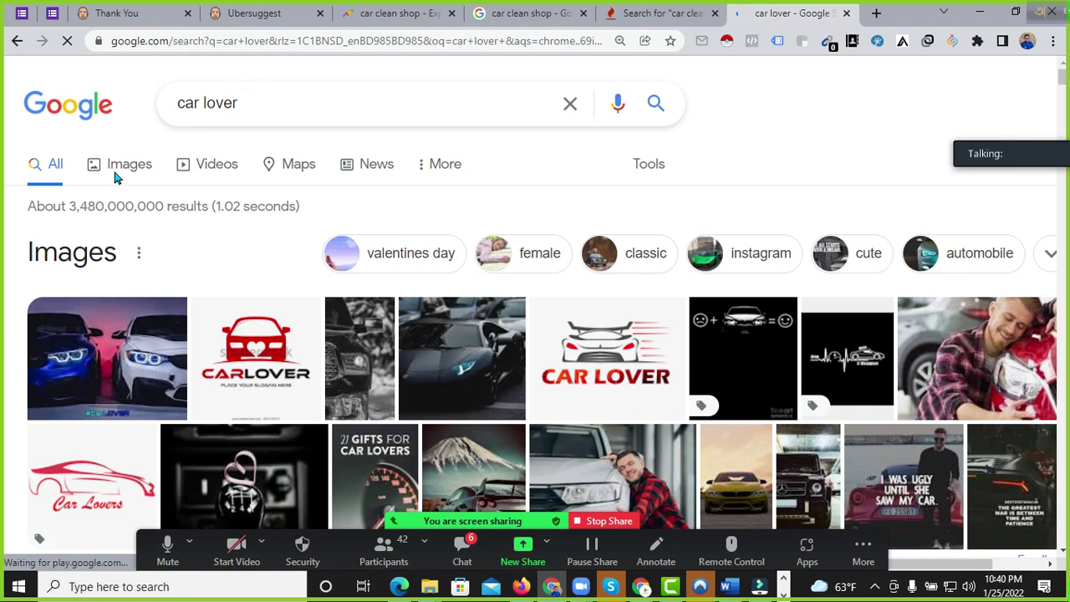
scroll(170, 213, "down", 4)
scroll(203, 206, "up", 4)
Step: Change the Google query to "cat lover" and browse down through its search results
left_click(211, 107)
key("BackSpace")
key("BackSpace")
type("a")
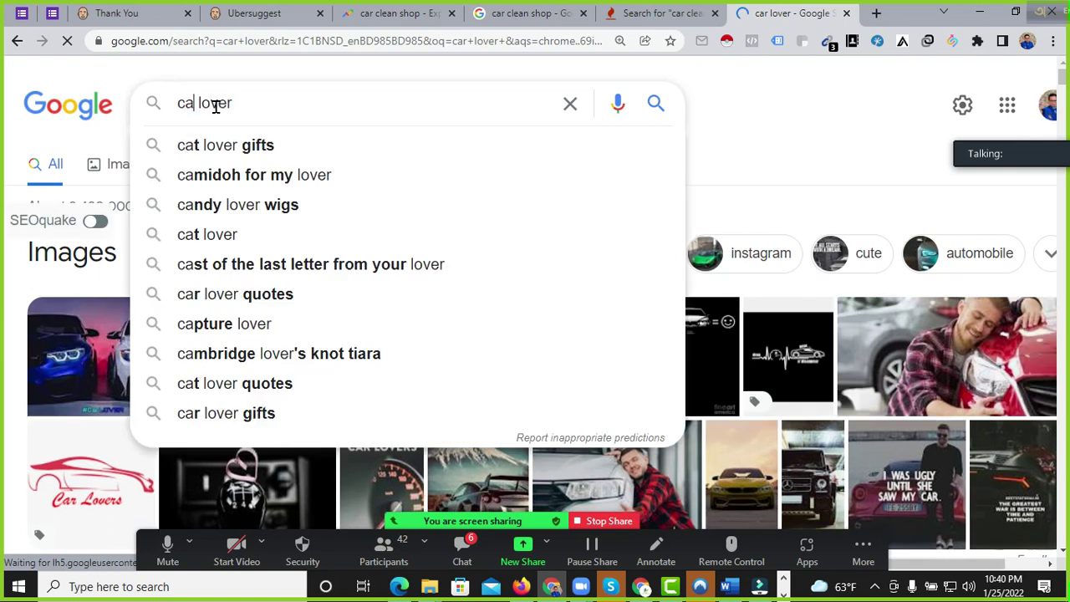
type("t")
left_click(298, 106)
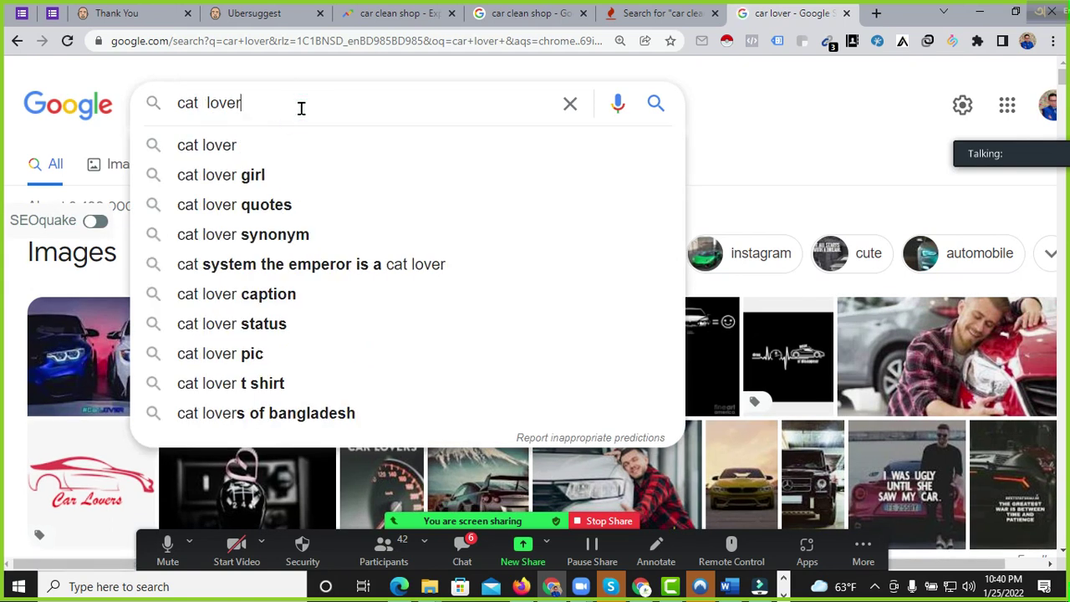
key("Return")
scroll(318, 221, "down", 12)
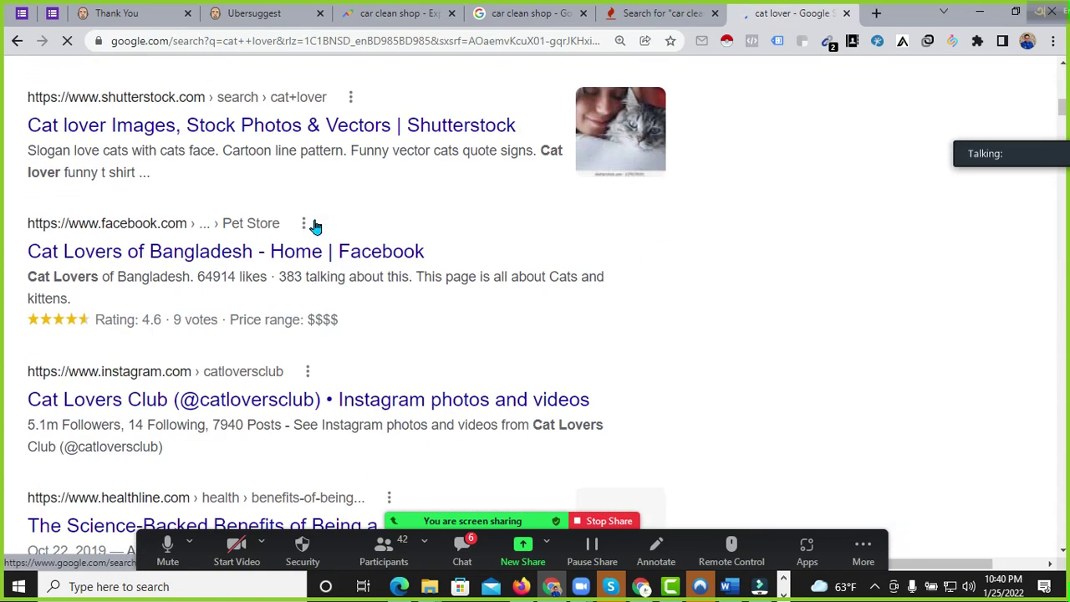
scroll(315, 225, "down", 10)
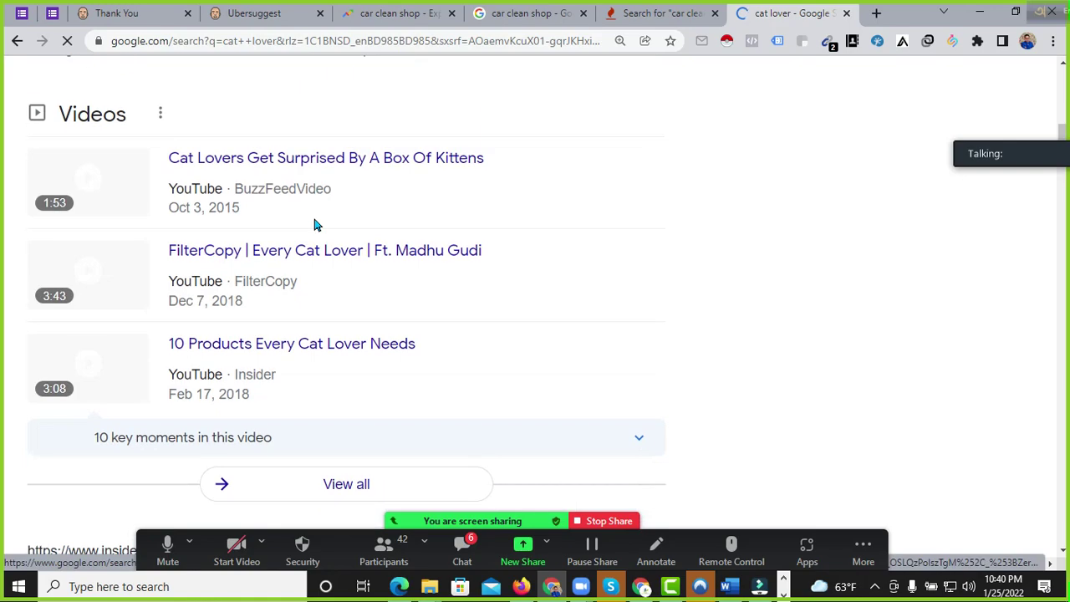
scroll(316, 224, "down", 7)
scroll(313, 223, "down", 10)
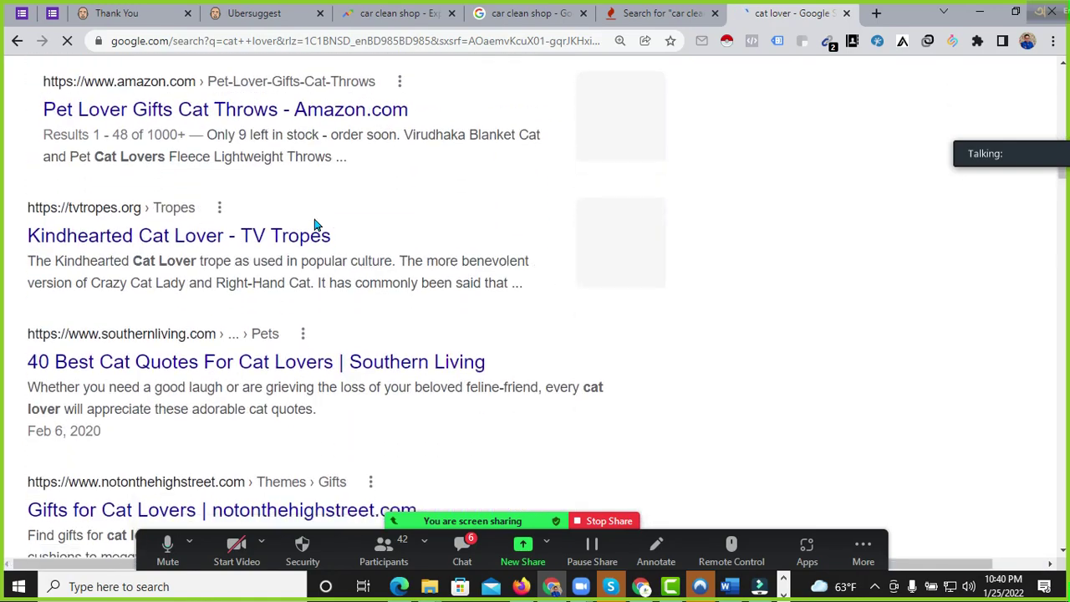
Step: Return to the start of the results page and clear the "cat lover" query from the Google search field
scroll(354, 226, "up", 12)
scroll(373, 218, "up", 15)
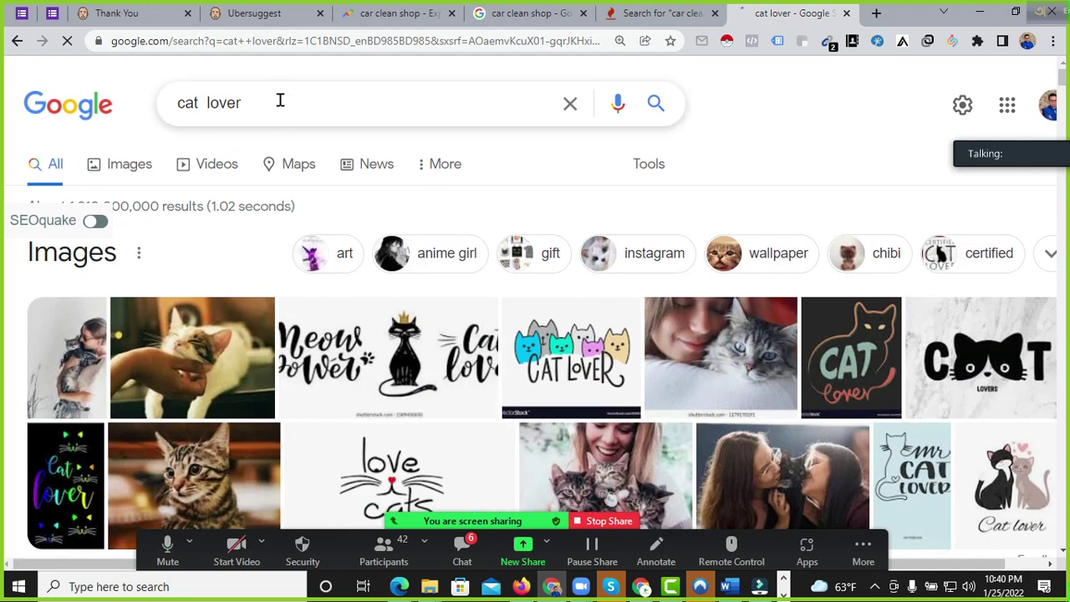
triple_click(280, 101)
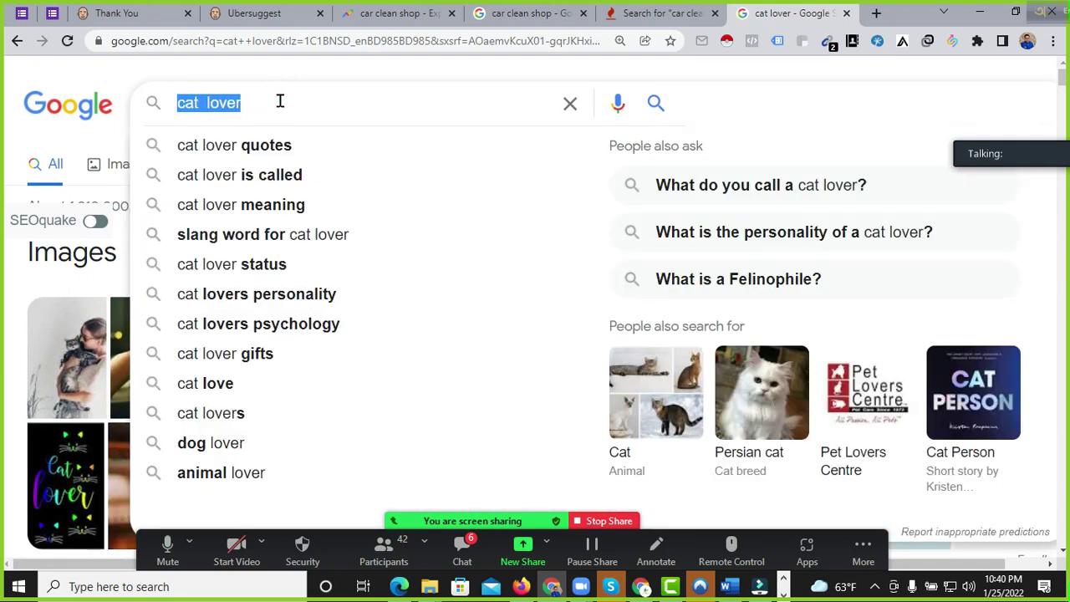
key("BackSpace")
type("hosti")
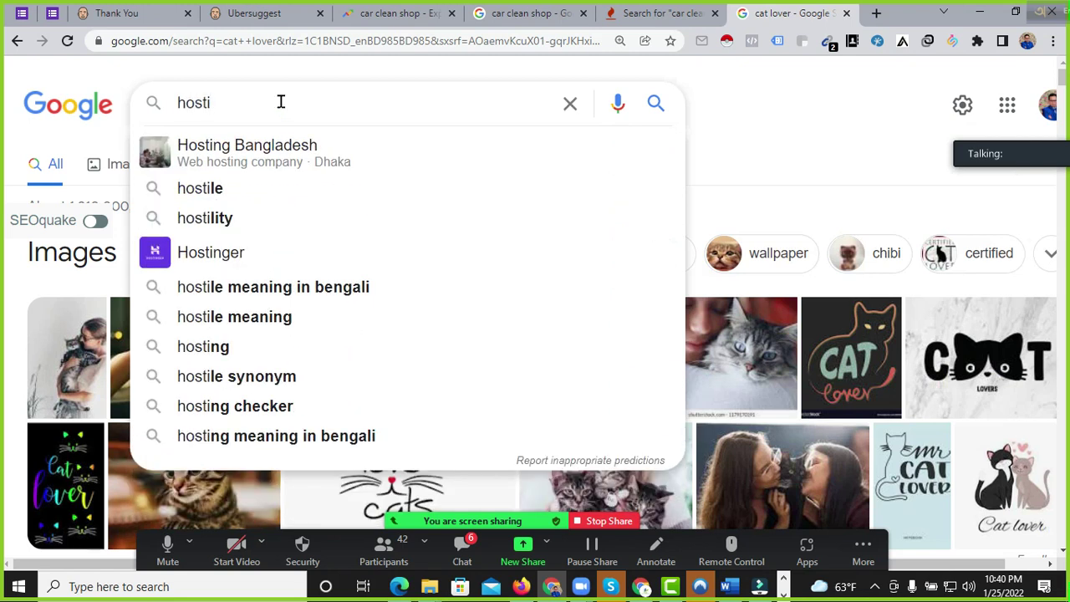
key("BackSpace")
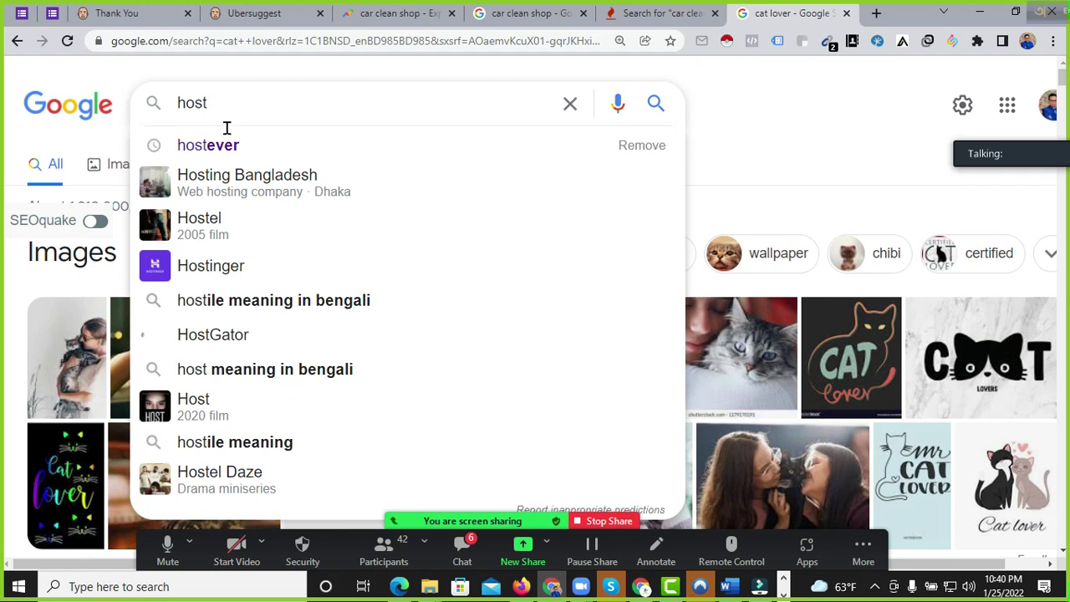
double_click(240, 95)
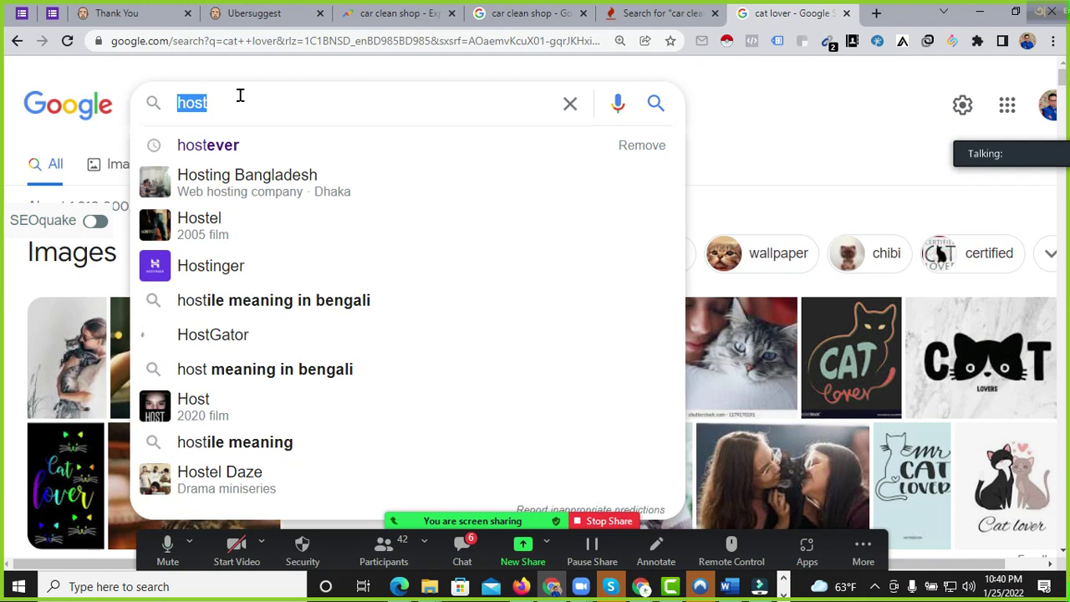
type("Hosting")
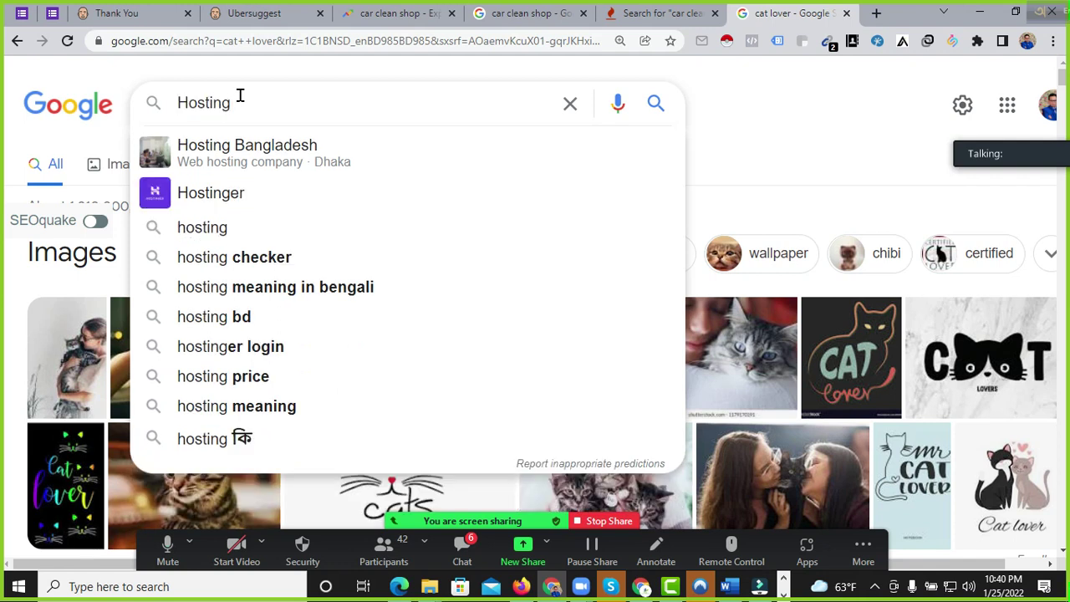
key("ctrl+a")
key("BackSpace")
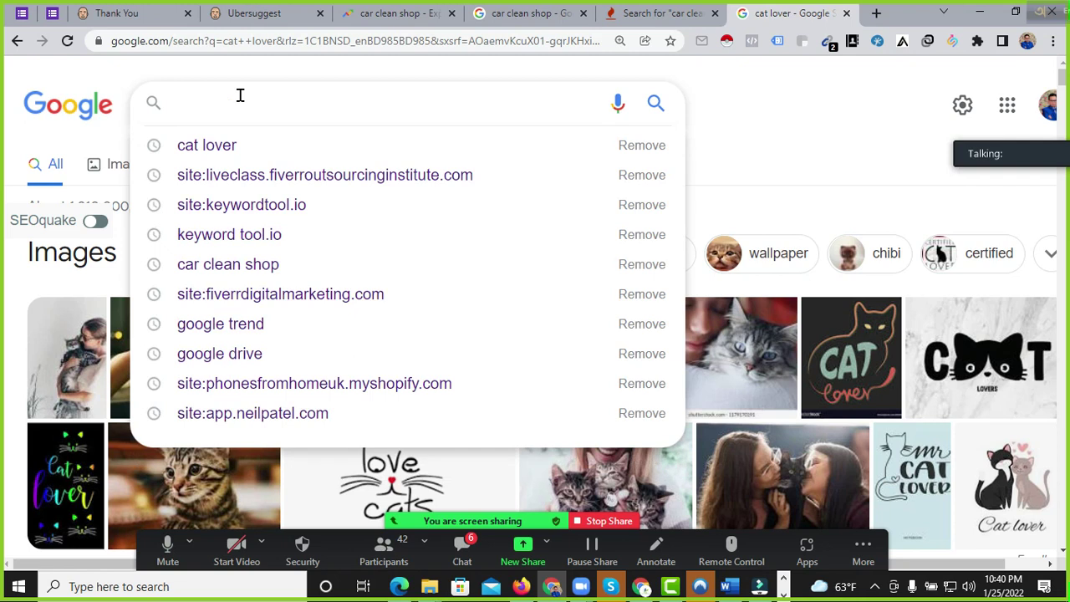
Step: Search Google for "Best hosting" and look over the ads and the list of best web hosting services
type("Best")
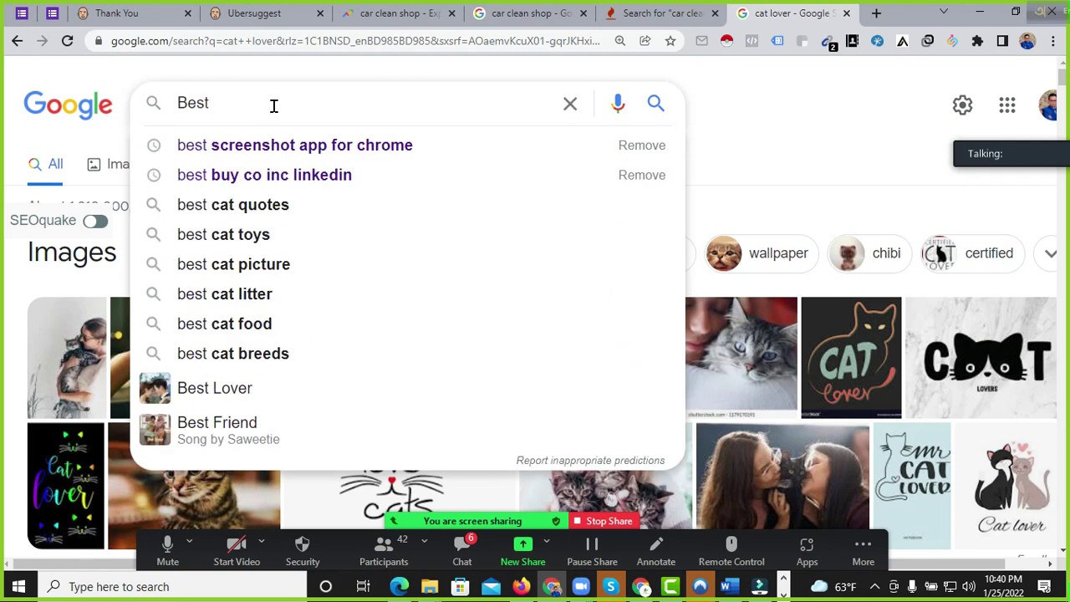
type(" hosting")
key("Return")
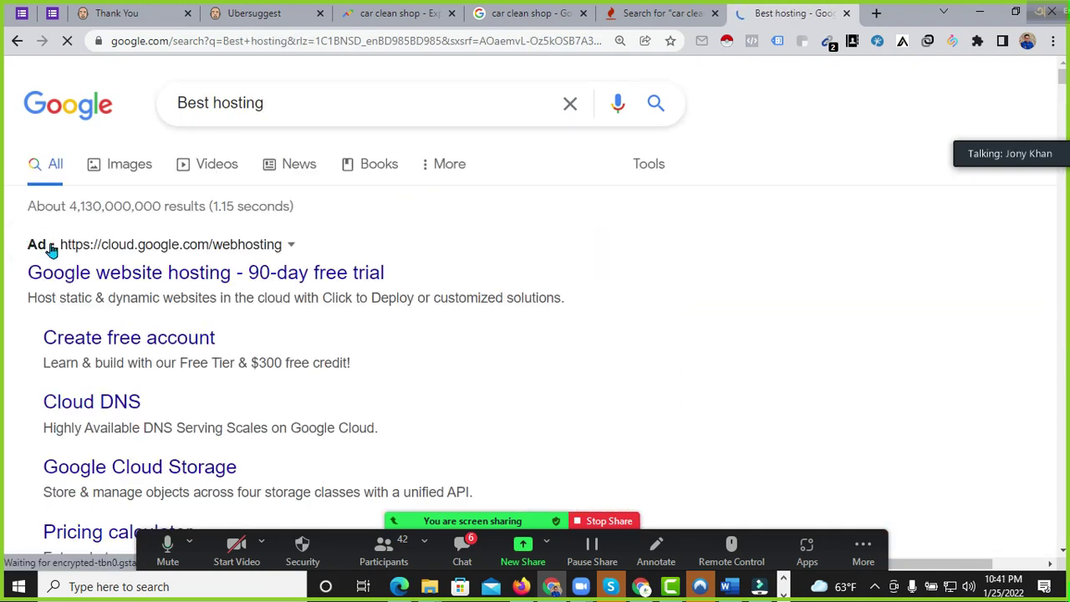
left_click_drag(51, 246, 232, 239)
scroll(503, 217, "down", 5)
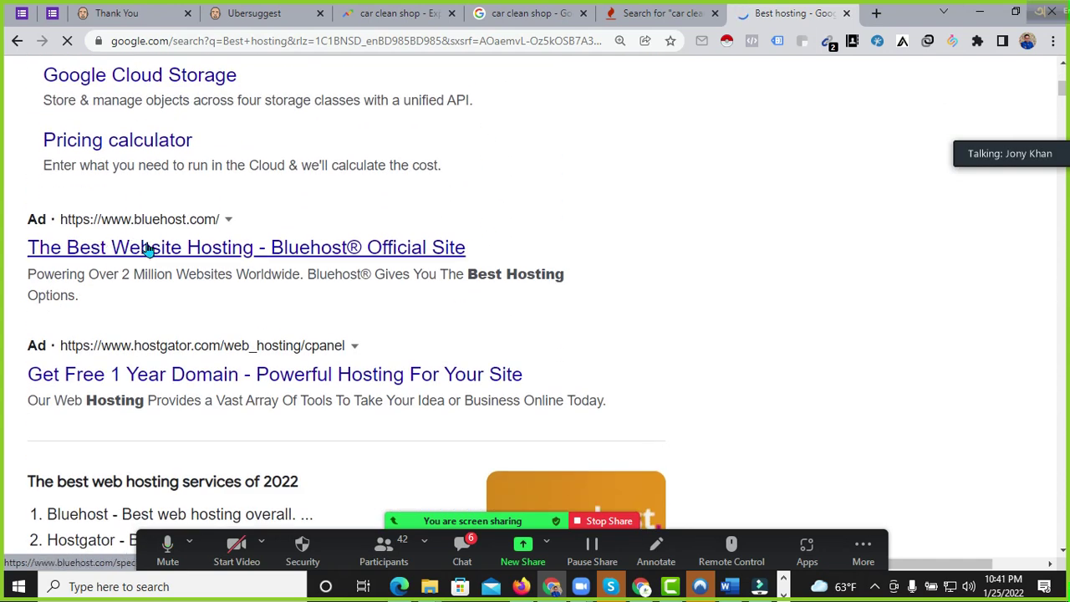
scroll(494, 242, "down", 1)
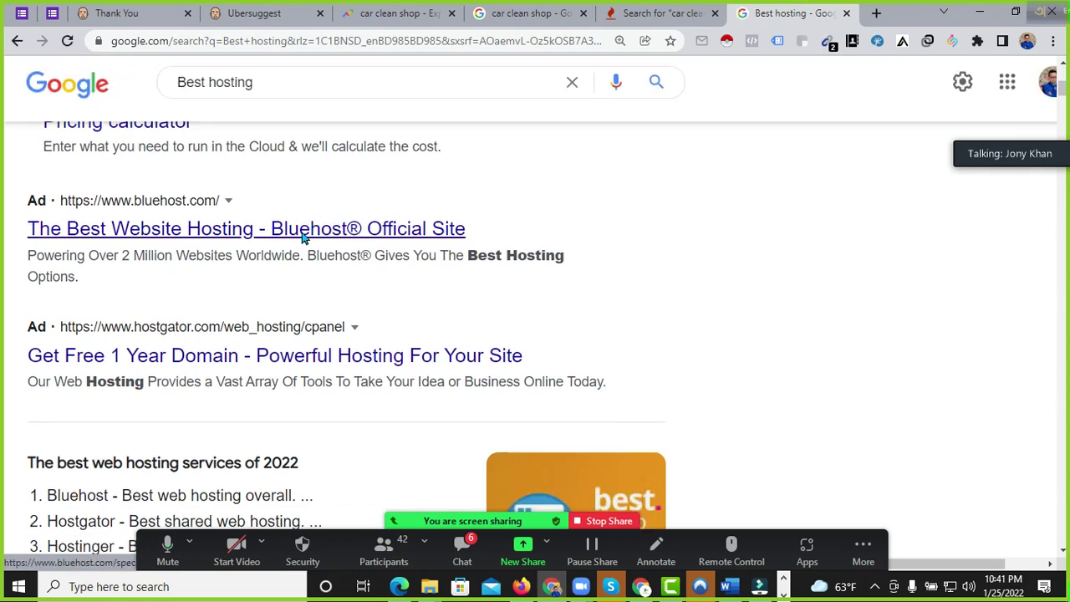
scroll(162, 228, "down", 1)
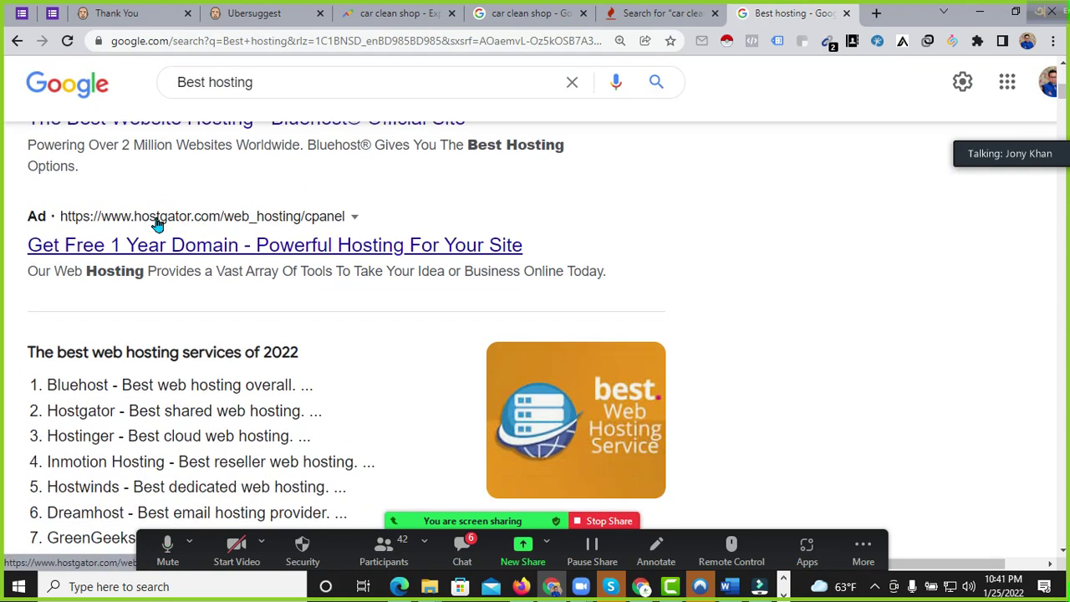
scroll(84, 226, "down", 5)
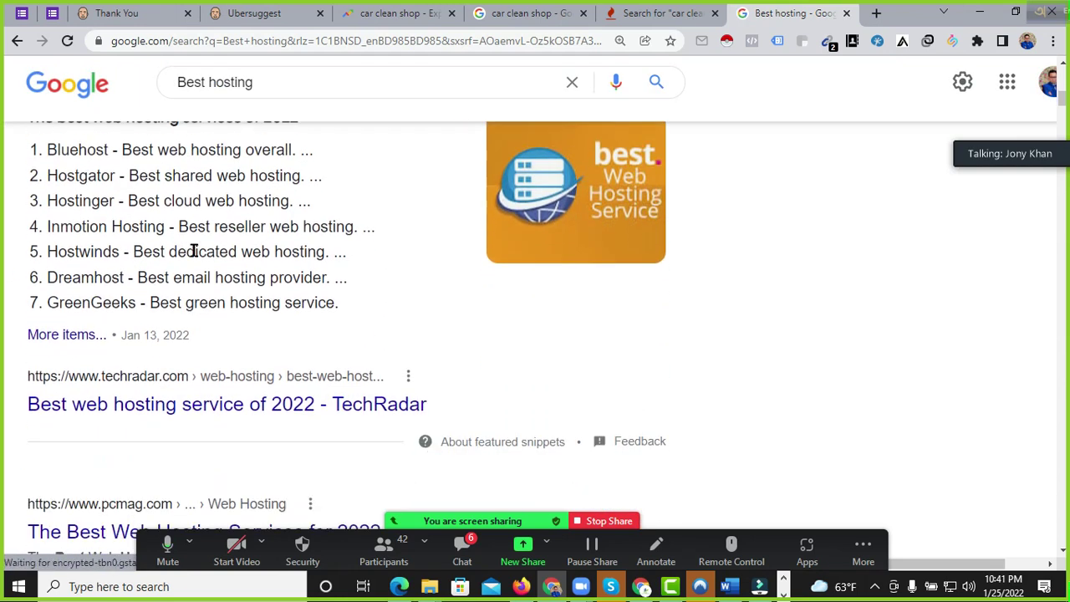
scroll(26, 309, "up", 11)
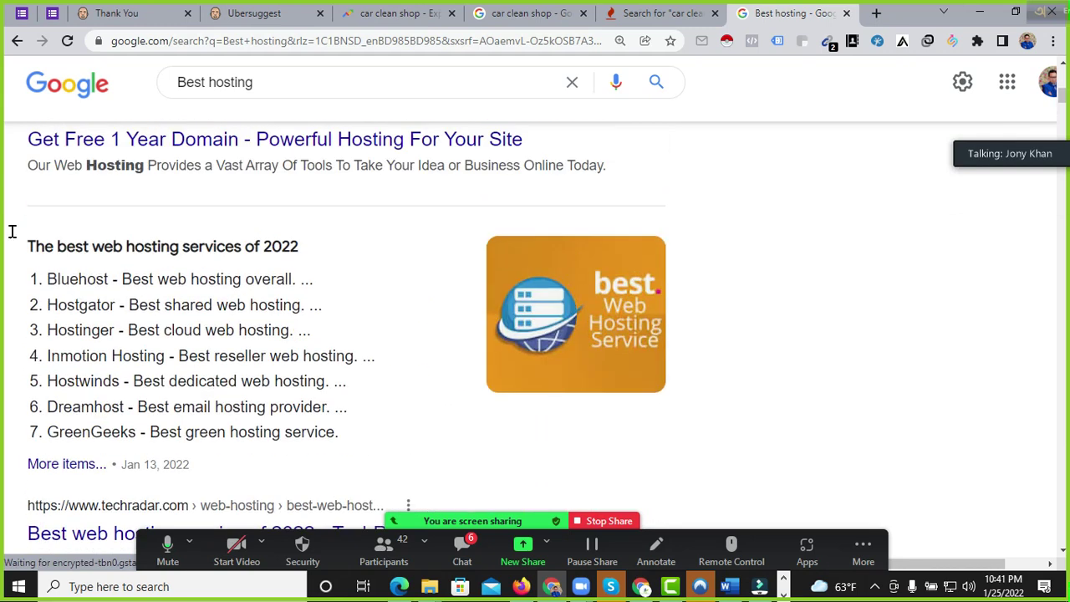
left_click_drag(26, 158, 26, 209)
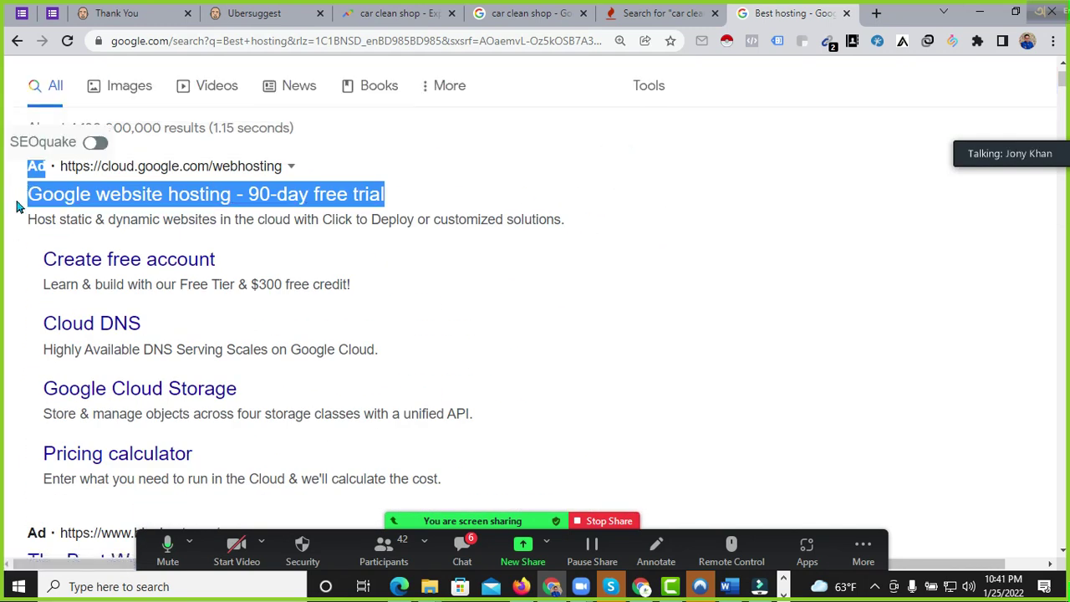
Step: Examine the organic "Best hosting" results below the ads and compare them with the ads above
scroll(201, 246, "down", 9)
scroll(161, 265, "down", 5)
scroll(226, 256, "down", 6)
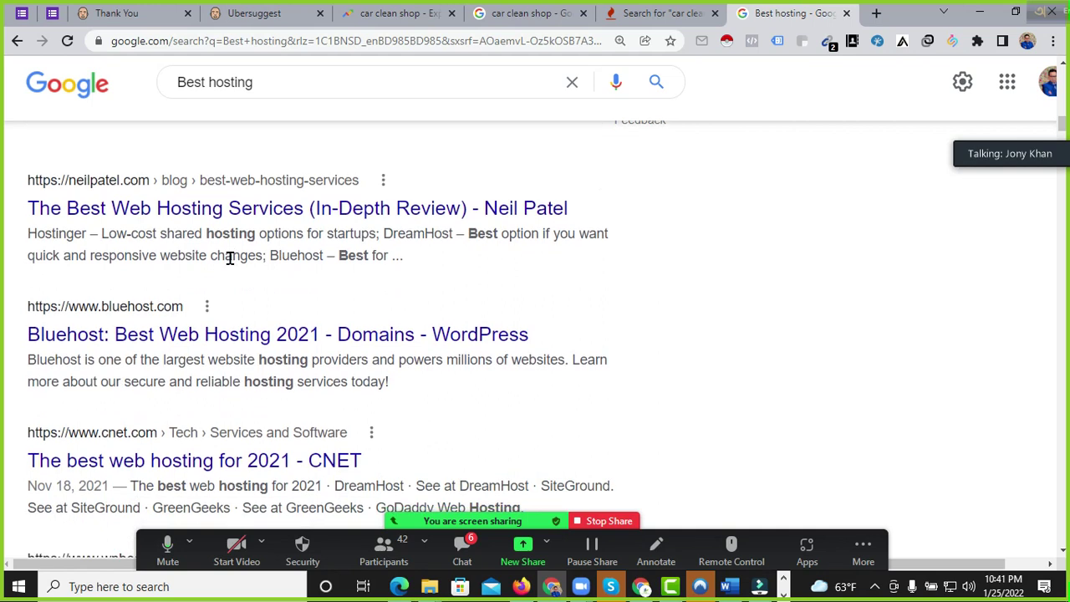
scroll(230, 255, "down", 6)
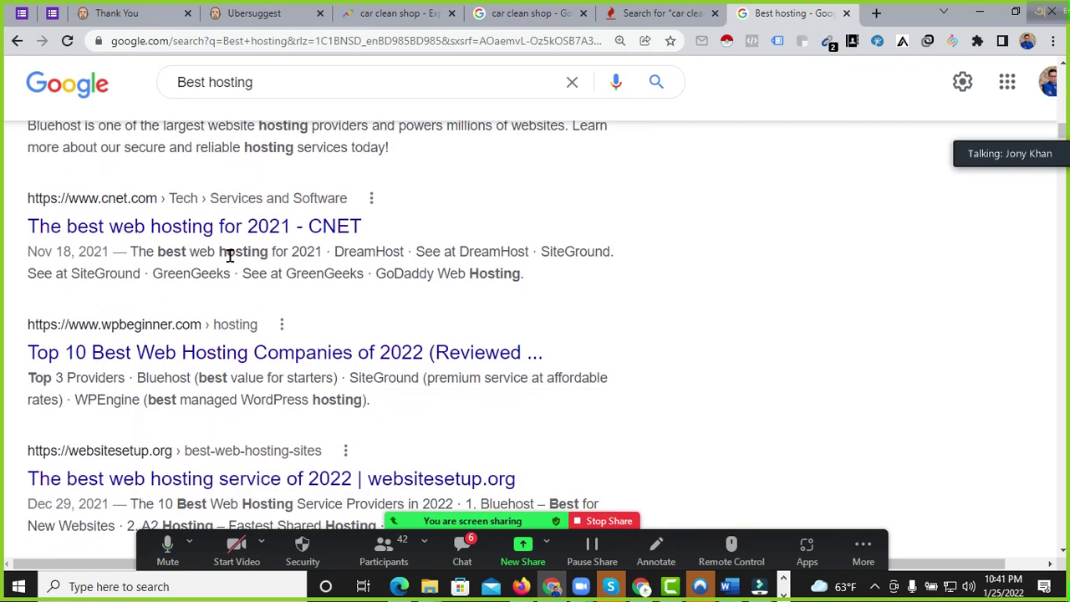
scroll(224, 265, "up", 12)
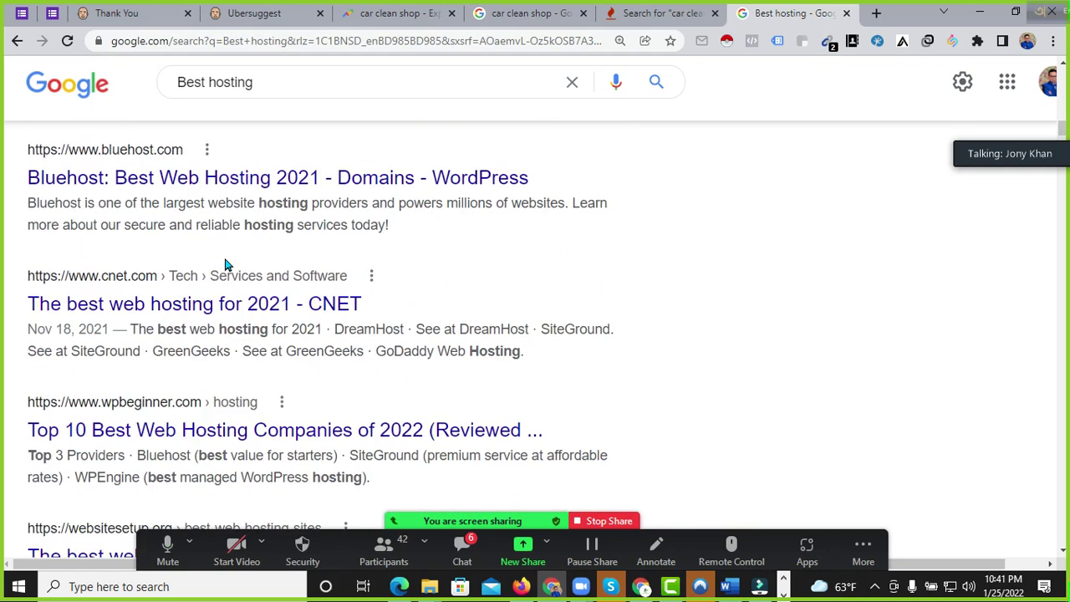
scroll(224, 265, "up", 4)
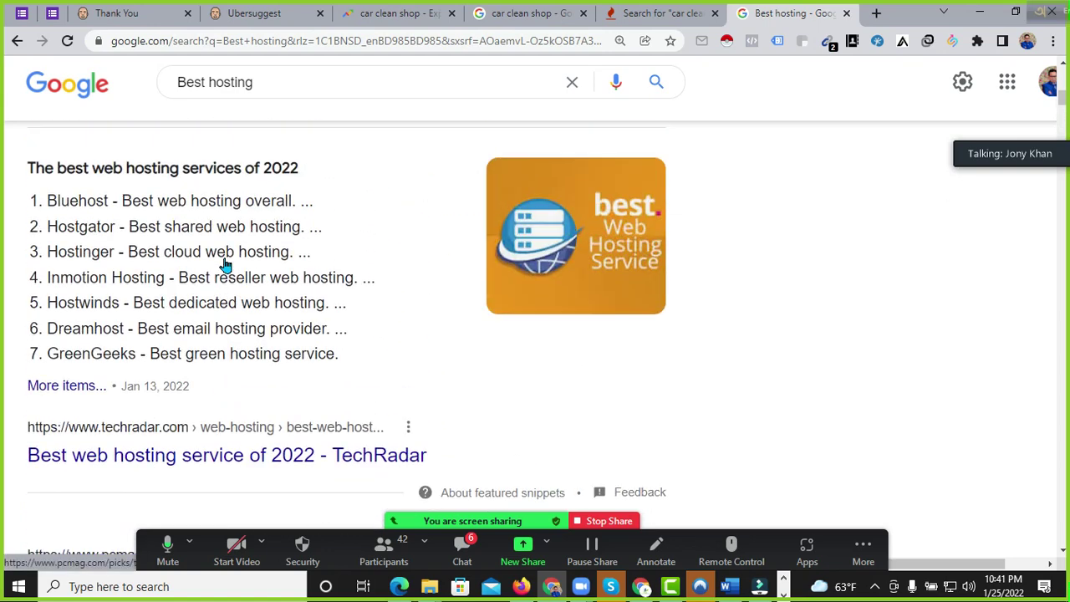
scroll(224, 259, "up", 10)
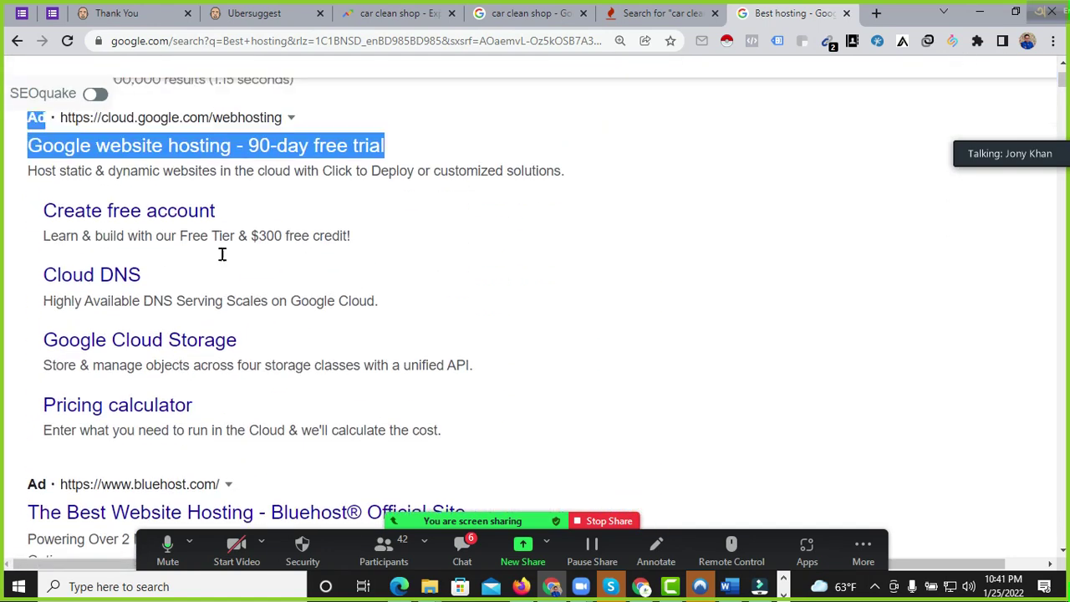
Step: Browse further down the "Best hosting" results to check which sites and reviews compete, and return to the ads
scroll(224, 264, "down", 14)
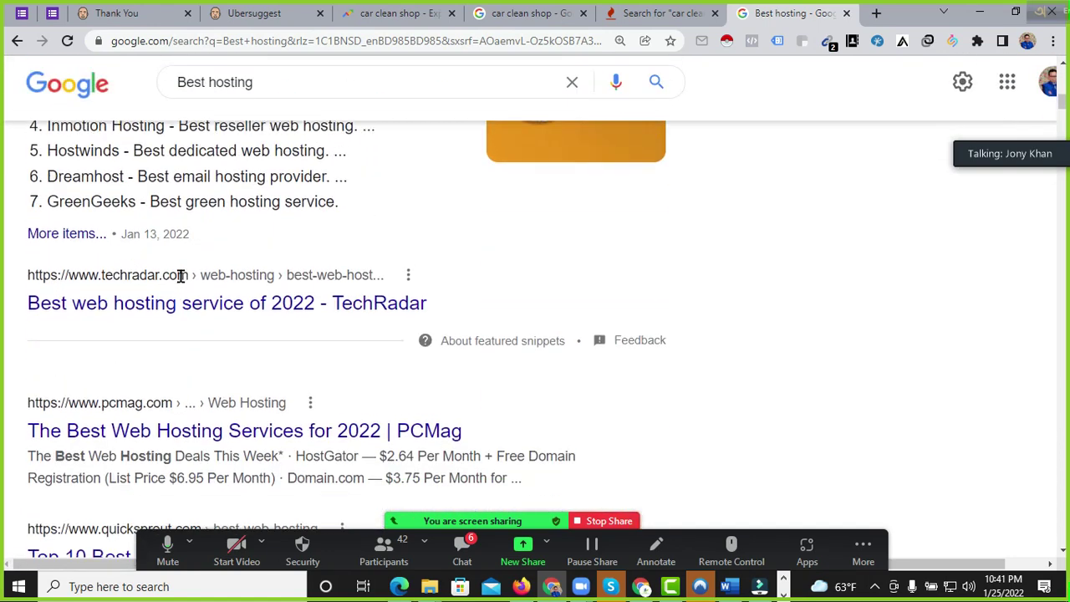
scroll(180, 277, "down", 12)
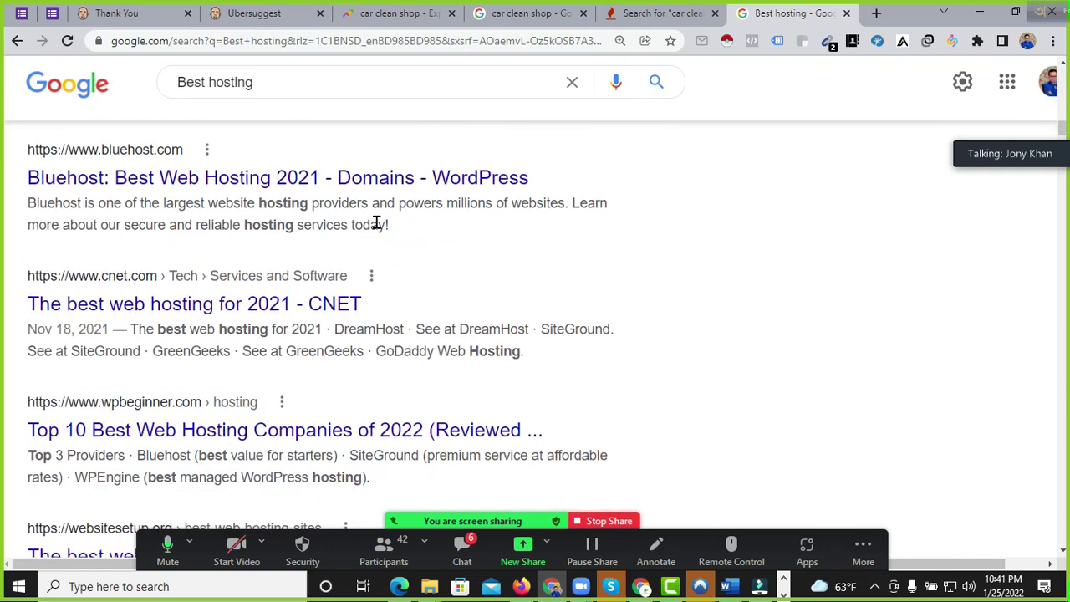
scroll(318, 248, "down", 5)
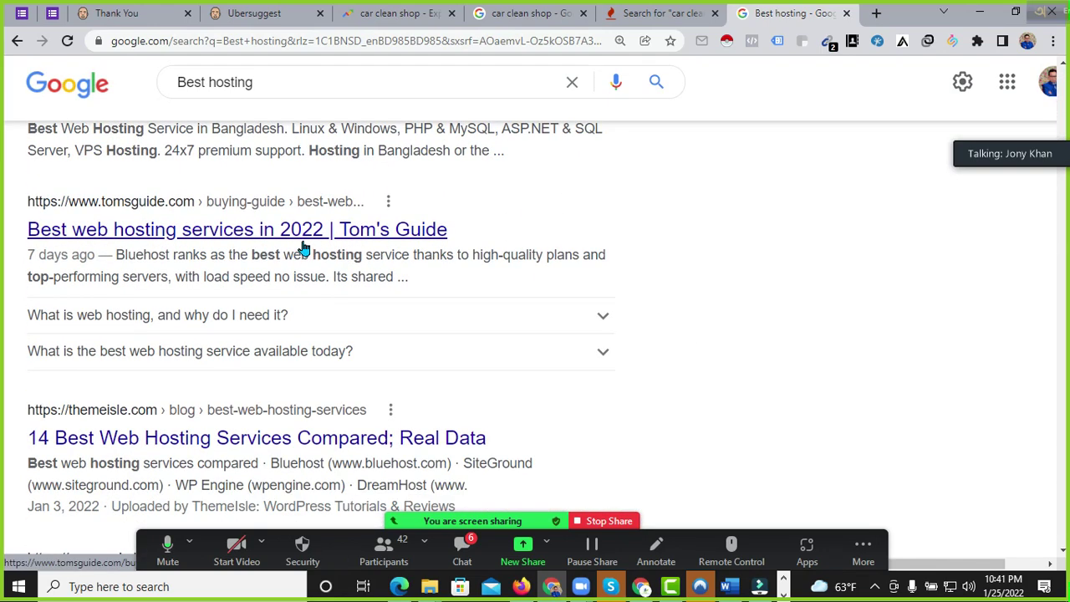
scroll(303, 248, "down", 2)
scroll(303, 247, "down", 4)
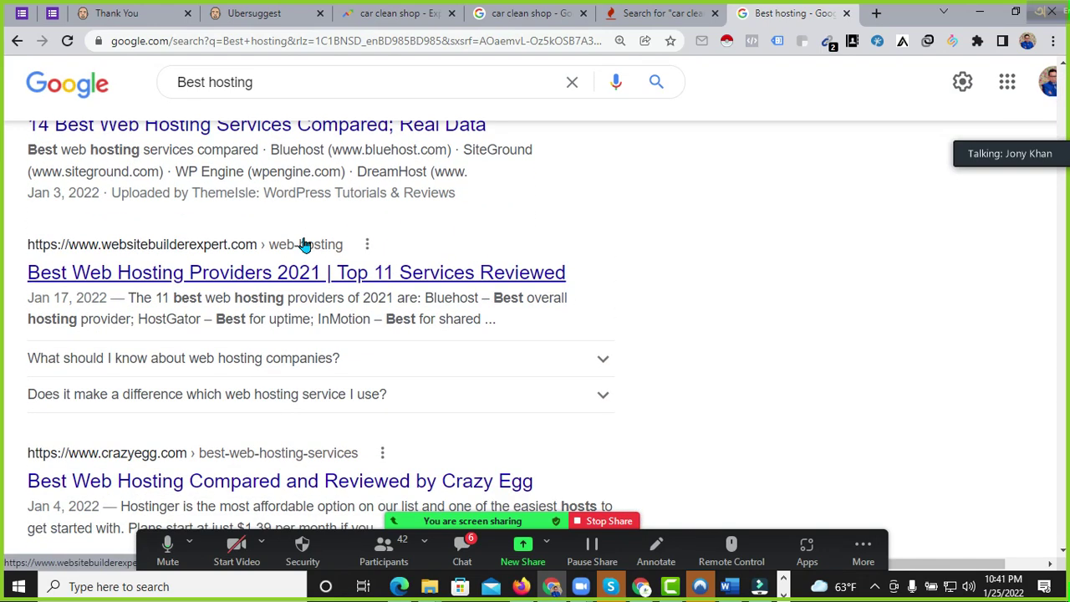
scroll(303, 242, "down", 3)
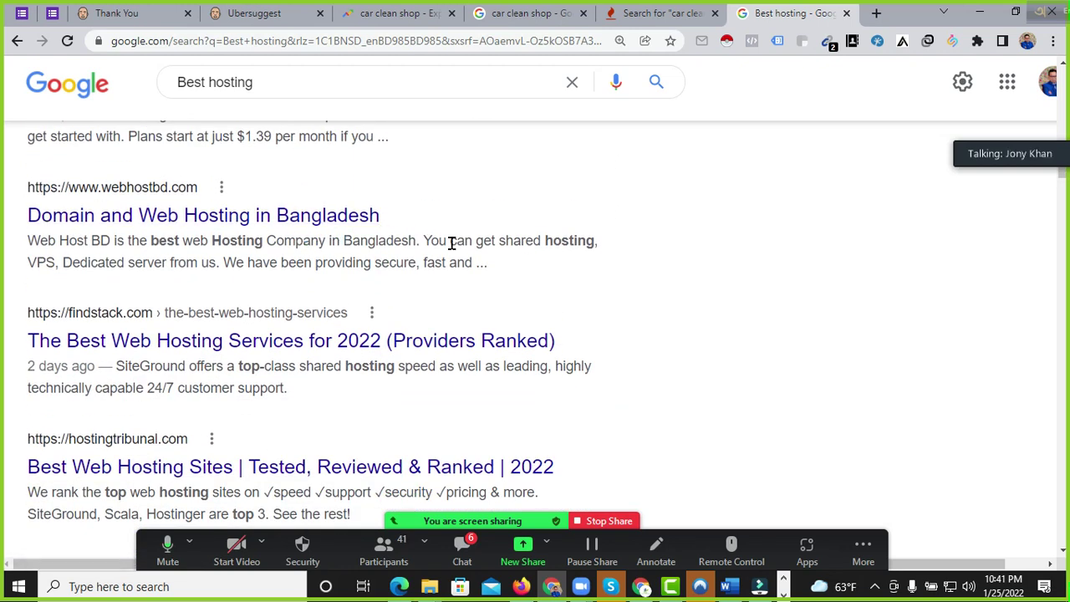
scroll(423, 241, "up", 15)
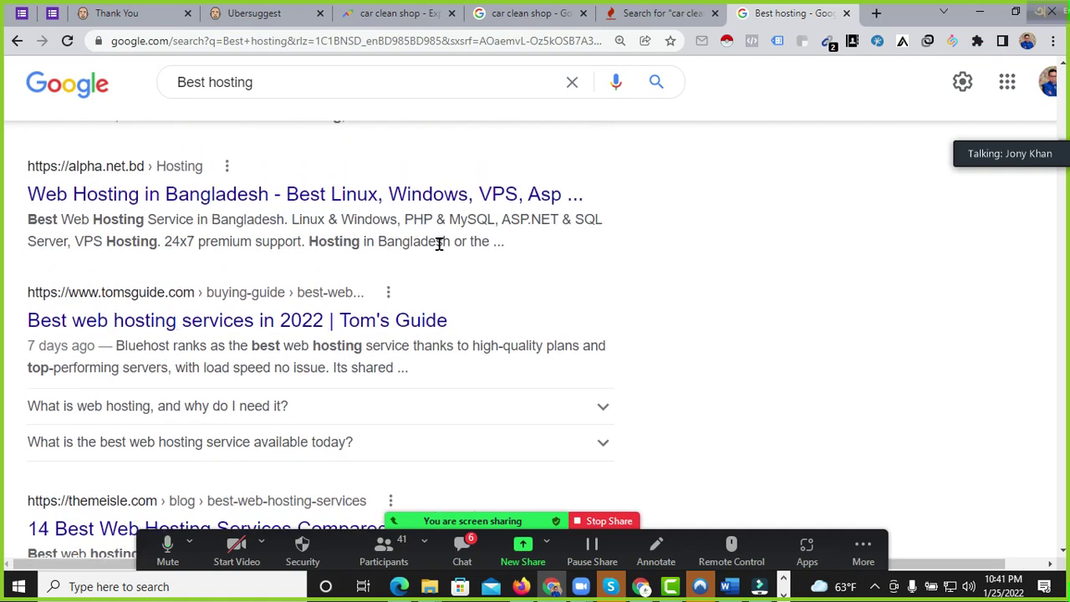
scroll(443, 248, "up", 10)
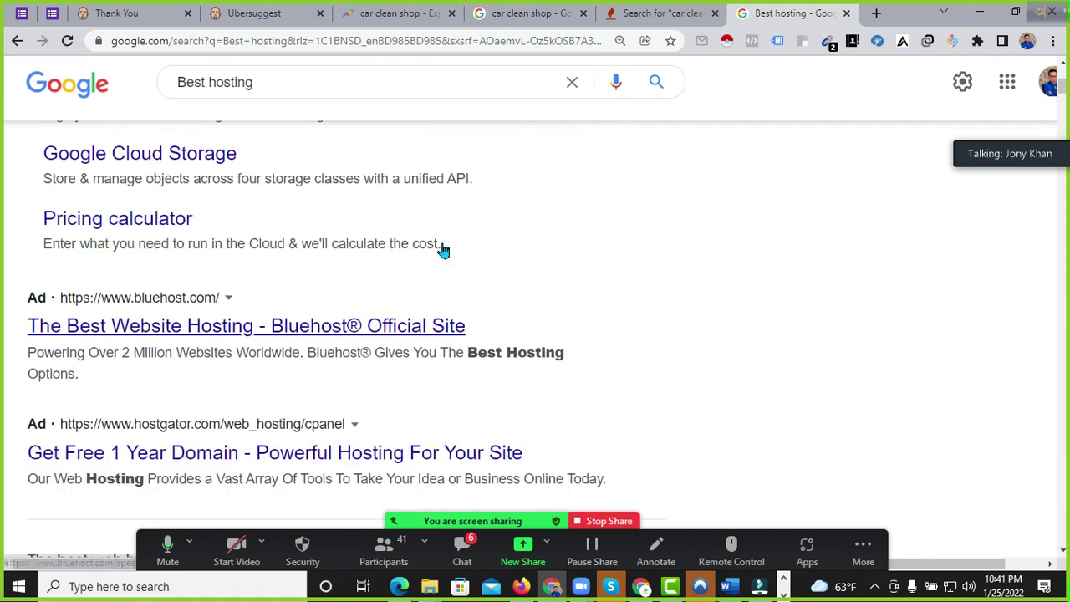
left_click(645, 11)
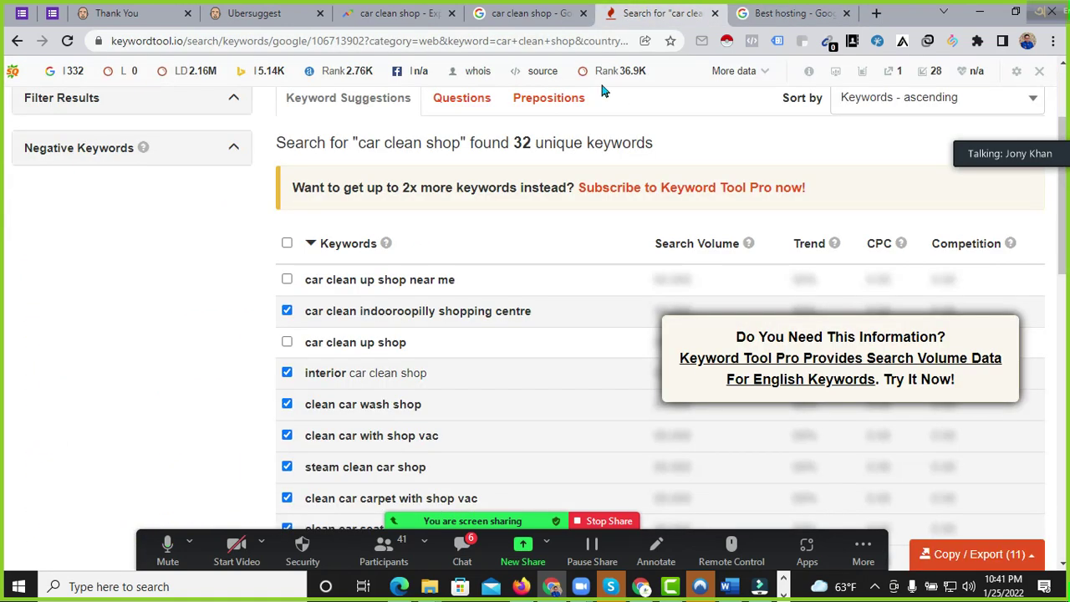
left_click(739, 589)
scroll(696, 355, "down", 3)
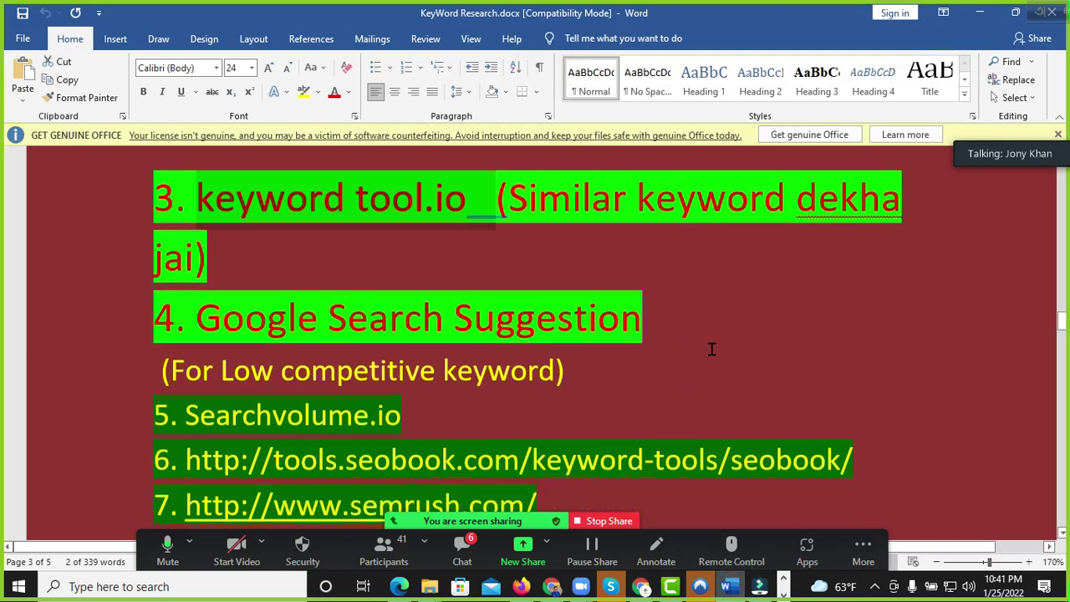
scroll(439, 329, "down", 1)
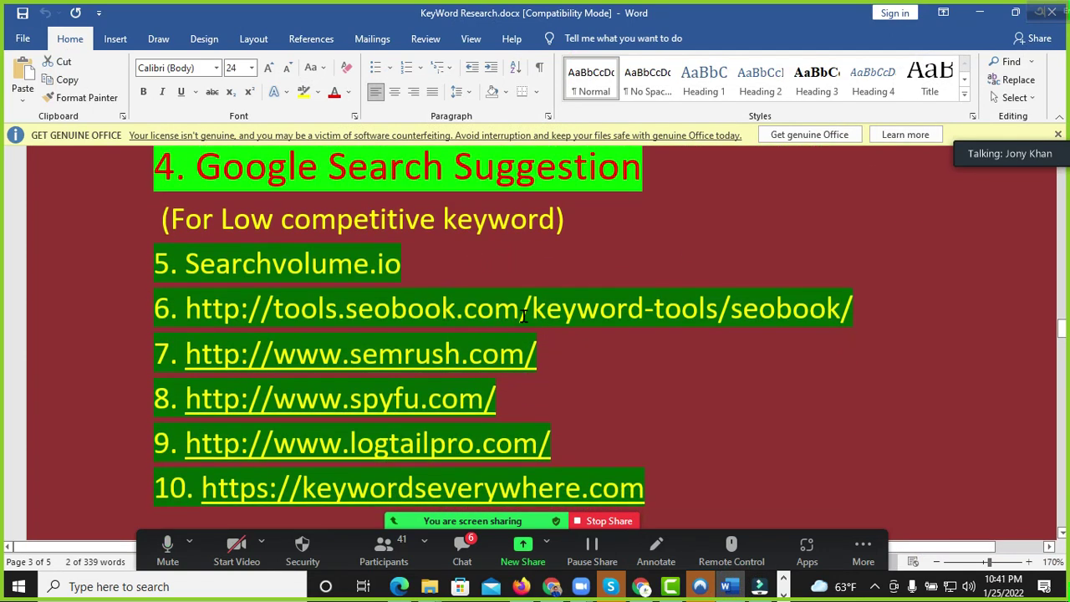
left_click(564, 349)
left_click_drag(506, 397, 186, 400)
key("ctrl+c")
right_click(216, 408)
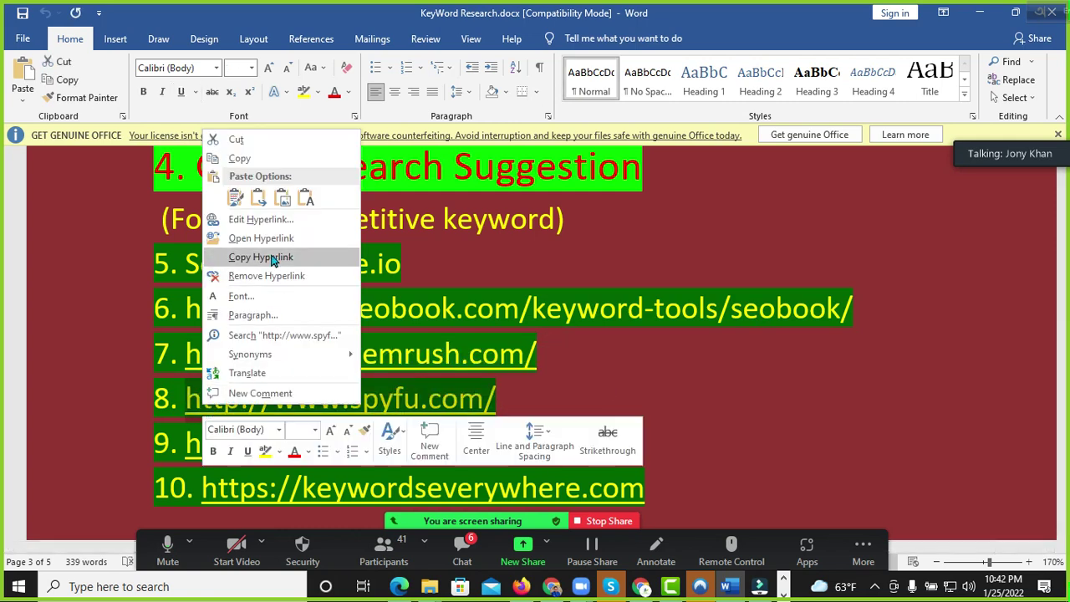
left_click(275, 158)
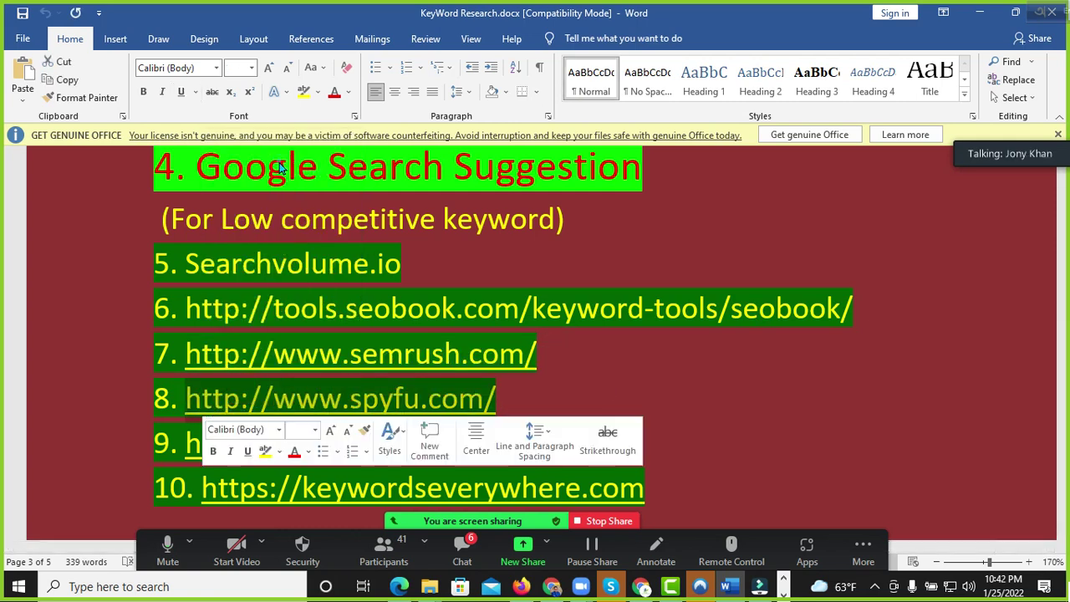
left_click(980, 13)
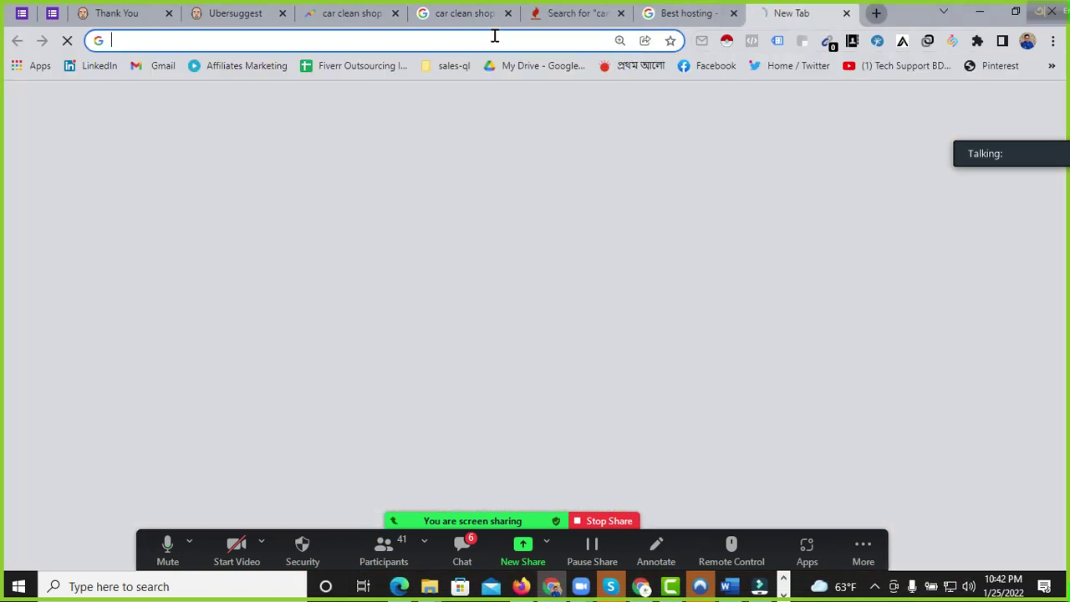
left_click(876, 12)
left_click(453, 37)
right_click(453, 37)
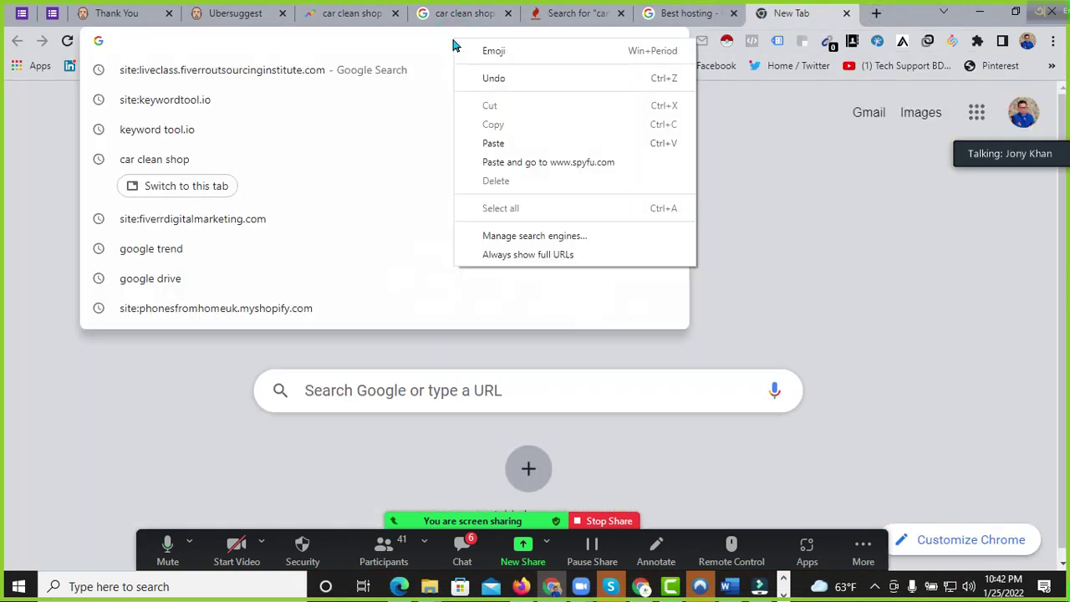
left_click(524, 144)
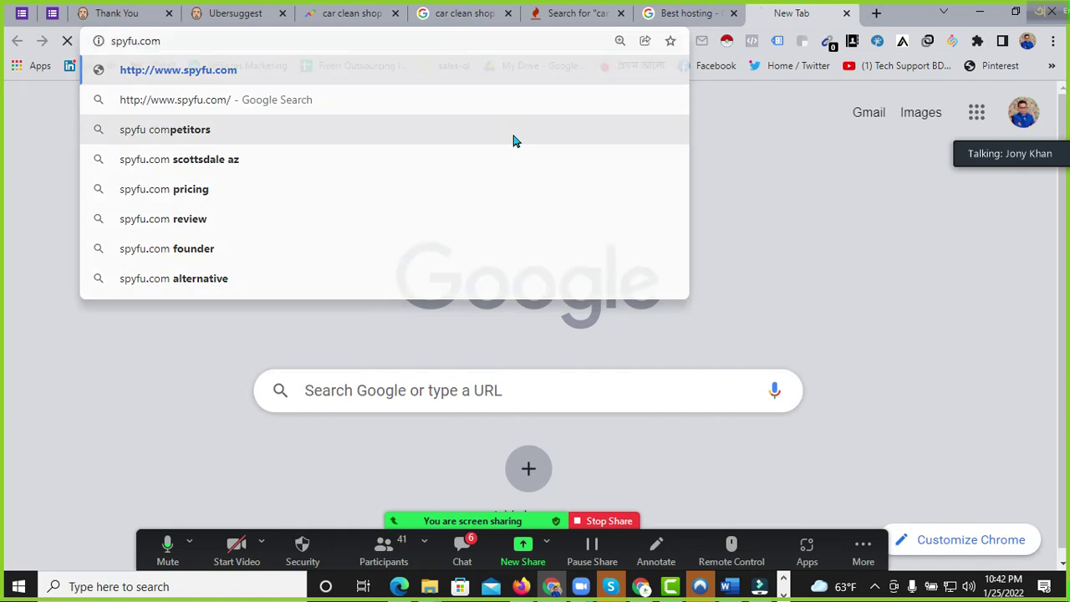
Step: Load spyfu.com and search it for the keyword "web hosting" with United States as the country
key("Return")
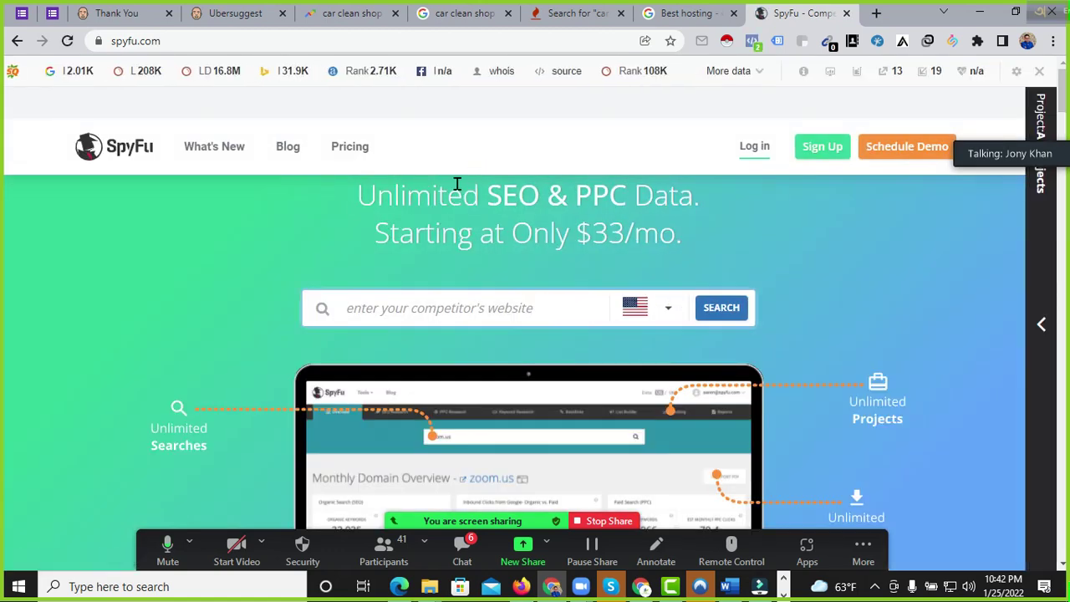
left_click(425, 308)
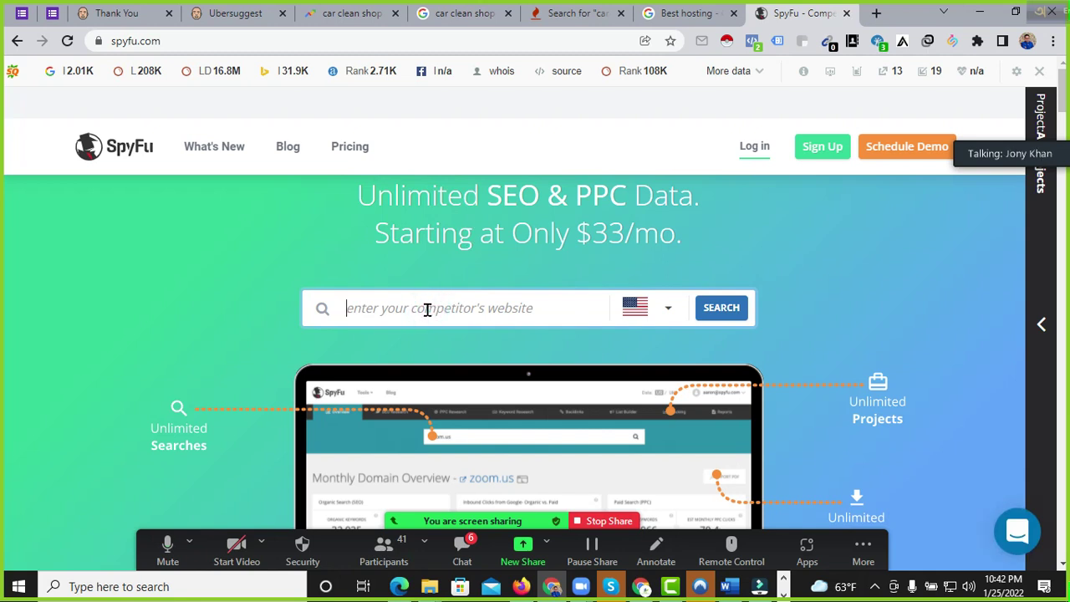
type("web hosting")
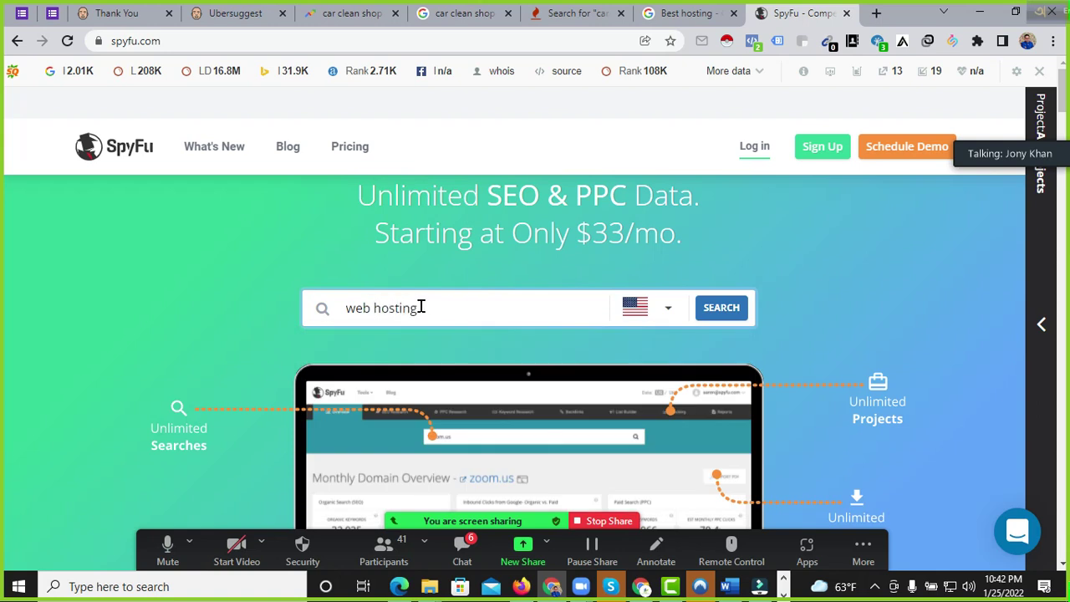
left_click(670, 309)
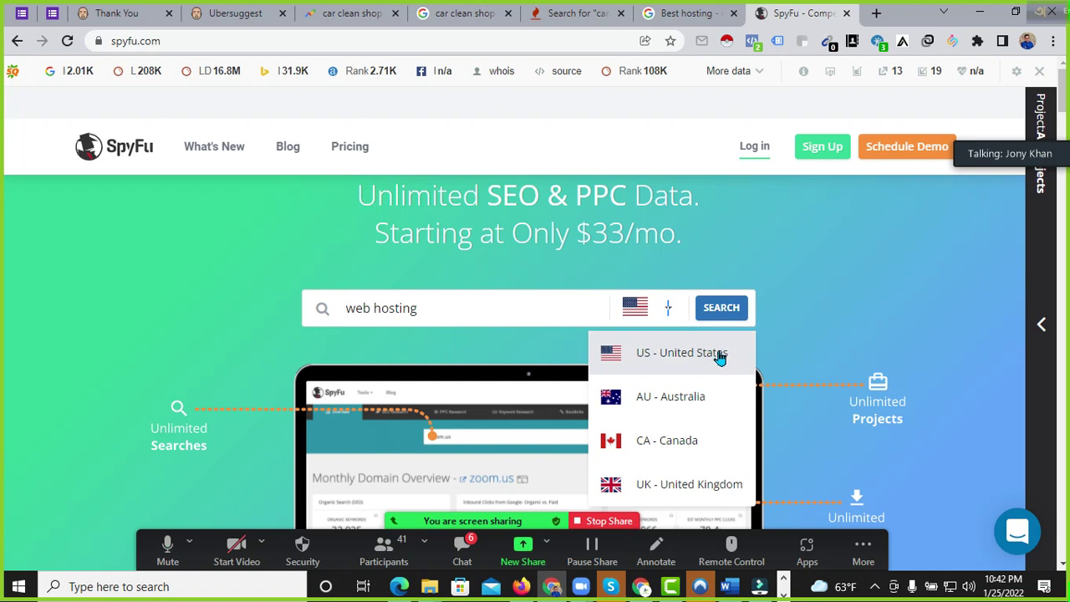
left_click(673, 354)
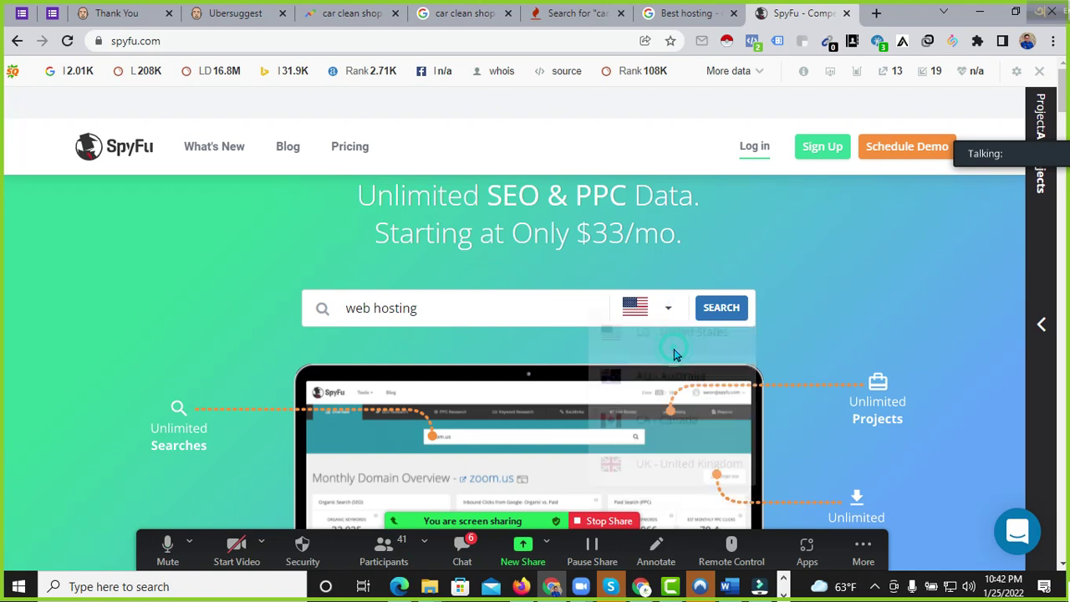
left_click(718, 324)
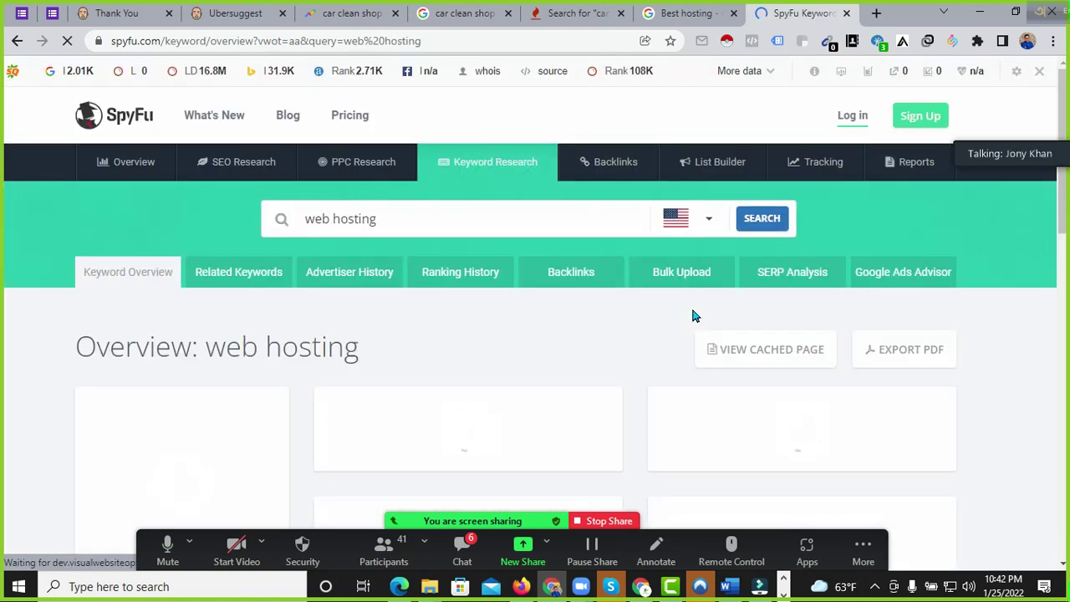
Step: Examine the monthly volume, estimated clicks, paid clicks and difficulty figures in the "web hosting" overview
scroll(635, 336, "down", 2)
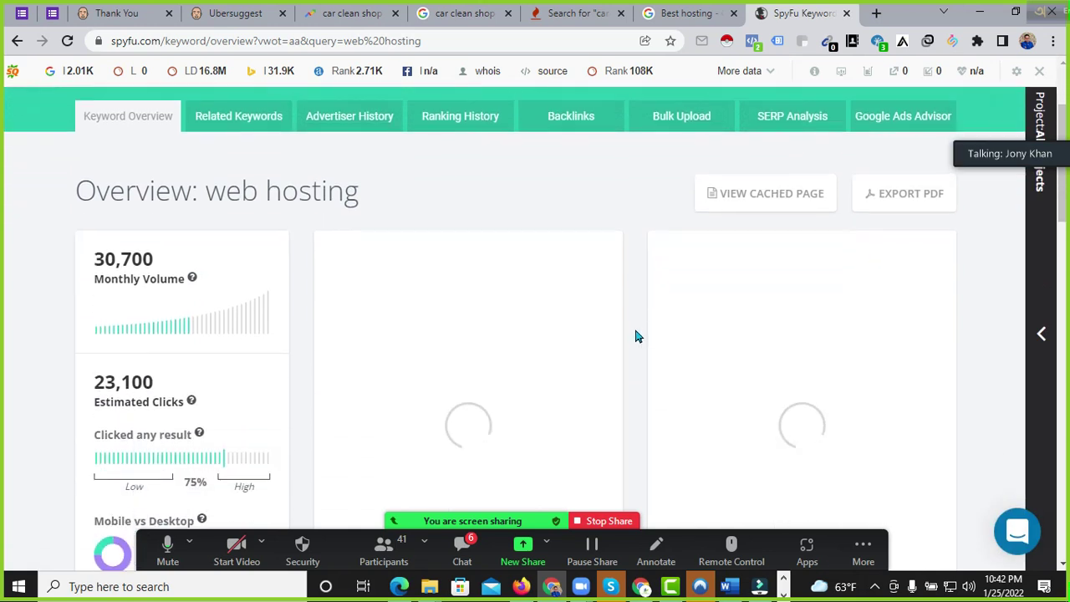
scroll(635, 335, "down", 1)
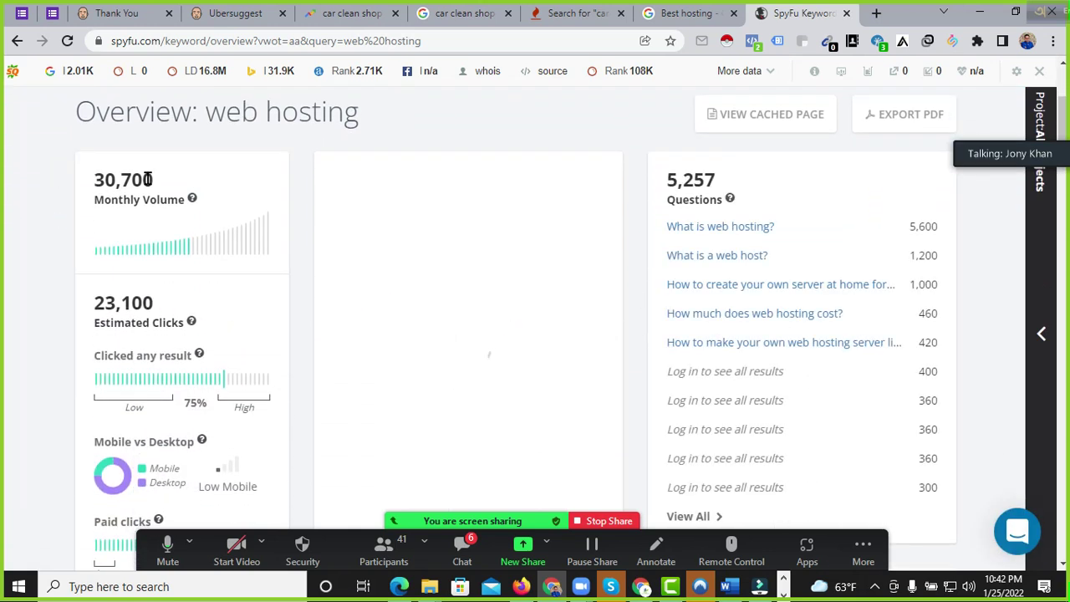
scroll(231, 209, "down", 1)
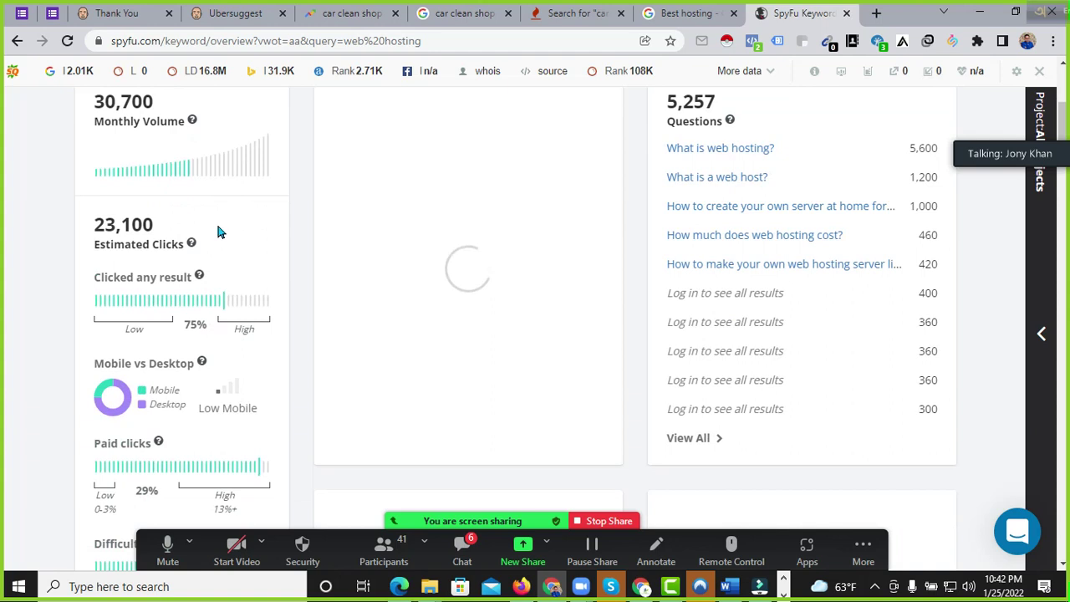
left_click_drag(95, 224, 151, 224)
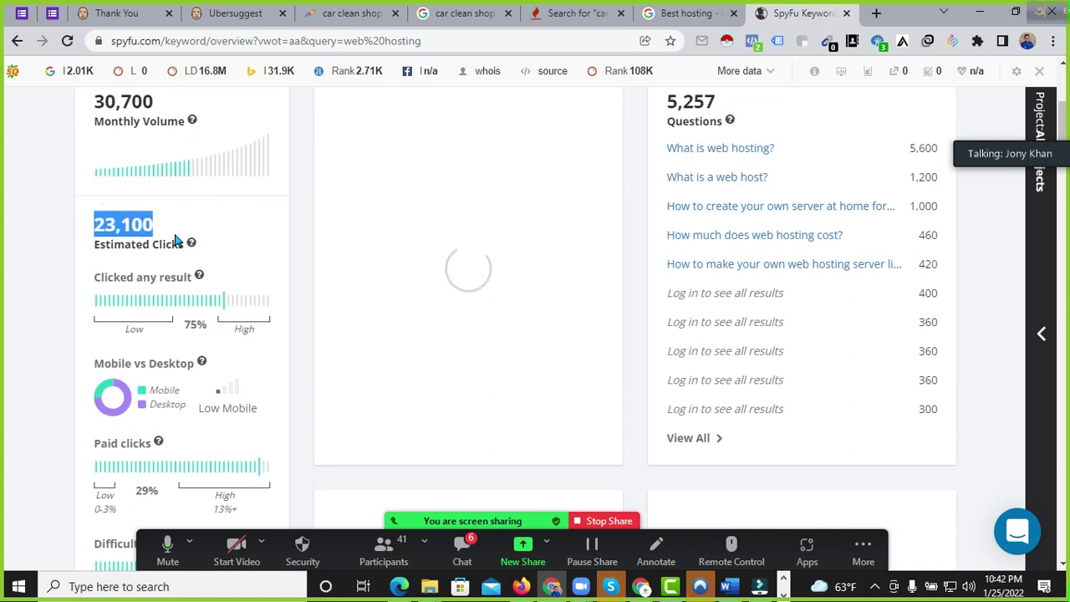
scroll(175, 234, "down", 4)
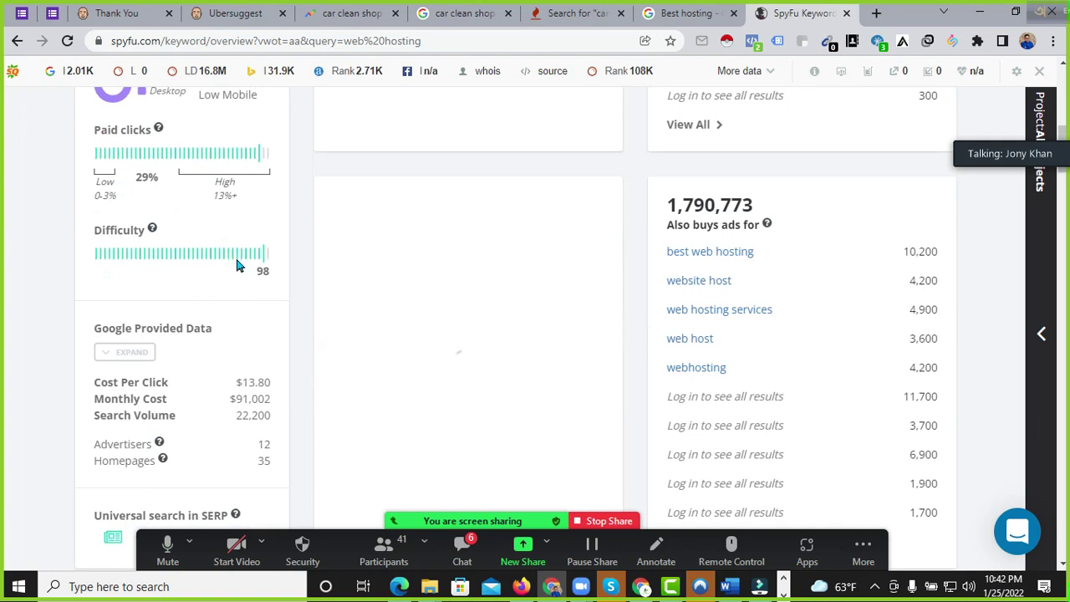
scroll(237, 264, "up", 2)
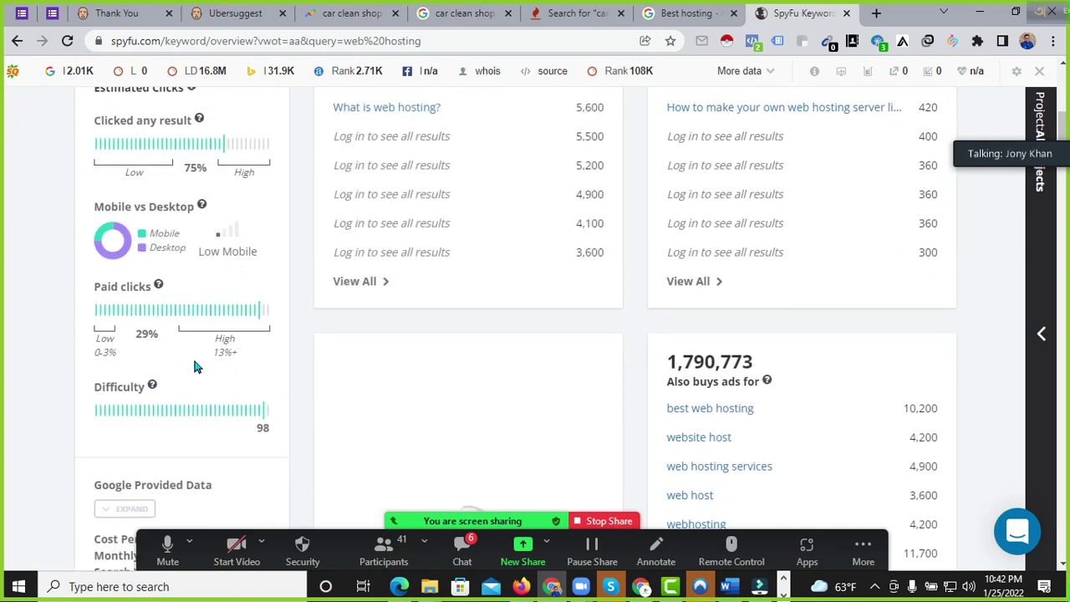
left_click(256, 430)
left_click(261, 424)
double_click(262, 427)
scroll(333, 385, "up", 5)
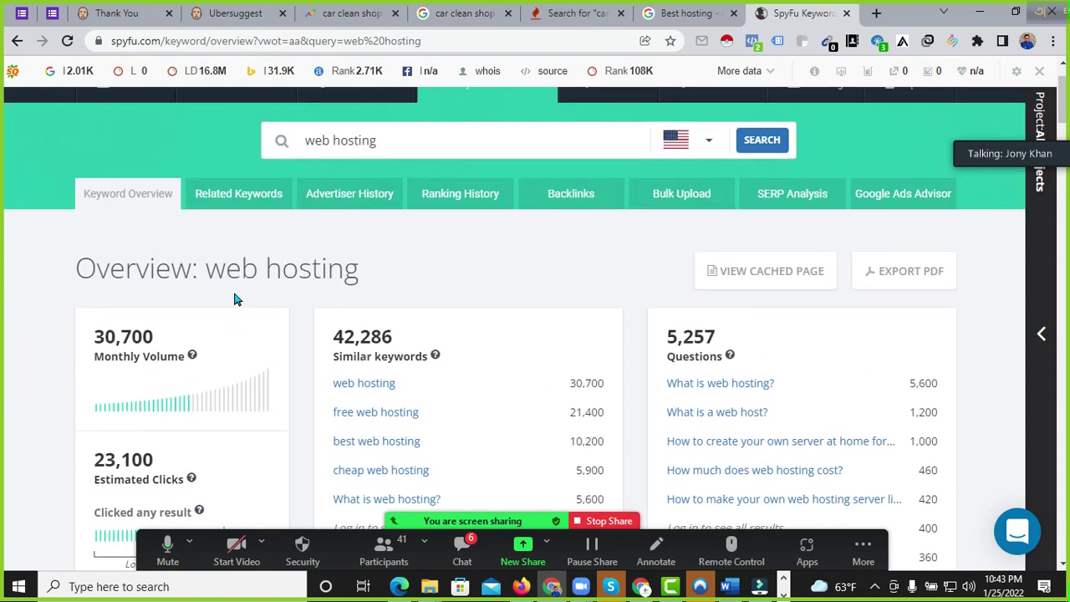
Step: Review the searched keyword against its difficulty and cost per click, and skim the rest of the overview
triple_click(383, 139)
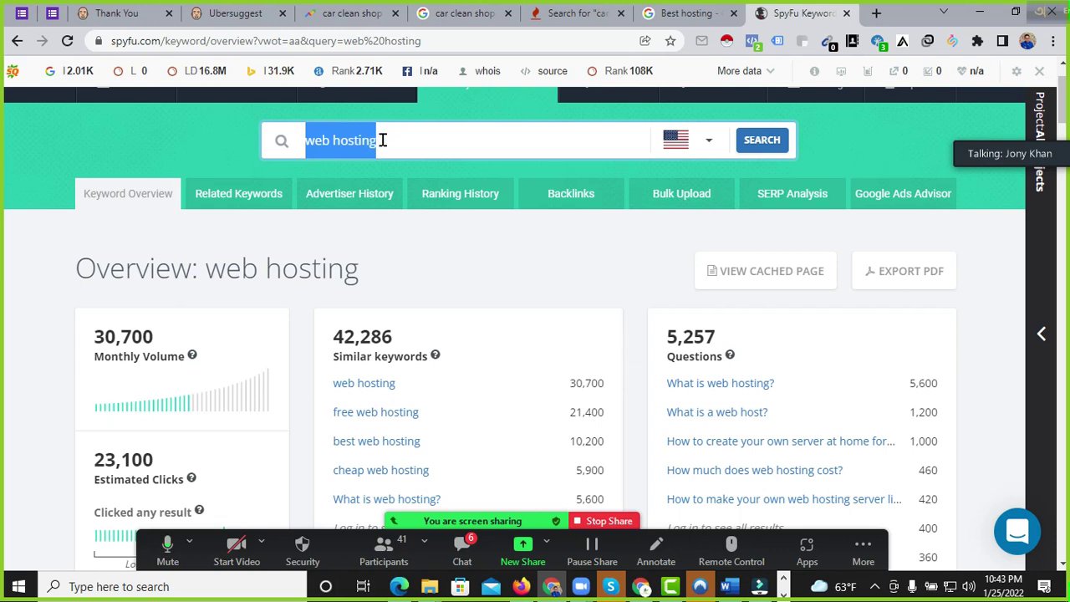
triple_click(381, 141)
scroll(329, 253, "down", 7)
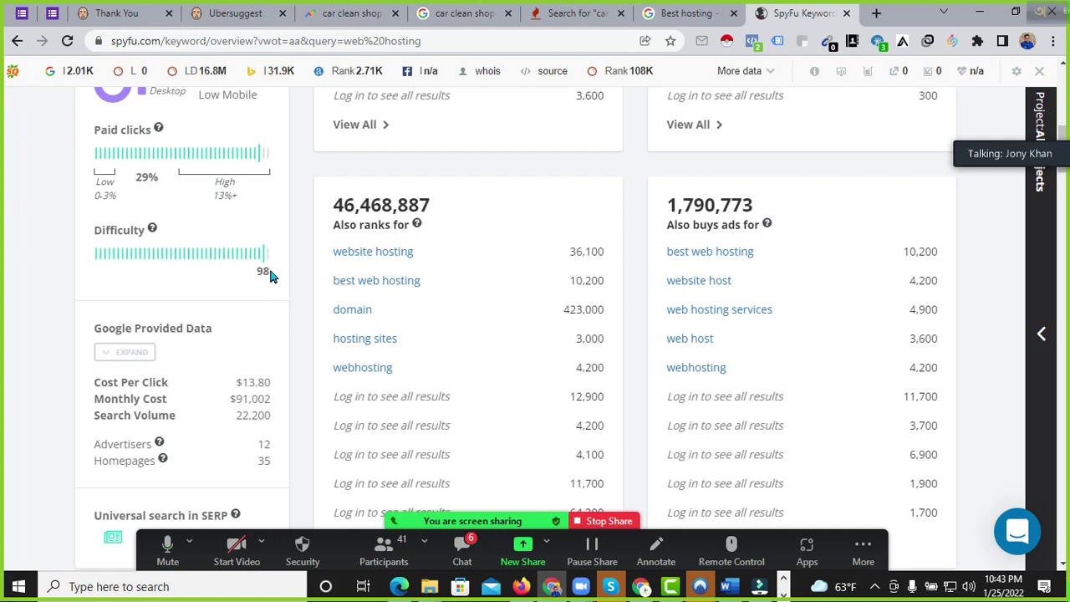
left_click_drag(237, 383, 277, 383)
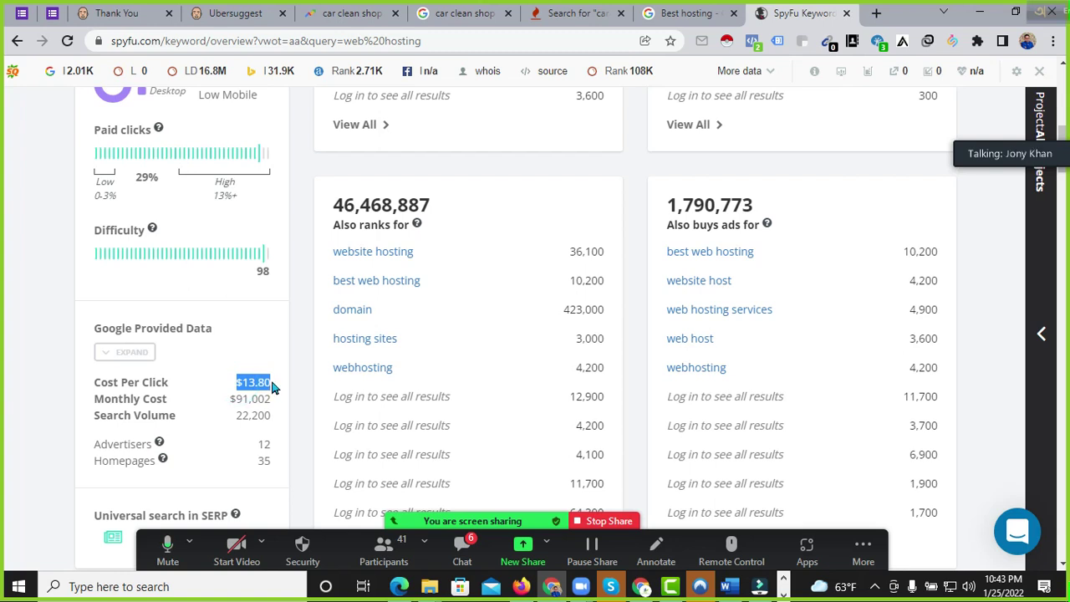
scroll(275, 387, "down", 5)
scroll(285, 382, "down", 2)
scroll(284, 383, "up", 6)
scroll(284, 383, "up", 8)
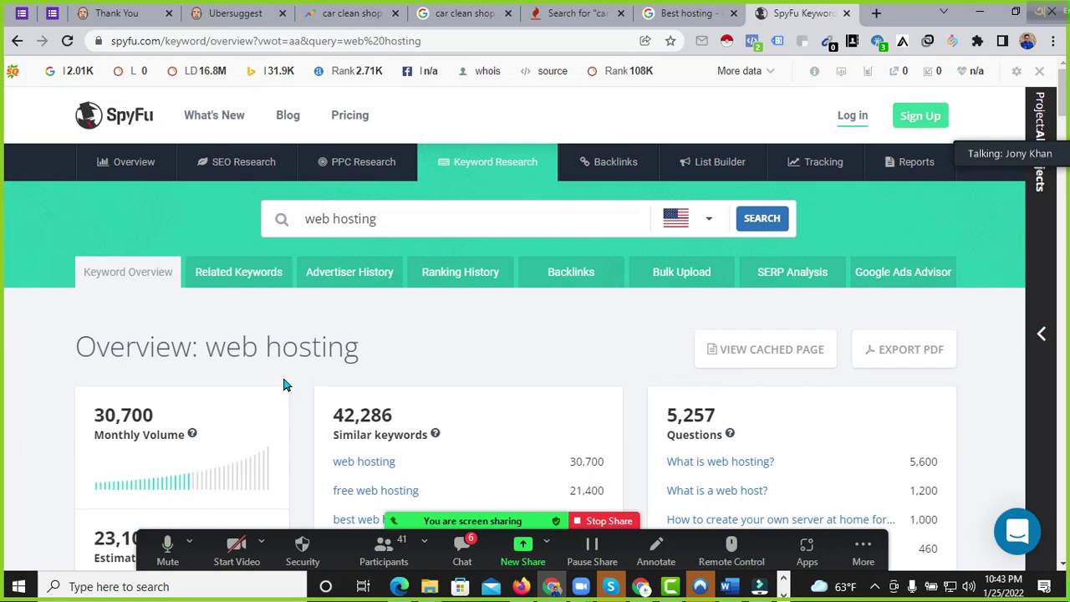
Step: Look through the Related Keywords page for "web hosting" and return to the Keyword Overview
left_click(265, 280)
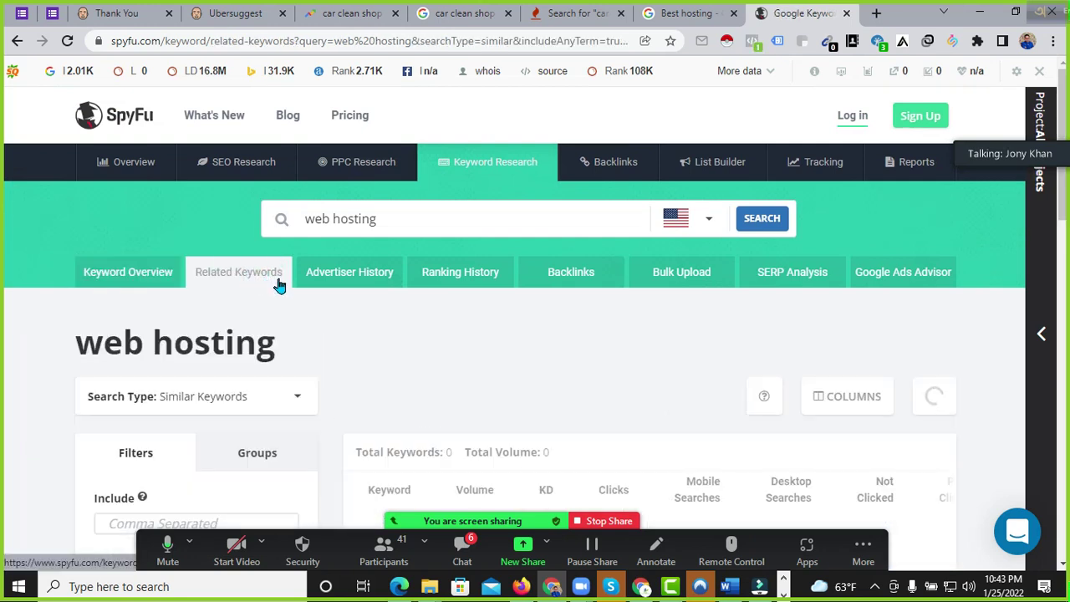
scroll(406, 318, "down", 3)
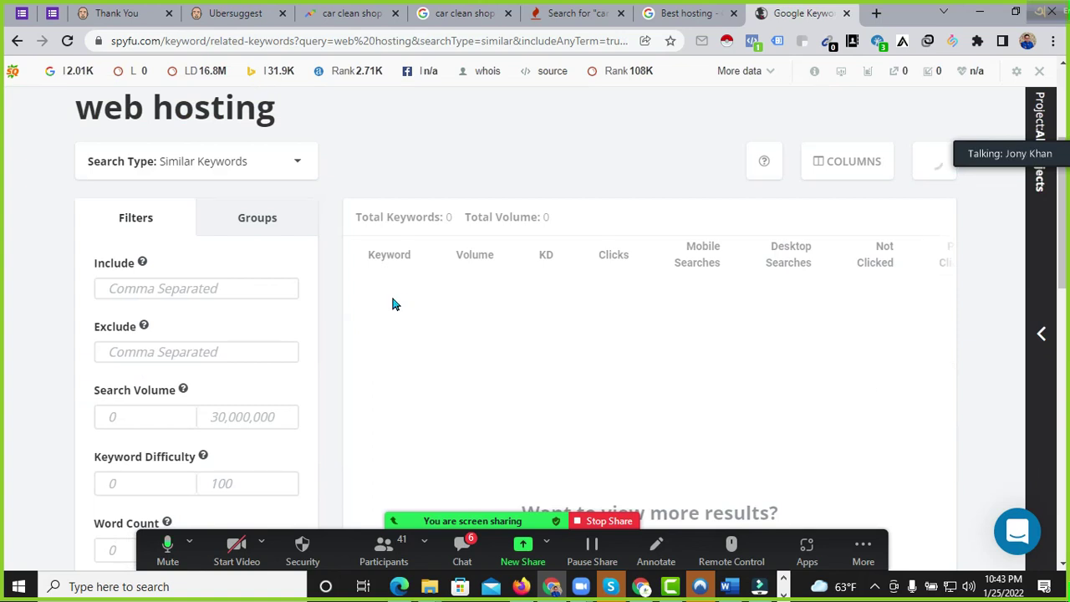
scroll(399, 303, "down", 6)
scroll(392, 304, "up", 10)
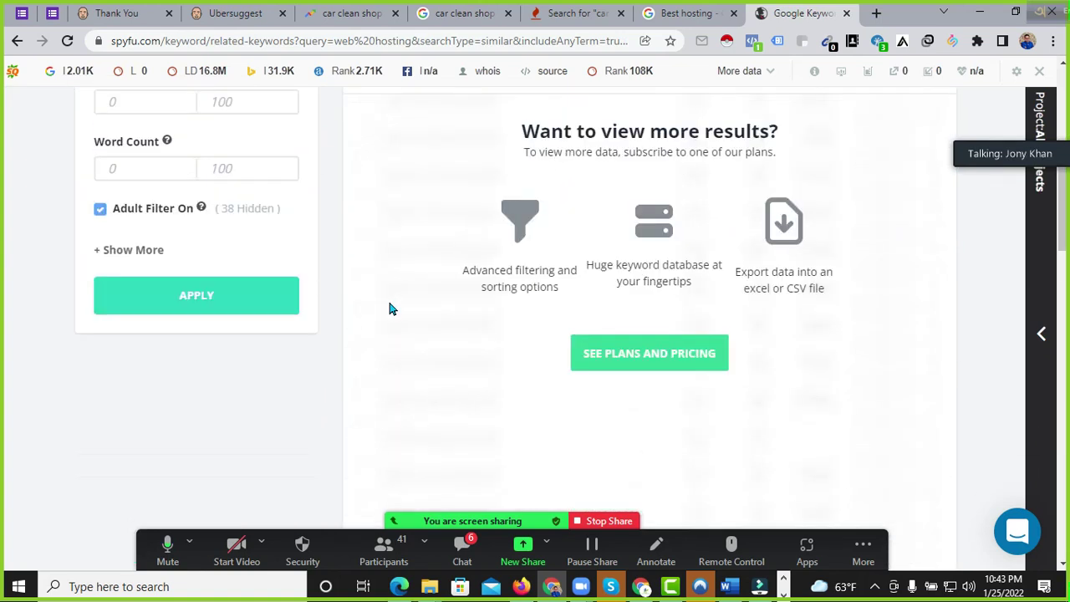
left_click(127, 274)
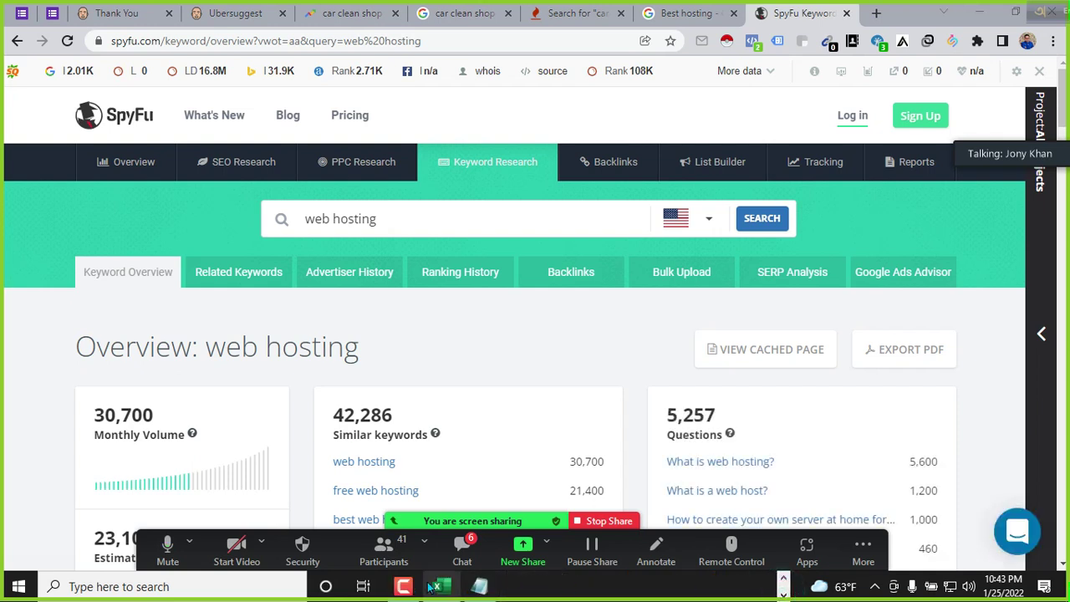
Step: Switch to the Car_Clean_shop suggestions workbook in Excel and review its Keyword, Search Volume, CPC and KD+SEO Difficulty columns
left_click(437, 586)
left_click(115, 162)
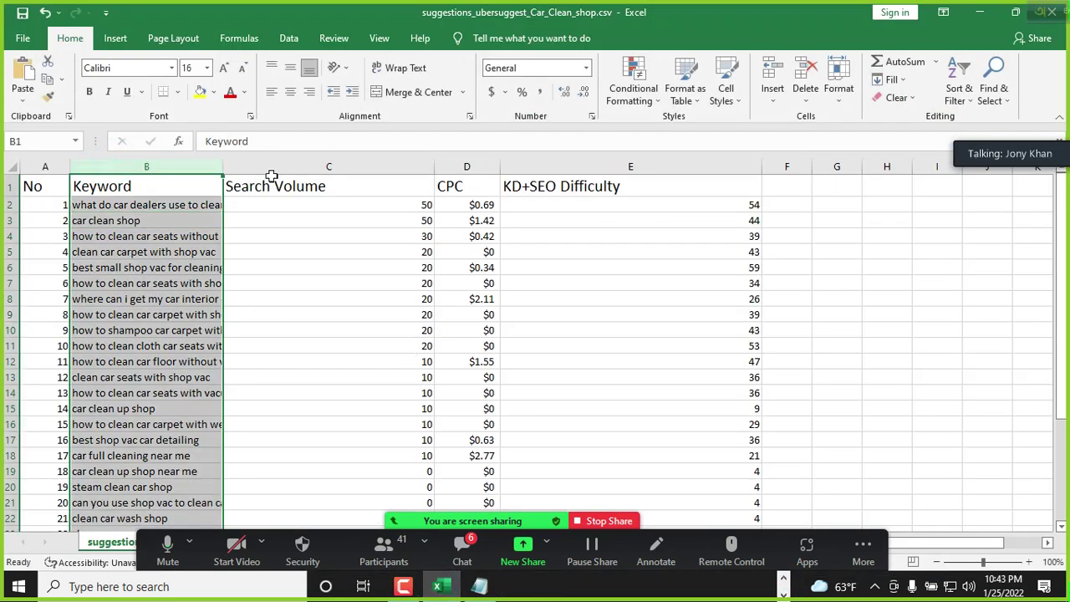
left_click(327, 166)
left_click(449, 167)
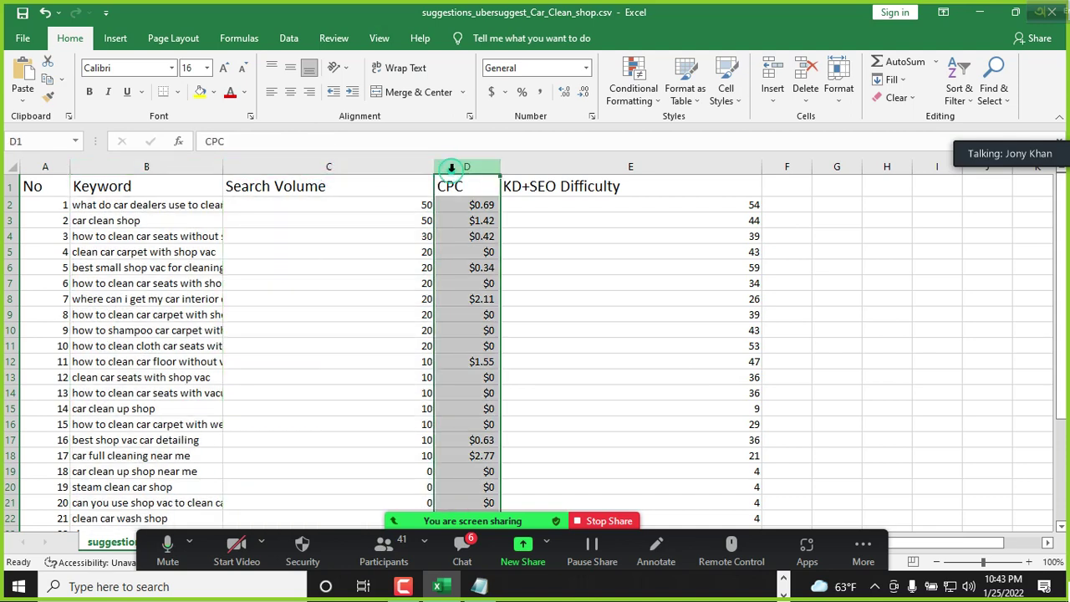
left_click(600, 167)
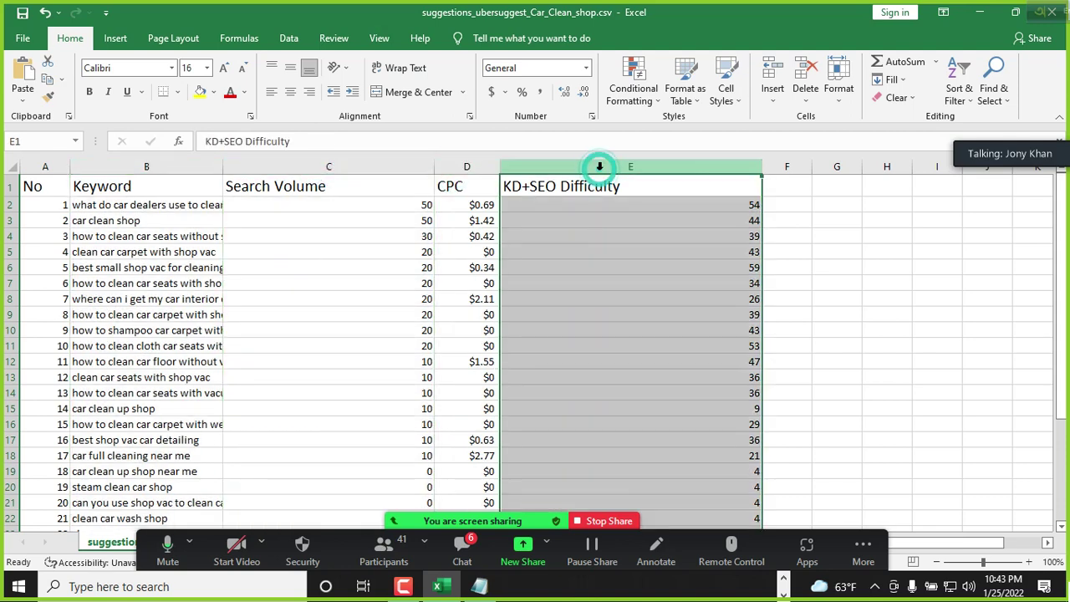
left_click(794, 184)
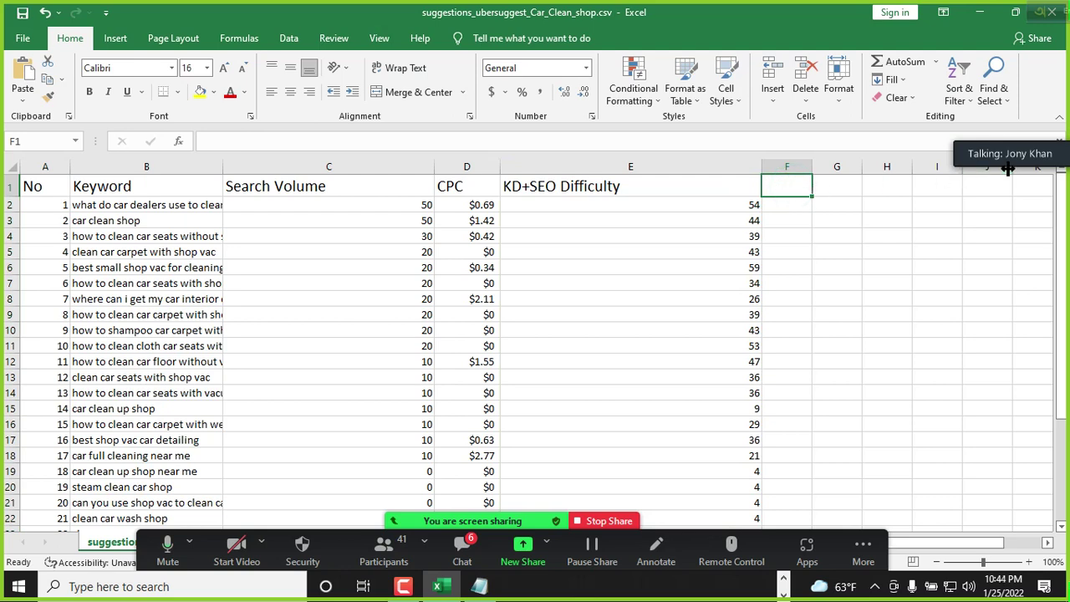
scroll(395, 313, "down", 7)
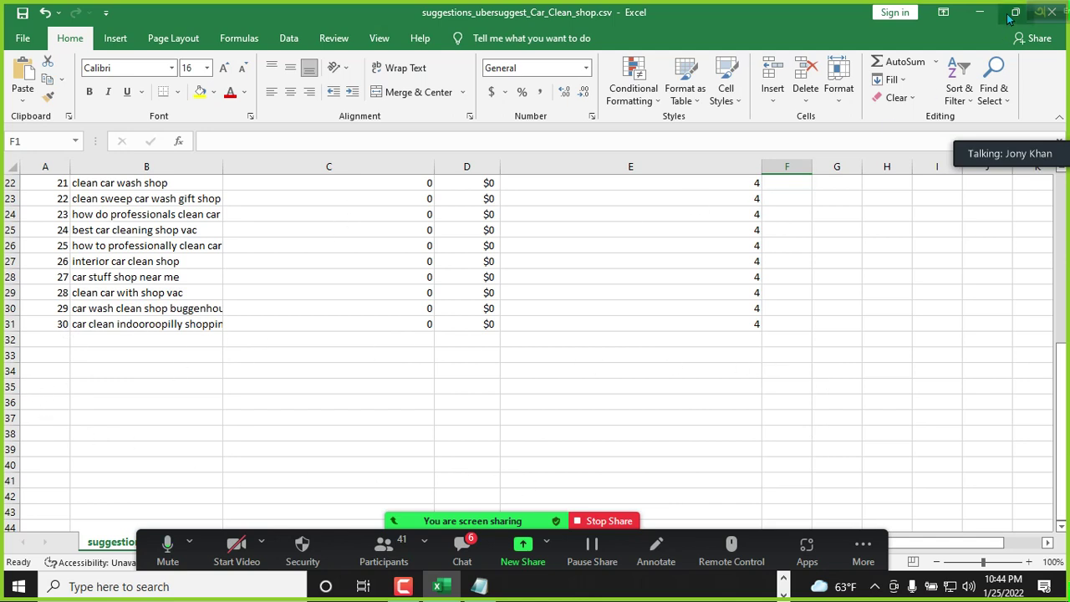
Step: Return to the SpyFu overview in Chrome and browse from the similar keywords to the Top Google Ads Buy Recommendations
left_click(980, 11)
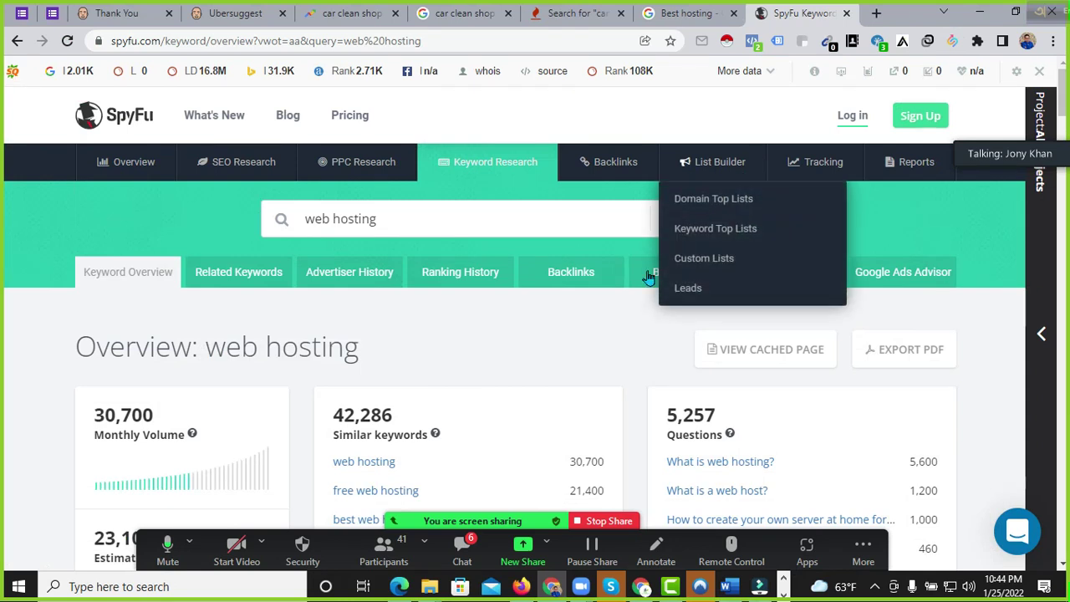
scroll(494, 359, "down", 1)
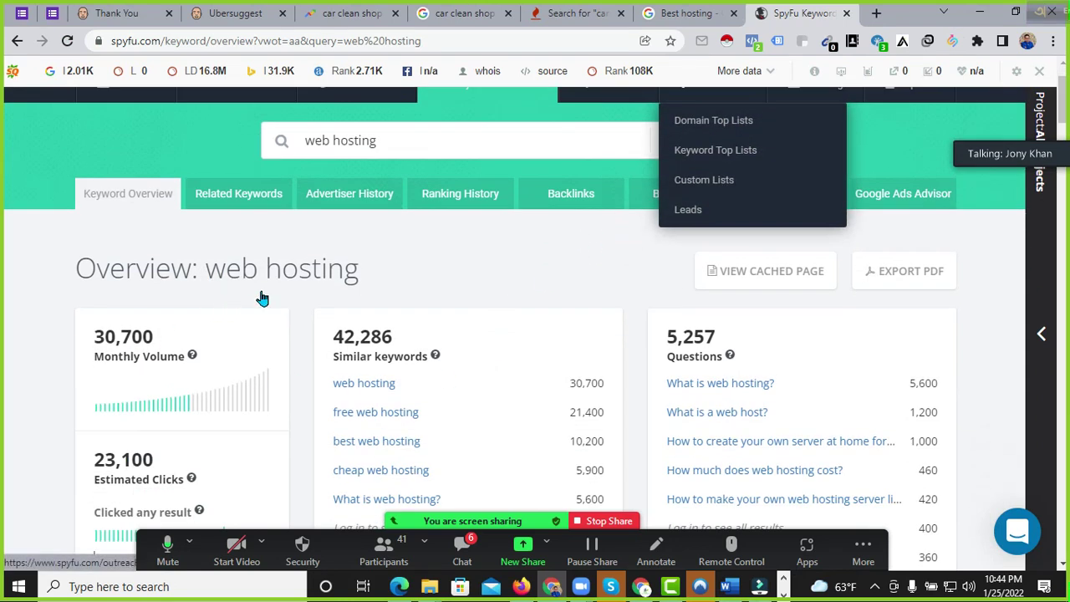
scroll(560, 292, "down", 2)
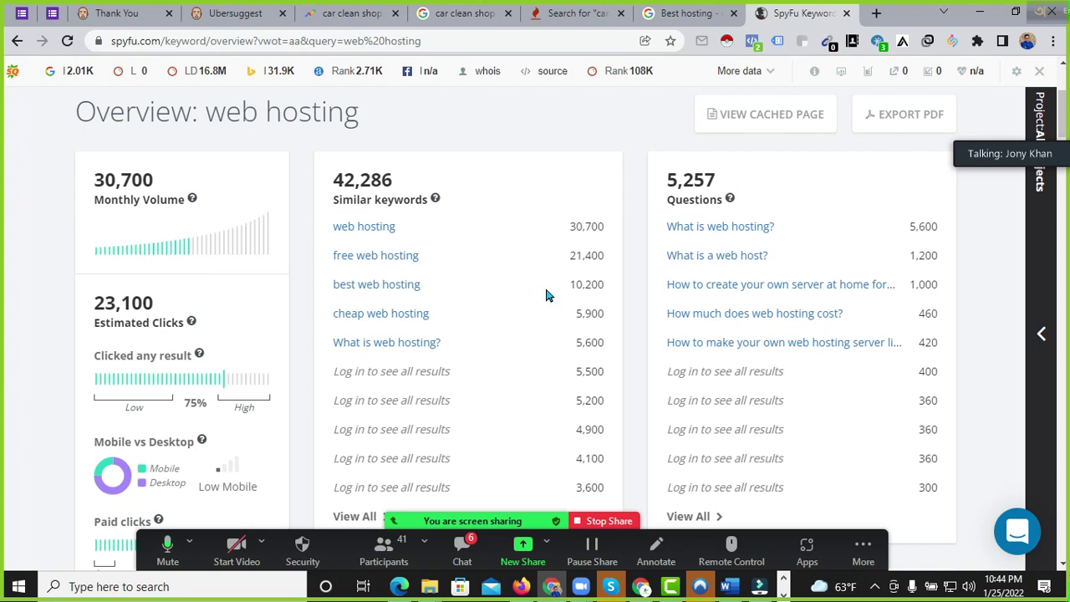
scroll(543, 292, "down", 10)
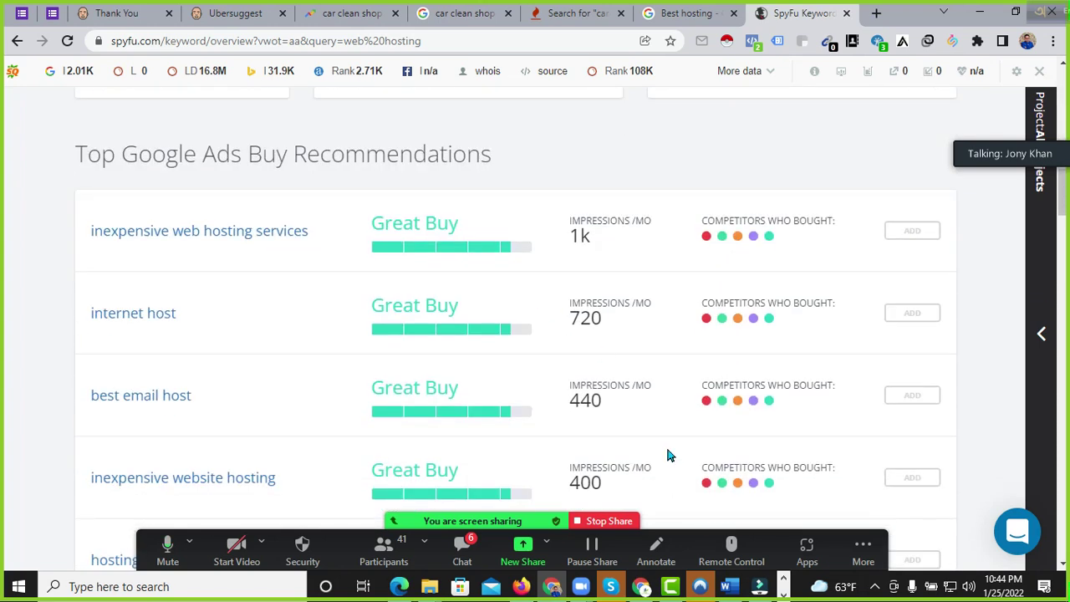
left_click(728, 586)
scroll(585, 351, "down", 3)
left_click(568, 316)
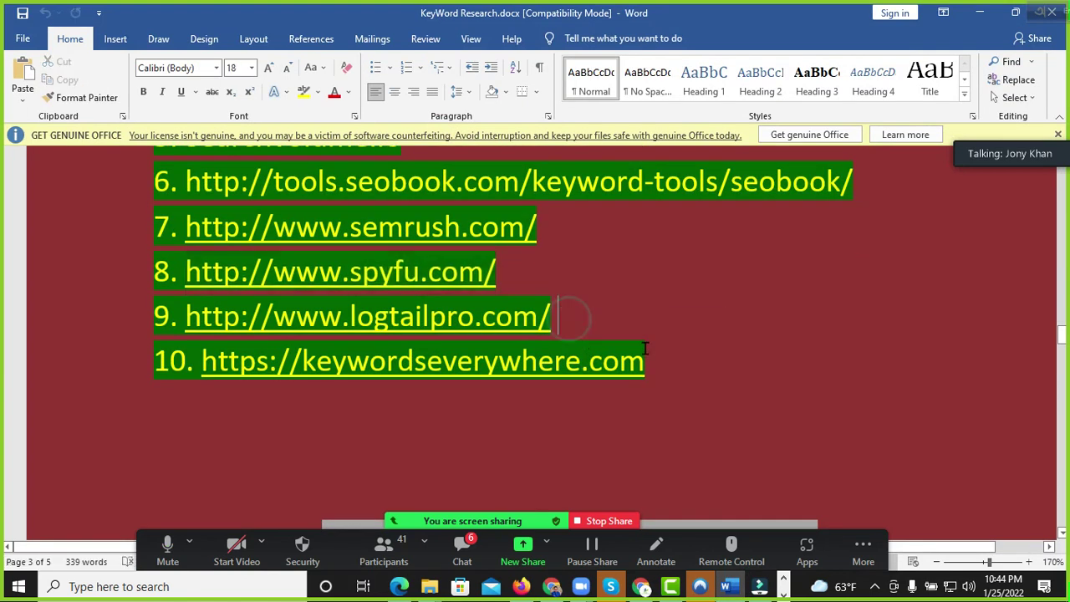
left_click_drag(516, 366, 242, 371)
key("ctrl+c")
right_click(242, 371)
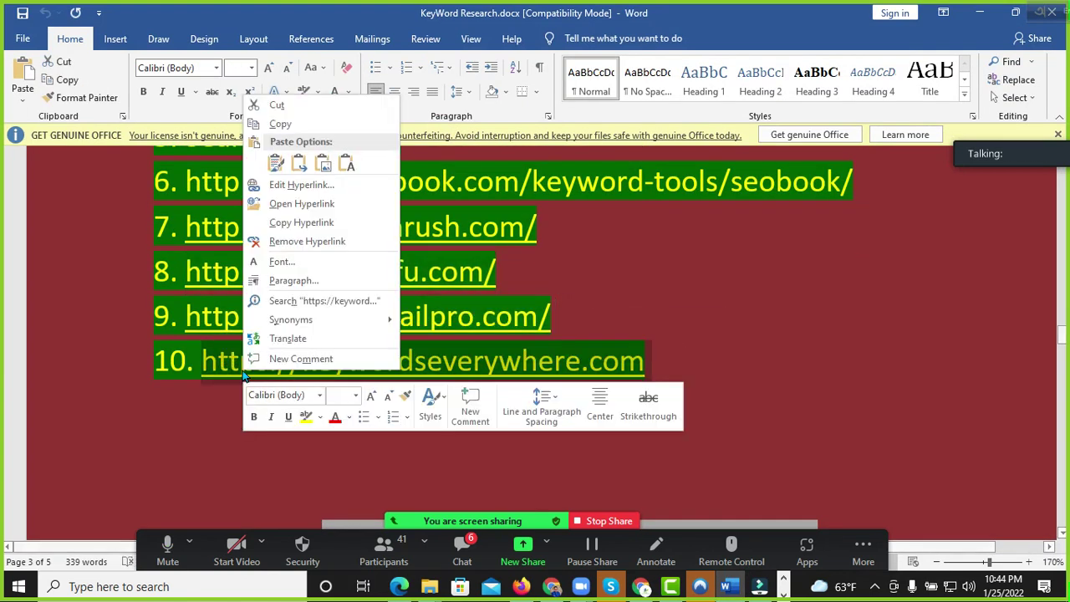
left_click(314, 125)
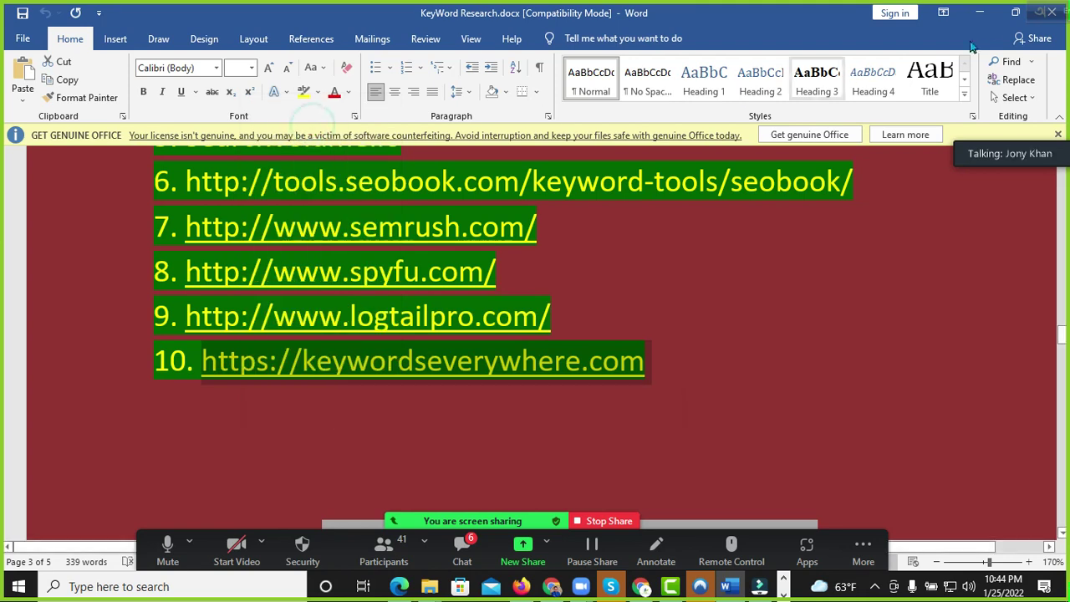
left_click(984, 10)
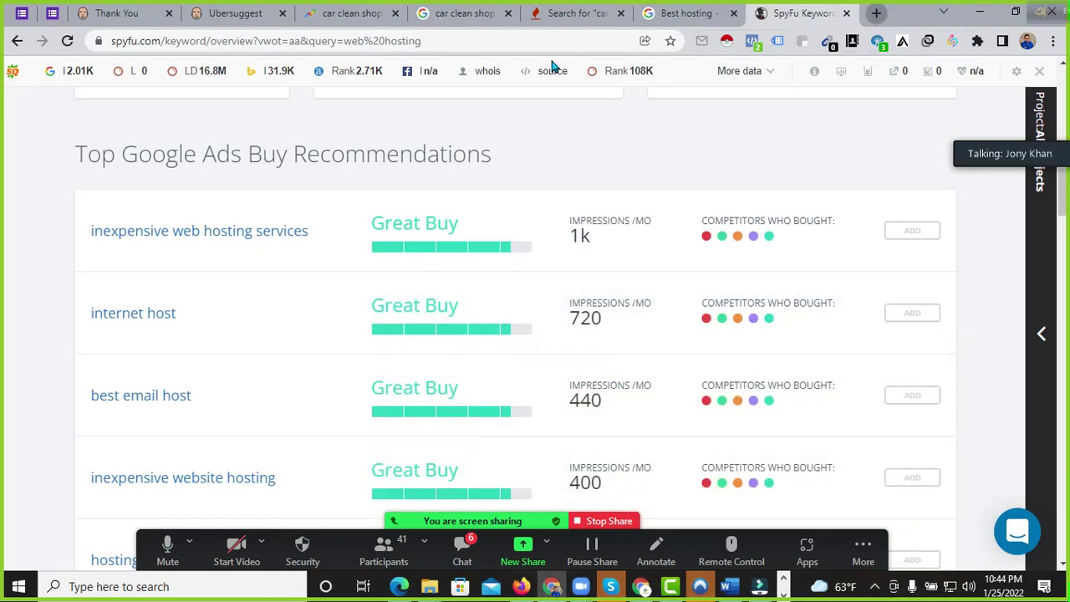
left_click(875, 12)
right_click(427, 40)
left_click(487, 164)
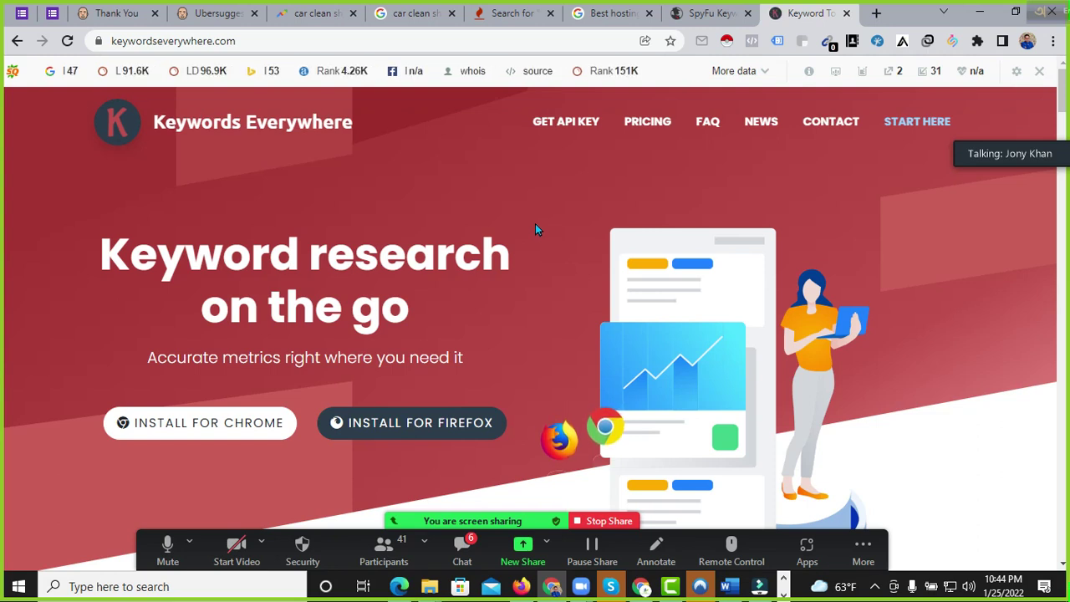
Step: Install the Keywords Everywhere extension for Chrome through its Chrome Web Store page
scroll(535, 223, "down", 3)
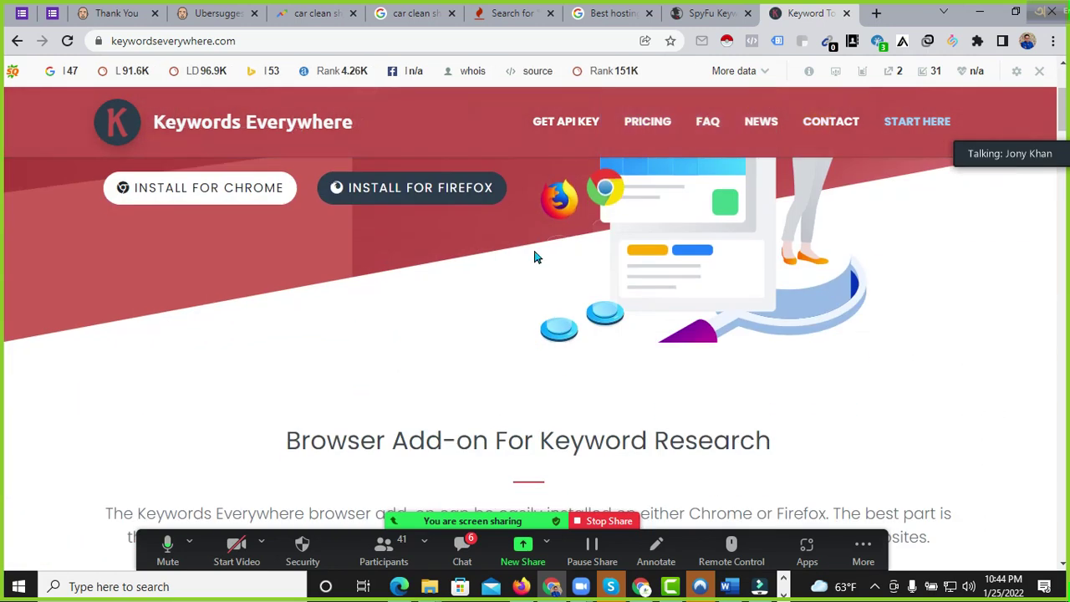
scroll(535, 299, "up", 3)
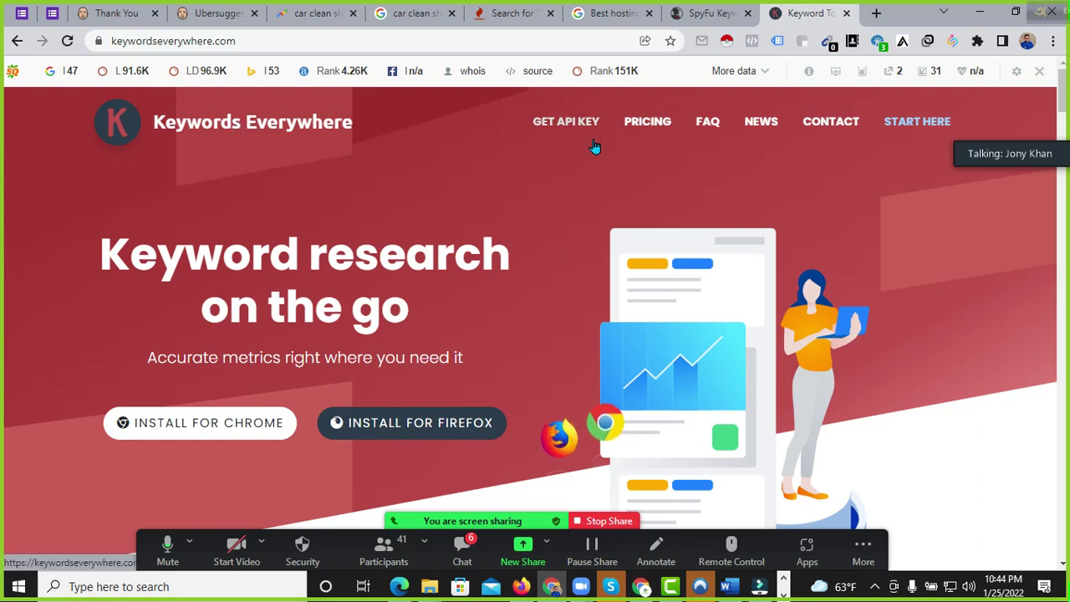
left_click(407, 423)
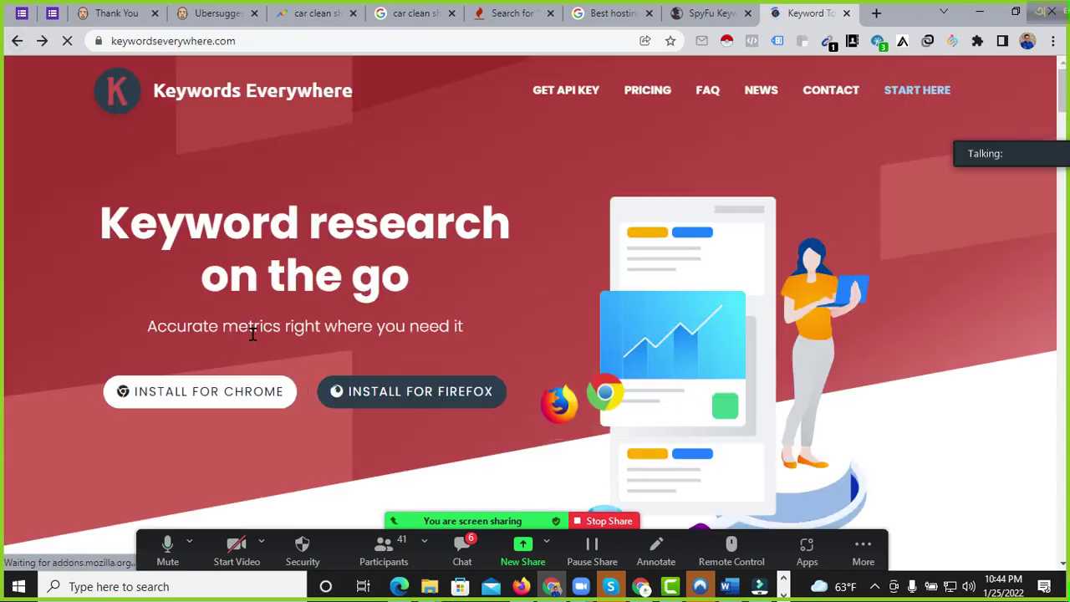
left_click(215, 399)
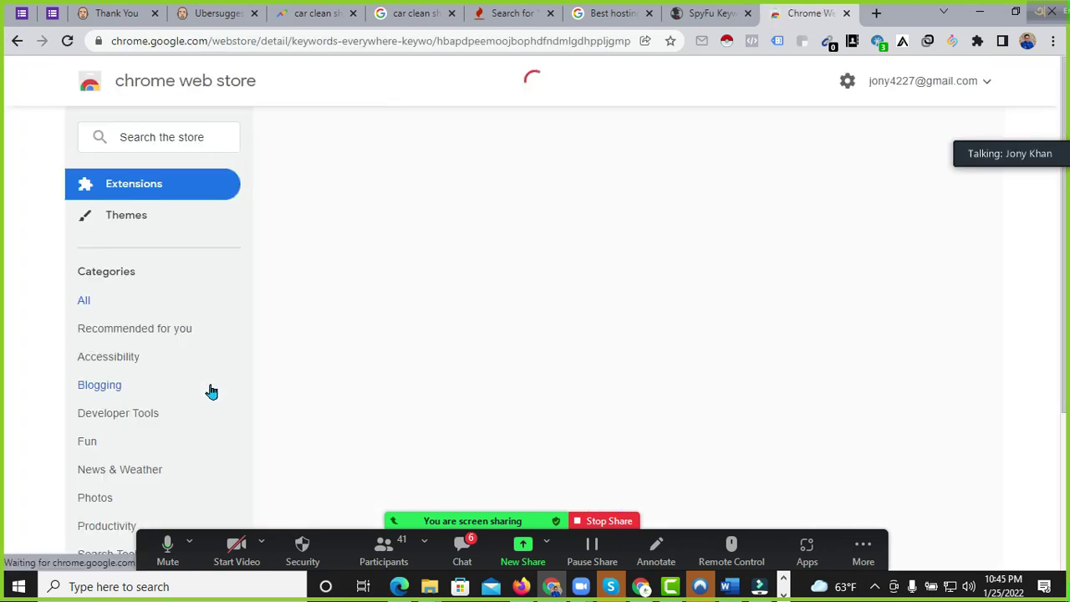
left_click(844, 191)
left_click(547, 173)
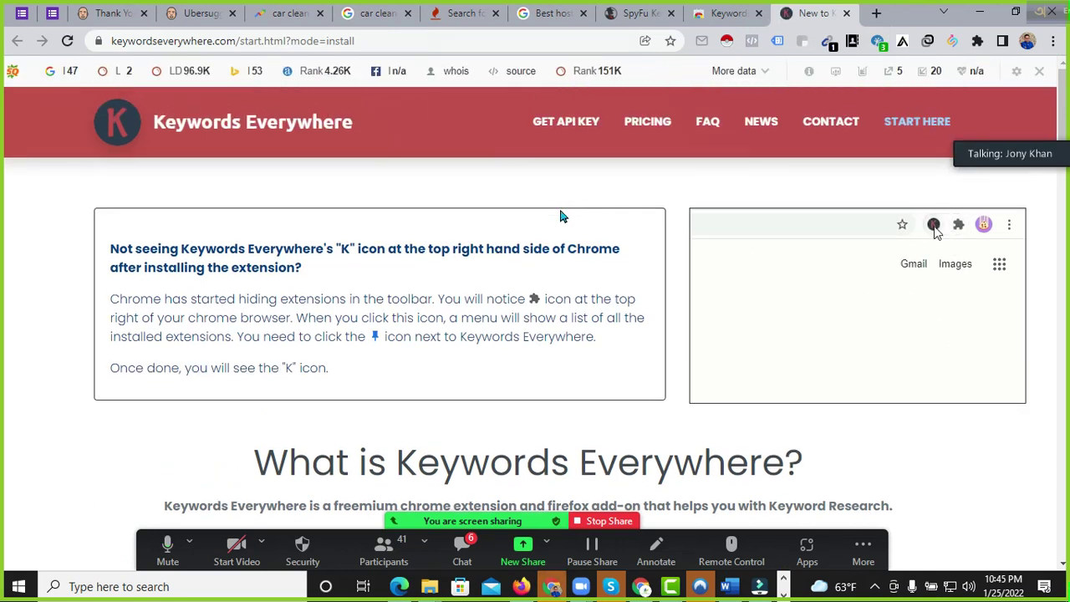
Step: Pin the Keywords Everywhere extension to the browser toolbar and open a new tab
left_click(978, 41)
left_click(927, 405)
left_click(677, 209)
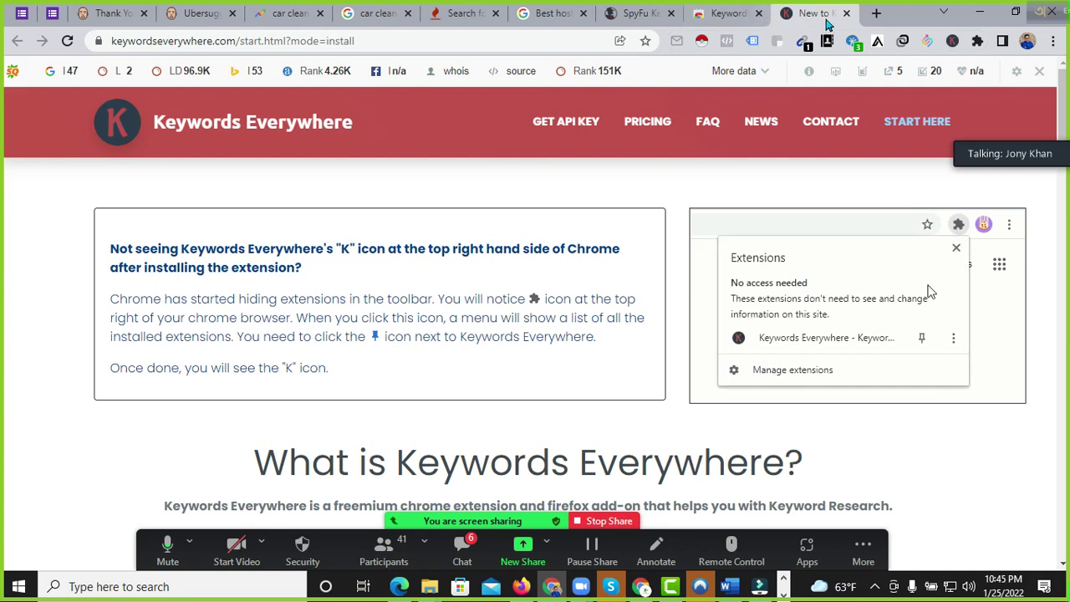
left_click(876, 13)
left_click(485, 48)
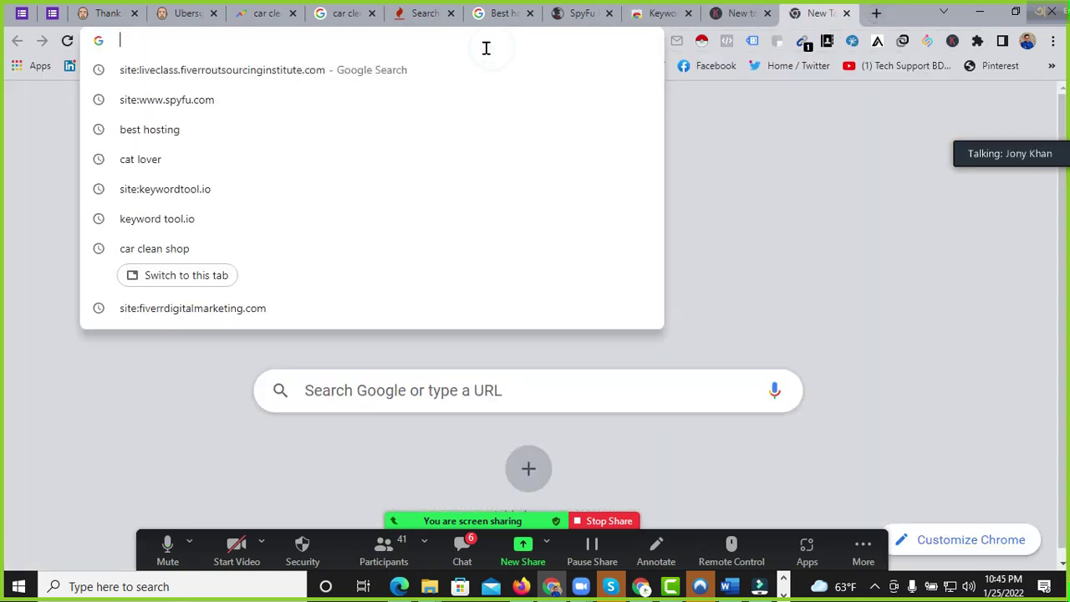
right_click(485, 40)
left_click(550, 147)
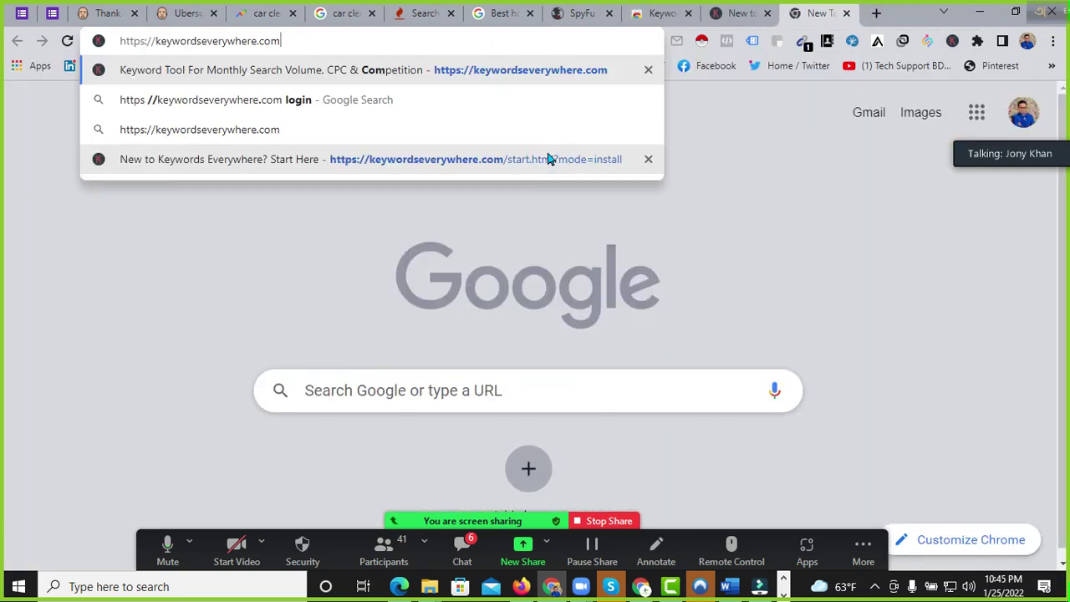
left_click(342, 40)
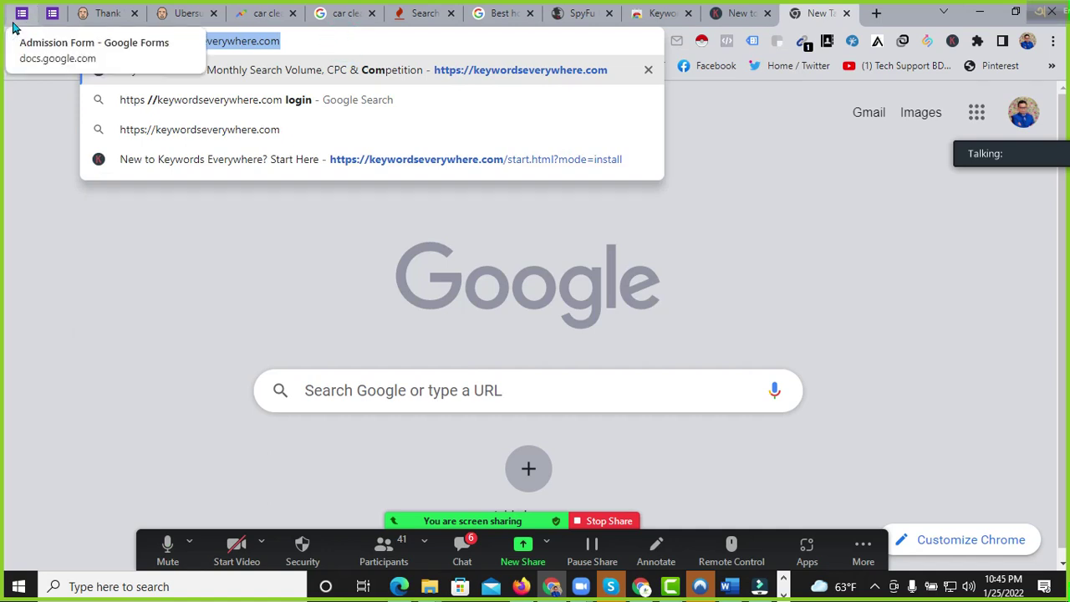
key("BackSpace")
type("Cat li")
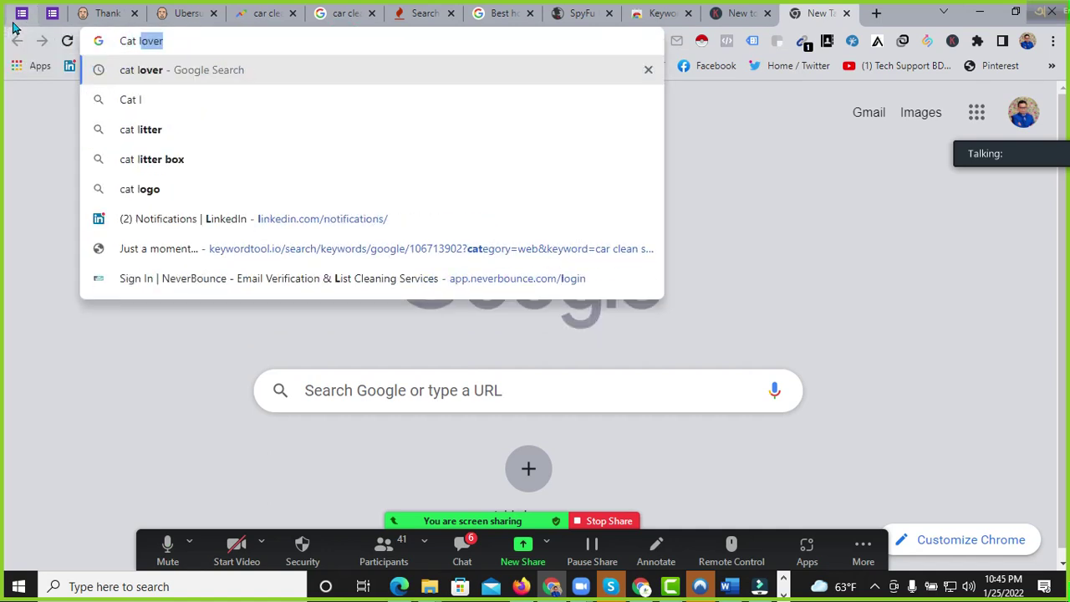
key("BackSpace")
key("BackSpace")
key("BackSpace")
key("BackSpace")
key("BackSpace")
key("BackSpace")
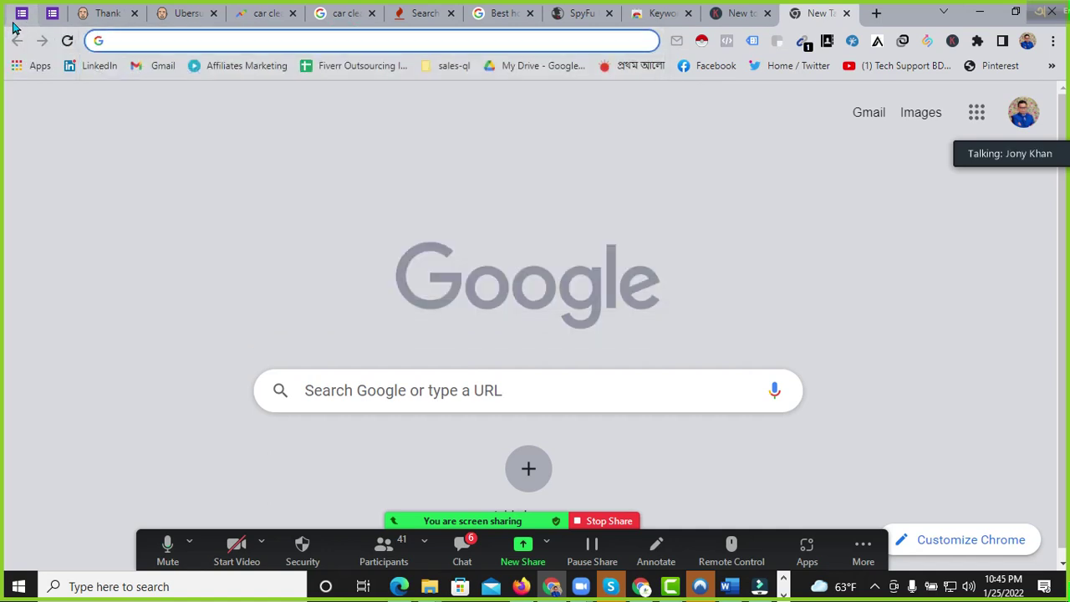
Step: Search Google for "Uweb hosting" and skim the ads and hosting results
type("Uweb hosting")
key("Return")
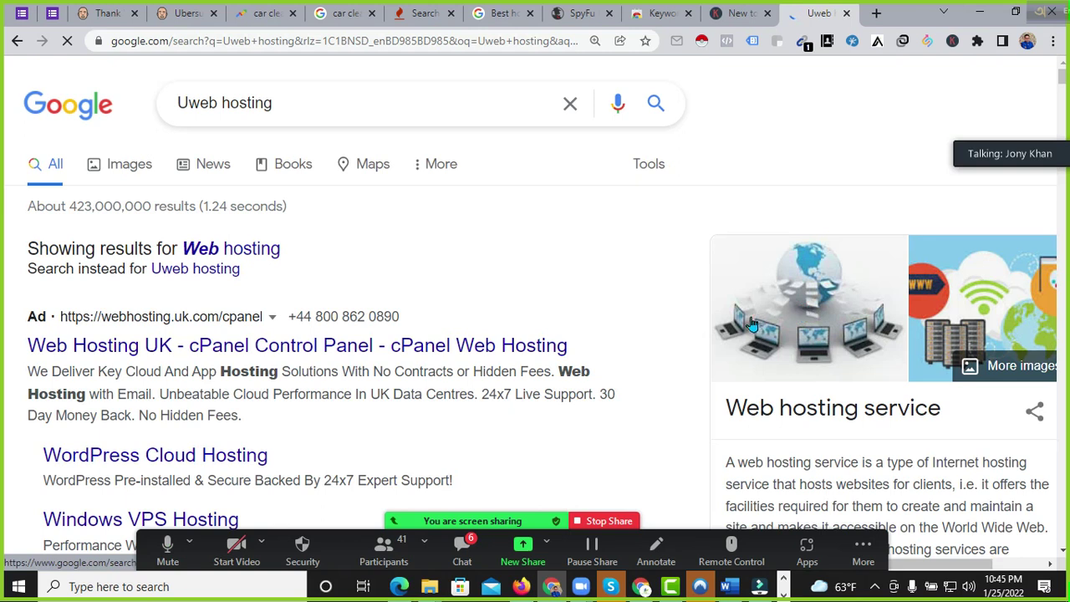
scroll(702, 252, "down", 2)
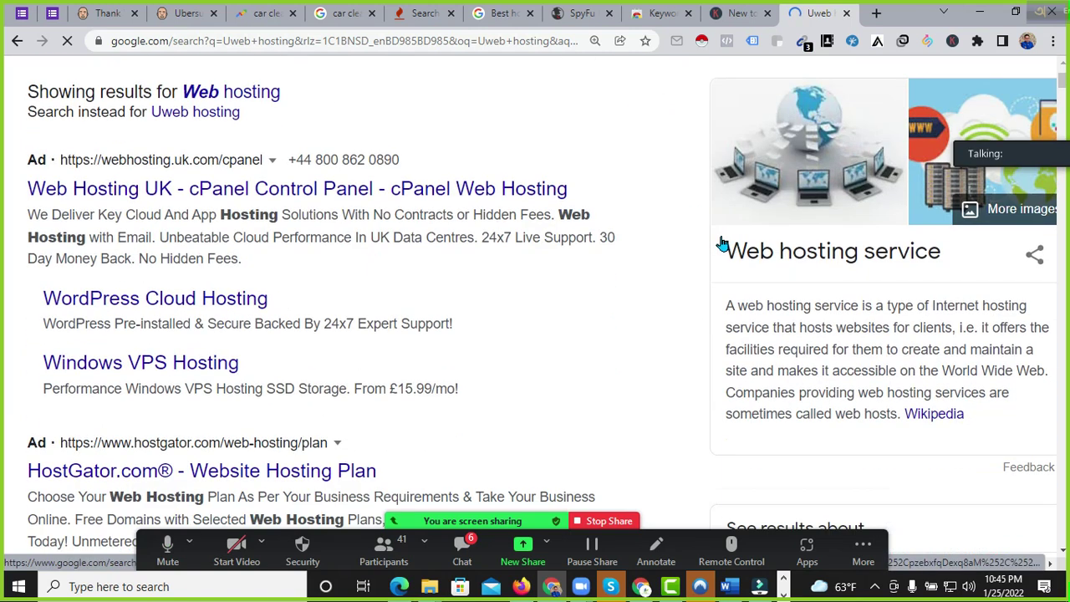
scroll(725, 240, "down", 2)
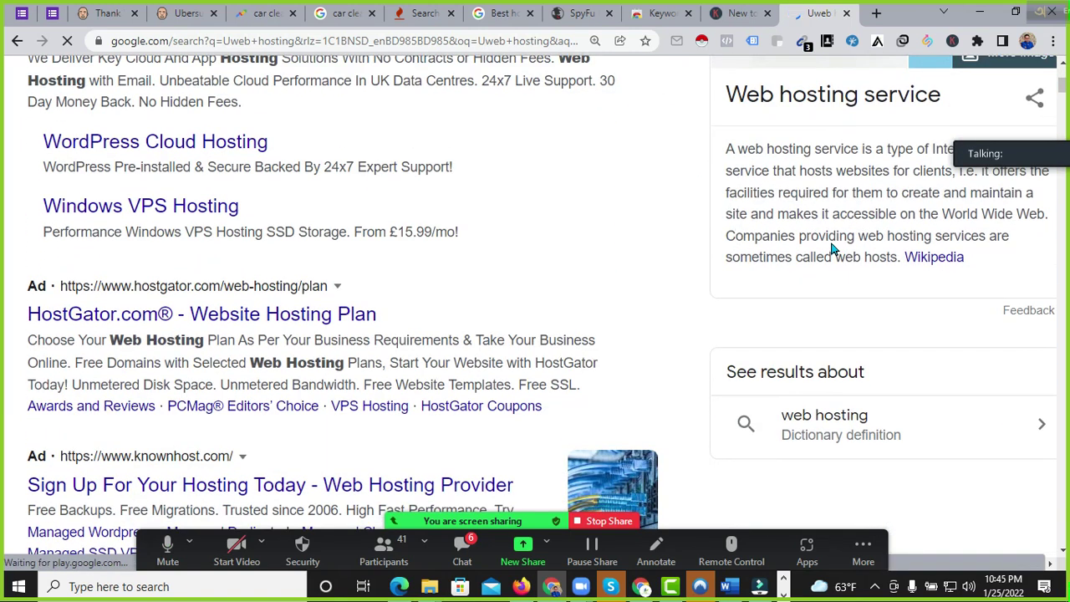
scroll(833, 247, "up", 4)
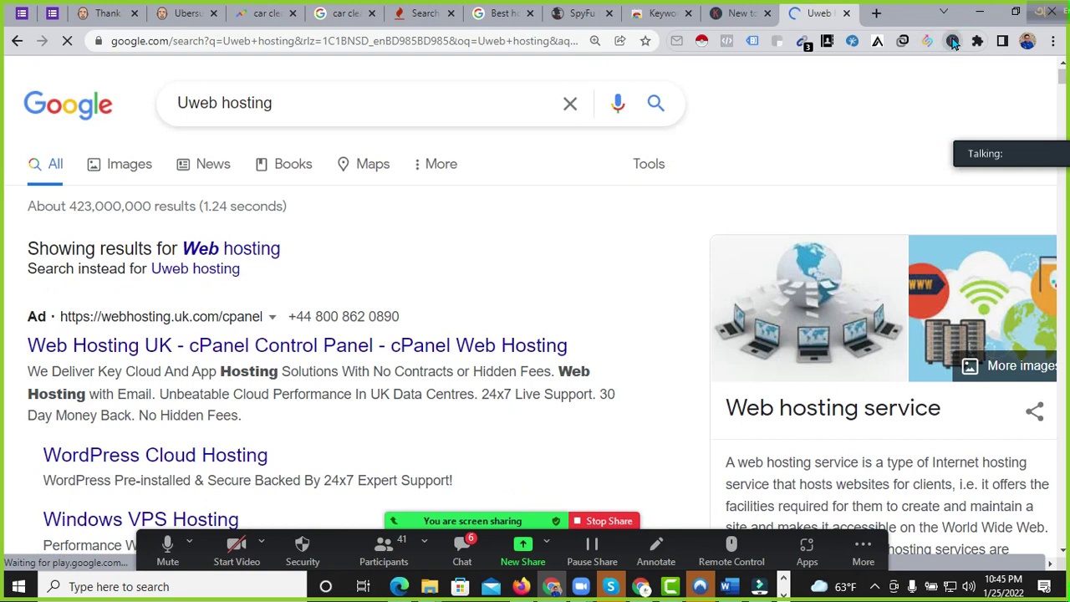
Step: Look over the Keywords Everywhere extension's options and examine its SEO, Off-Page and On-Page Difficulty metrics beside the search results
left_click(953, 42)
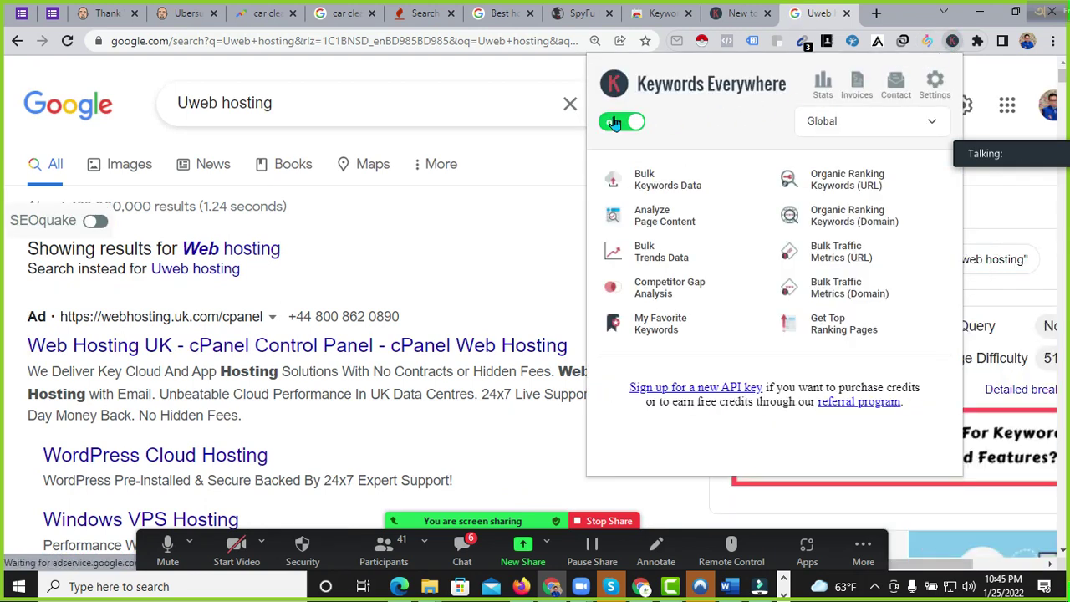
left_click(503, 76)
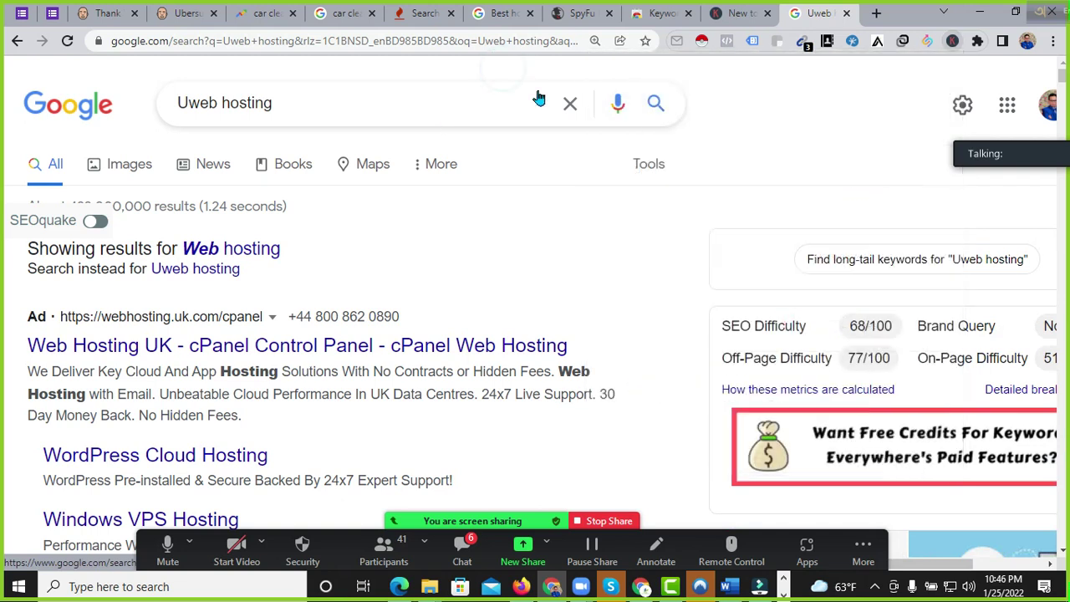
scroll(759, 214, "down", 2)
scroll(785, 224, "up", 1)
scroll(777, 250, "up", 1)
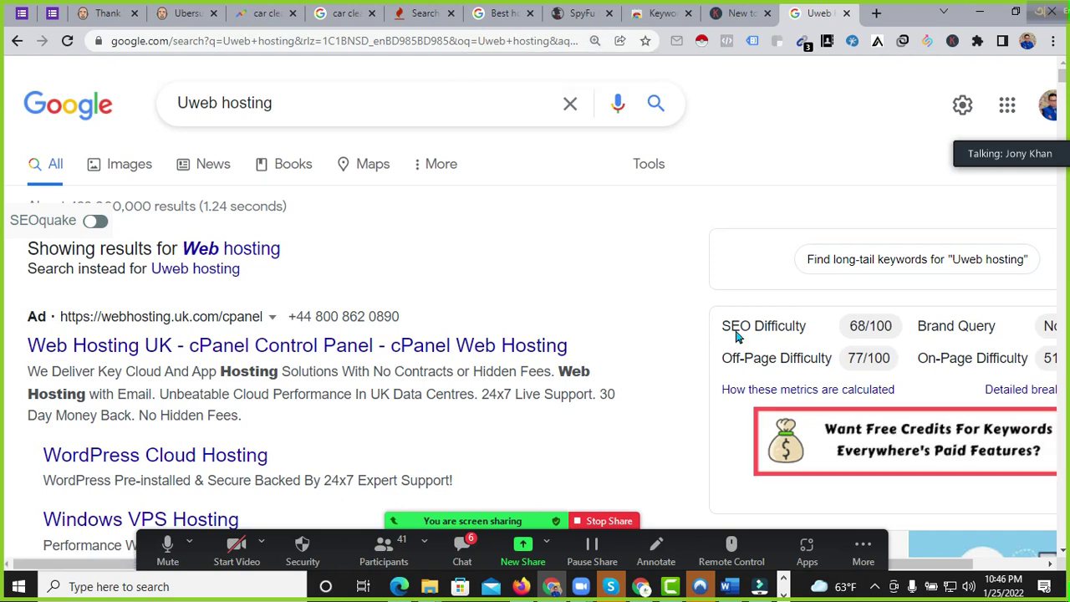
key("ctrl+minus")
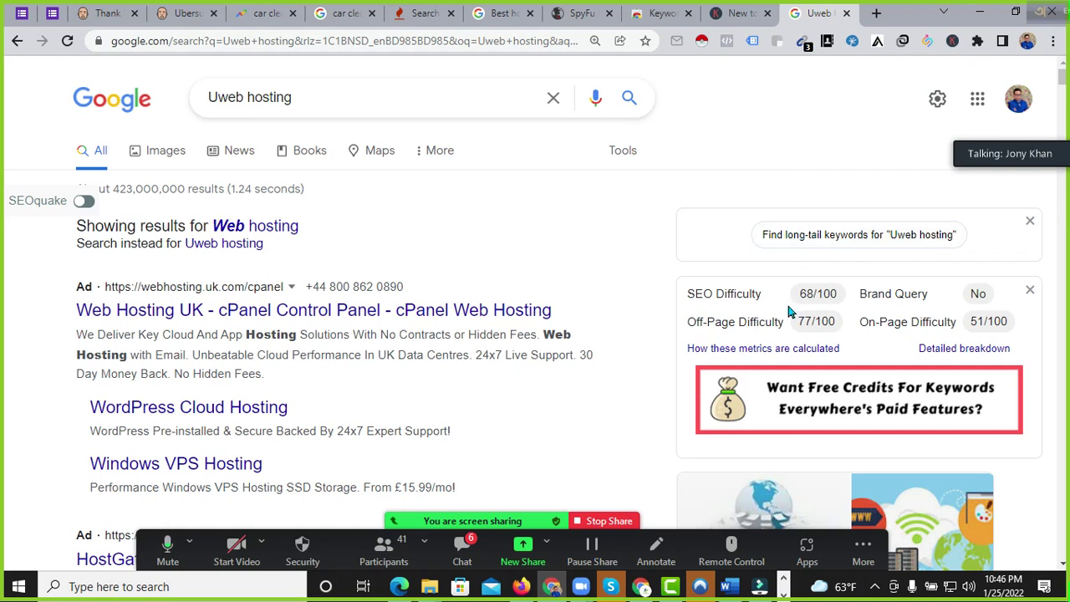
scroll(811, 282, "down", 2)
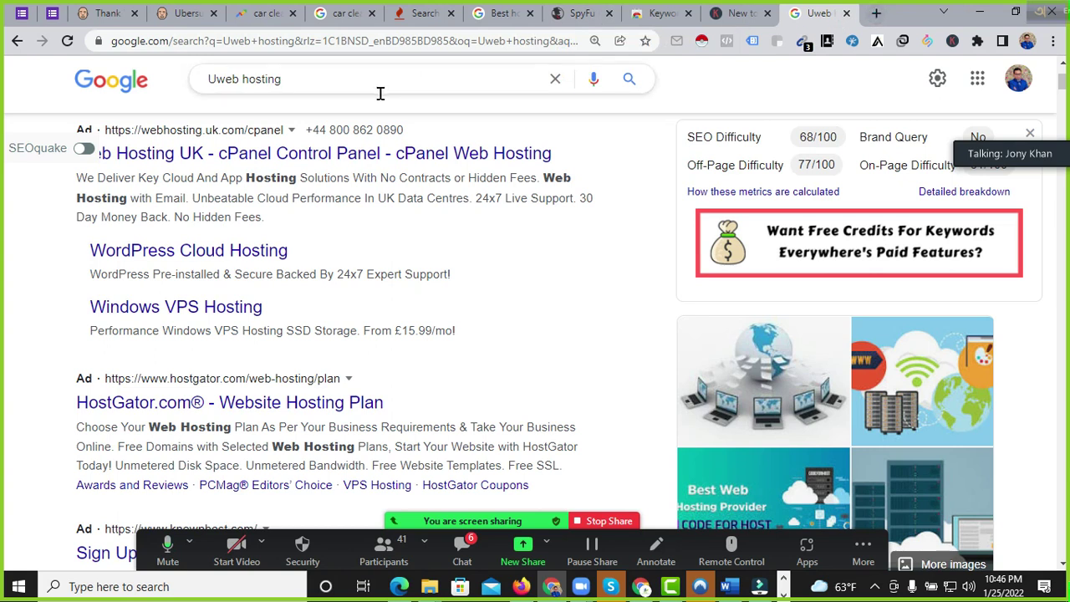
Step: Correct the Google query to "web hosting" and copy it
left_click(216, 76)
key("BackSpace")
left_click(391, 77)
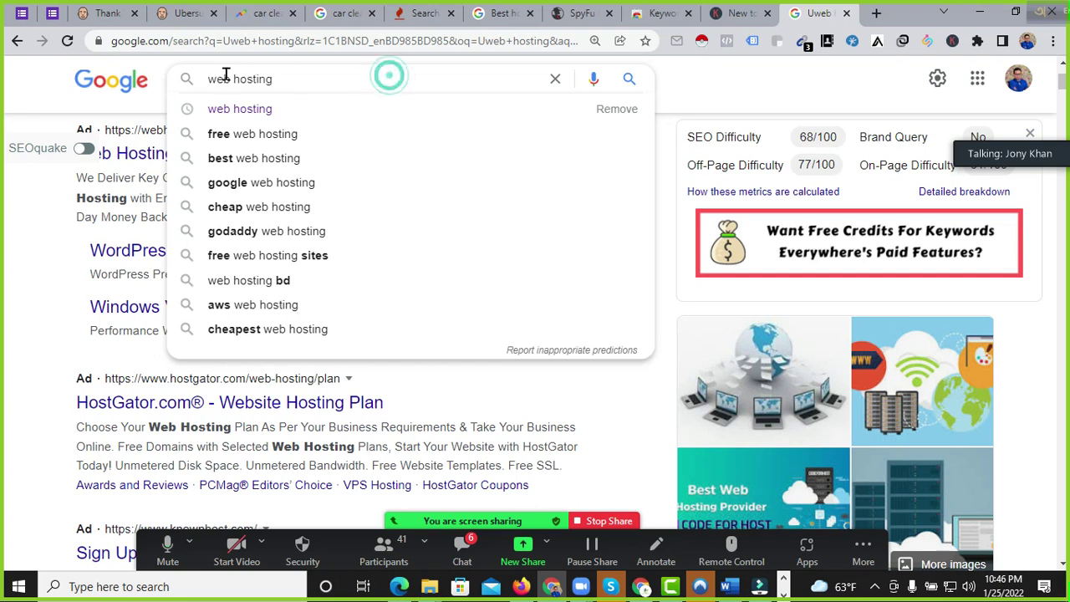
double_click(313, 72)
double_click(335, 75)
triple_click(334, 73)
key("ctrl+c")
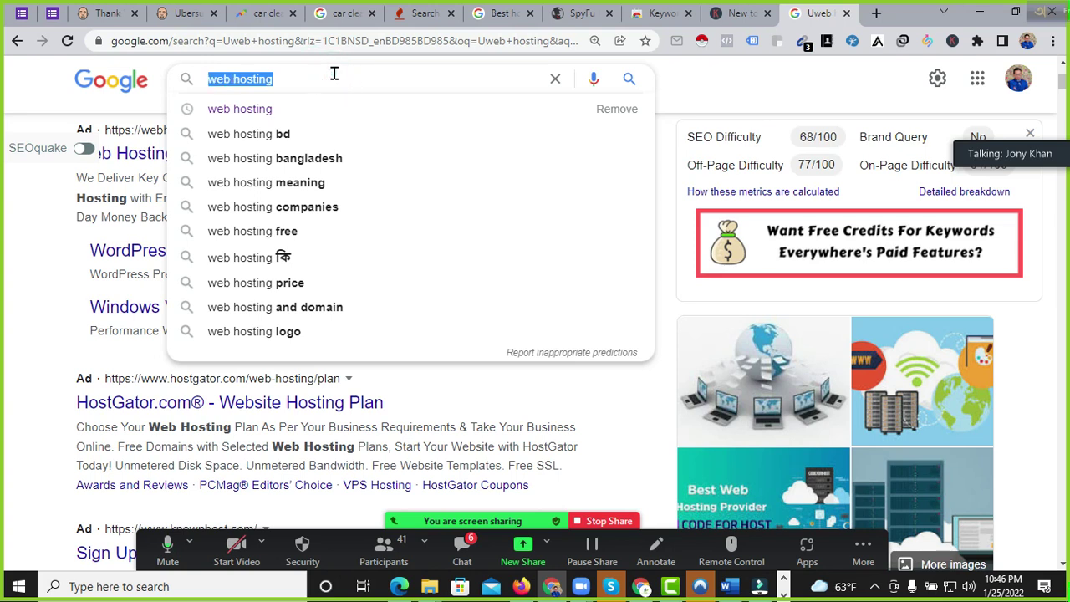
Step: Search Google for "google adwords login" in a new tab and remove the word "login" from the query
left_click(861, 18)
left_click(363, 41)
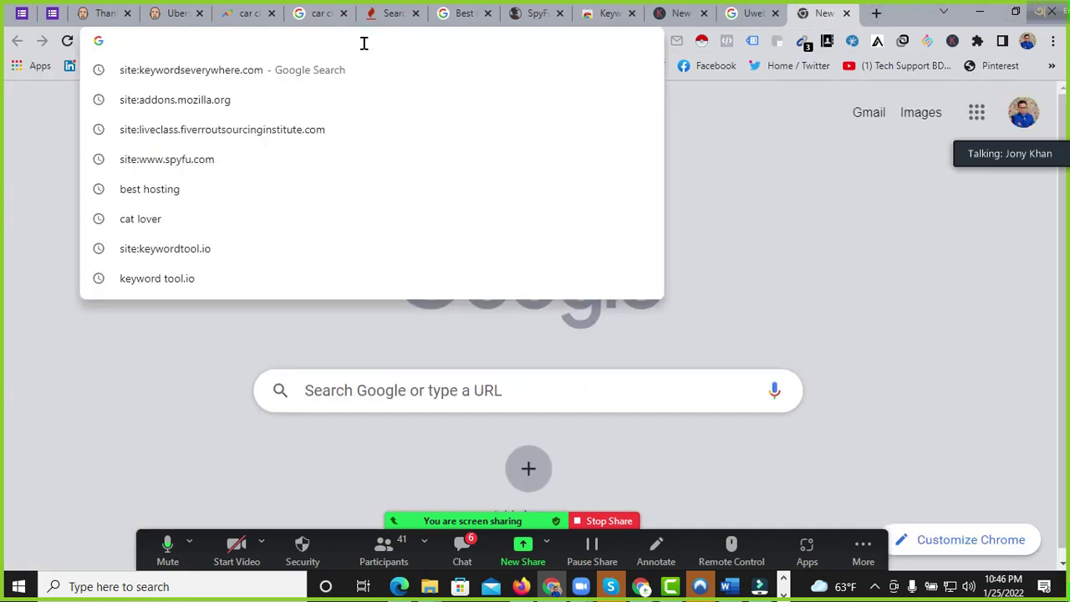
type("google adw")
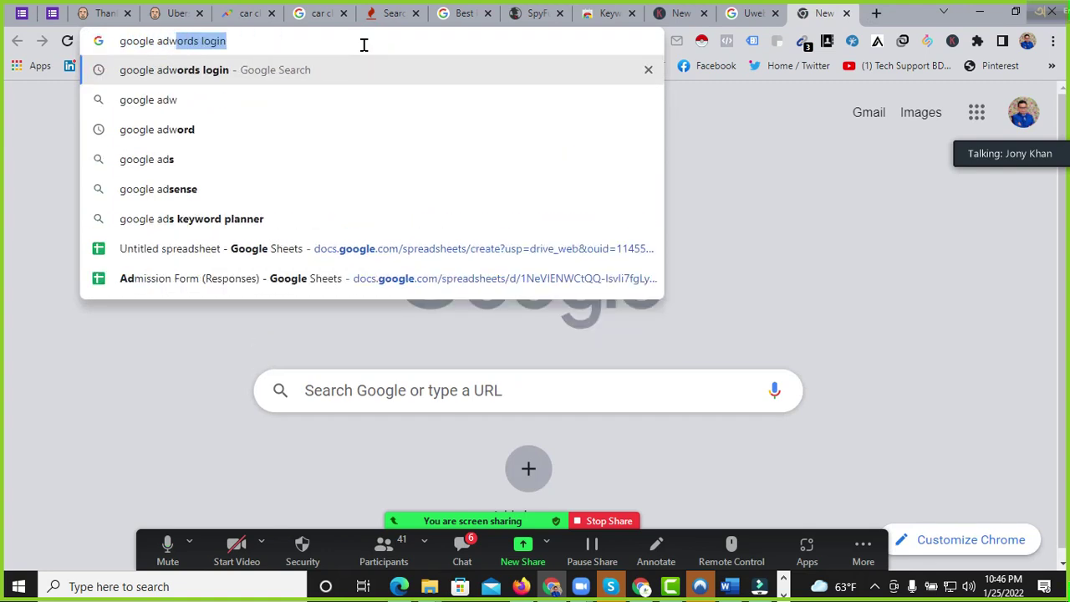
type("ords")
key("Return")
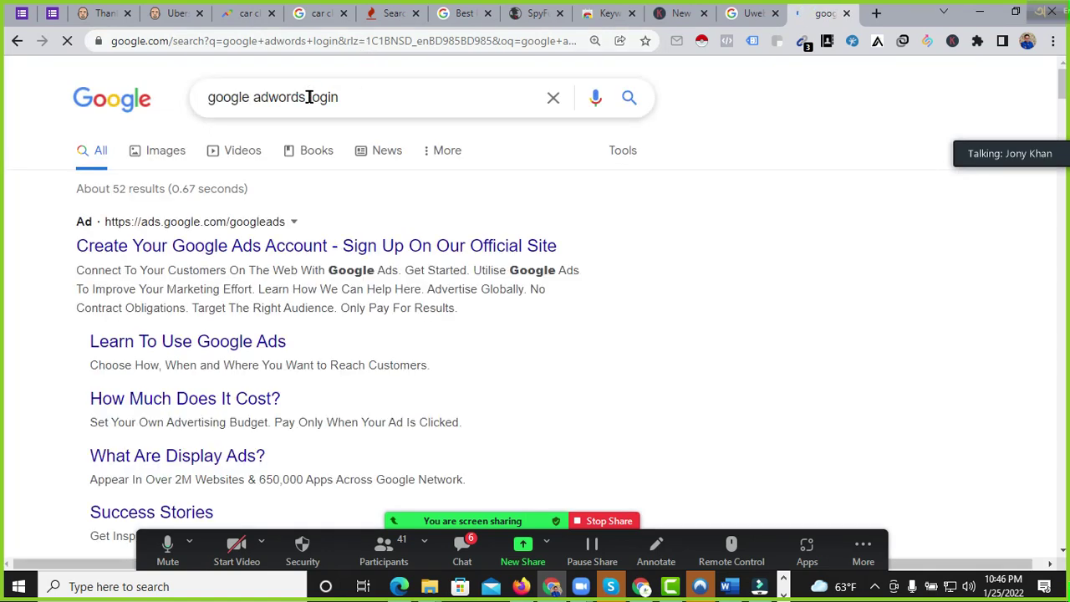
double_click(386, 101)
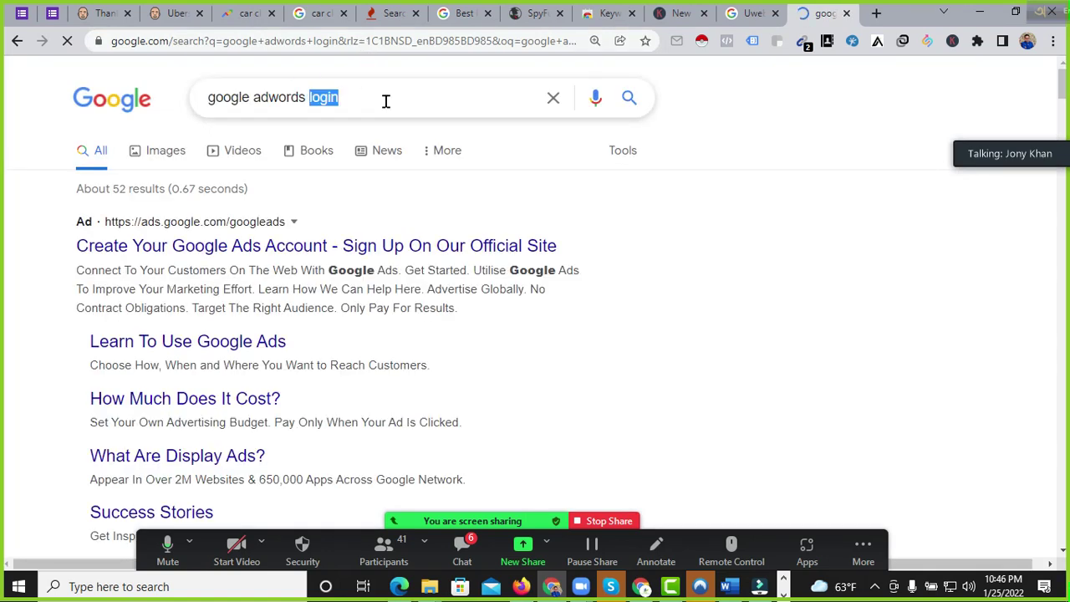
key("BackSpace")
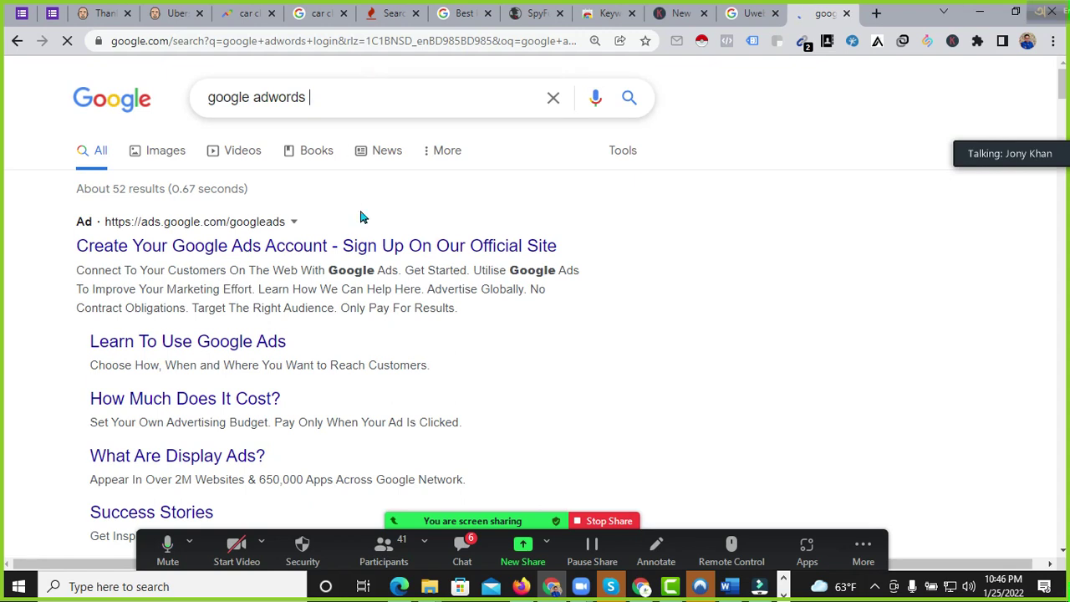
Step: Open the ads.google.com home page result in its own tab and start Google Ads from there
scroll(441, 246, "down", 5)
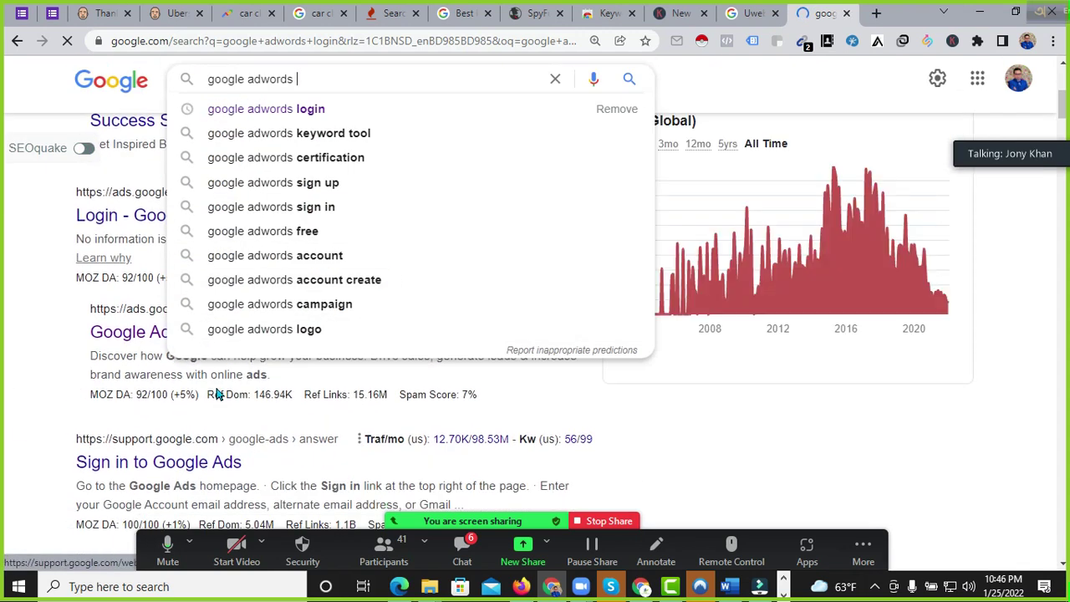
left_click(11, 363)
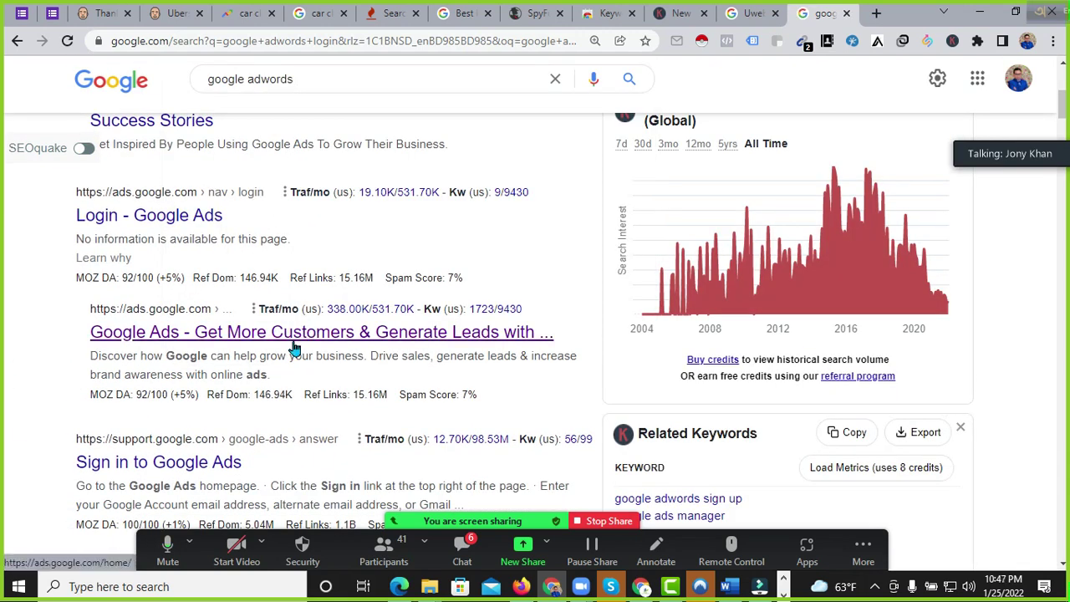
key("ctrl+Return")
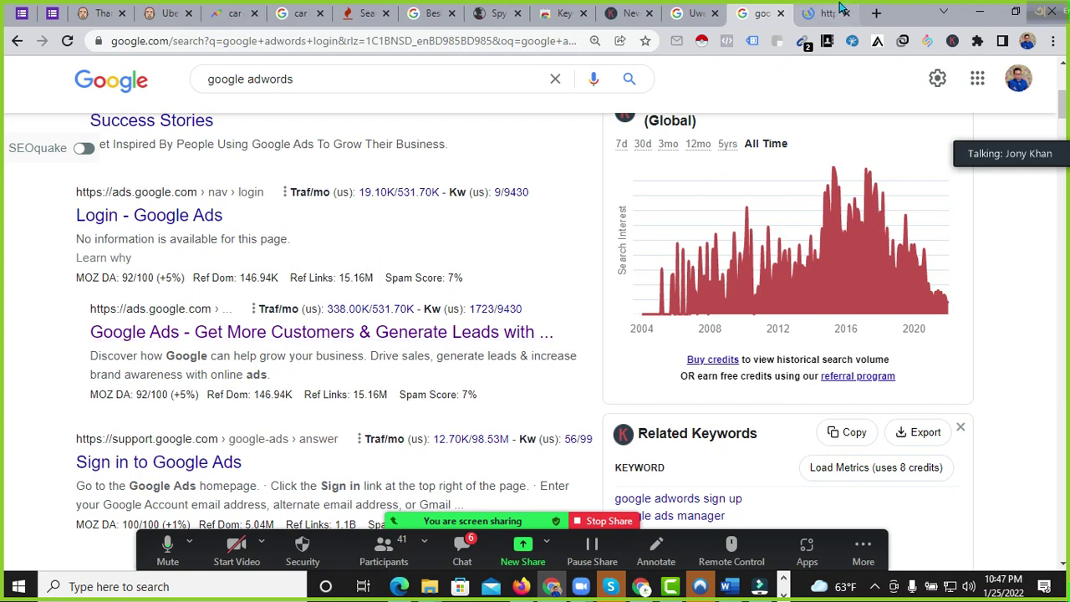
left_click(828, 13)
scroll(417, 205, "down", 2)
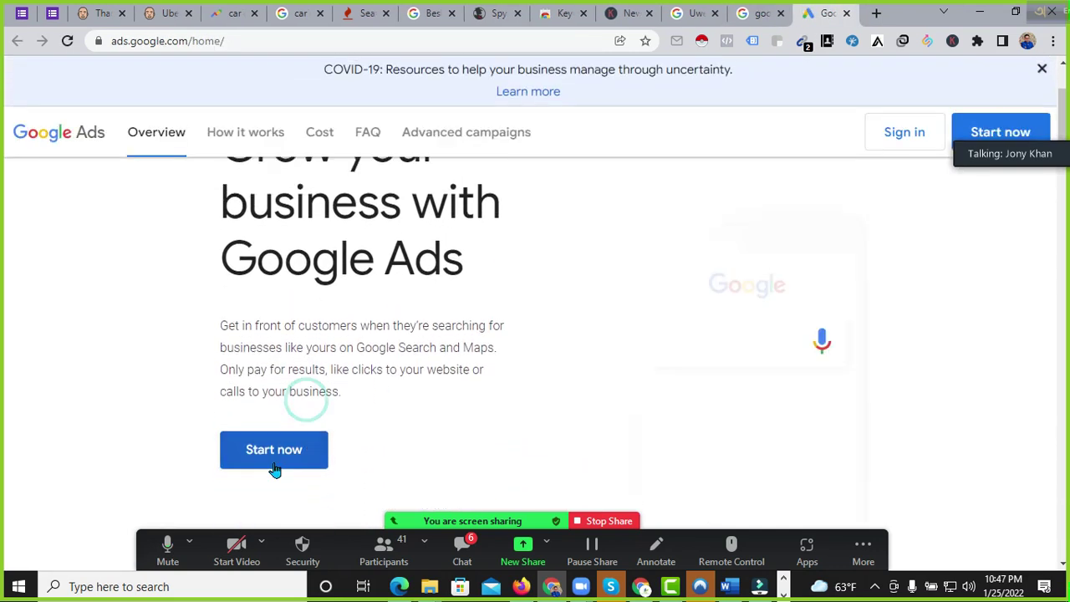
left_click(273, 452)
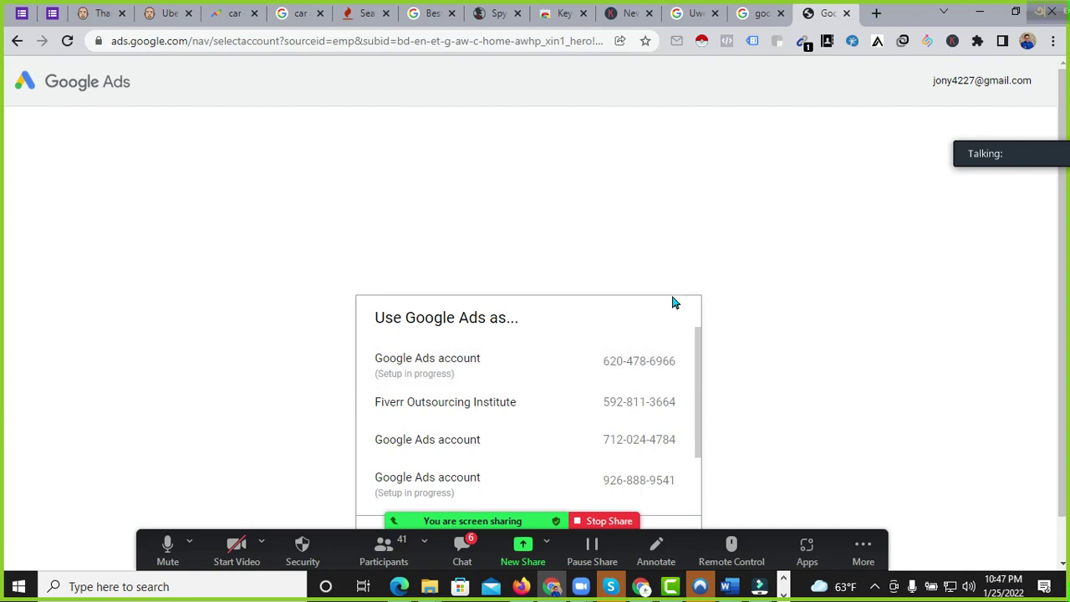
Step: Choose the Fiverr Outsourcing Institute account in Google Ads and open Keyword Planner
left_click(520, 358)
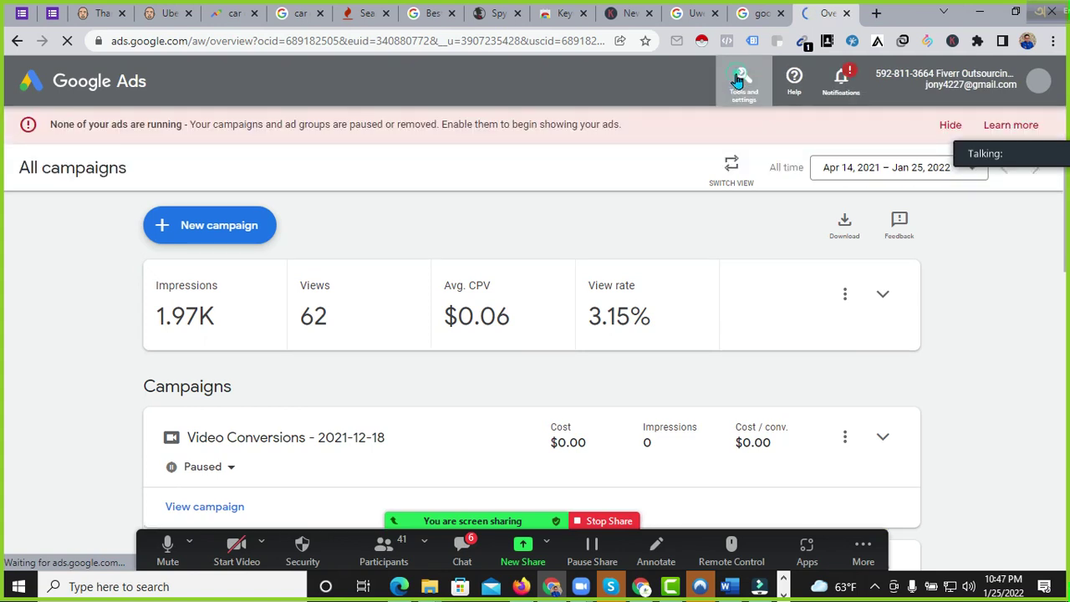
left_click(737, 80)
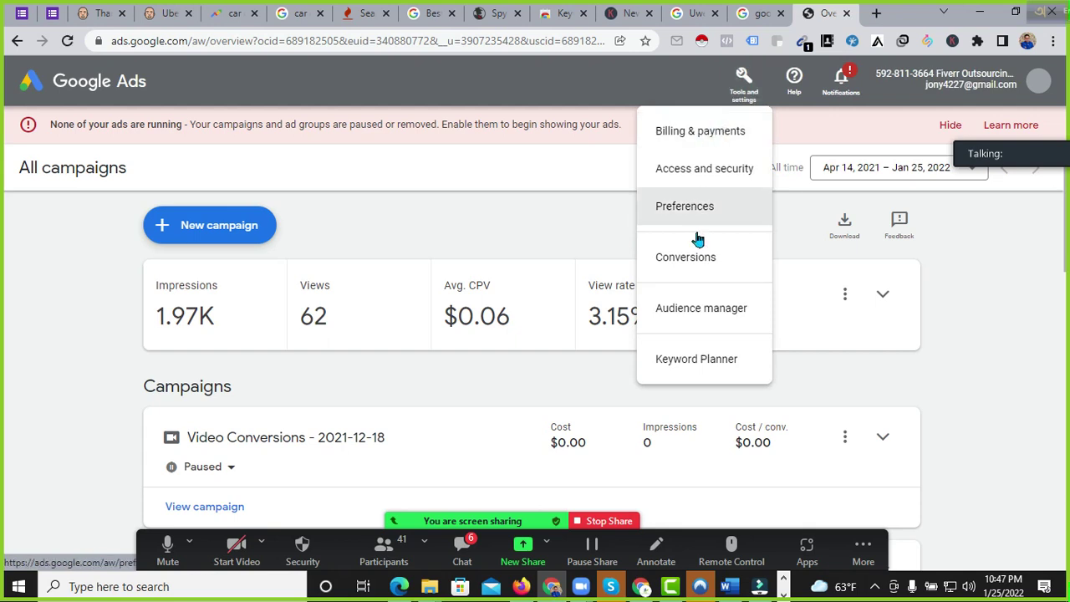
left_click(693, 358)
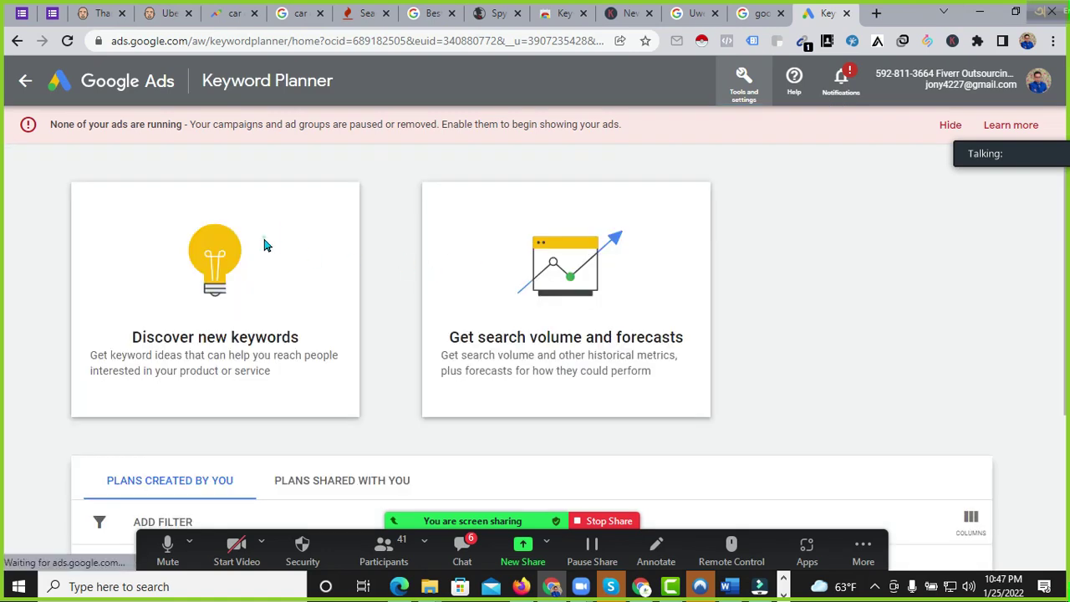
Step: Get Keyword Planner ideas for the pasted keyword "web hosting" with Discover new keywords
left_click(249, 242)
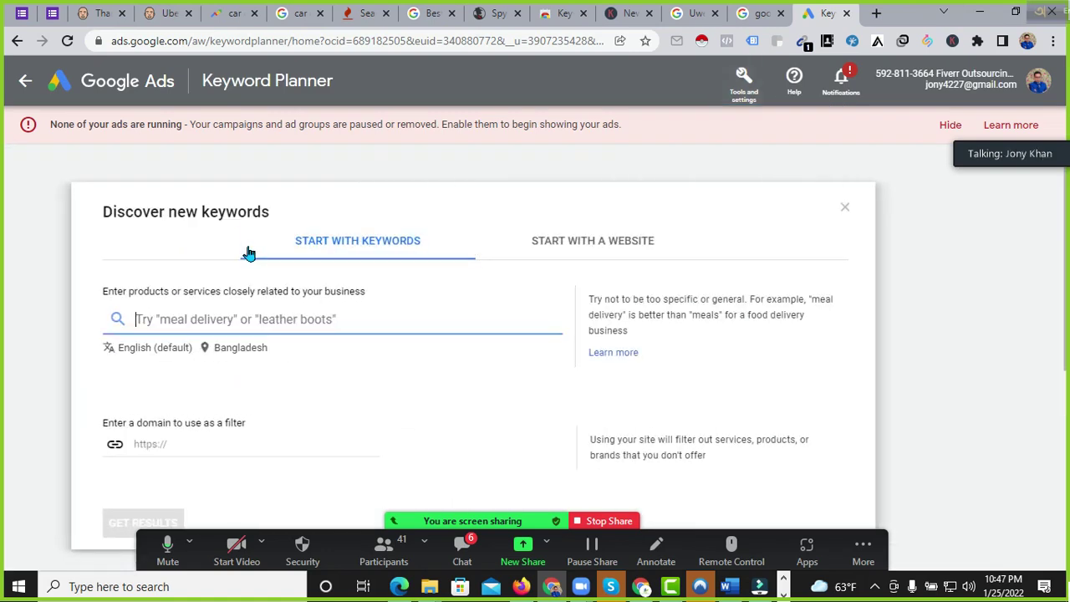
right_click(188, 316)
left_click(239, 442)
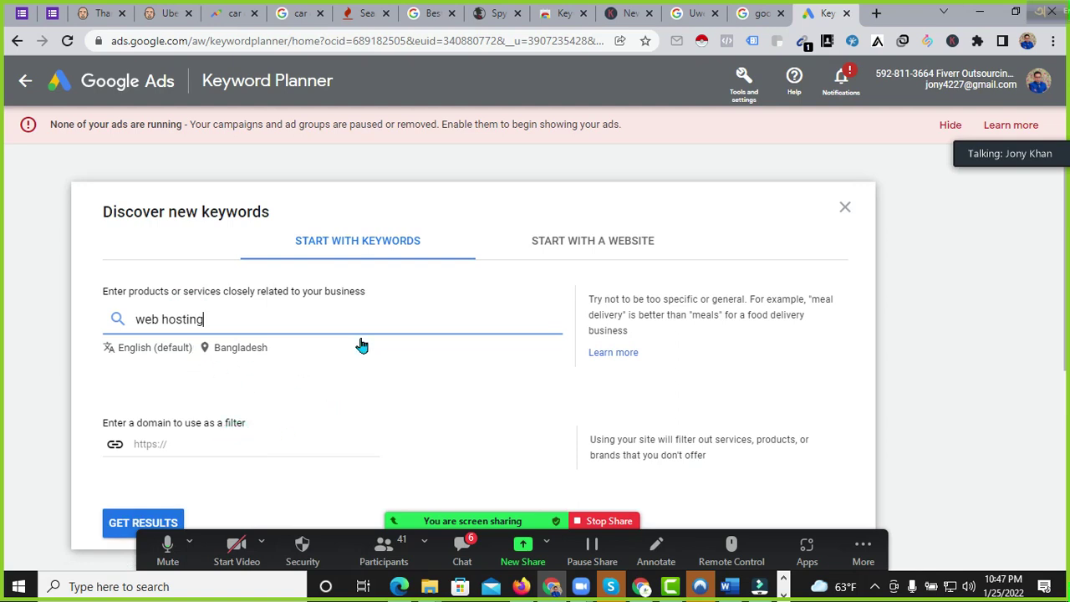
scroll(523, 334, "down", 2)
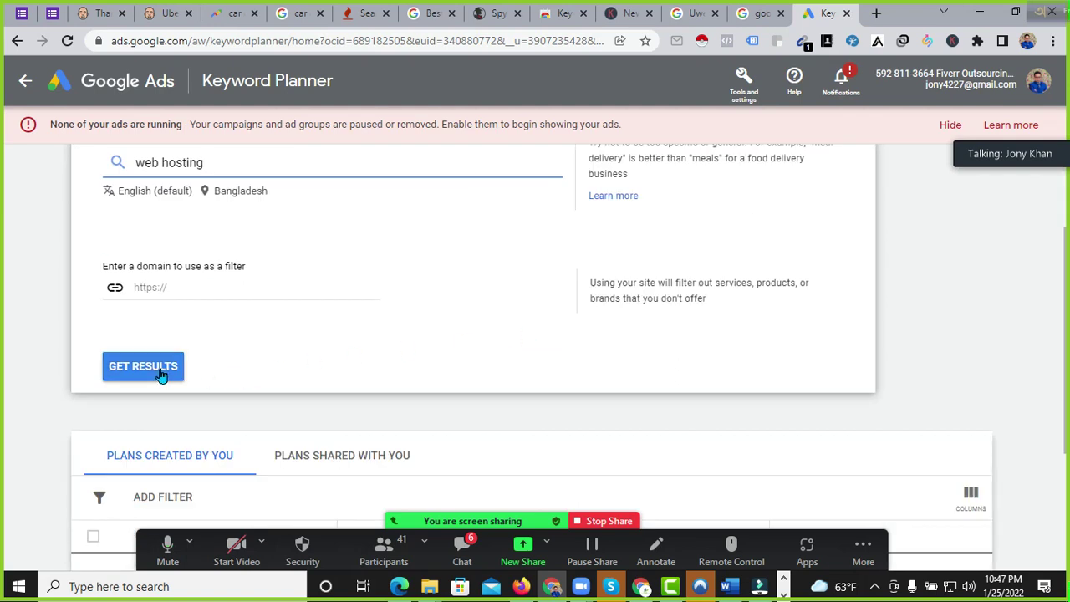
left_click(158, 372)
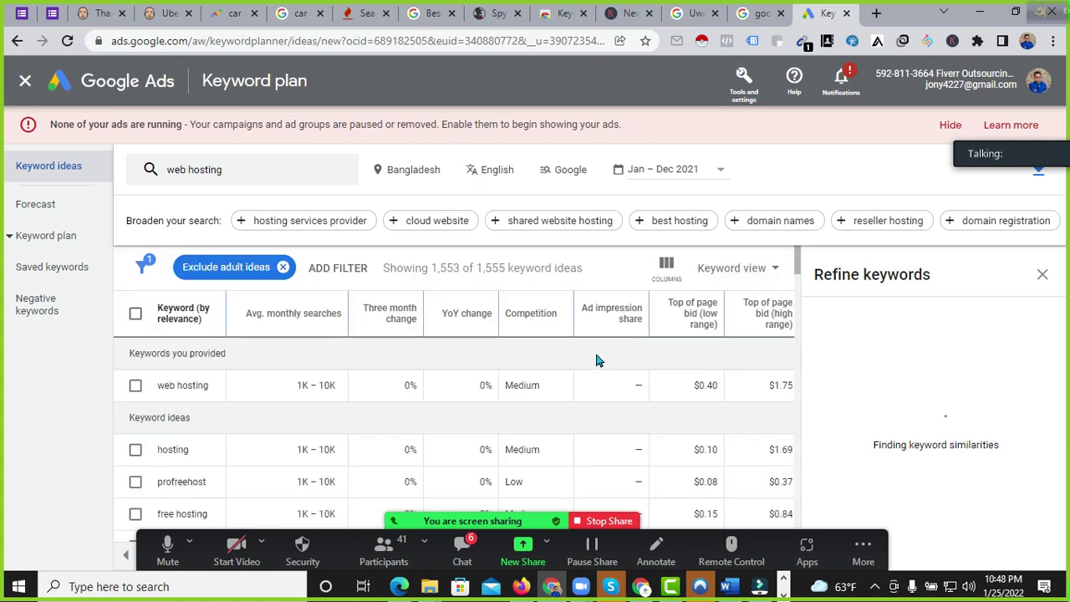
Step: Select all keyword ideas on the results page, export the report to Google Sheets and open the exported sheet
scroll(609, 353, "down", 3)
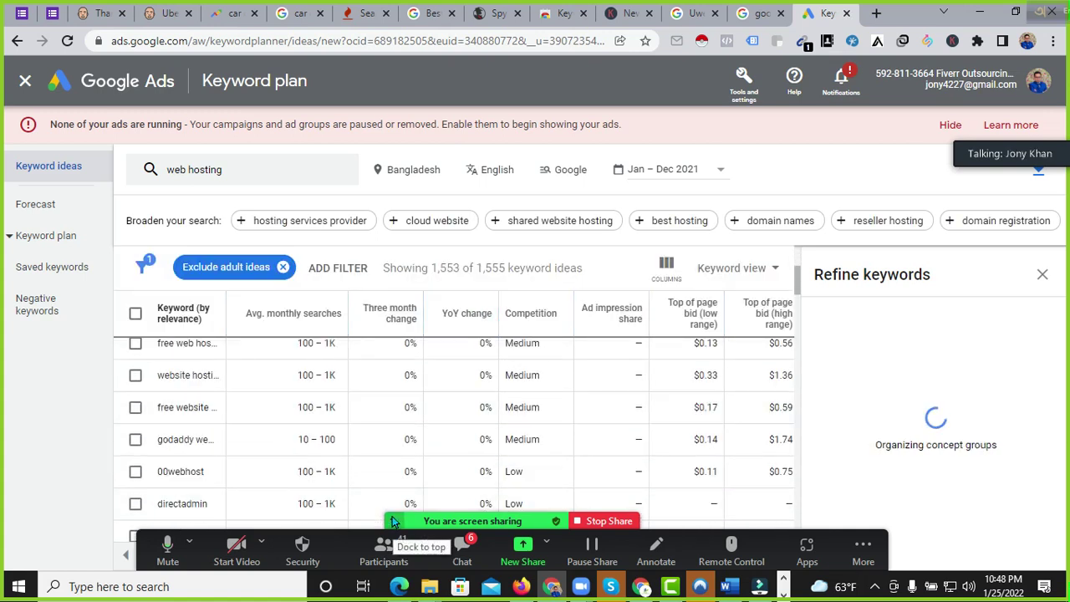
scroll(683, 467, "down", 5)
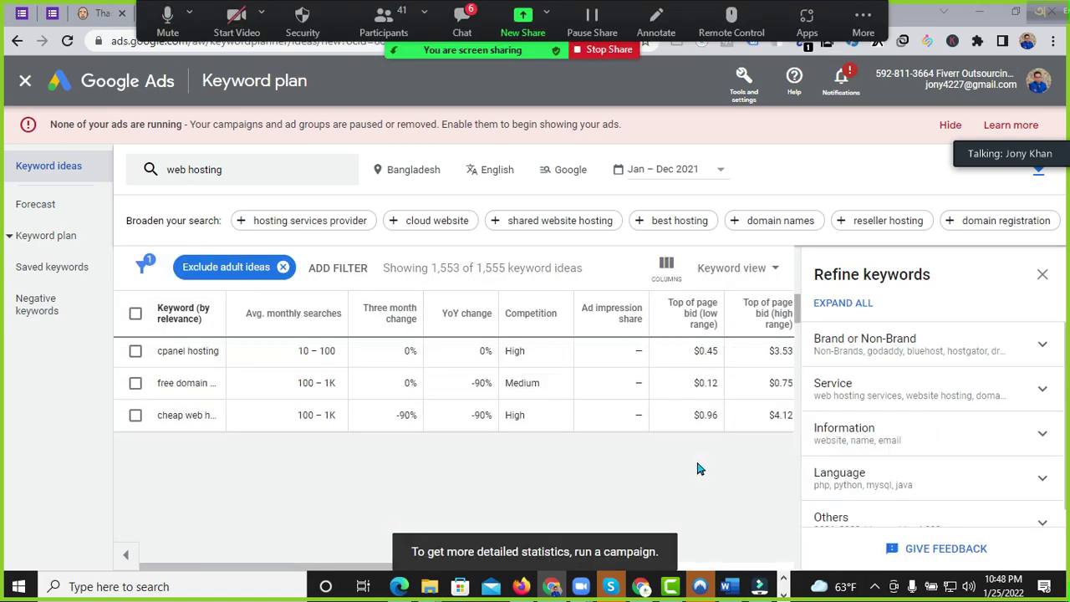
scroll(731, 522, "down", 2)
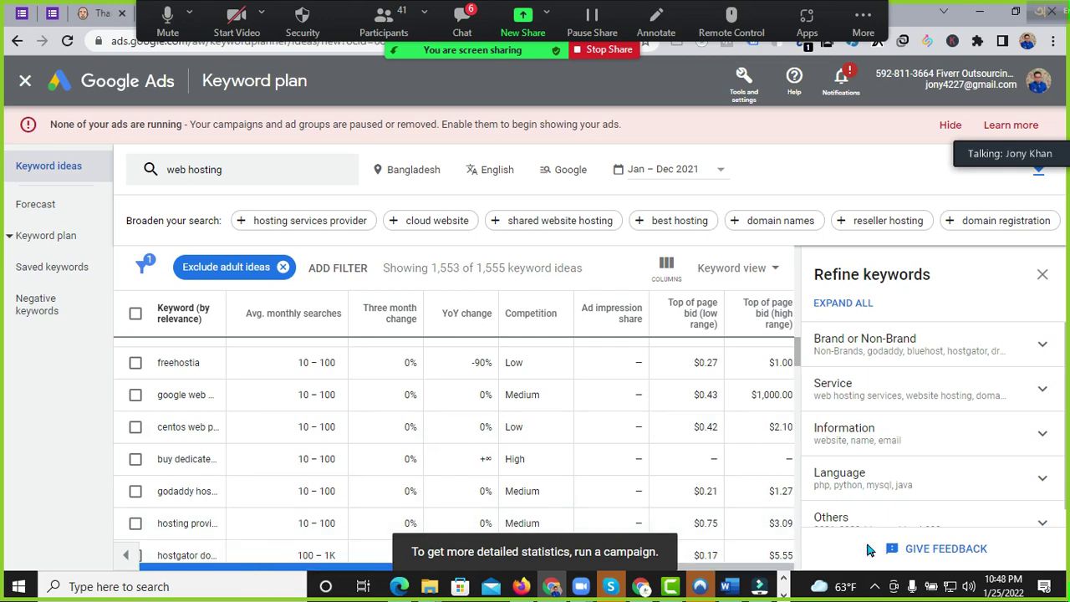
scroll(724, 451, "down", 10)
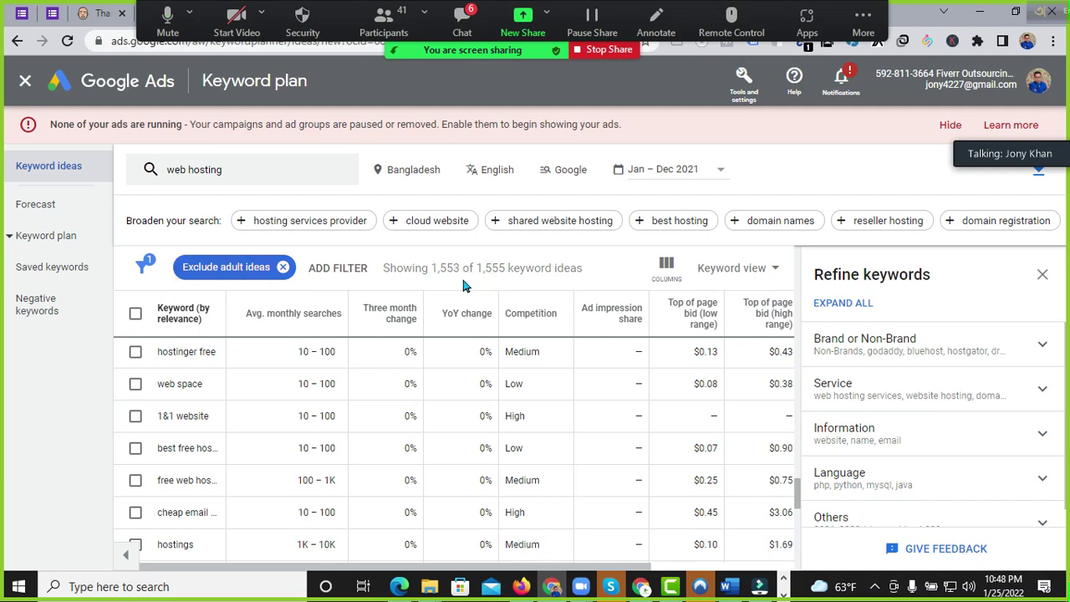
left_click(136, 313)
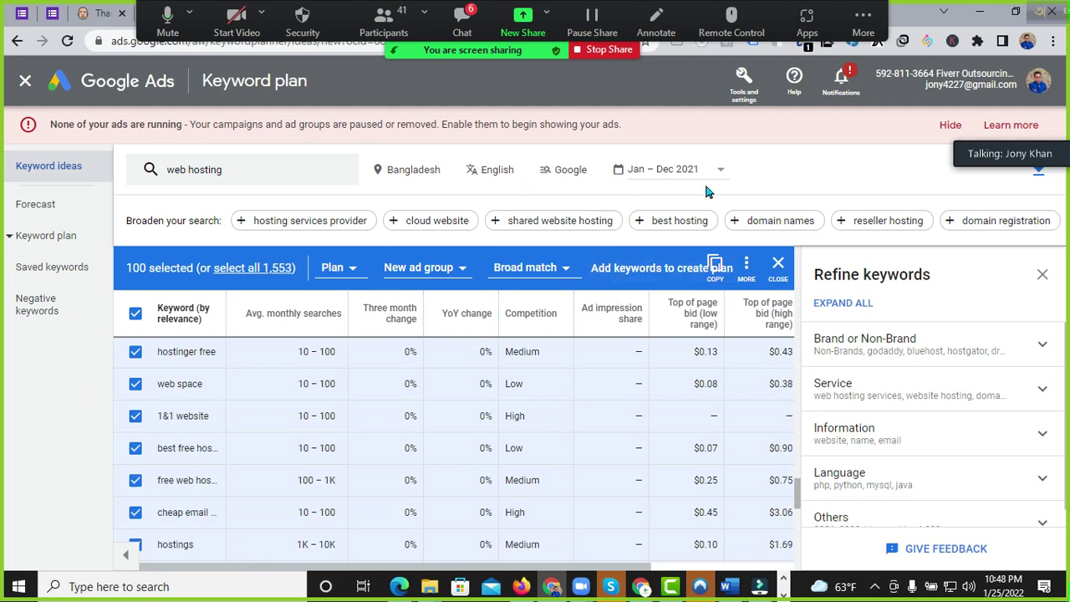
left_click(1036, 172)
left_click(1003, 185)
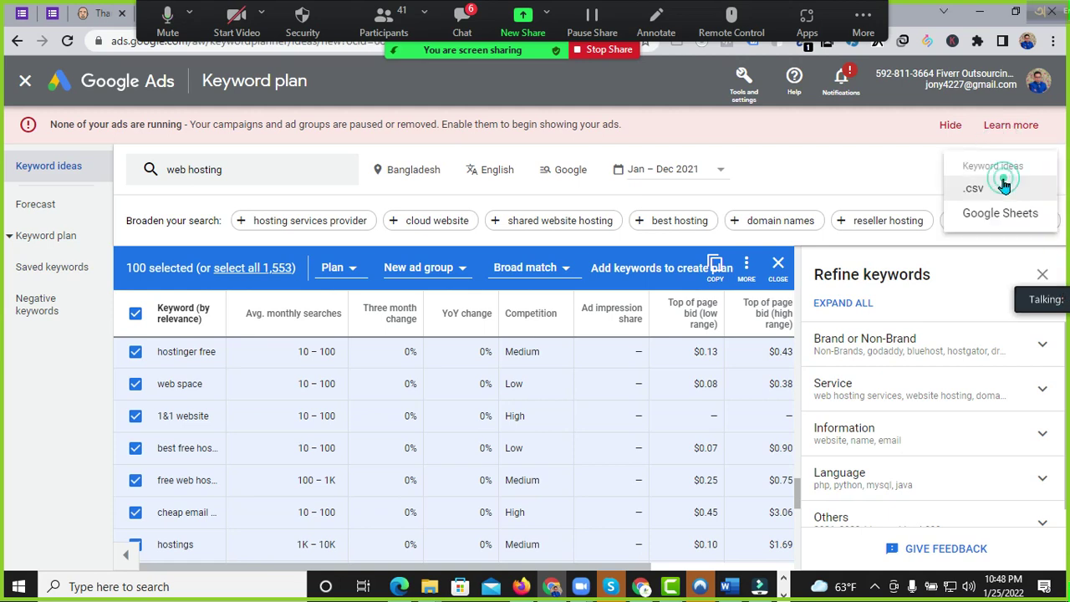
double_click(1006, 214)
left_click(1006, 215)
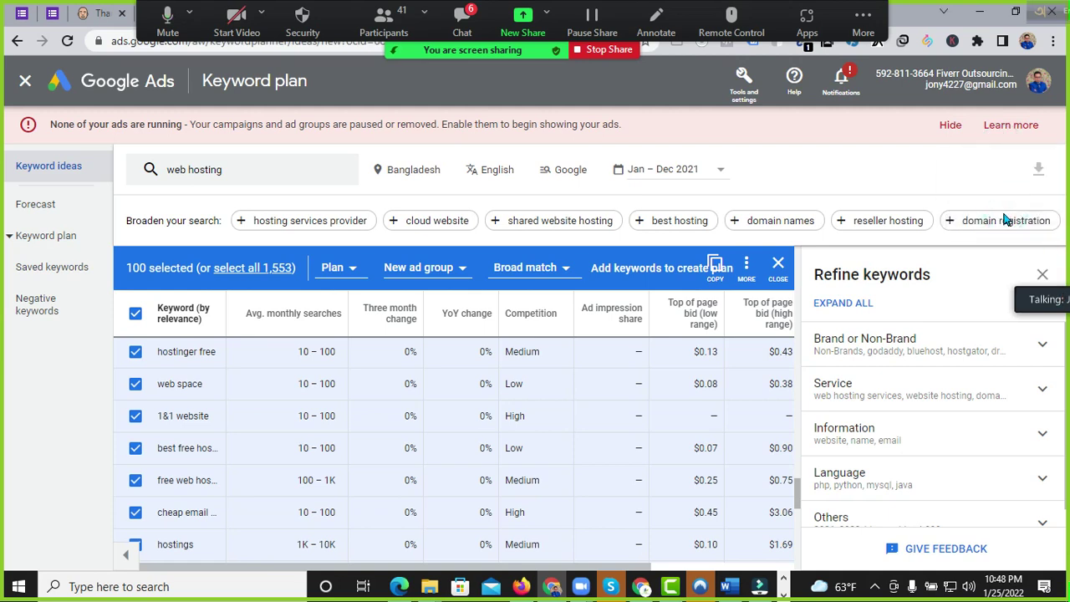
left_click(629, 410)
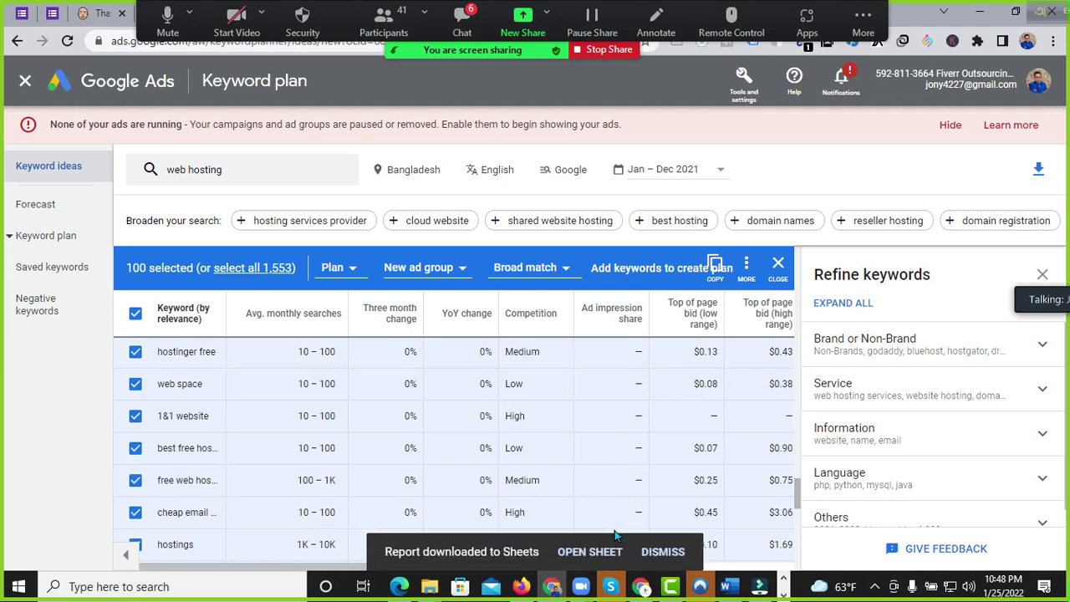
left_click(595, 555)
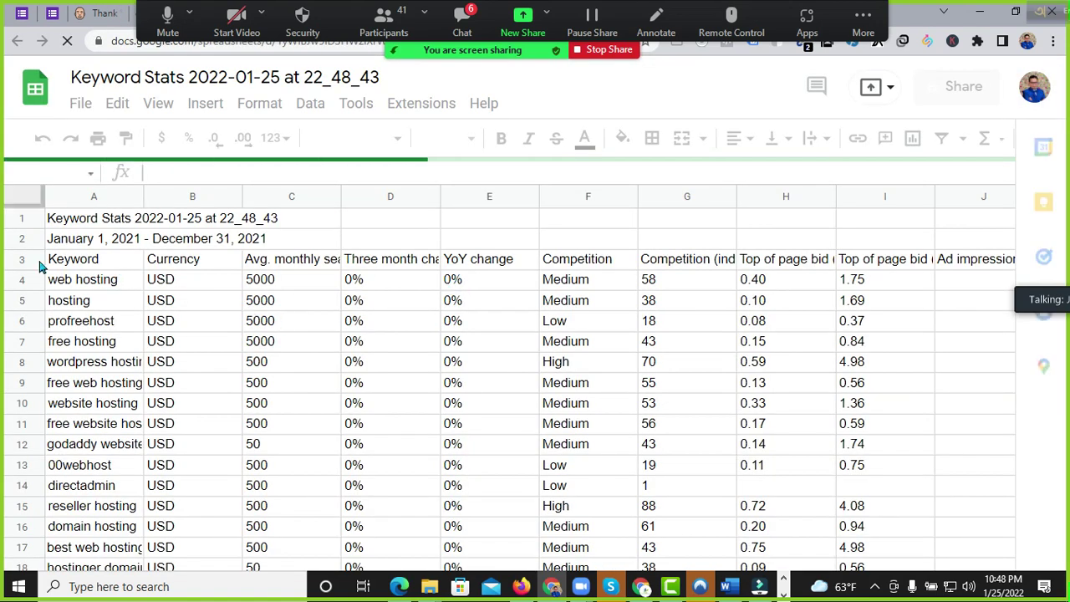
Step: Replace the "Ad impression share" header in cell J3 with "SEO Dificulty"
left_click_drag(21, 246, 21, 224)
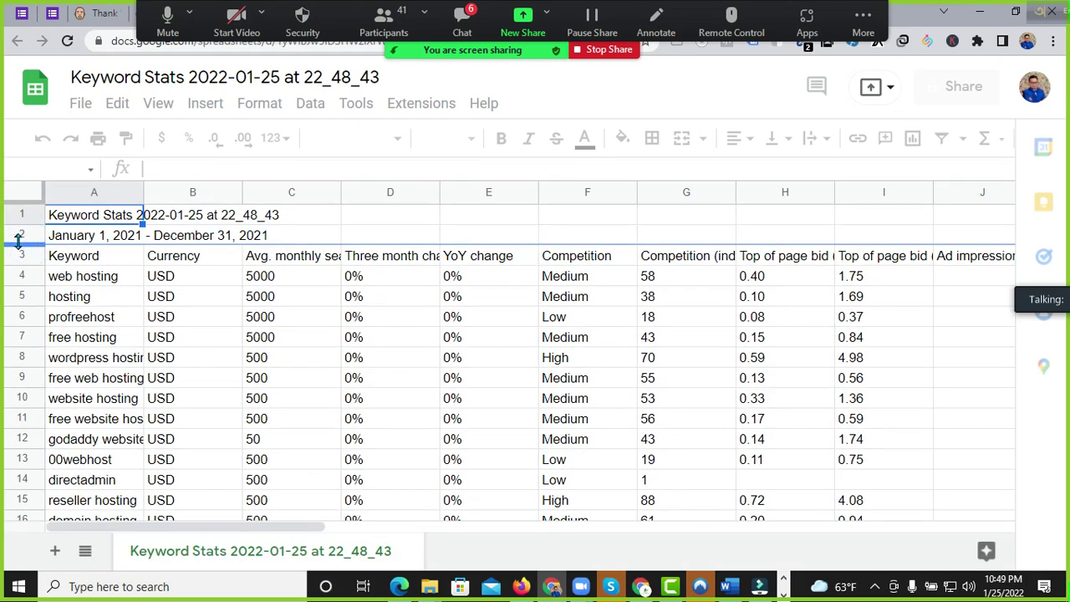
left_click(963, 195)
key("shift+Right")
left_click(960, 256)
double_click(957, 255)
triple_click(955, 253)
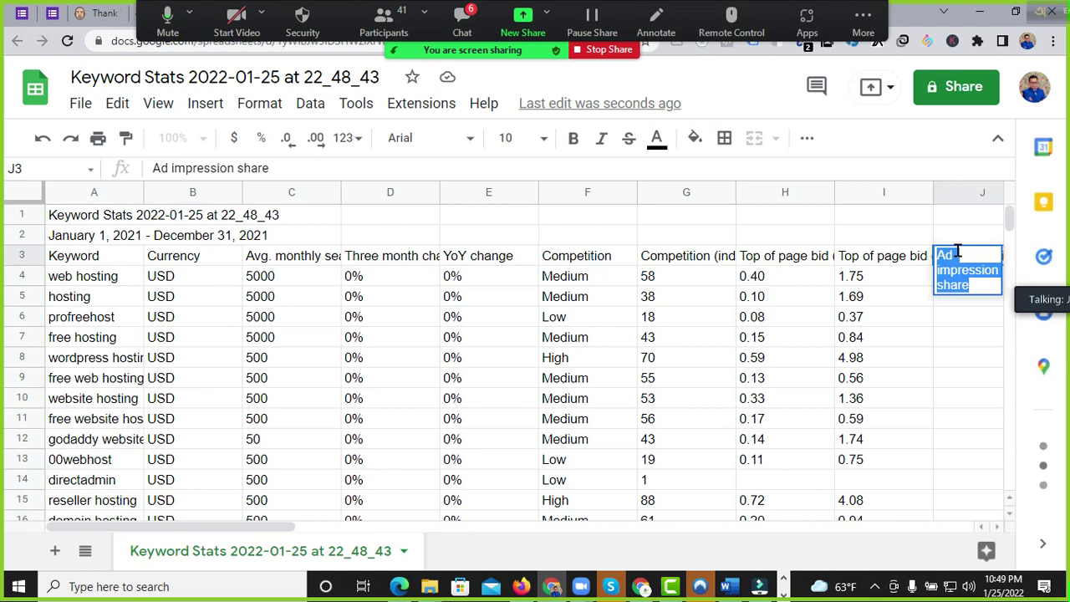
type("SEO ")
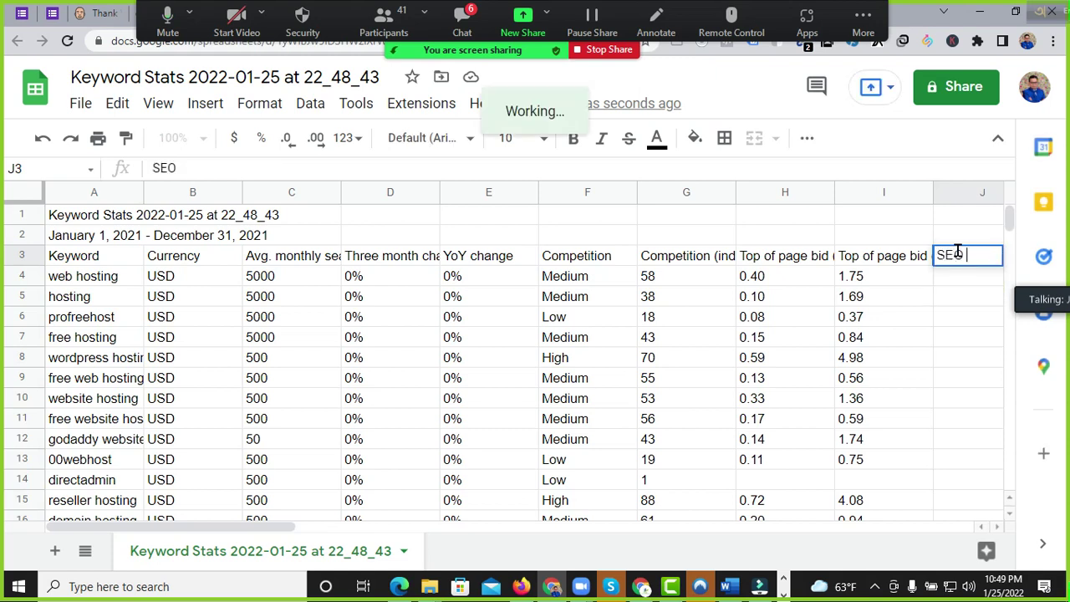
type("Dificulty")
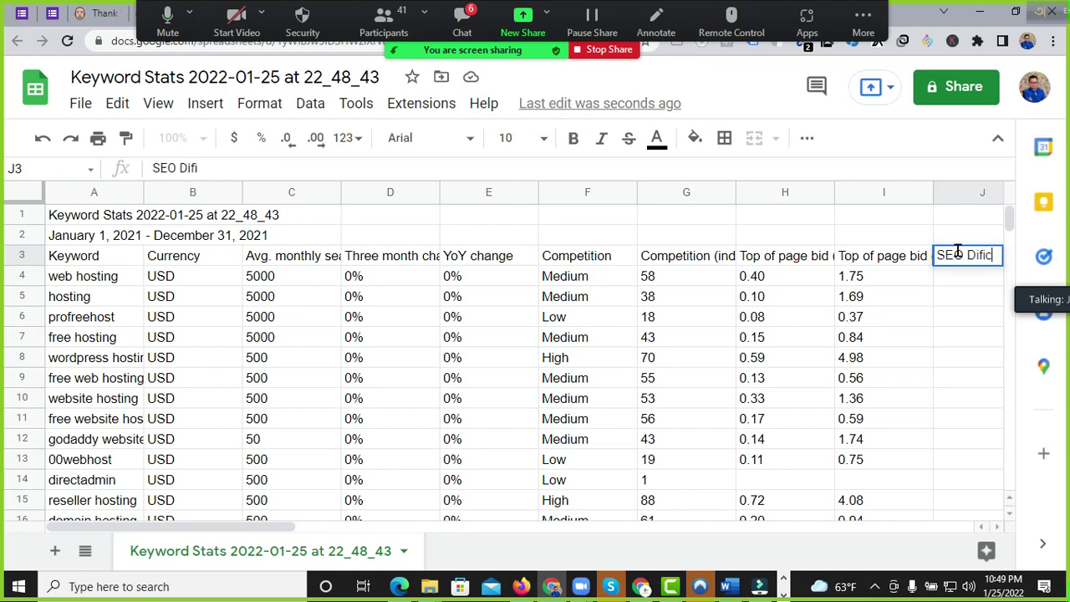
left_click(951, 297)
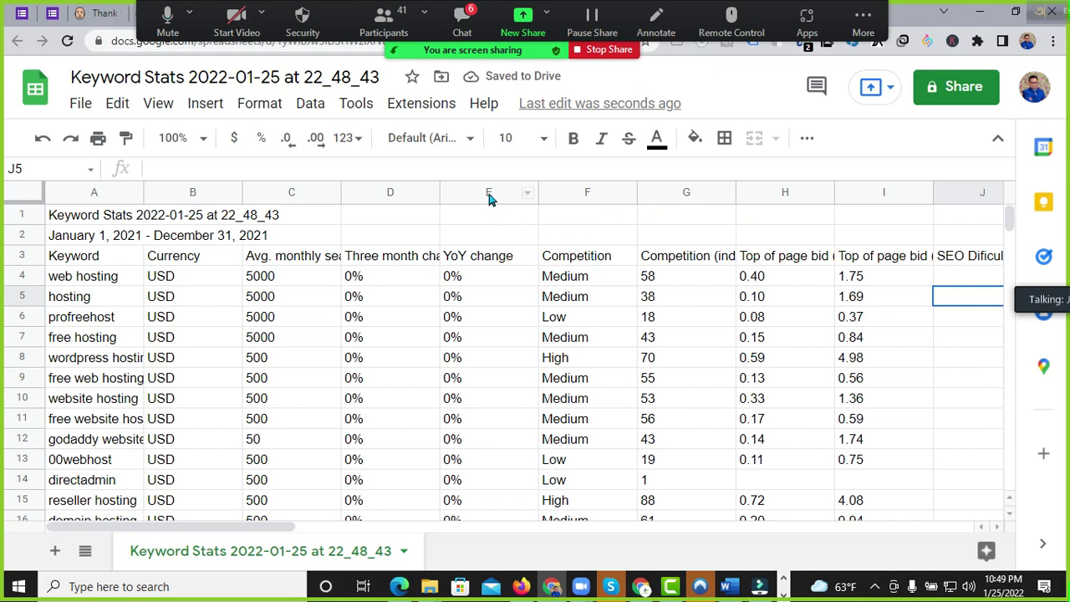
Step: Delete columns D and E, which hold the three month change and YoY change
left_click_drag(489, 197, 412, 192)
right_click(412, 193)
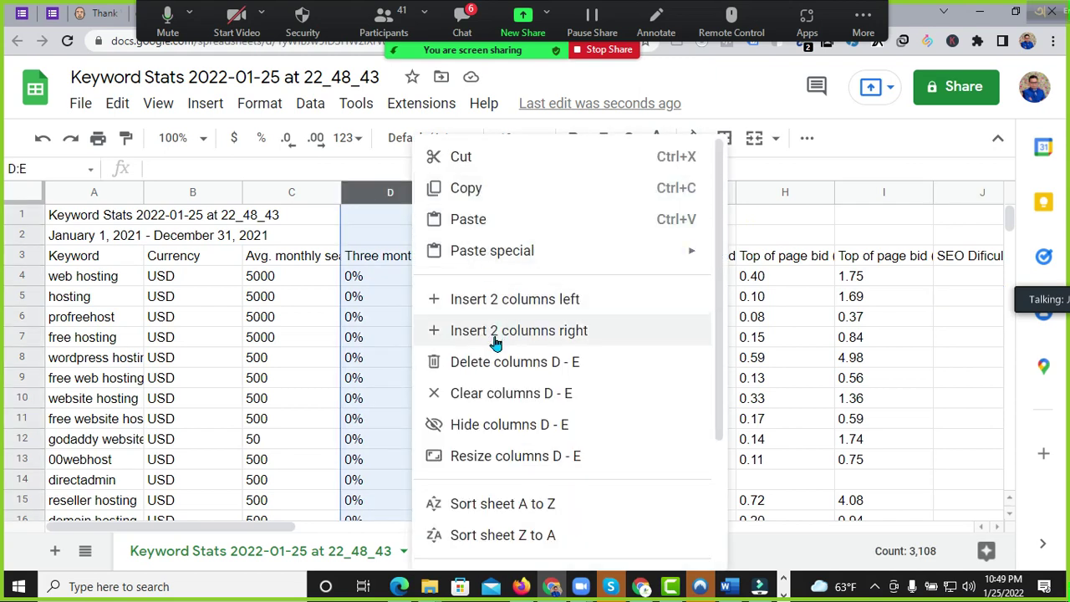
left_click(492, 362)
left_click(481, 297)
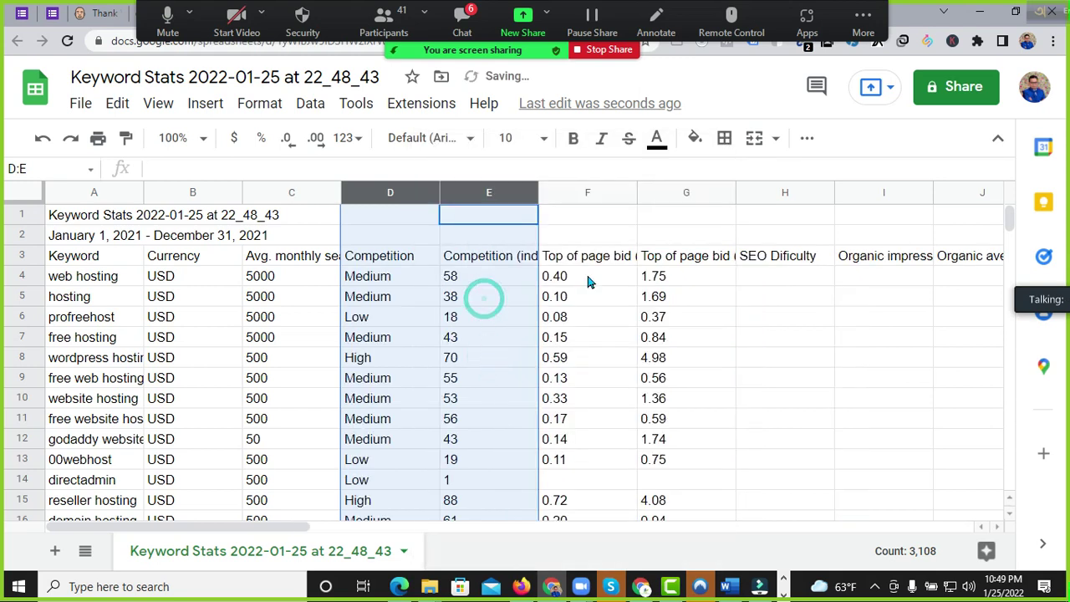
Step: Delete columns I through AH, the organic and concept columns after "SEO Dificulty"
left_click(585, 257)
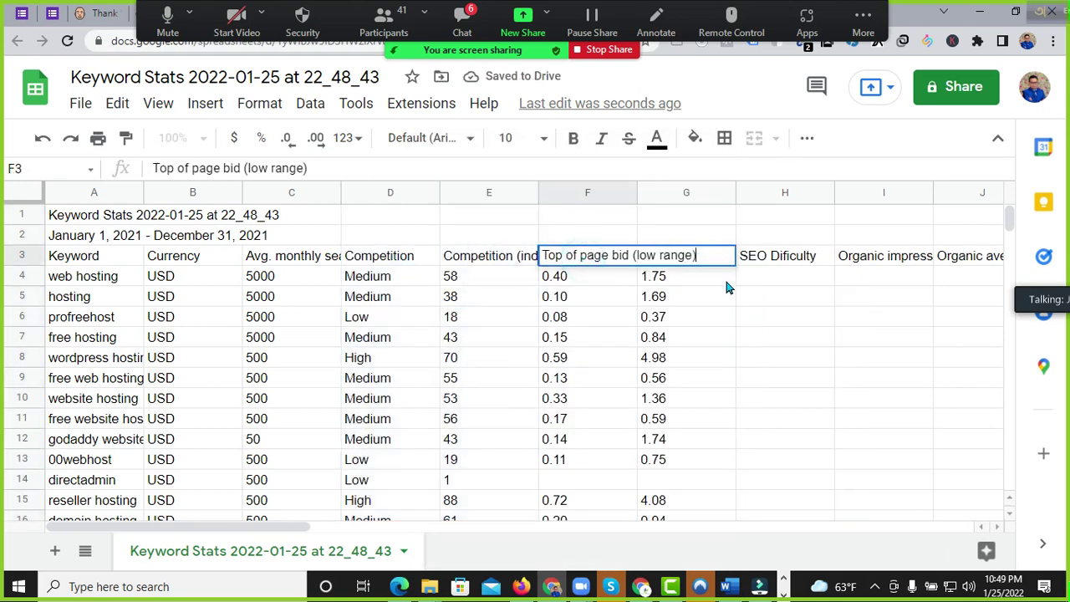
left_click(724, 279)
left_click_drag(868, 193, 1051, 207)
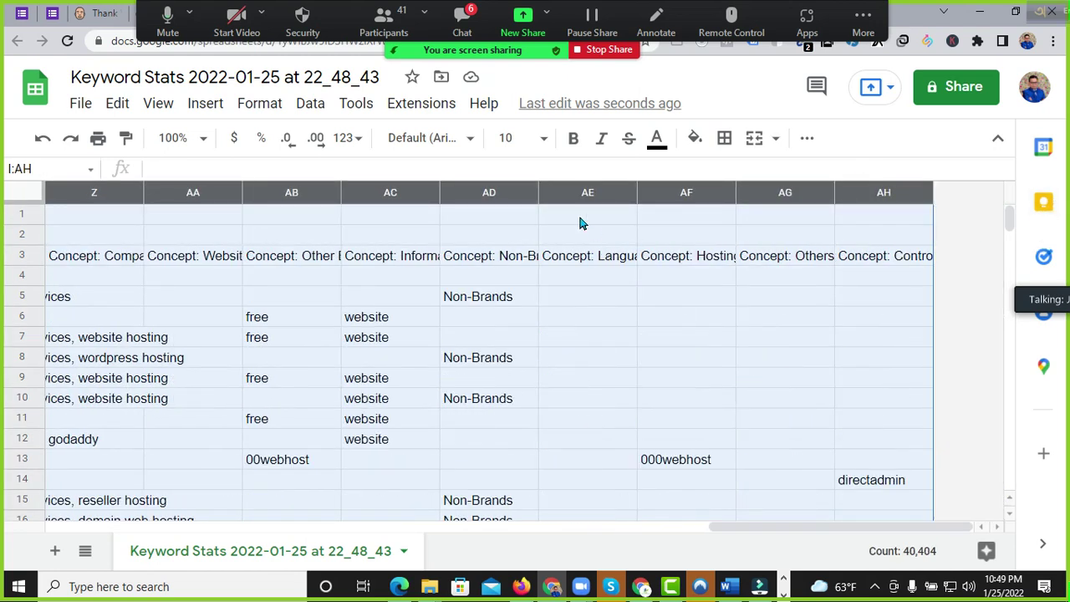
right_click(694, 278)
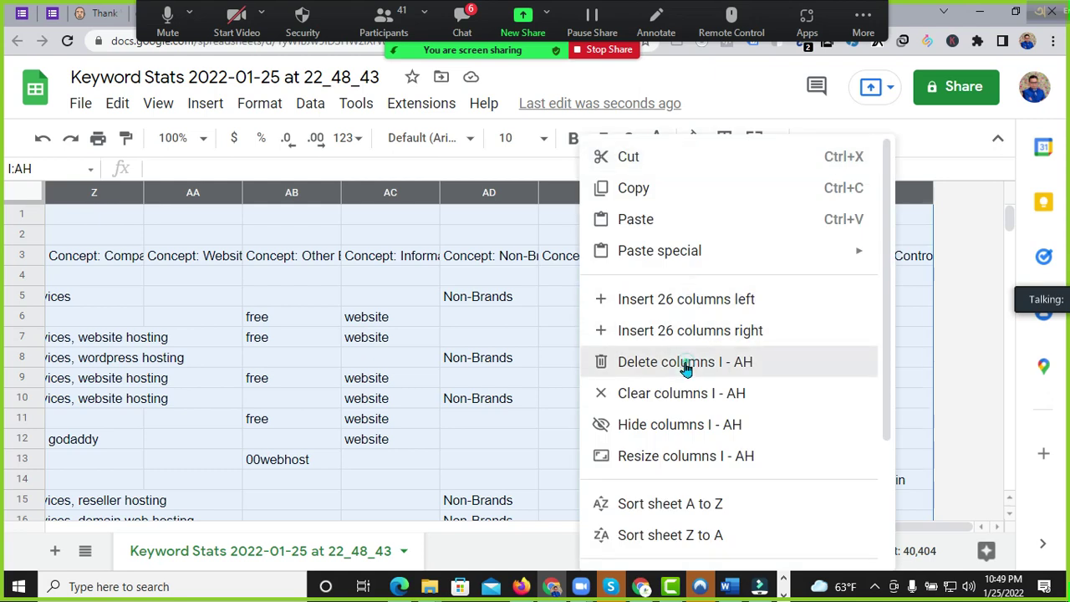
left_click(686, 362)
left_click(713, 318)
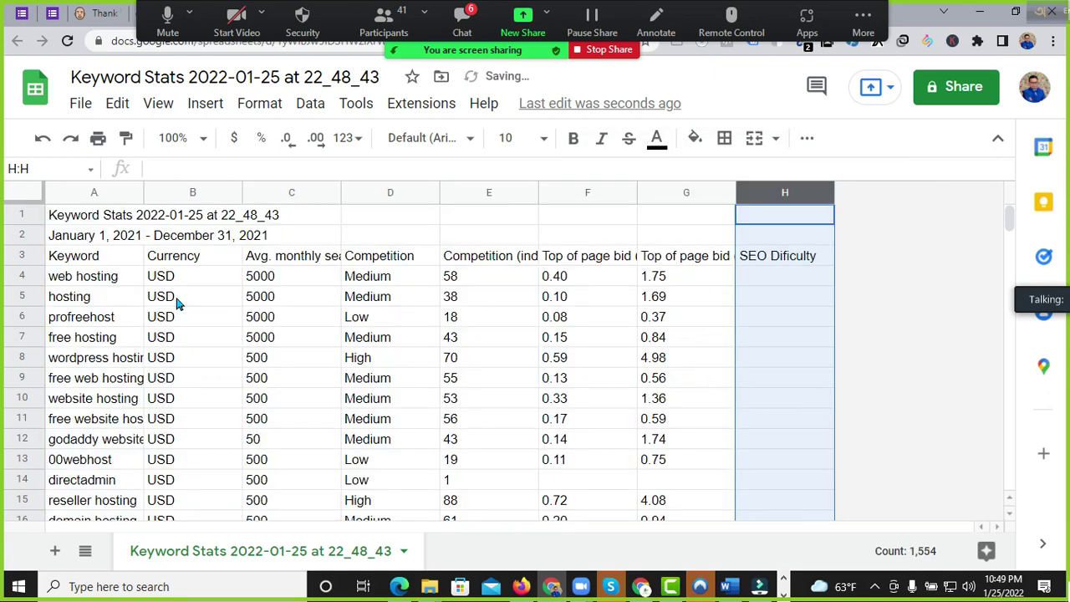
Step: Enter 68 as the SEO difficulty of the "web hosting" keyword in cell H4
triple_click(92, 286)
left_click(754, 277)
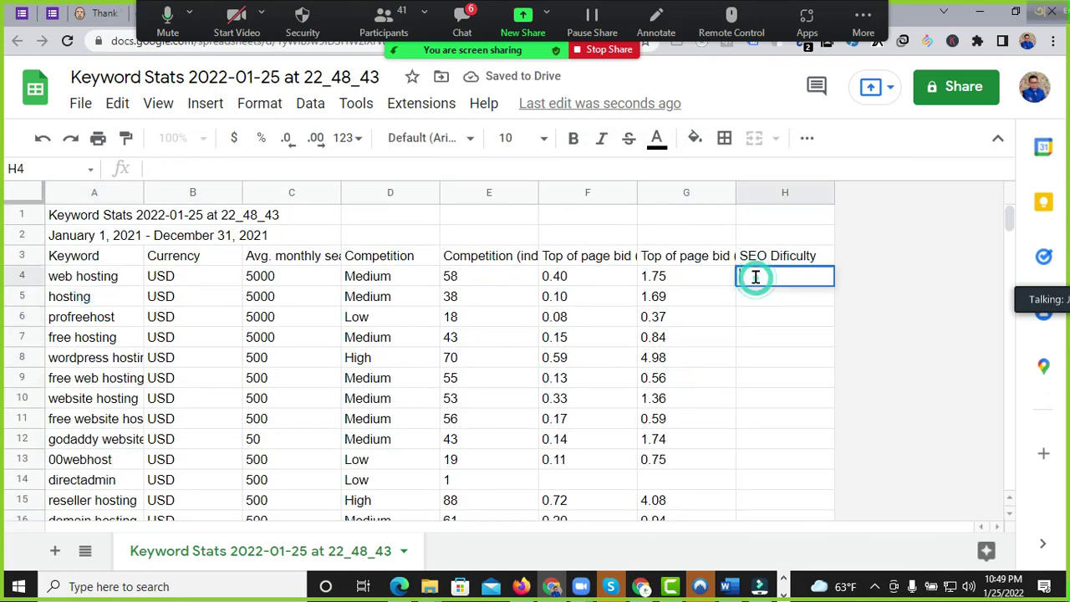
type("68")
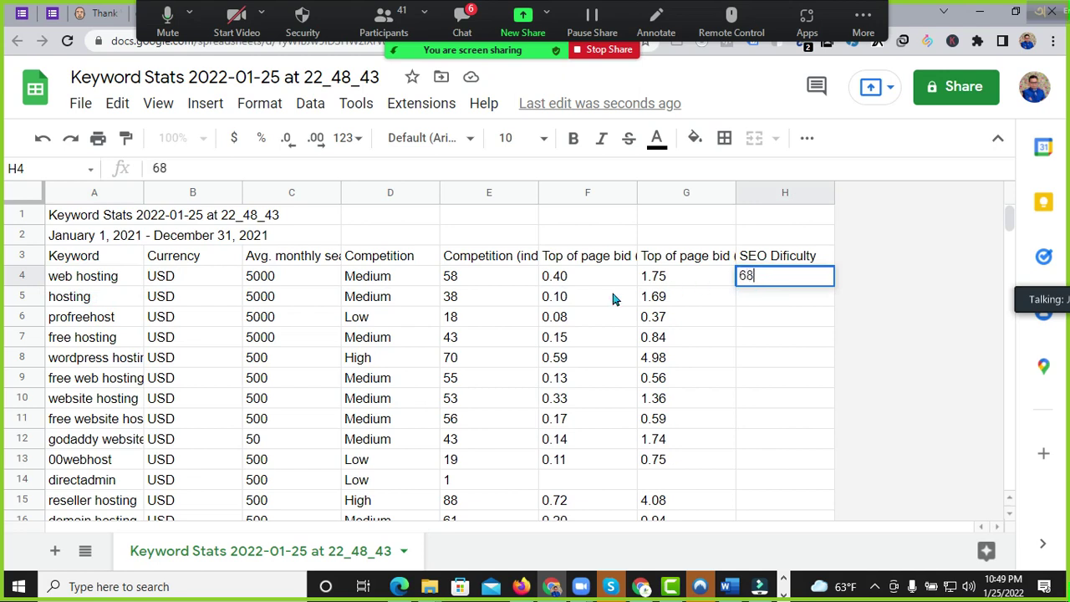
left_click(91, 296)
Step: Copy the keyword text "hosting" from cell A5
double_click(89, 296)
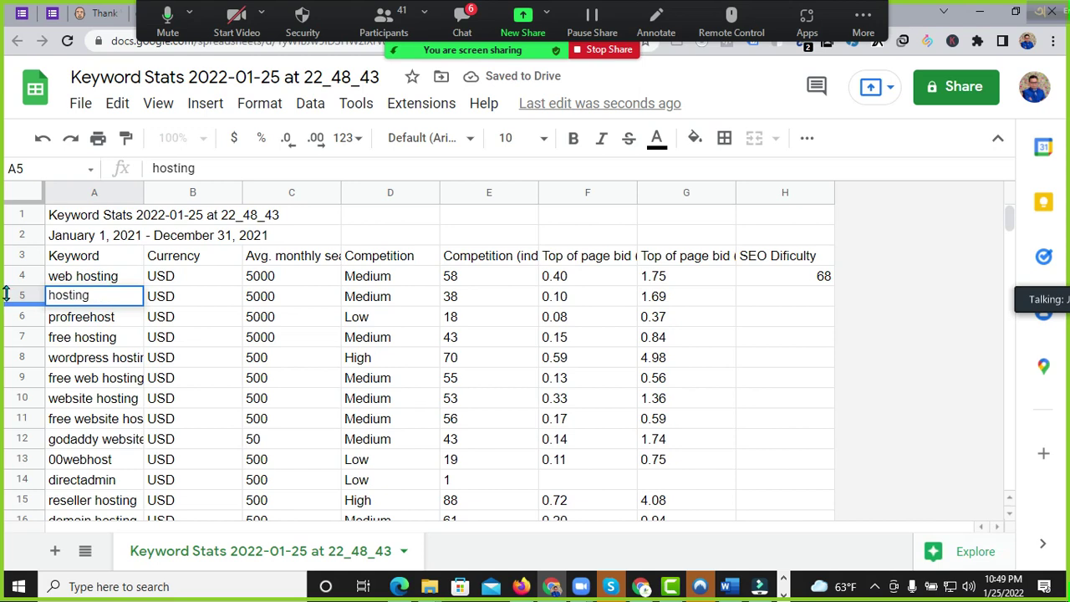
key("shift+space")
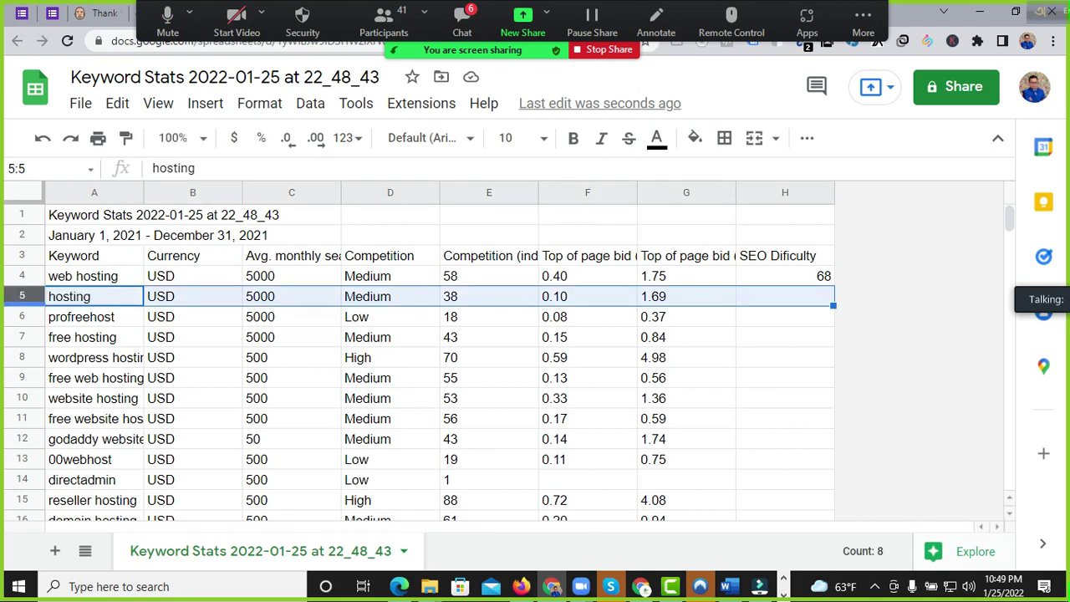
left_click(490, 302)
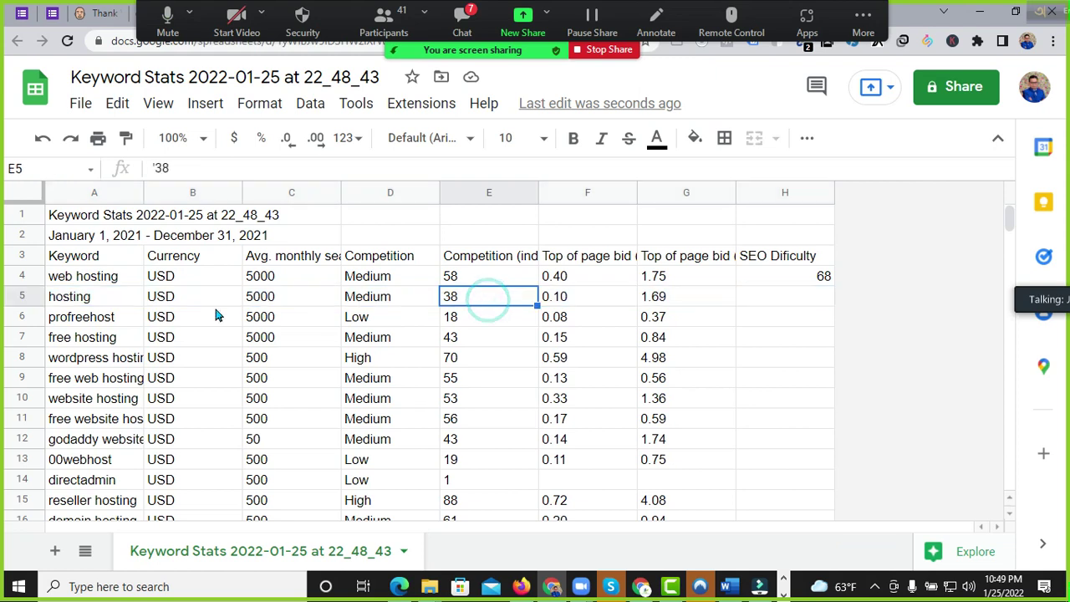
left_click(88, 304)
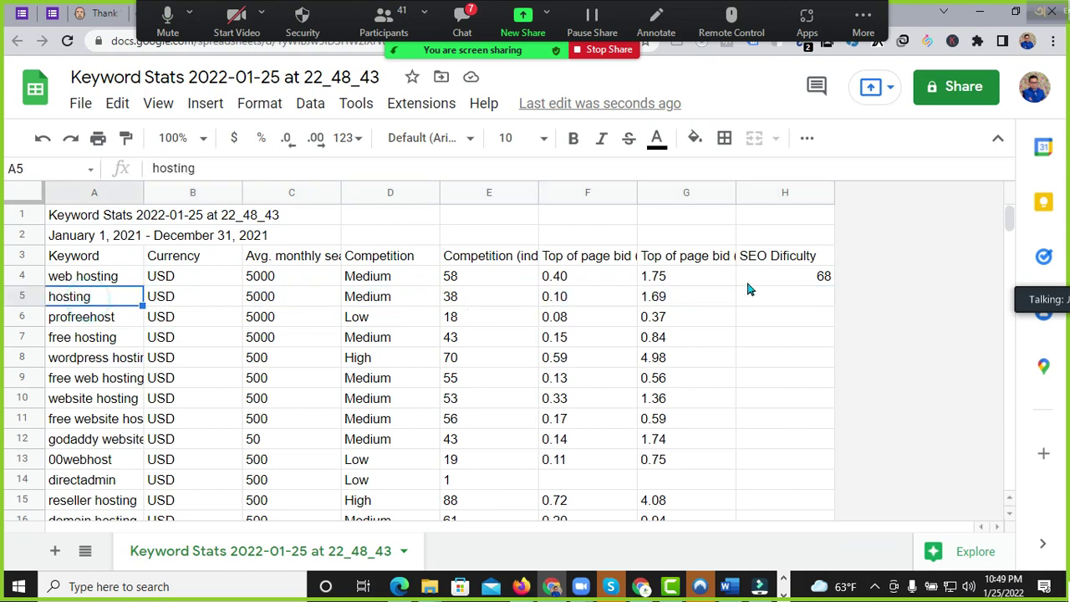
double_click(64, 302)
double_click(69, 296)
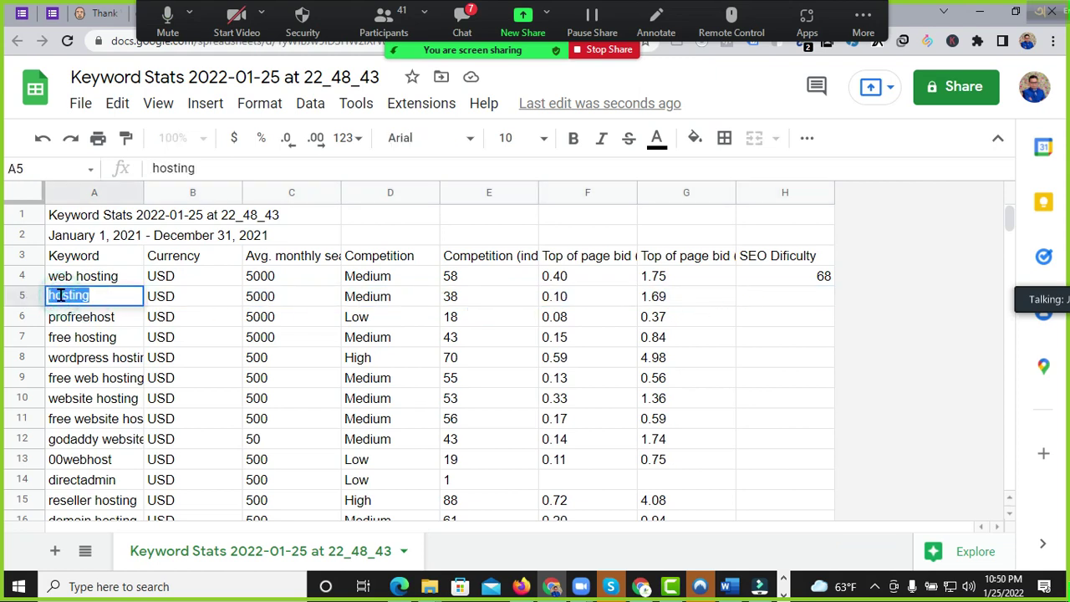
right_click(70, 295)
left_click(121, 345)
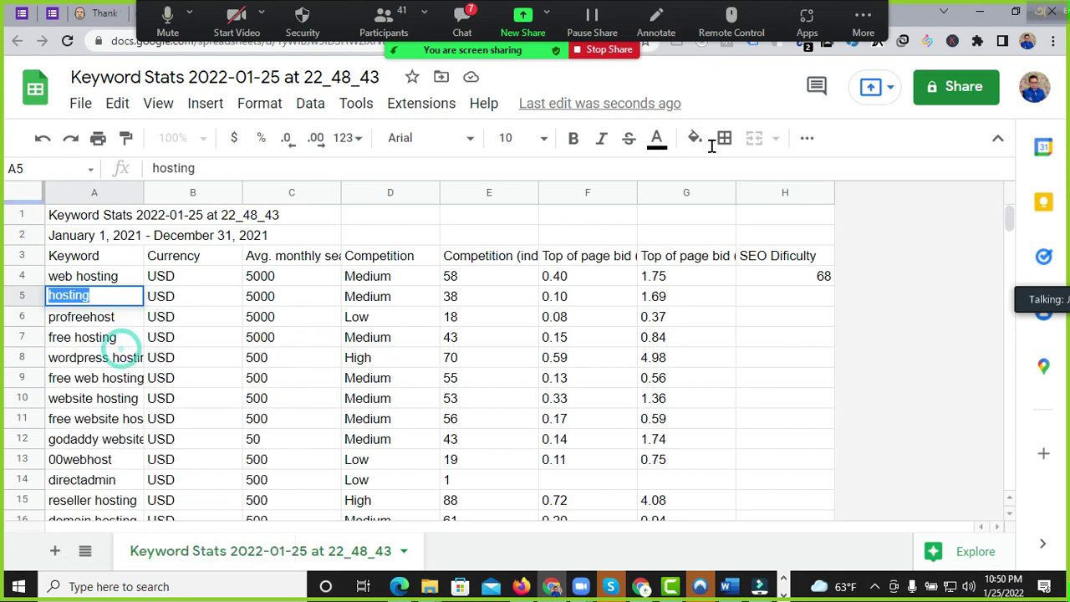
Step: Search Google for the copied keyword "hosting" in a new browser tab
left_click(418, 57)
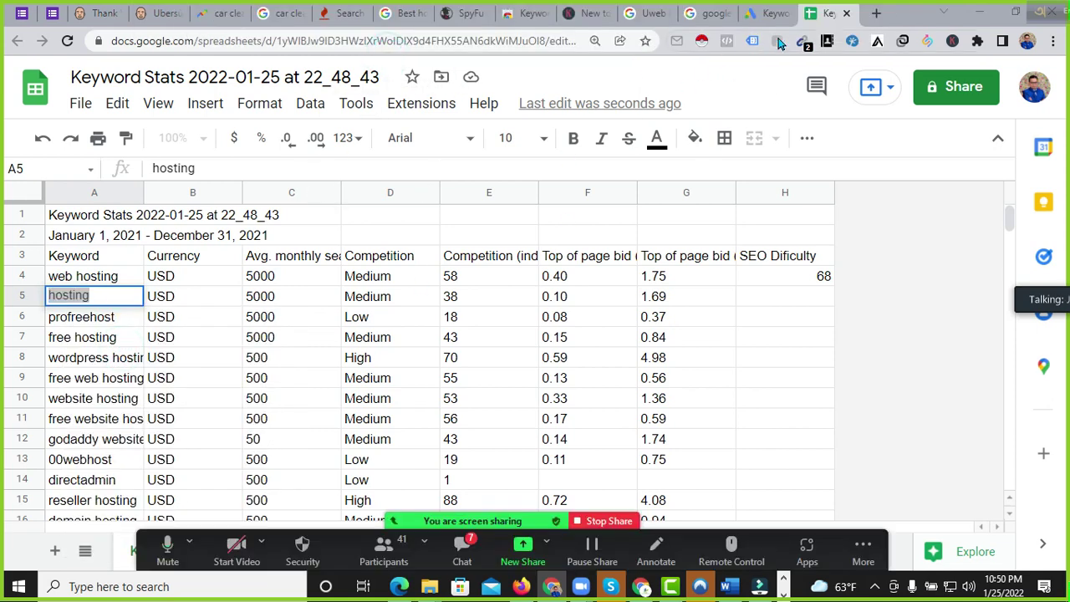
left_click(874, 14)
left_click(449, 40)
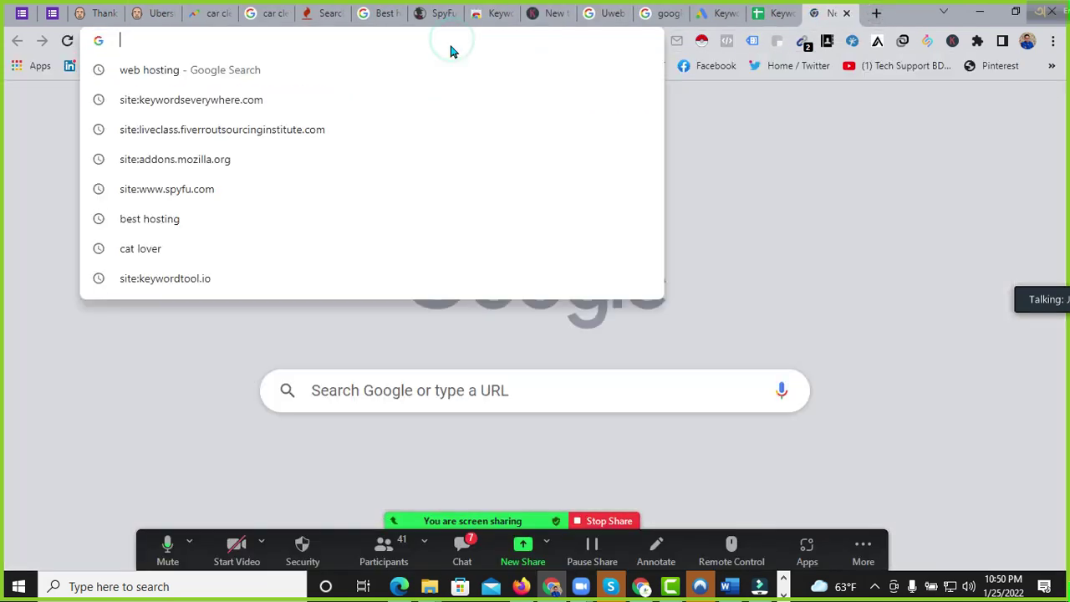
right_click(450, 42)
left_click(513, 147)
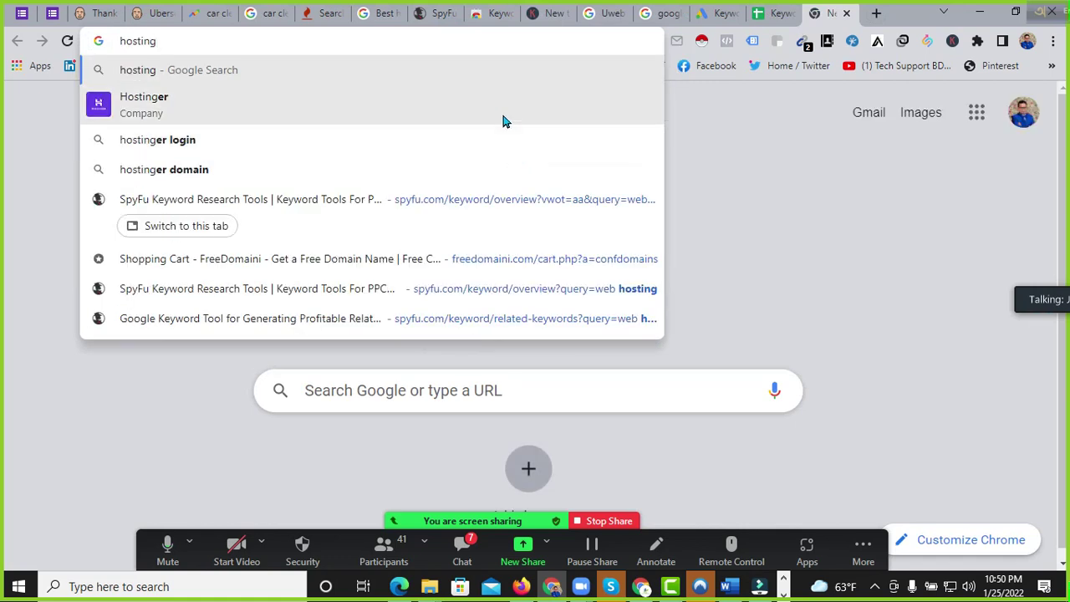
key("Return")
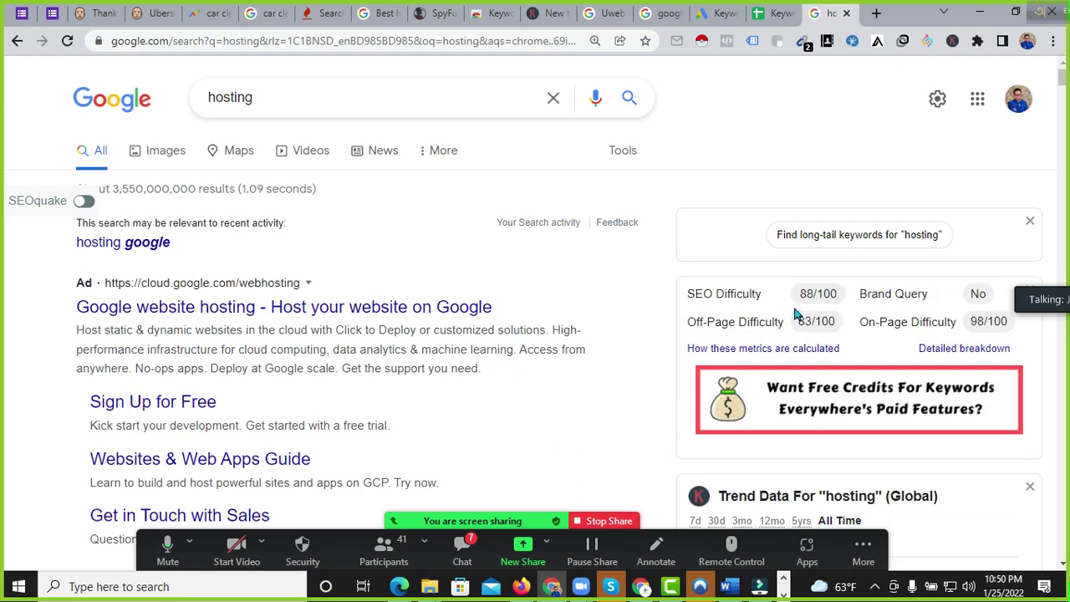
Step: Enter 88 as the SEO difficulty of the "hosting" keyword in cell H5 of the keyword spreadsheet
left_click(547, 13)
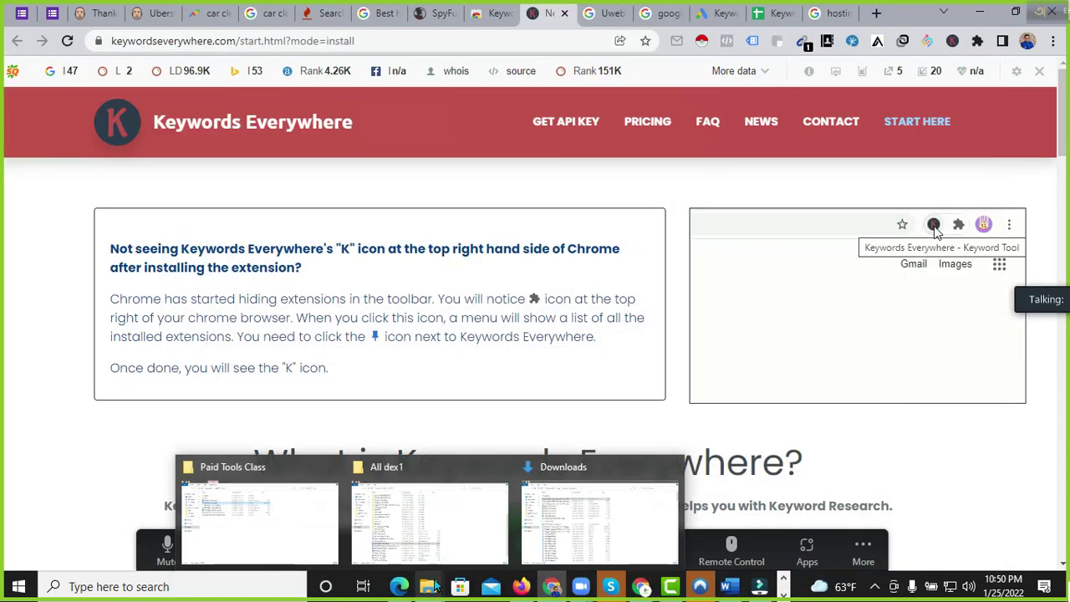
mouse_move(552, 590)
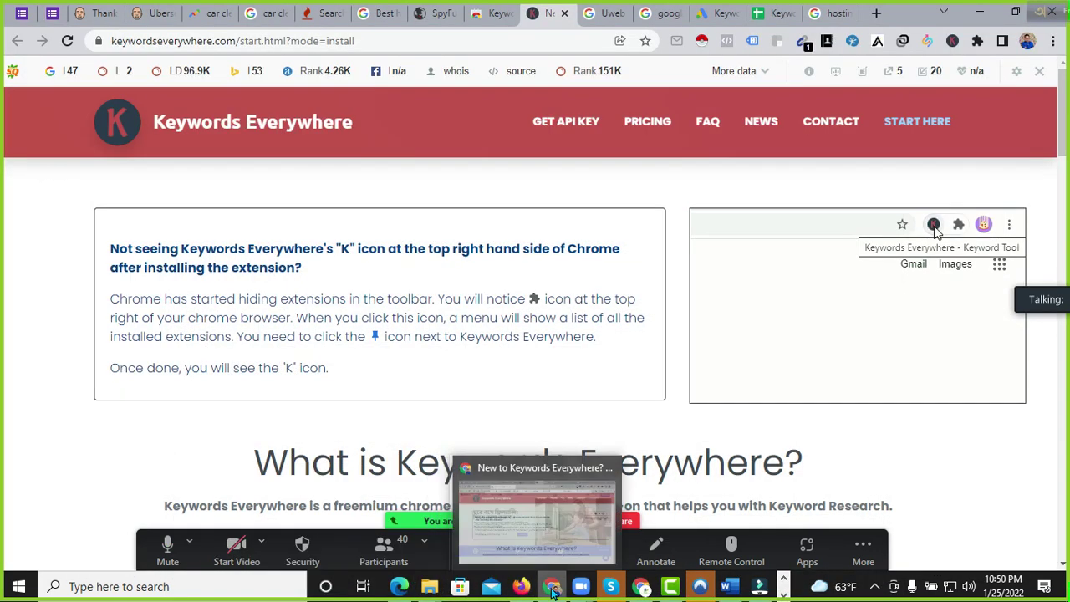
left_click(780, 12)
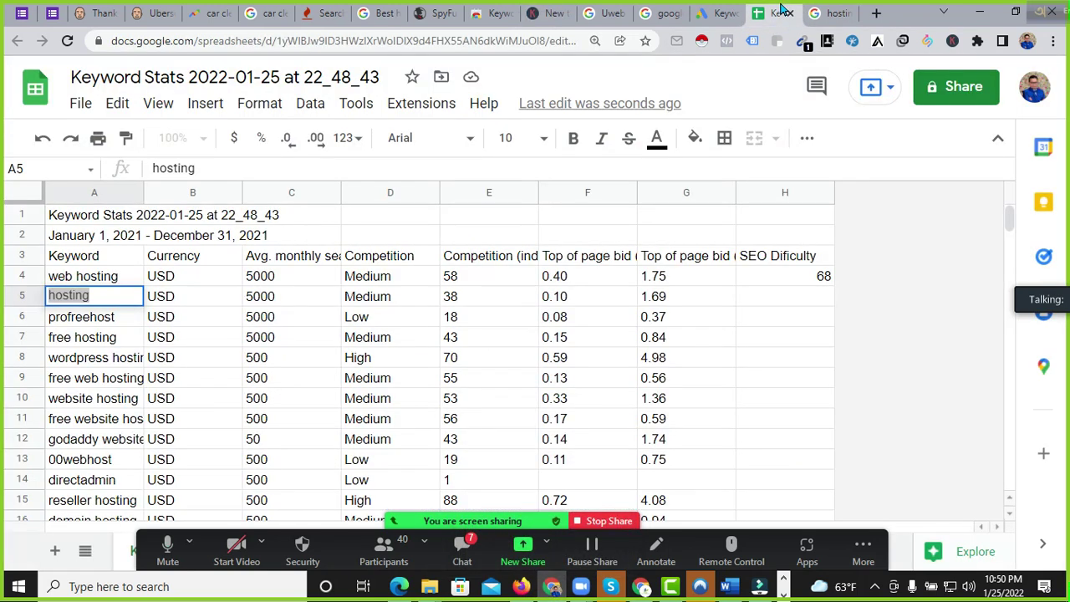
double_click(783, 301)
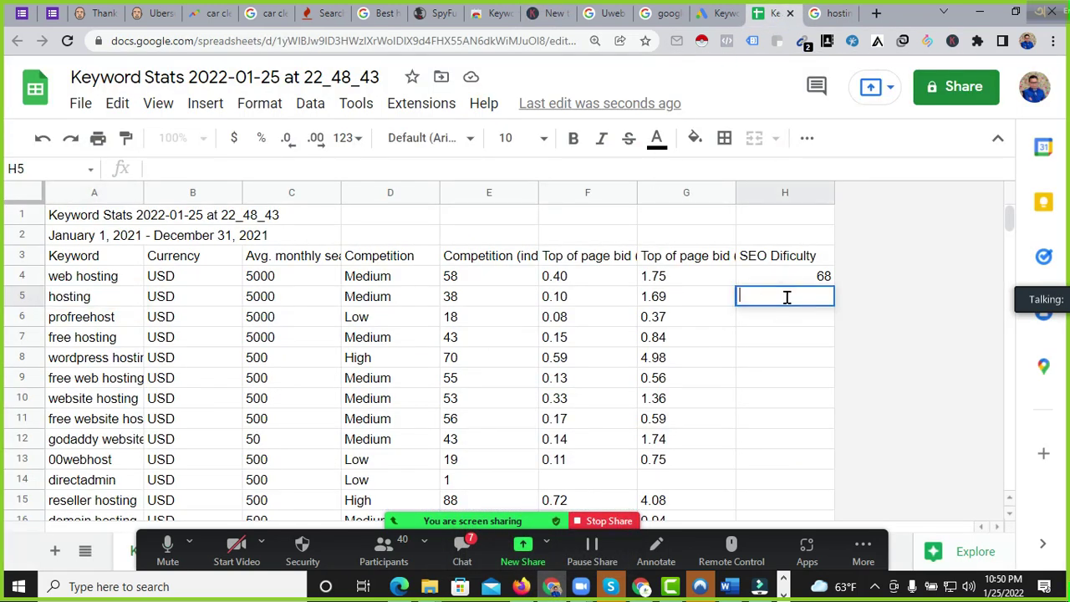
left_click(806, 329)
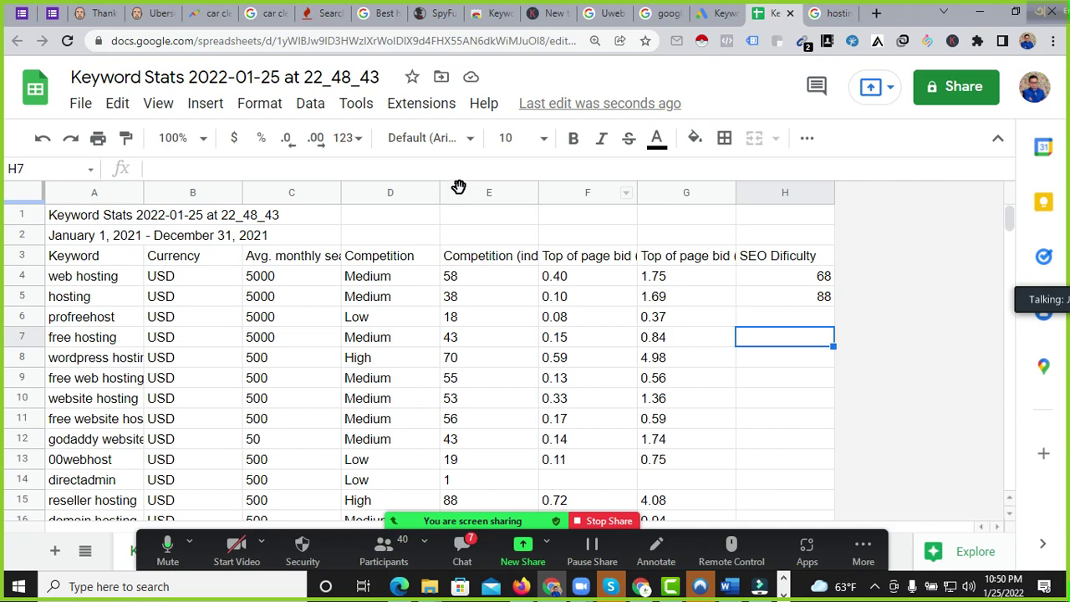
left_click_drag(461, 184, 618, 194)
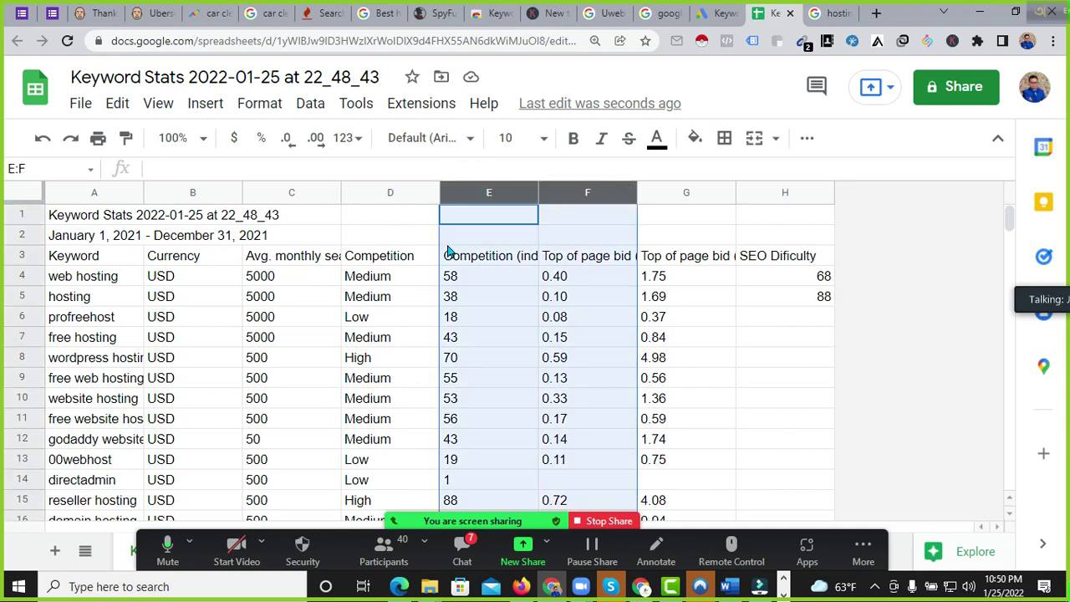
left_click(794, 297)
scroll(459, 283, "down", 1)
scroll(393, 279, "up", 1)
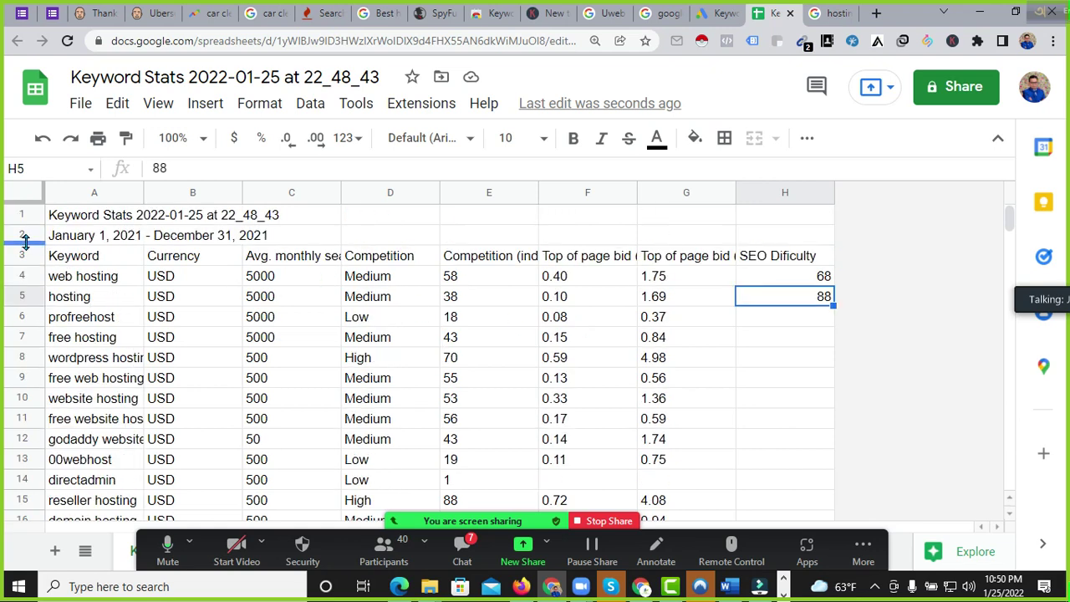
Step: Delete rows 1 and 2, which hold the report title and the date range above the column headers
left_click_drag(24, 236, 21, 217)
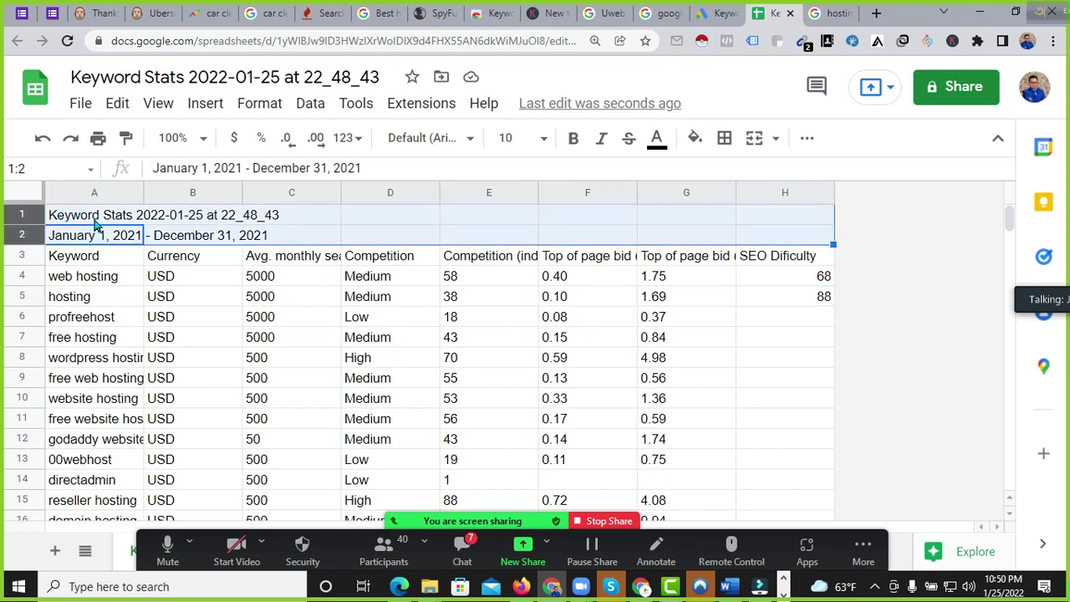
right_click(95, 224)
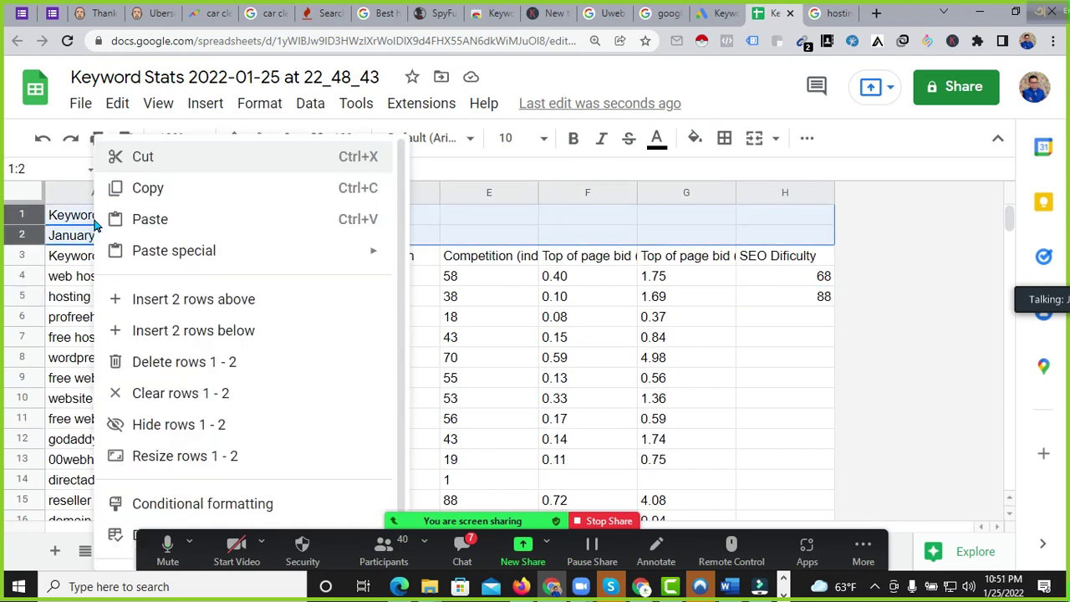
left_click(209, 362)
left_click(677, 277)
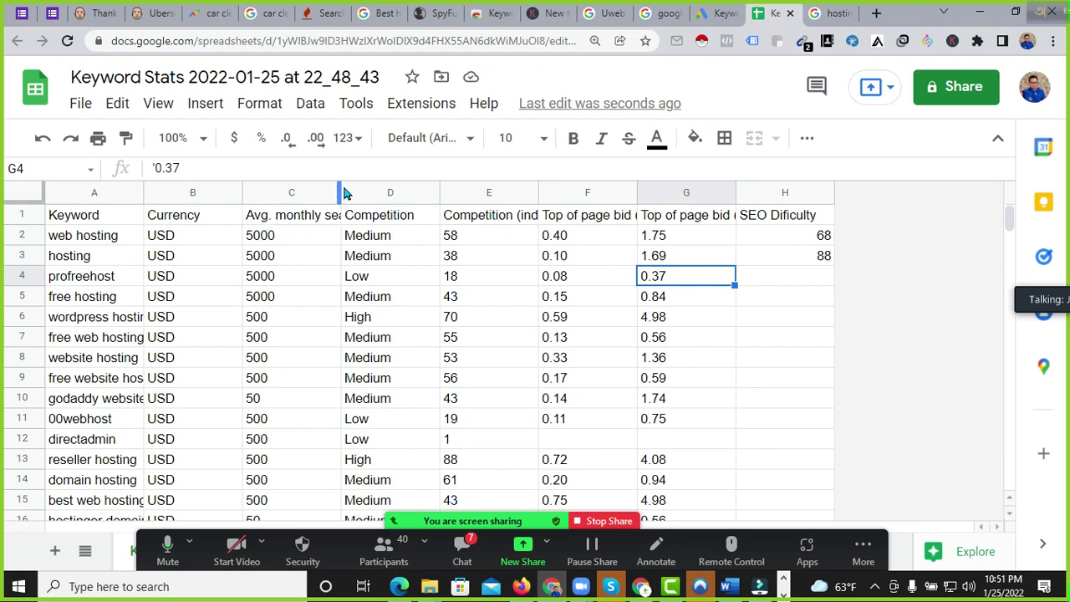
Step: Widen column C enough to fit its full "Avg. monthly searches" header
left_click_drag(337, 187, 387, 193)
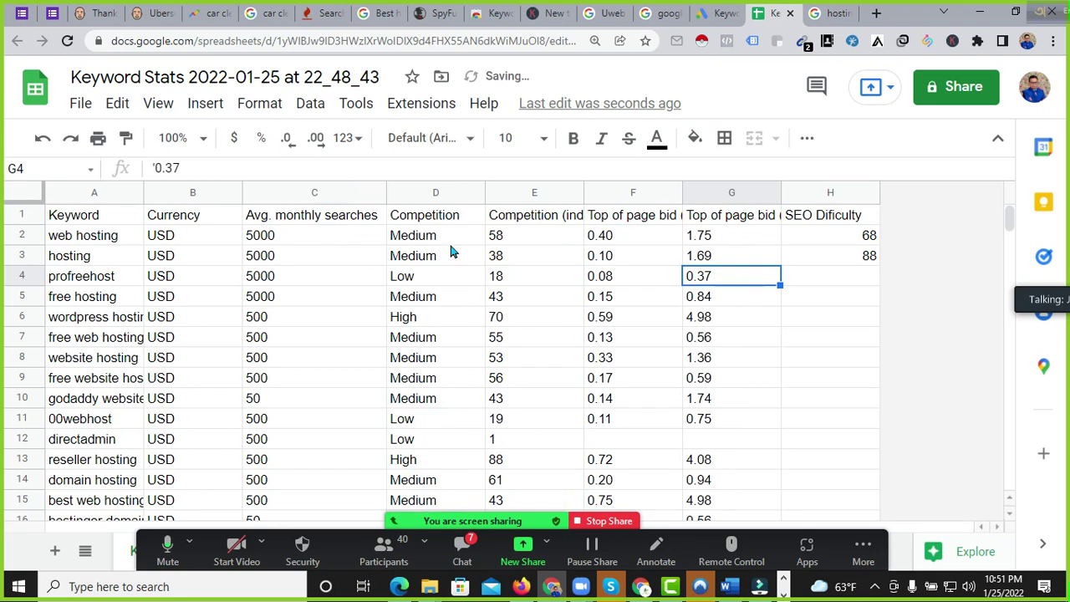
left_click(755, 224)
left_click(827, 398)
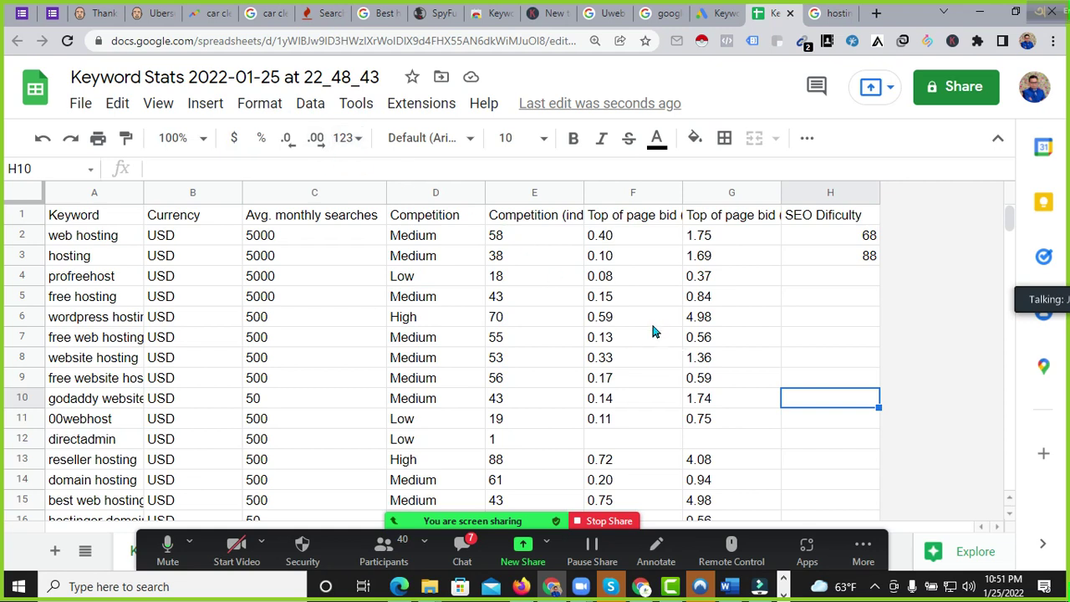
Step: Stop the Zoom screen share and start sharing the screen again
left_click(609, 521)
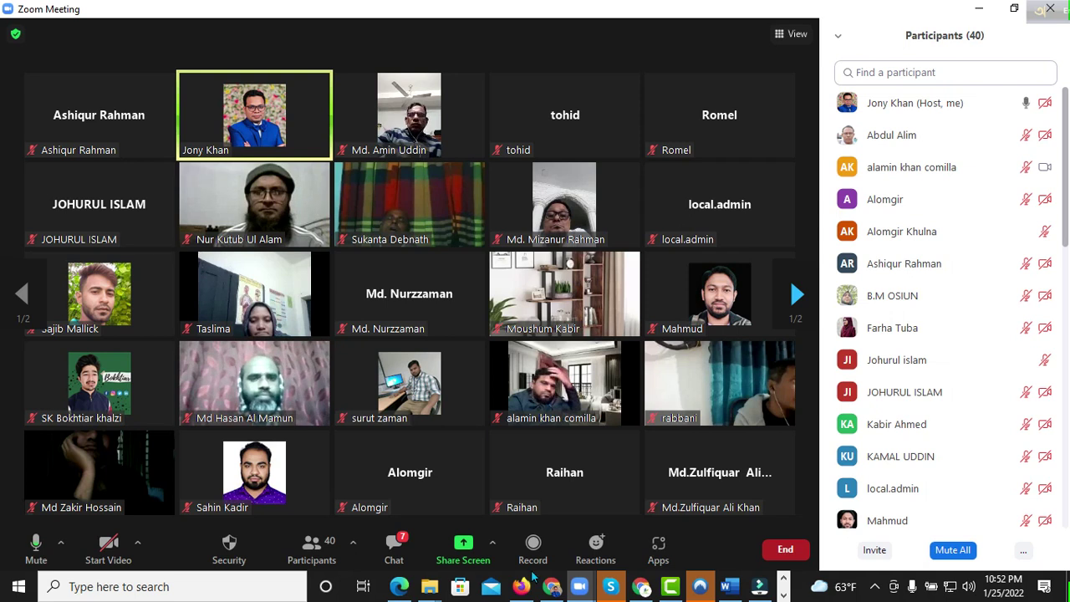
left_click(463, 547)
left_click(864, 504)
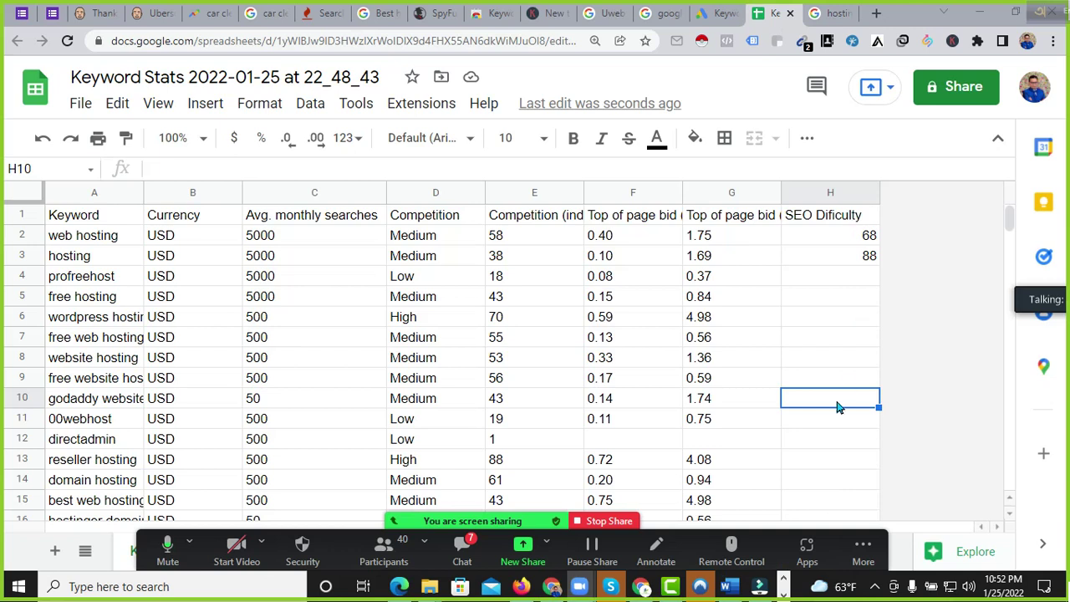
Step: Format header row 1 with a light yellow fill and bold text
left_click(819, 192)
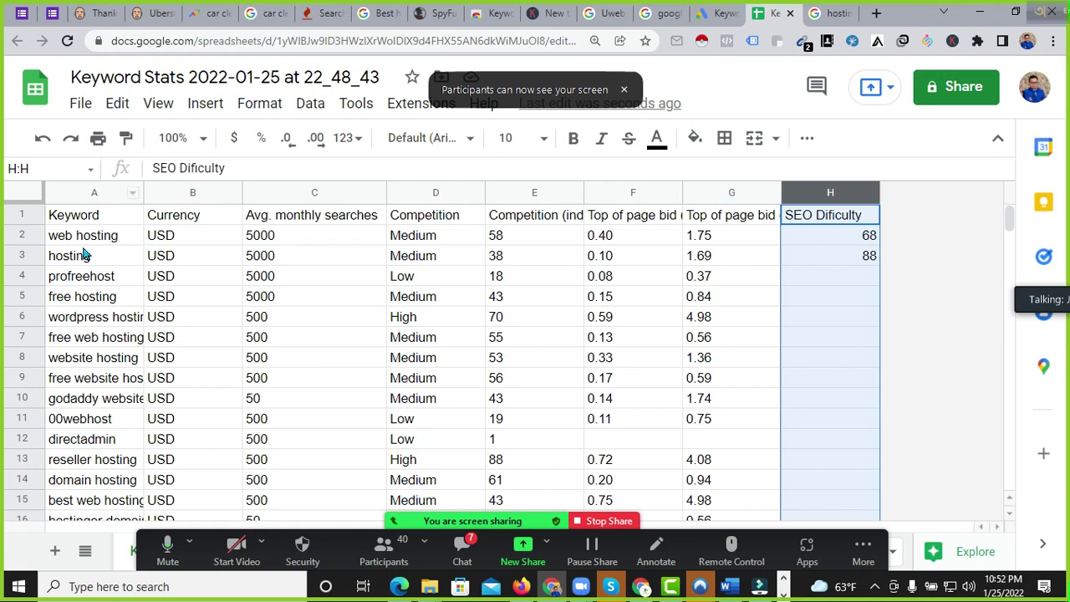
left_click(21, 215)
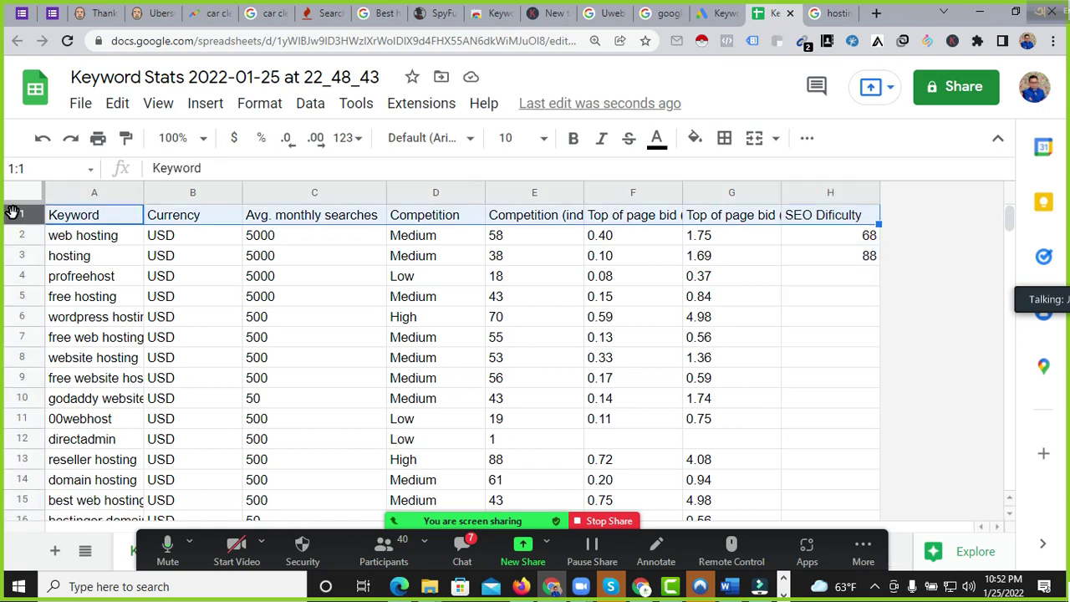
left_click(685, 139)
left_click(788, 323)
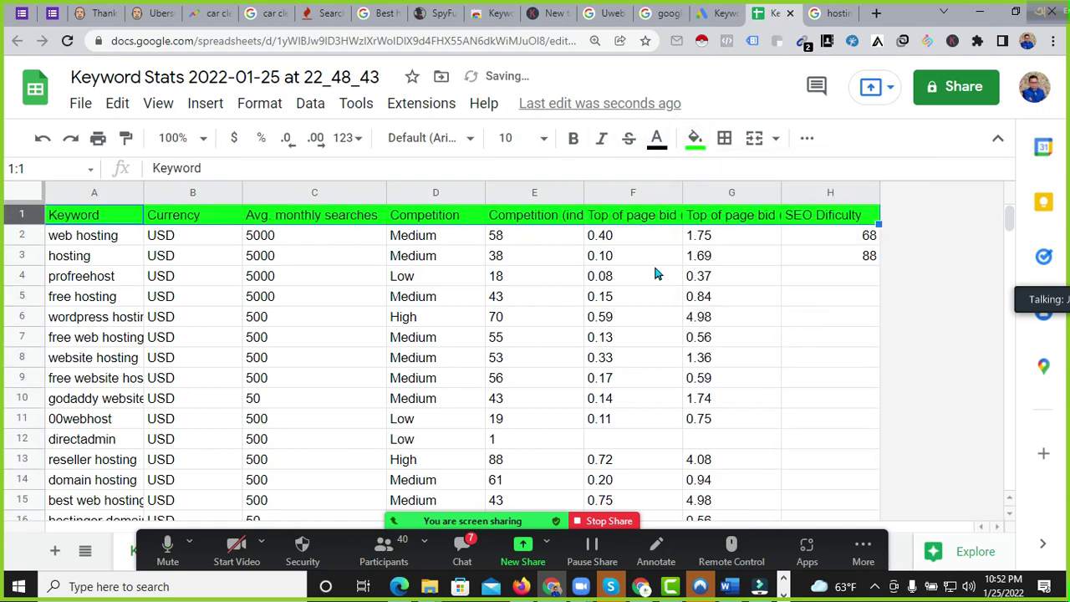
left_click(693, 139)
left_click(775, 368)
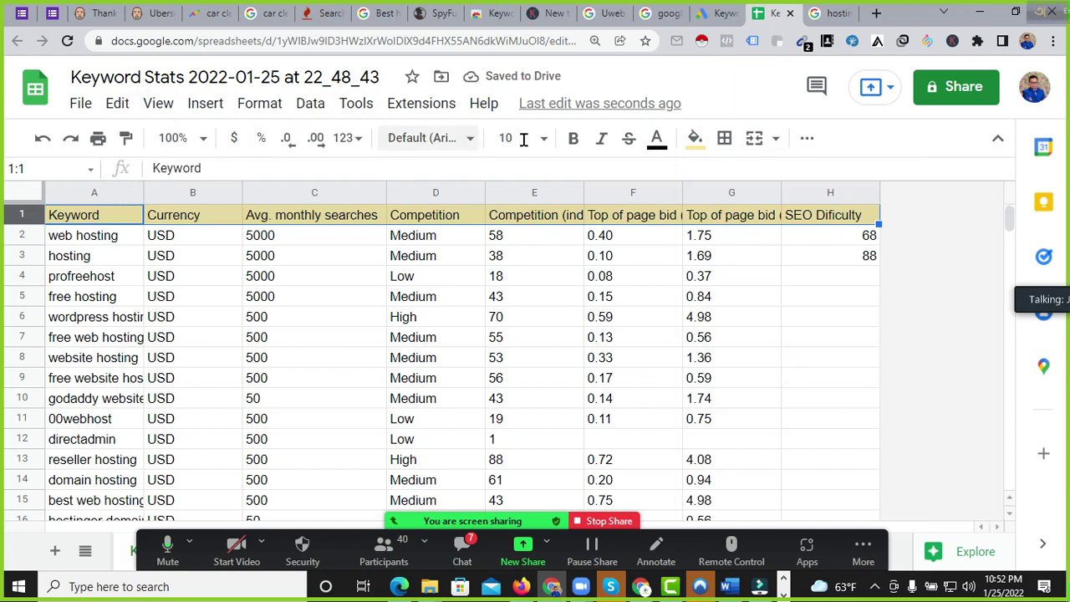
left_click(574, 142)
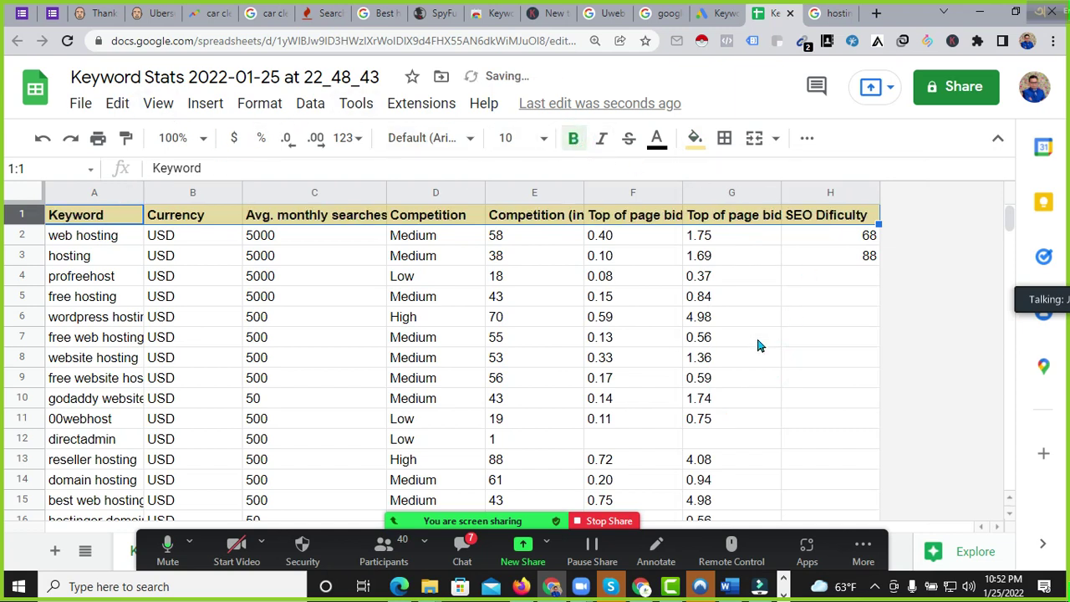
Step: Stop the Zoom screen share and turn on the camera video in the meeting
left_click(609, 520)
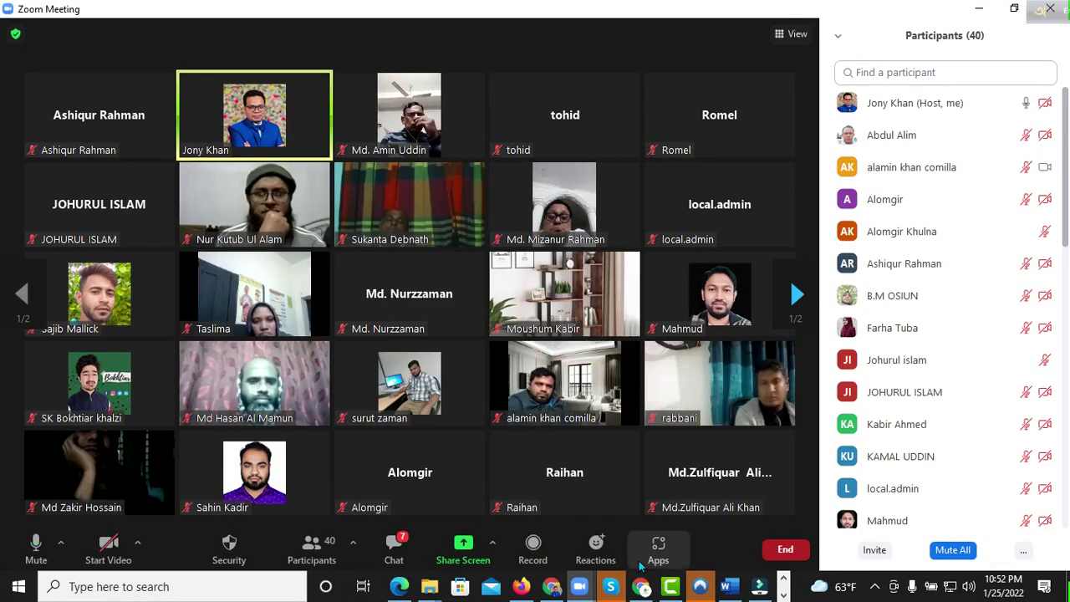
left_click(112, 555)
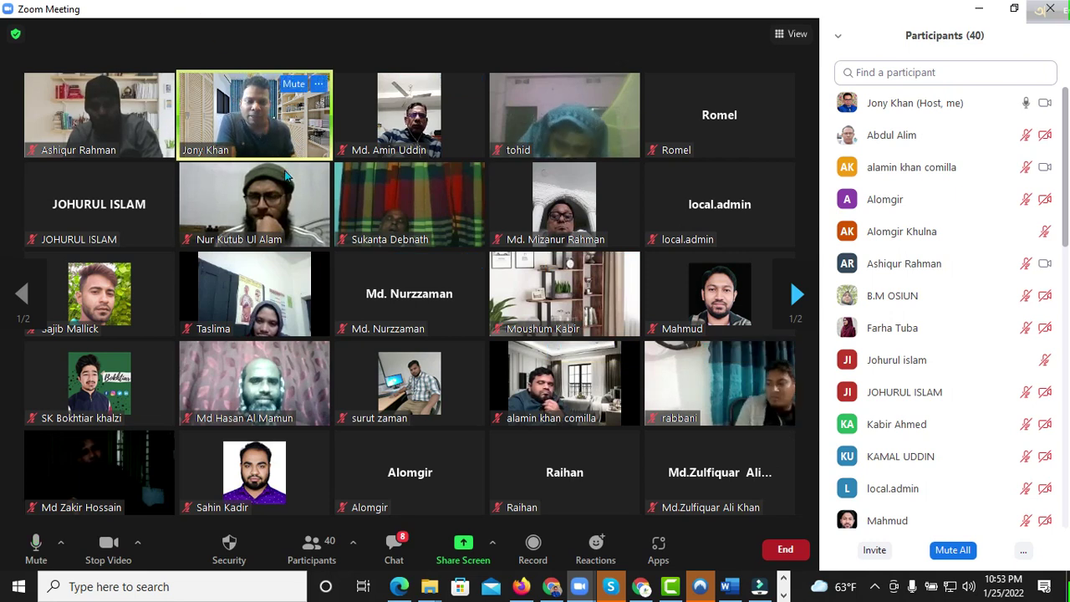
Step: Find the Camtasia Recorder among the open programs and stop its running recording
left_click(671, 588)
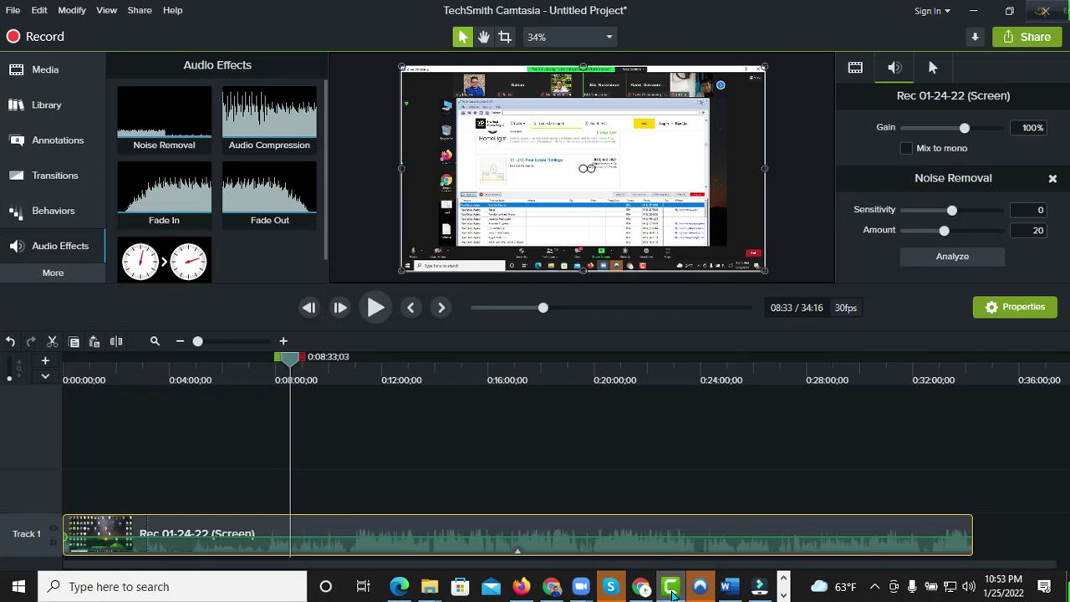
left_click(671, 588)
left_click(759, 588)
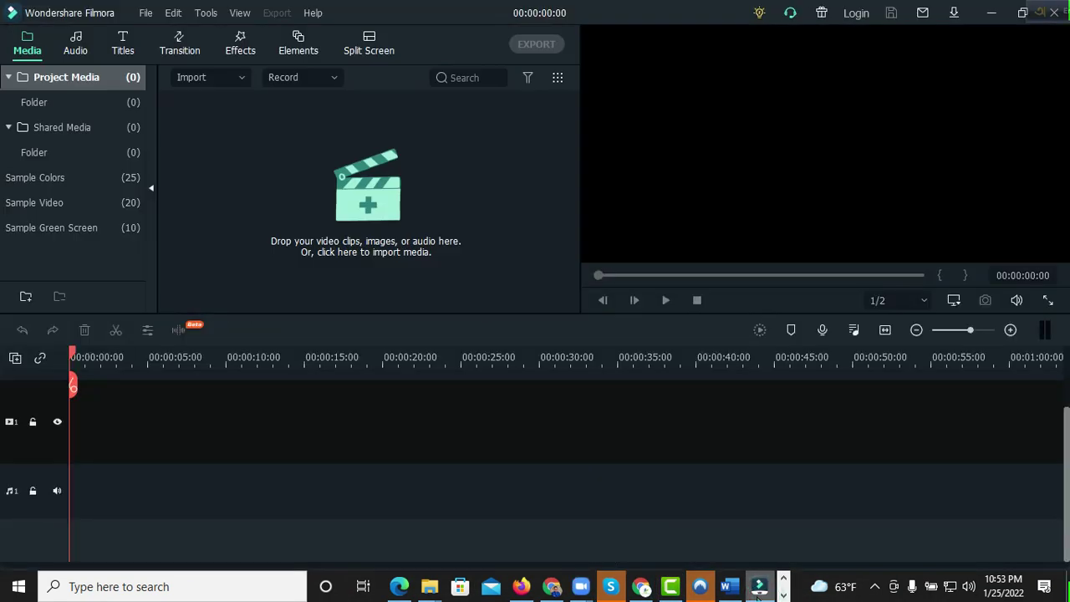
left_click(757, 587)
left_click(782, 595)
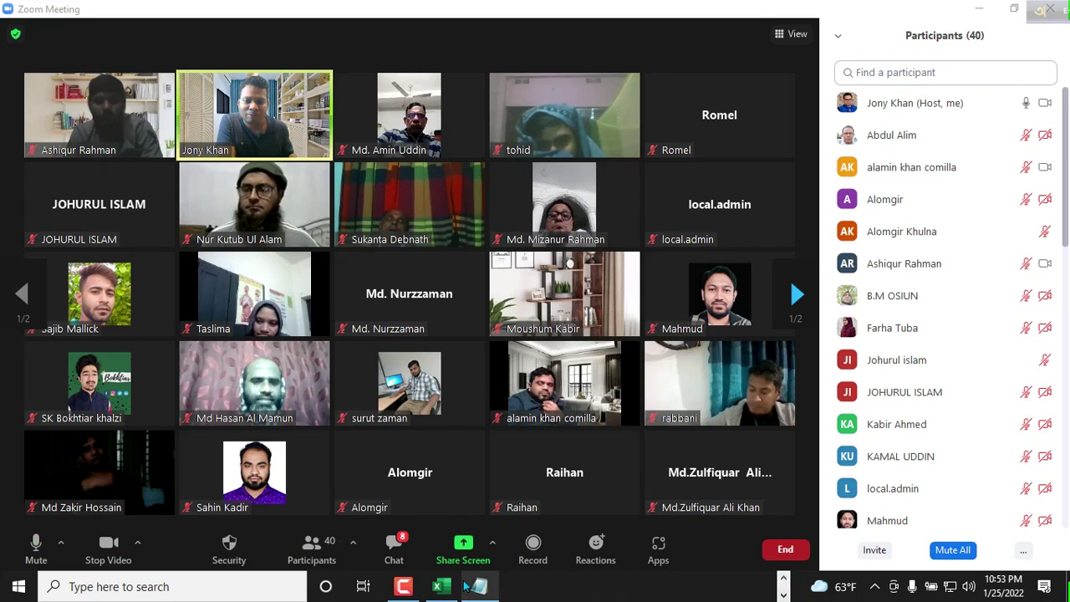
left_click(403, 586)
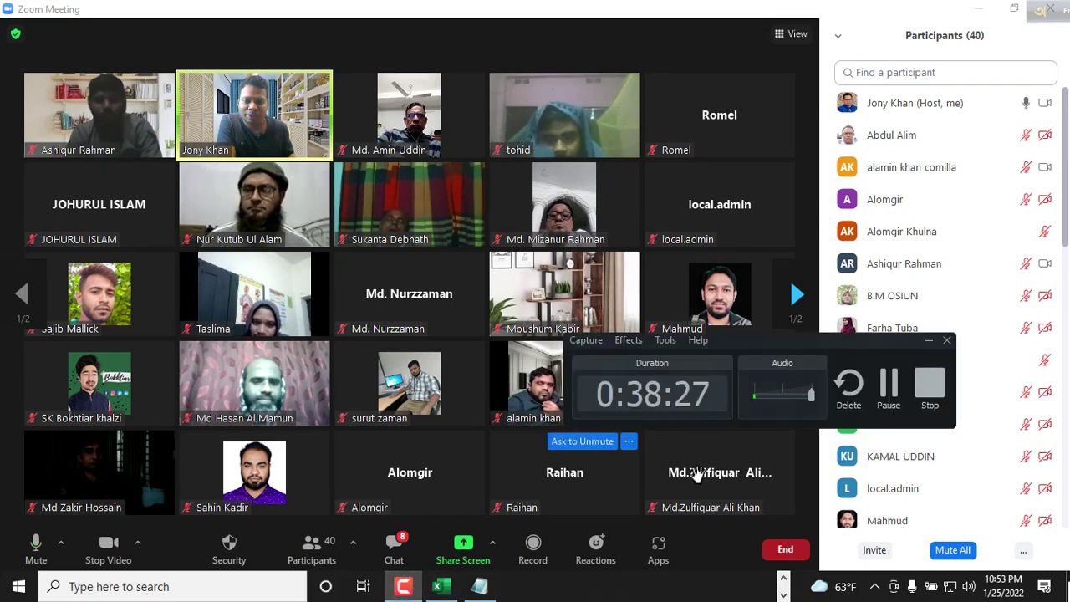
left_click(926, 393)
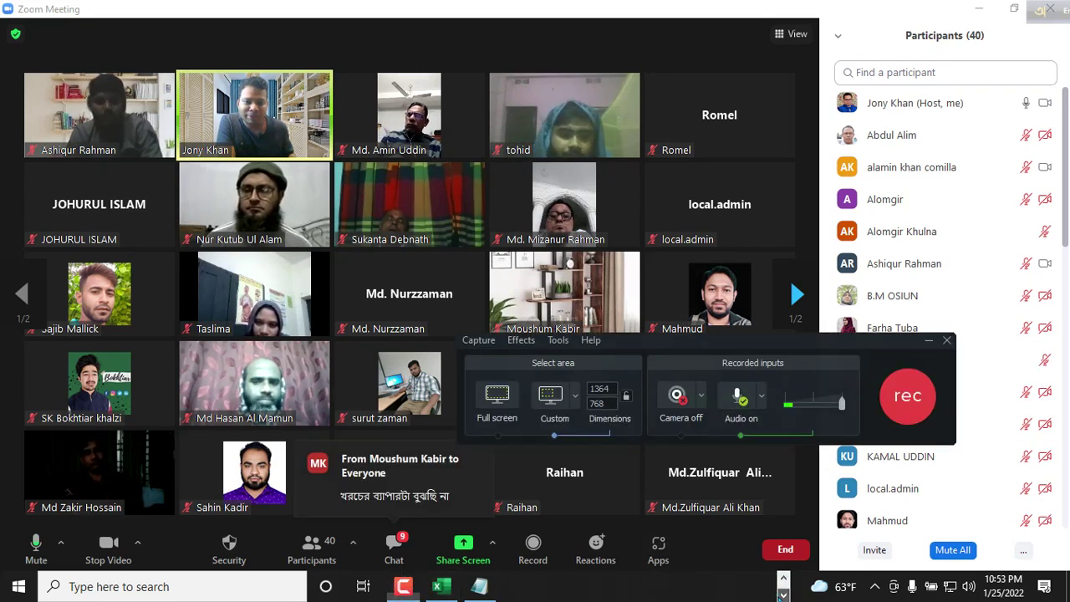
Step: Switch to the Wondershare Filmora window
left_click(783, 577)
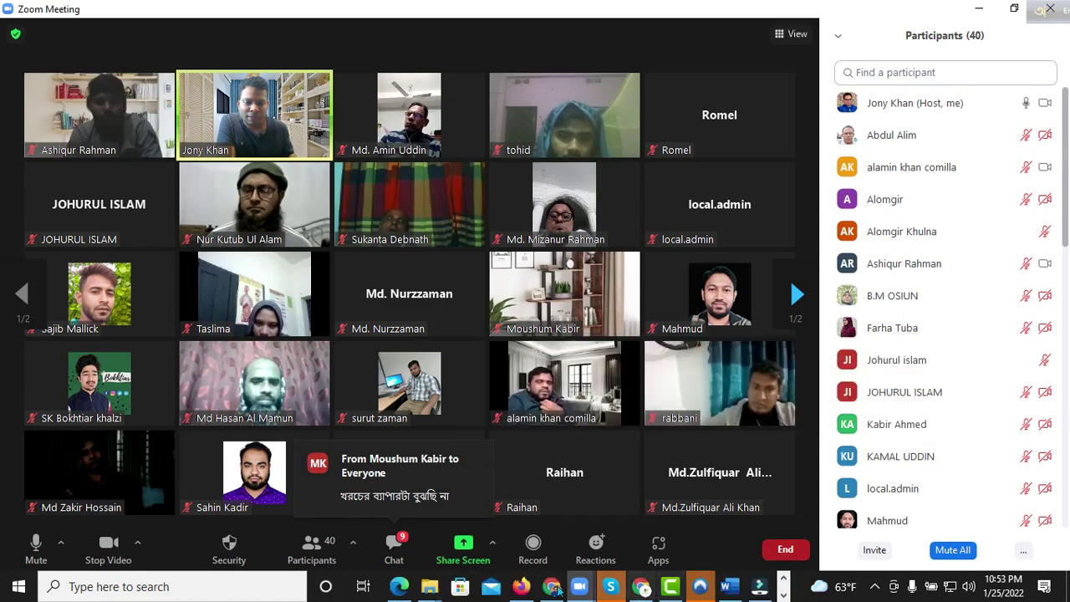
left_click(669, 586)
left_click(666, 592)
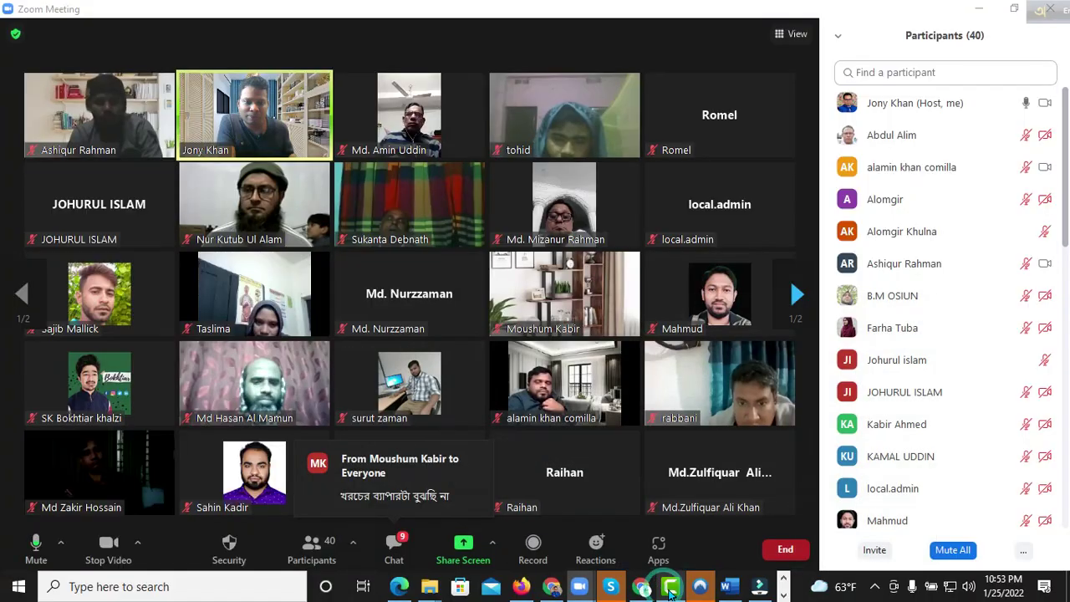
left_click(762, 588)
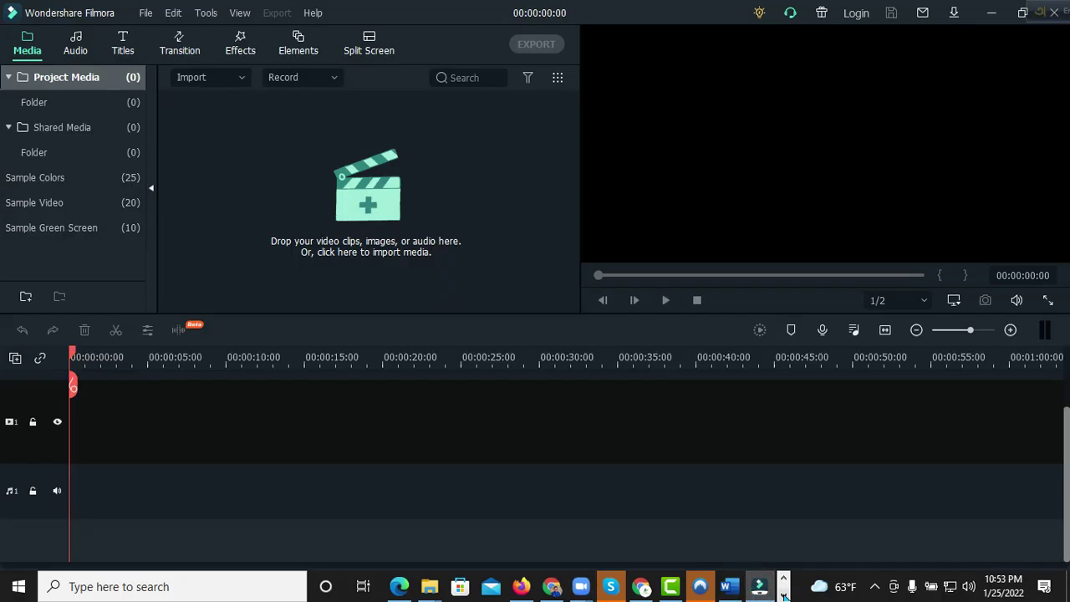
left_click(783, 595)
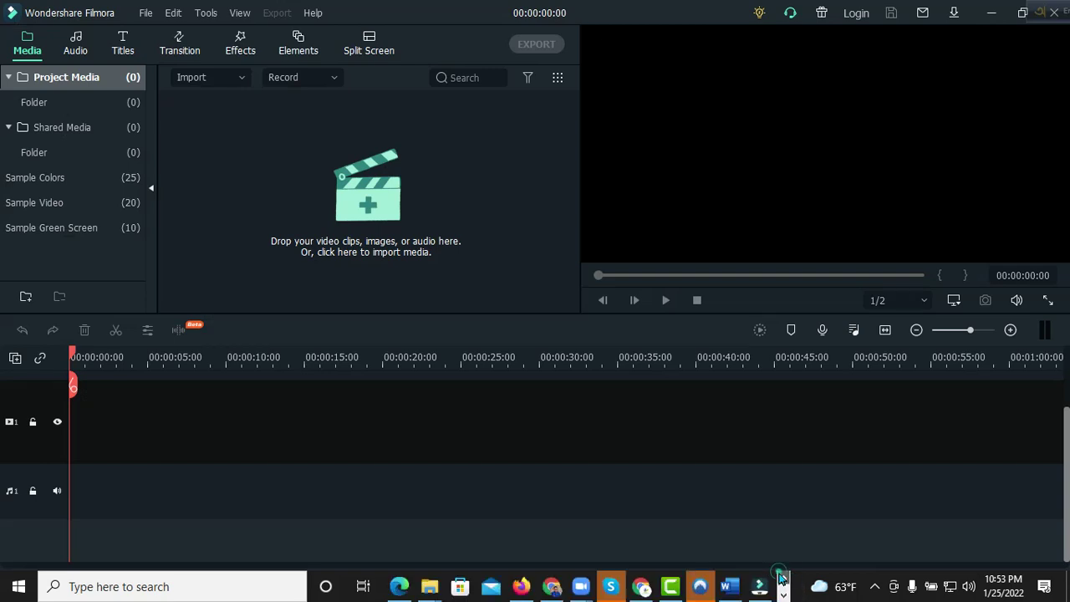